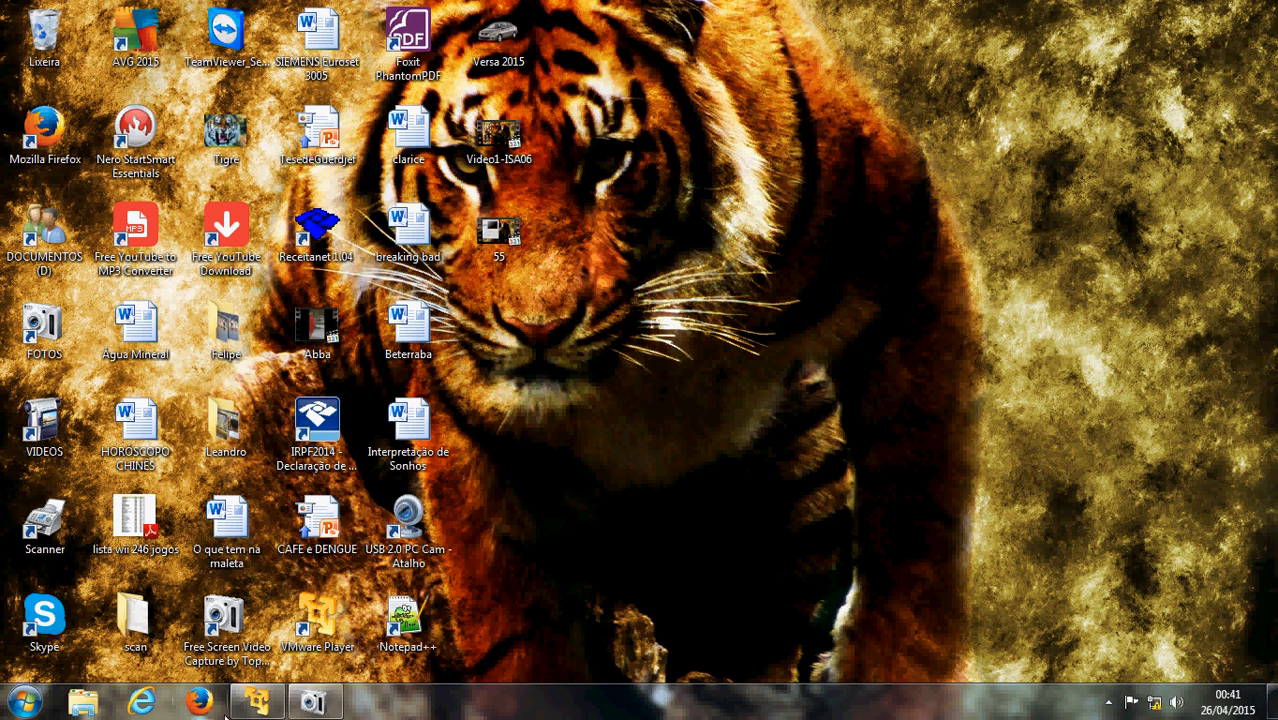
Check the network adapter settings of the Ubuntu-14-04-1_Completa virtual machine in VMware Player and leave them without saving
{"action": "left_click", "coordinate": [258, 702]}
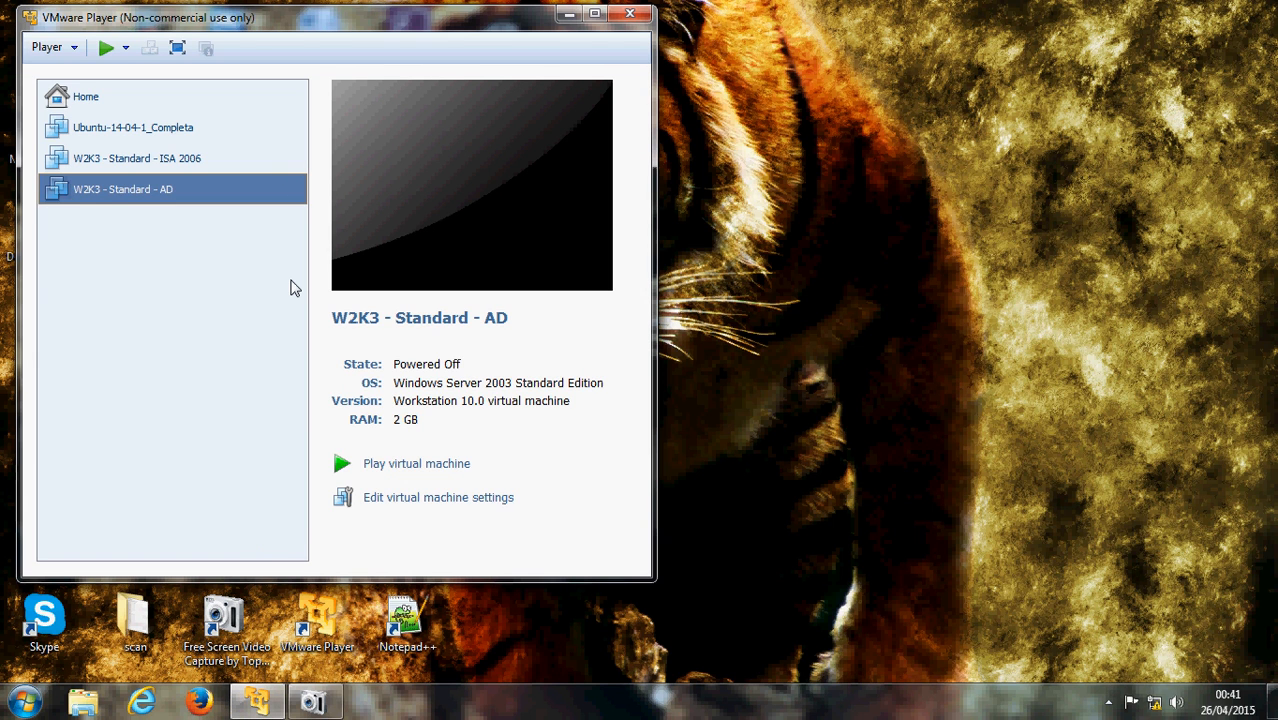
{"action": "left_click", "coordinate": [144, 134]}
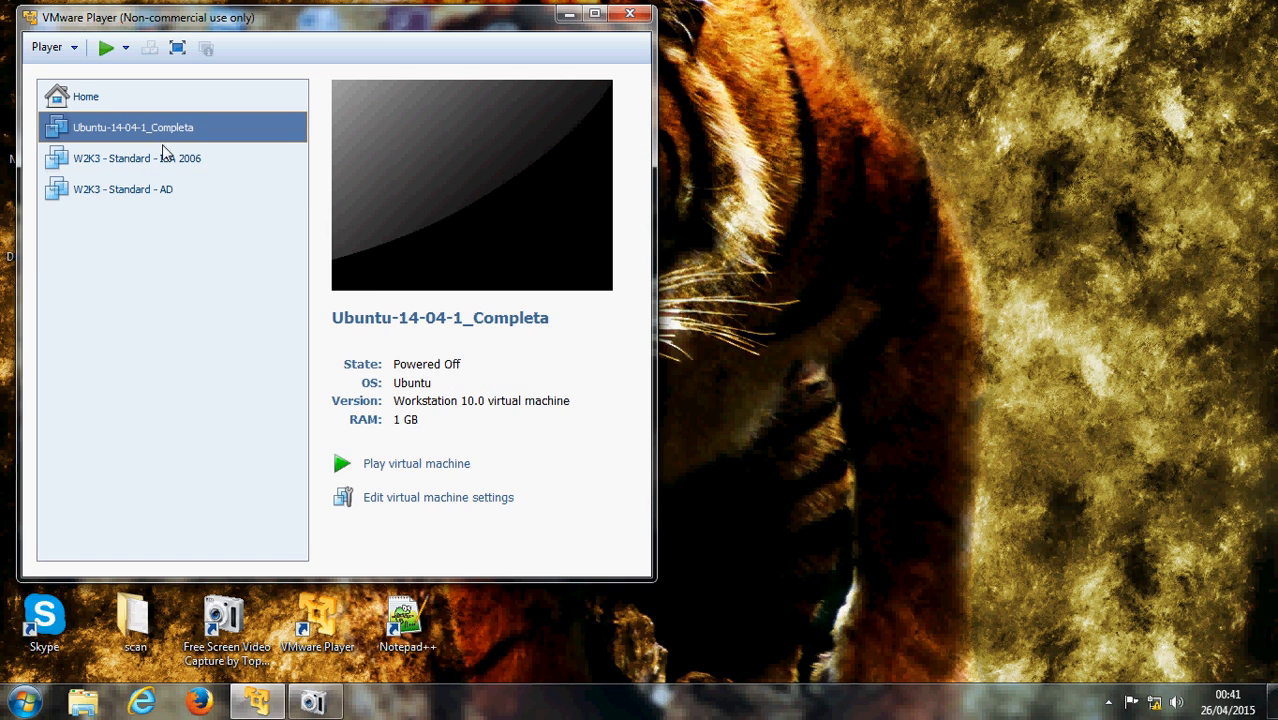
{"action": "left_click", "coordinate": [405, 505]}
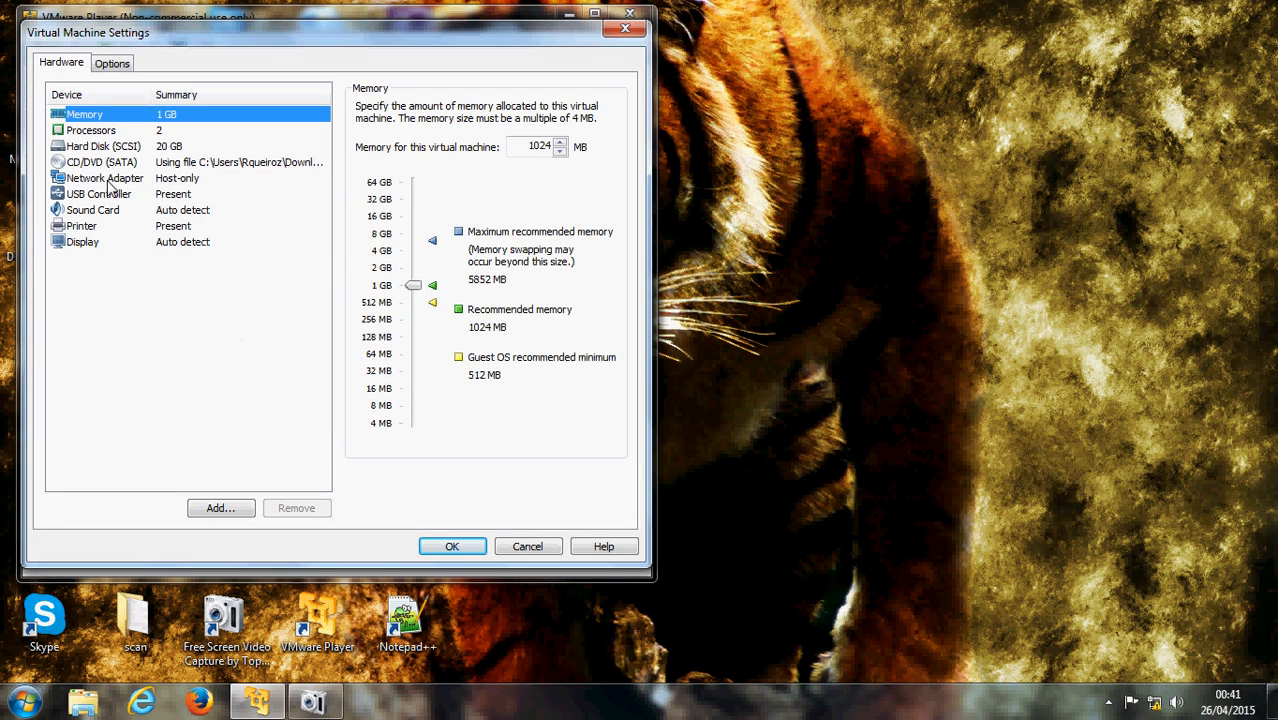
{"action": "left_click", "coordinate": [112, 186]}
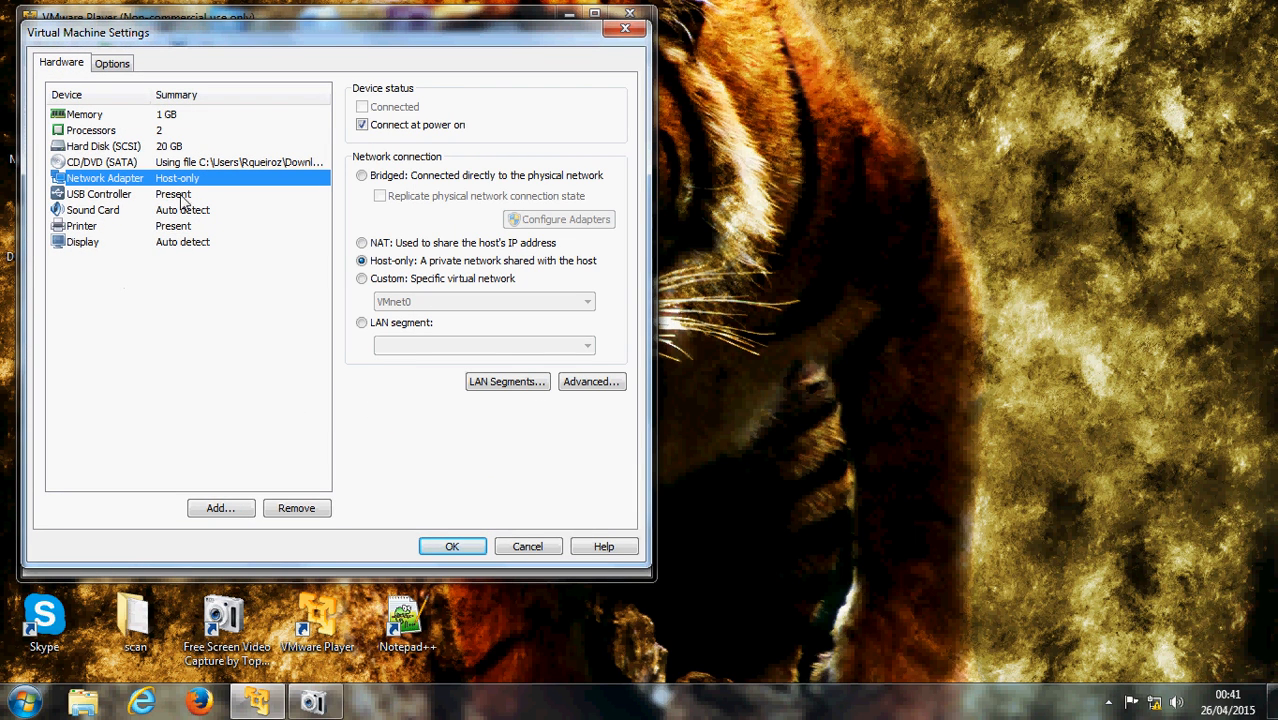
{"action": "left_click", "coordinate": [527, 550]}
Review both network adapters in the W2K3 - Standard - ISA 2006 virtual machine settings and leave without saving
{"action": "left_click", "coordinate": [180, 158]}
{"action": "left_click", "coordinate": [417, 497]}
{"action": "left_click", "coordinate": [178, 180]}
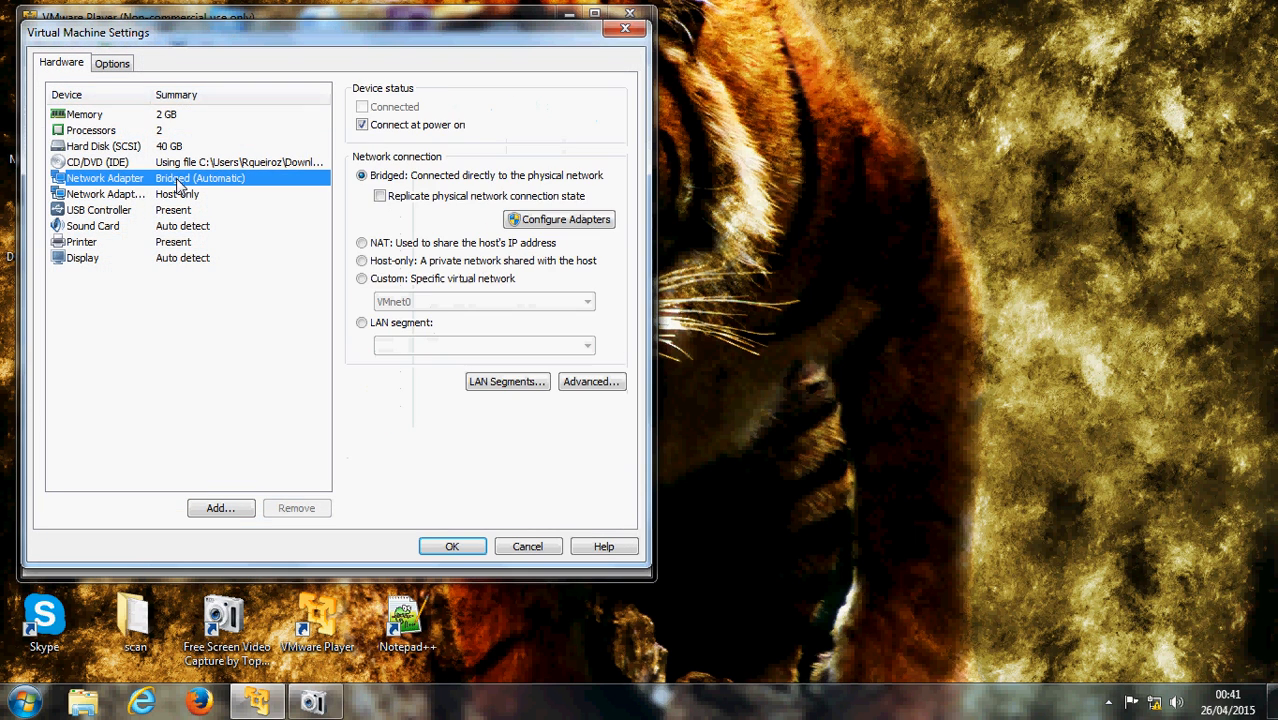
{"action": "left_click", "coordinate": [178, 194]}
{"action": "left_click", "coordinate": [178, 180]}
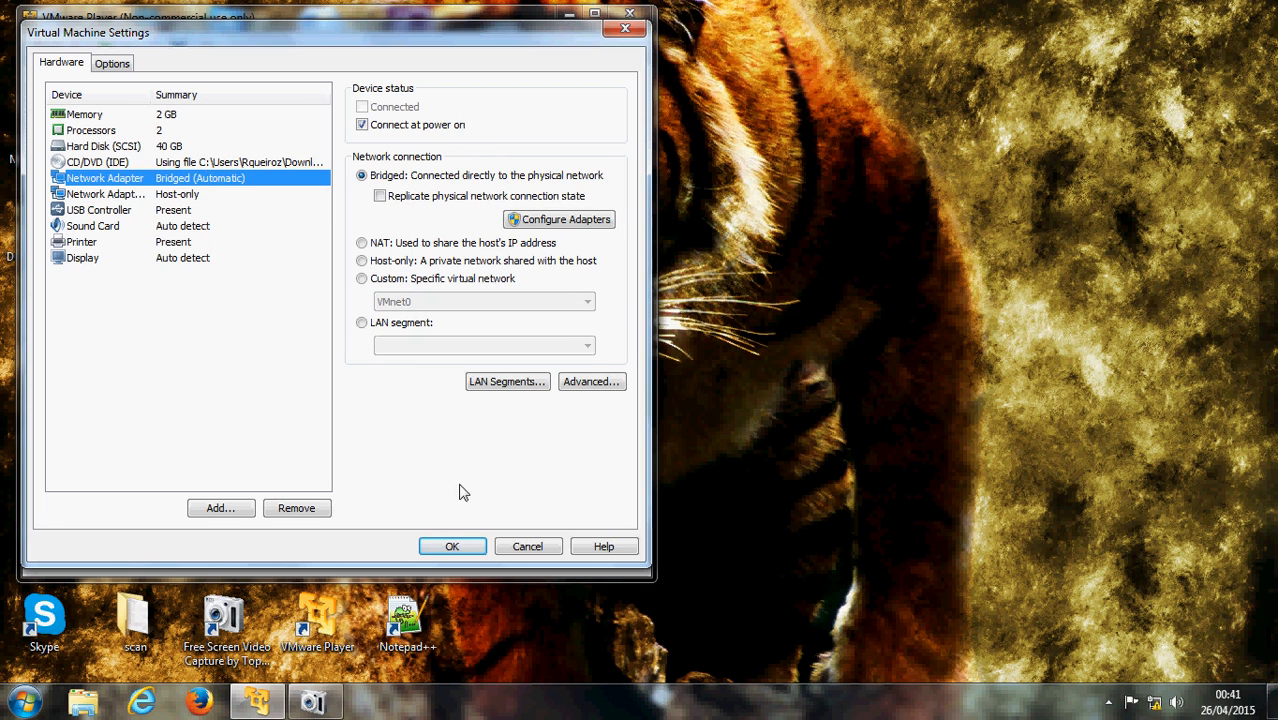
{"action": "left_click", "coordinate": [529, 547]}
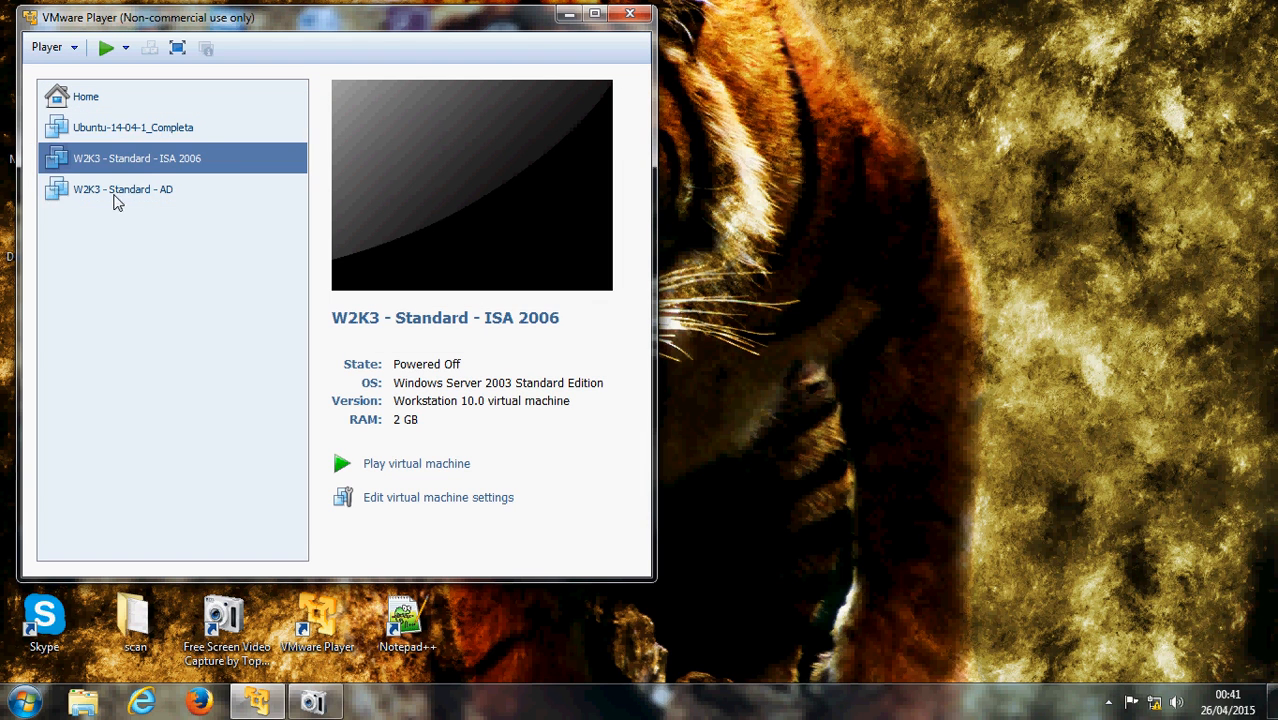
Power on the W2K3 - Standard - AD virtual machine, declaring that it was copied
{"action": "left_click", "coordinate": [114, 195]}
{"action": "left_click", "coordinate": [418, 463]}
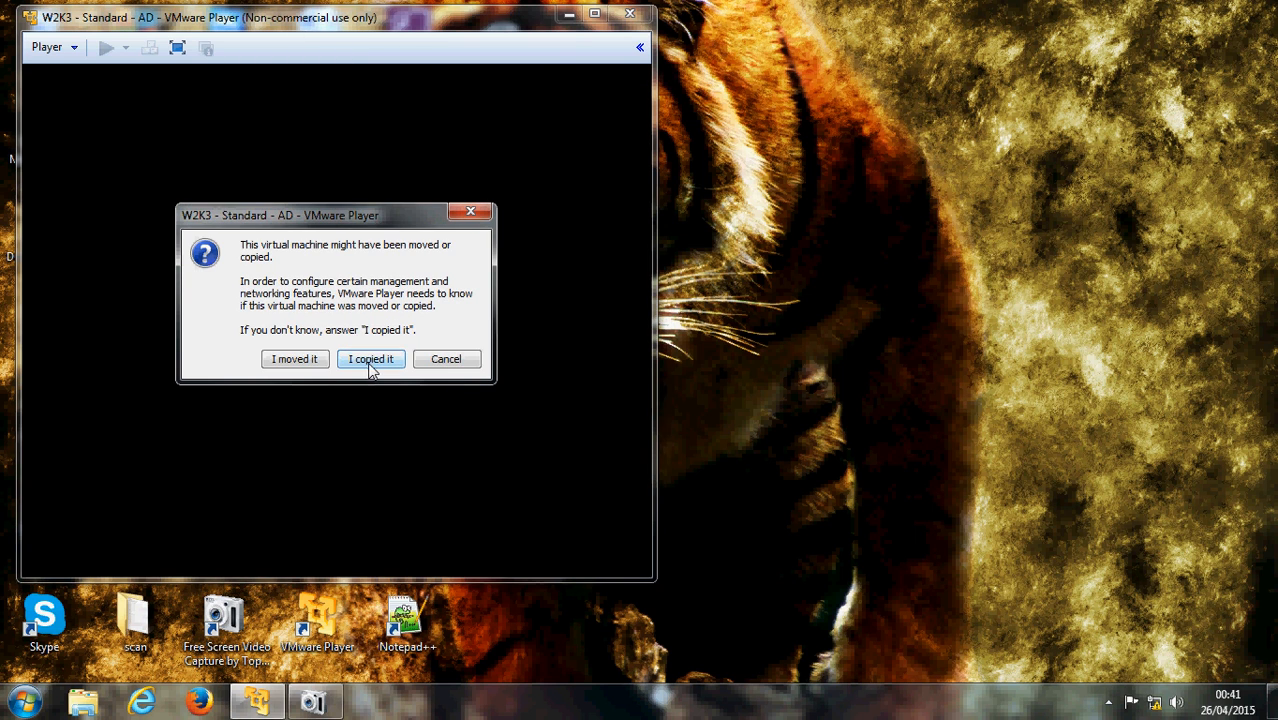
{"action": "left_click", "coordinate": [369, 357]}
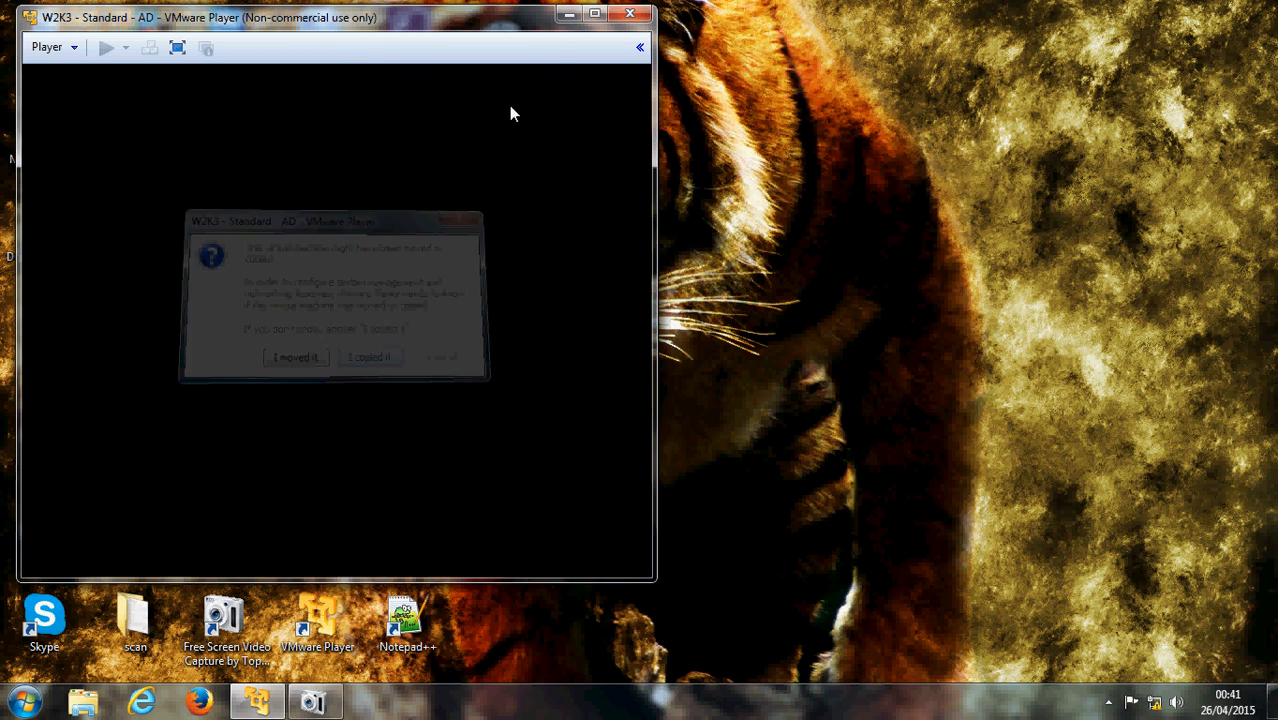
Inspect the network adapter settings of the running W2K3 - Standard - AD virtual machine and close the settings
{"action": "left_click", "coordinate": [48, 47]}
{"action": "mouse_move", "coordinate": [192, 222]}
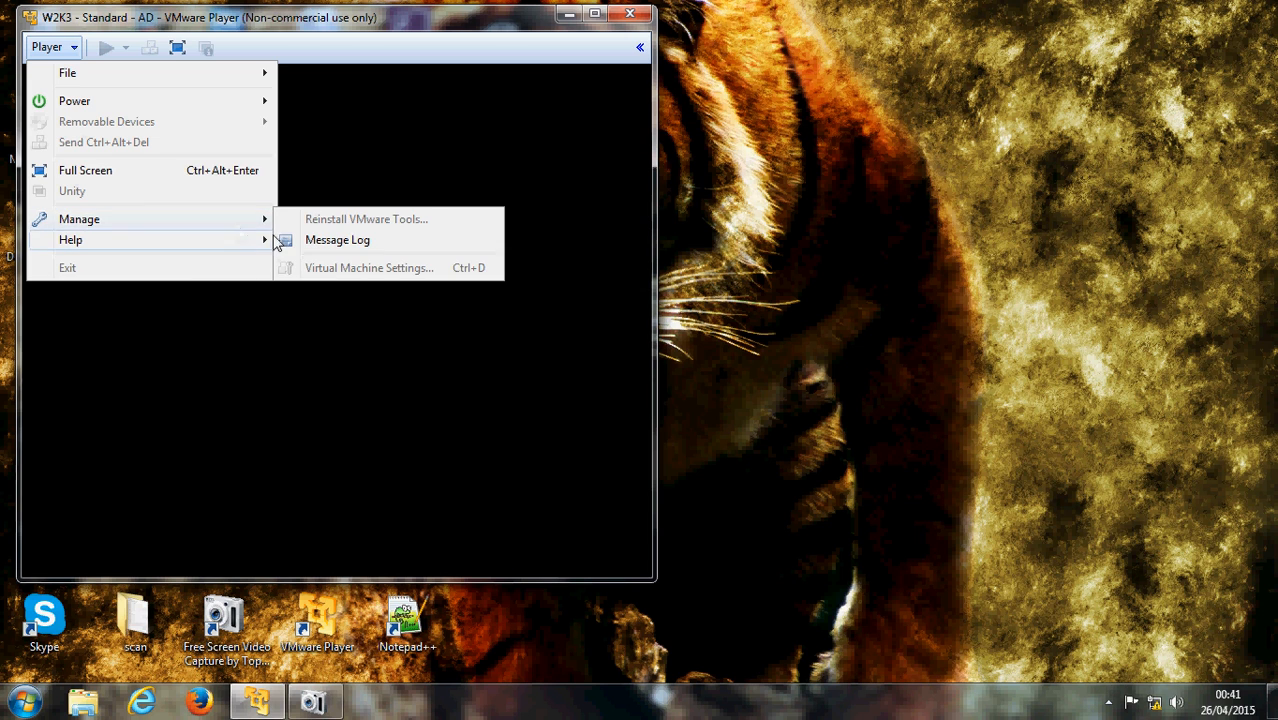
{"action": "left_click", "coordinate": [48, 50]}
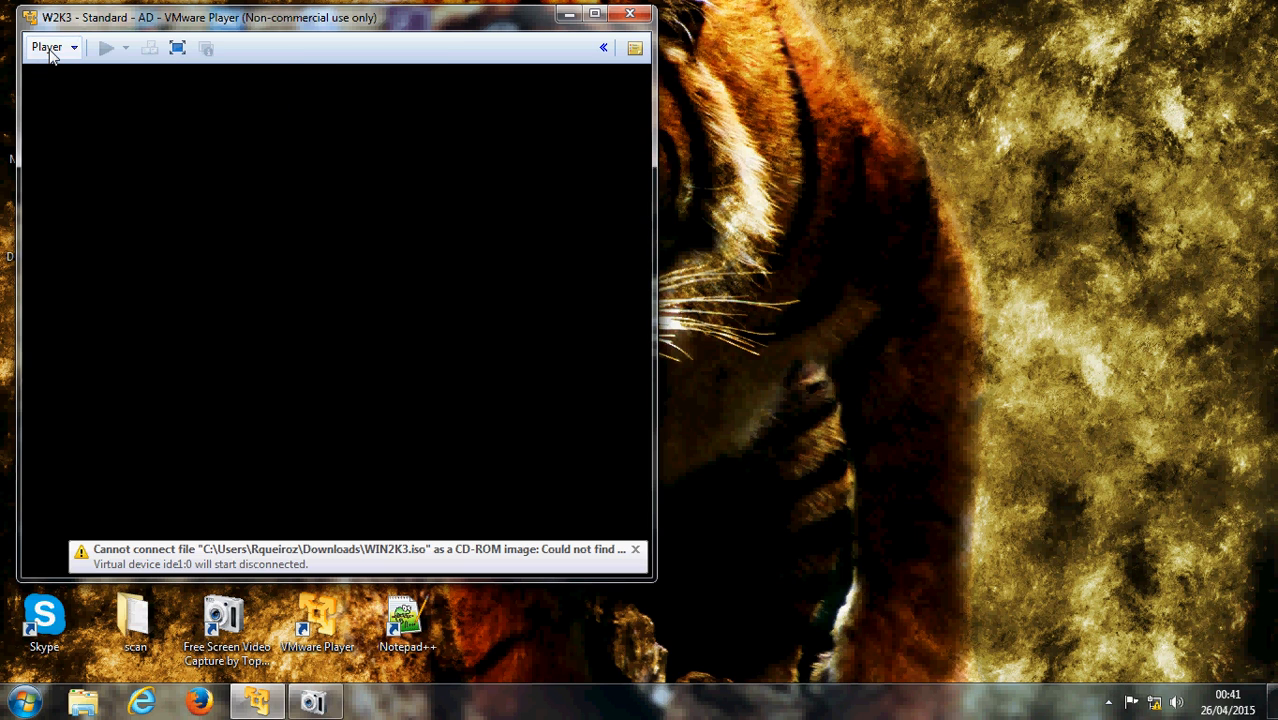
{"action": "left_click", "coordinate": [50, 54]}
{"action": "mouse_move", "coordinate": [308, 222]}
{"action": "left_click", "coordinate": [308, 268]}
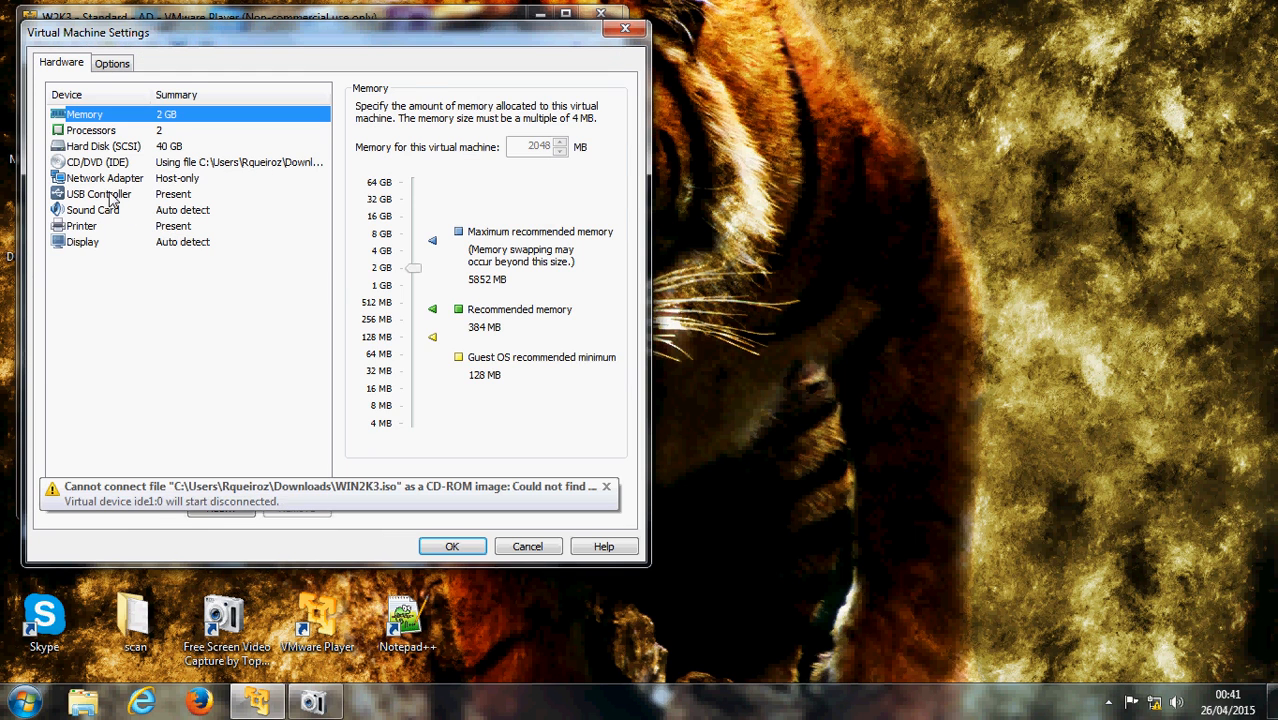
{"action": "left_click", "coordinate": [142, 180]}
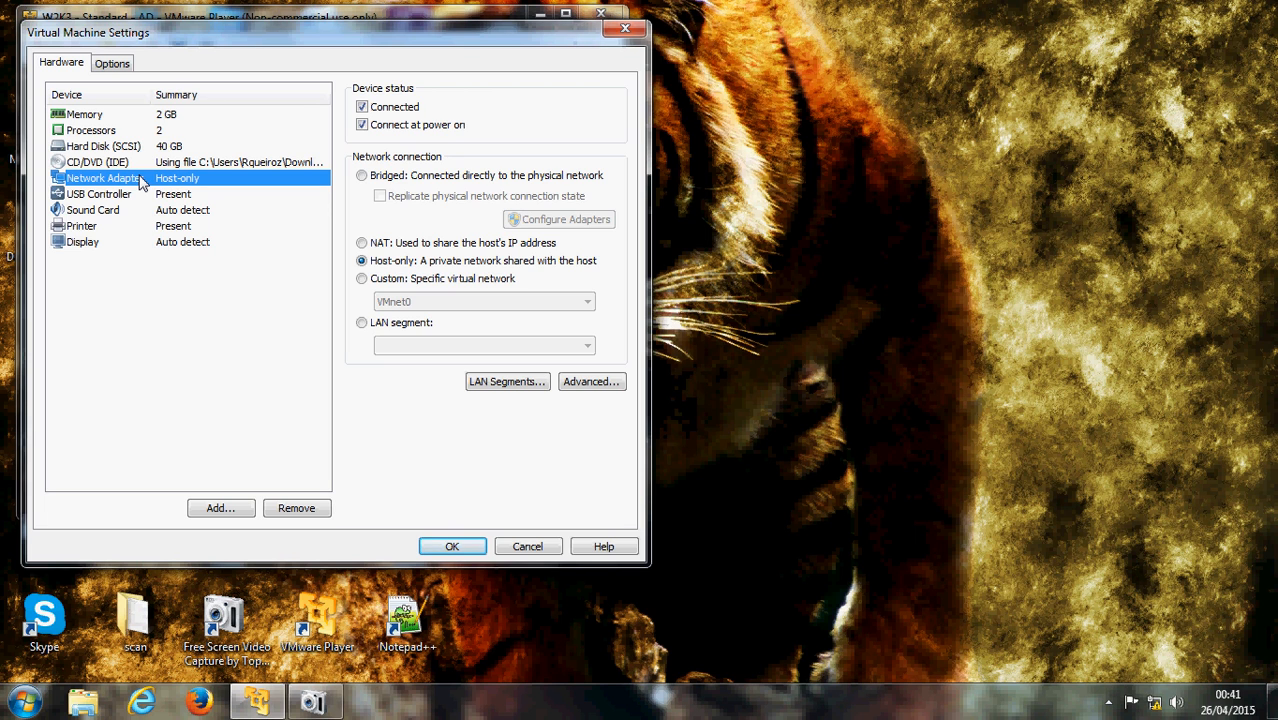
{"action": "left_click", "coordinate": [625, 28]}
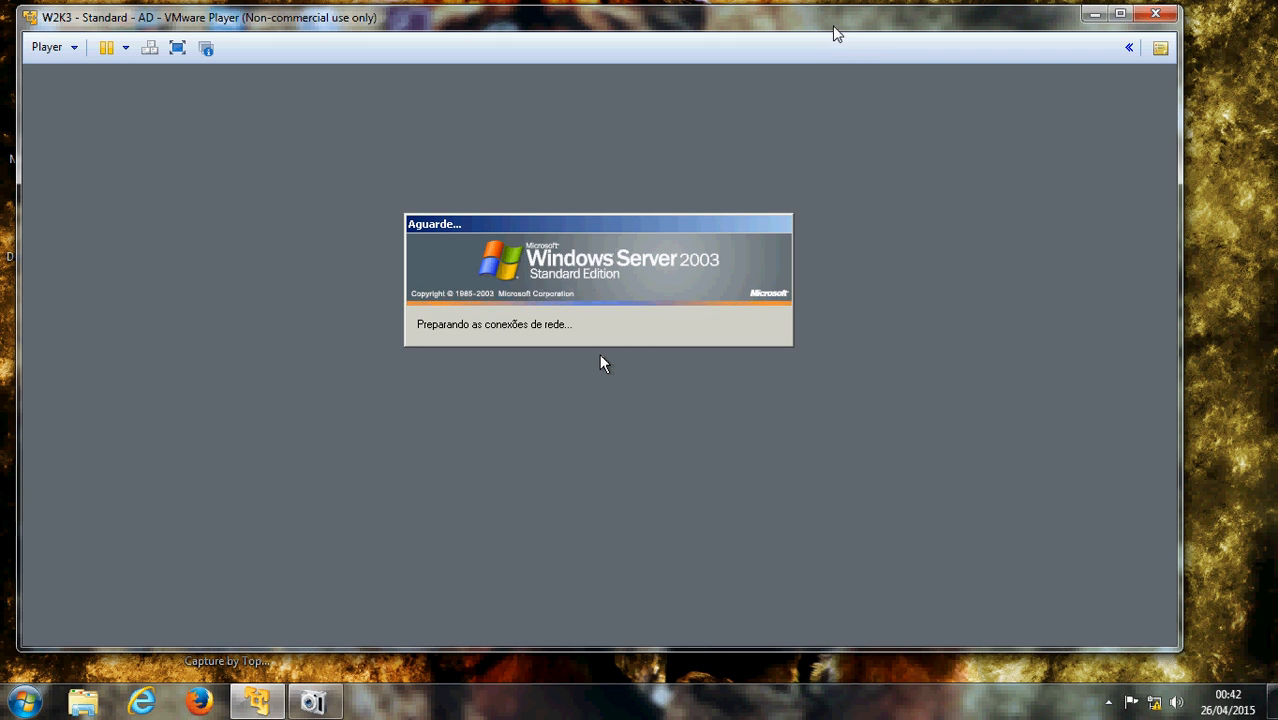
Log on to the AD server as labdesenviv\Administrador with the account password and close the Gerenciar o servidor window
{"action": "left_click_drag", "start_coordinate": [836, 28], "coordinate": [886, 28]}
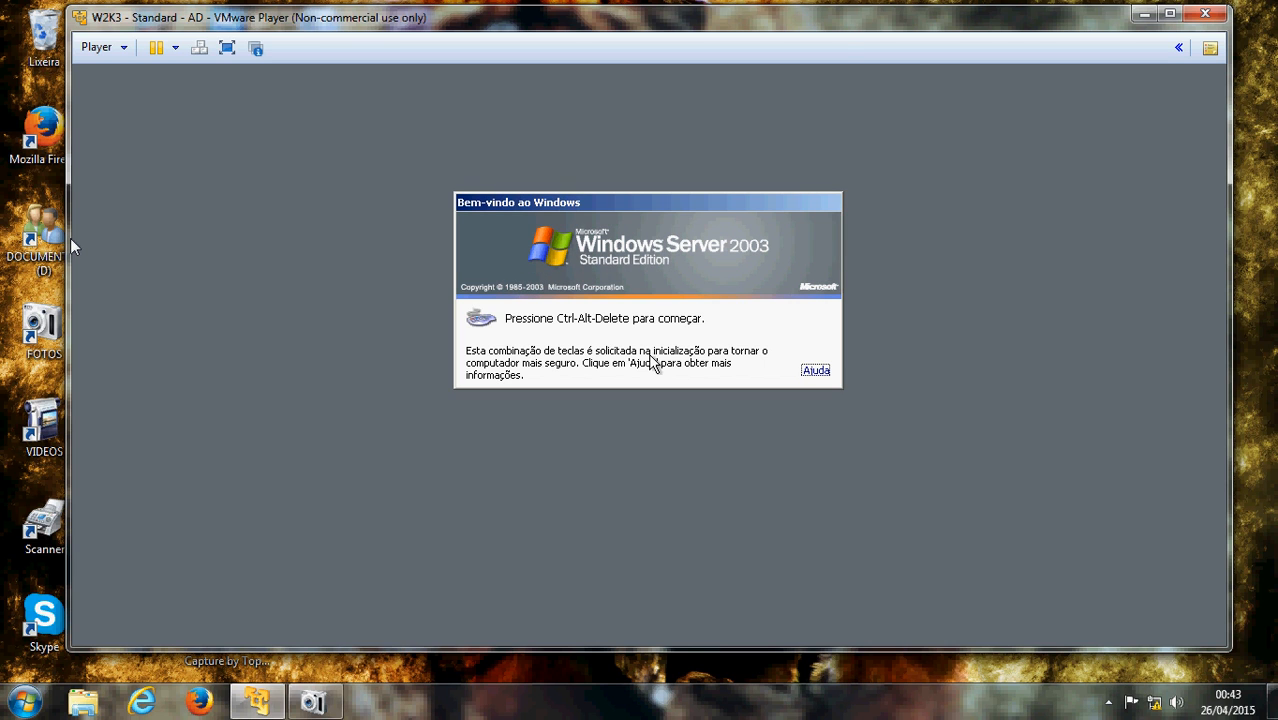
{"action": "left_click", "coordinate": [199, 47]}
{"action": "left_click", "coordinate": [599, 351]}
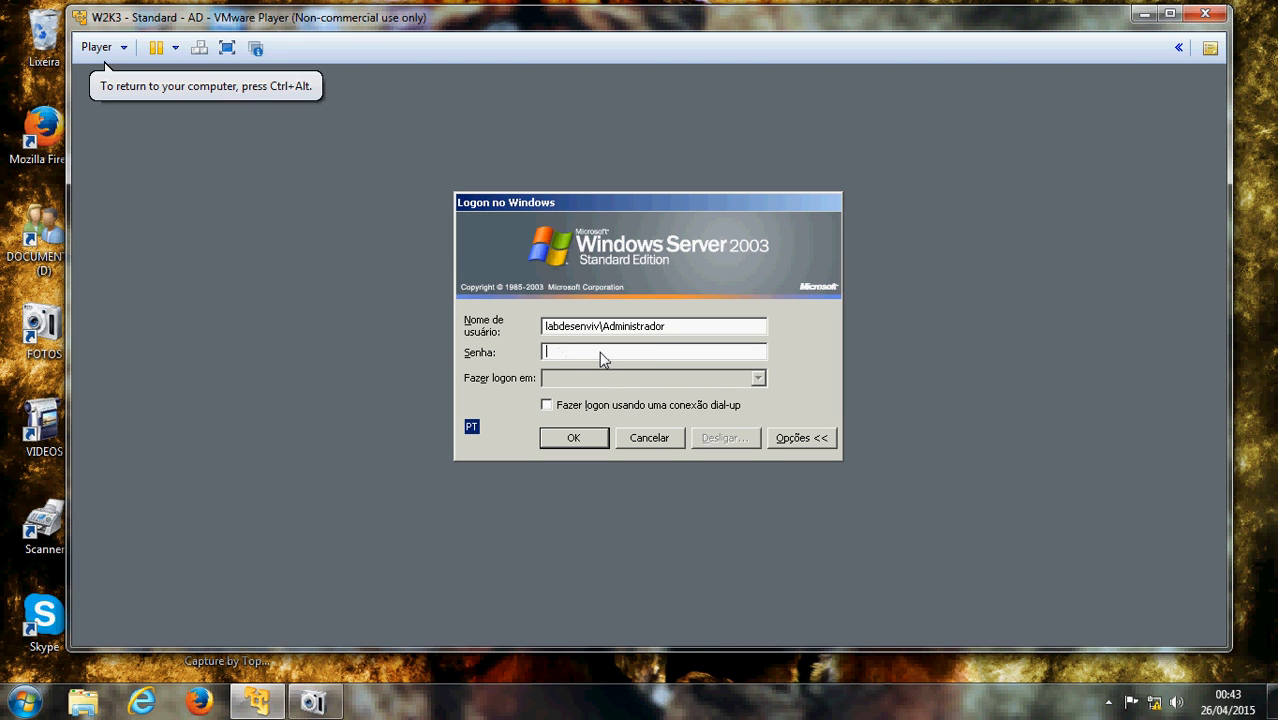
{"action": "type", "text": "•••••••"}
{"action": "key", "text": "Return"}
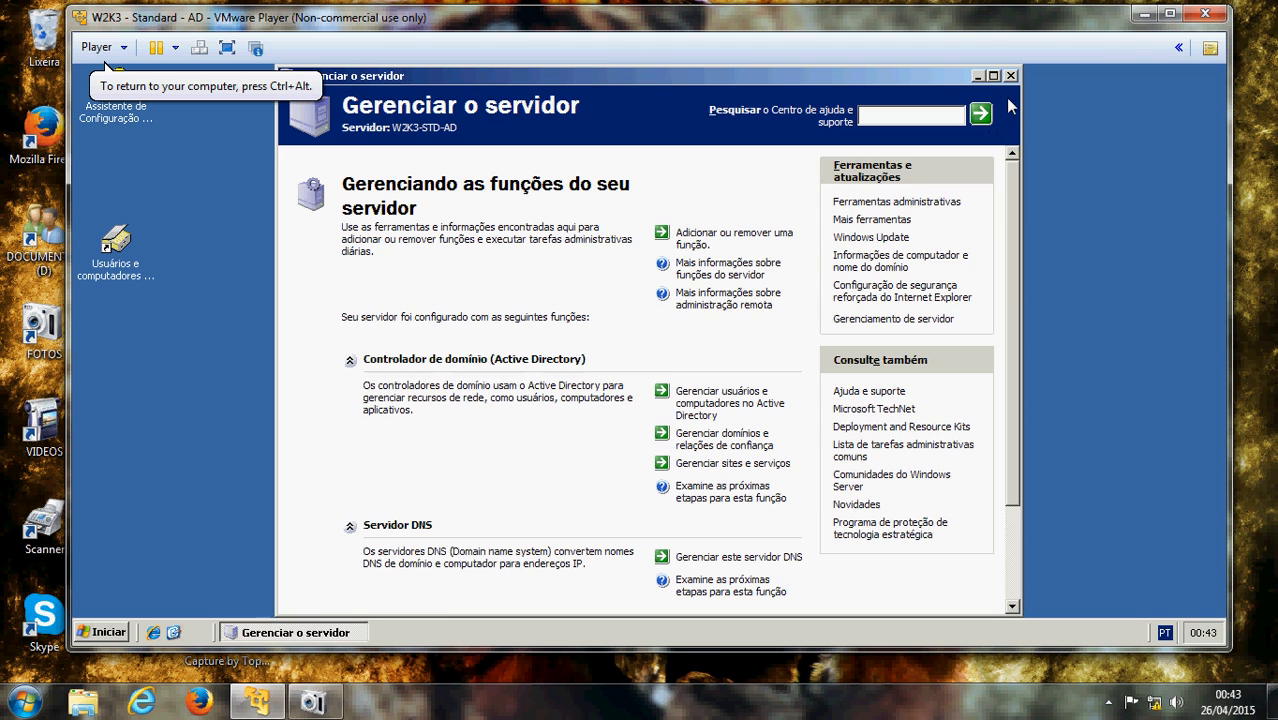
{"action": "left_click", "coordinate": [1010, 75]}
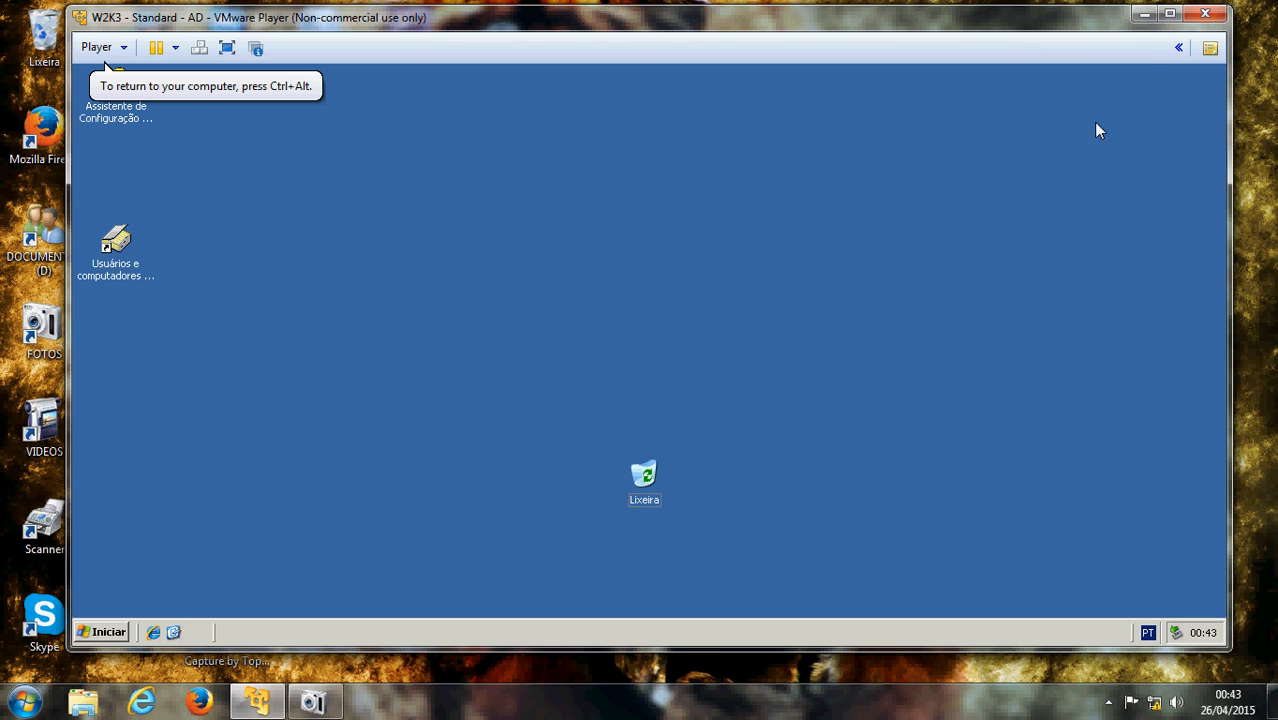
Launch a second VMware Player instance and power on the W2K3 - Standard - ISA 2006 virtual machine, declaring that it was copied
{"action": "left_click", "coordinate": [1144, 14]}
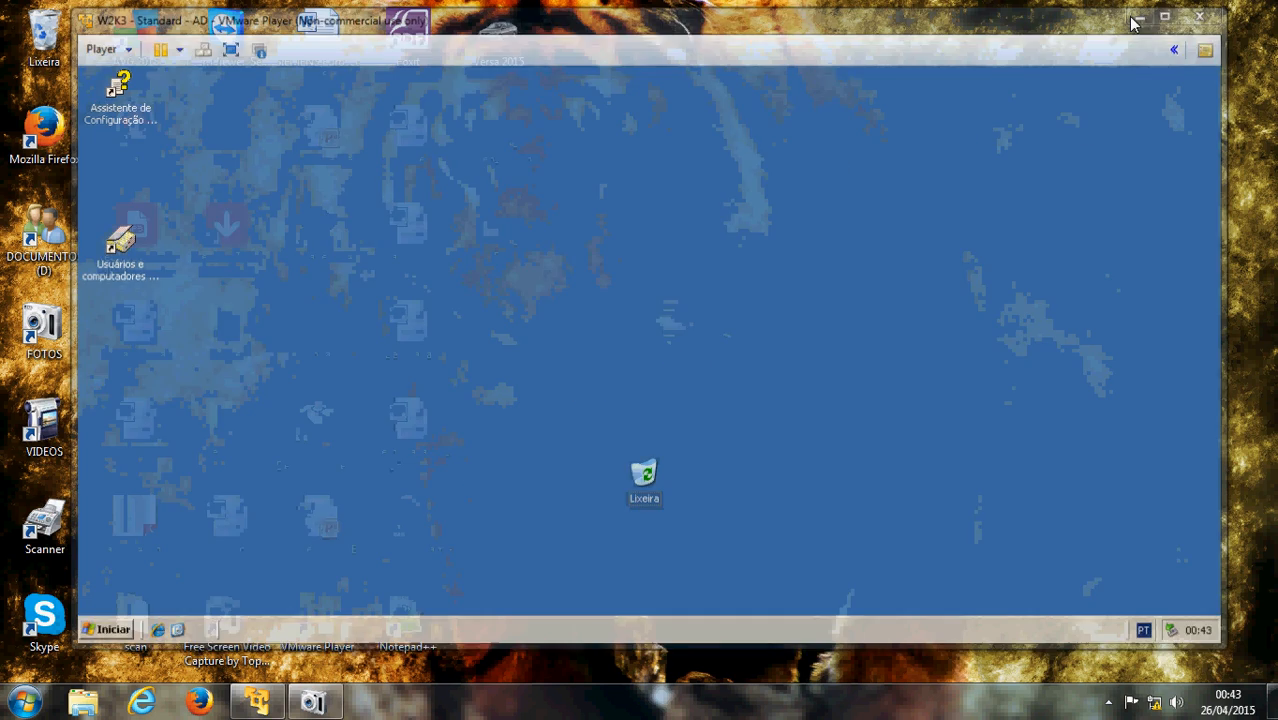
{"action": "double_click", "coordinate": [309, 630]}
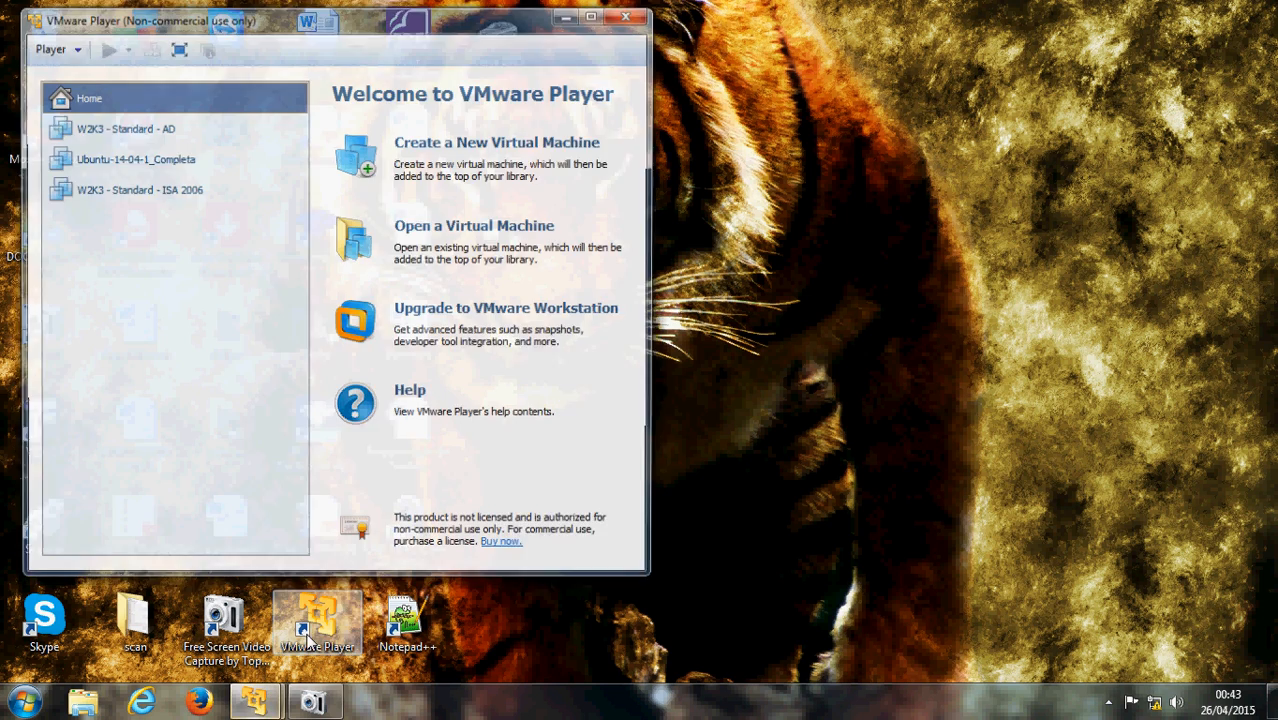
{"action": "left_click", "coordinate": [136, 130]}
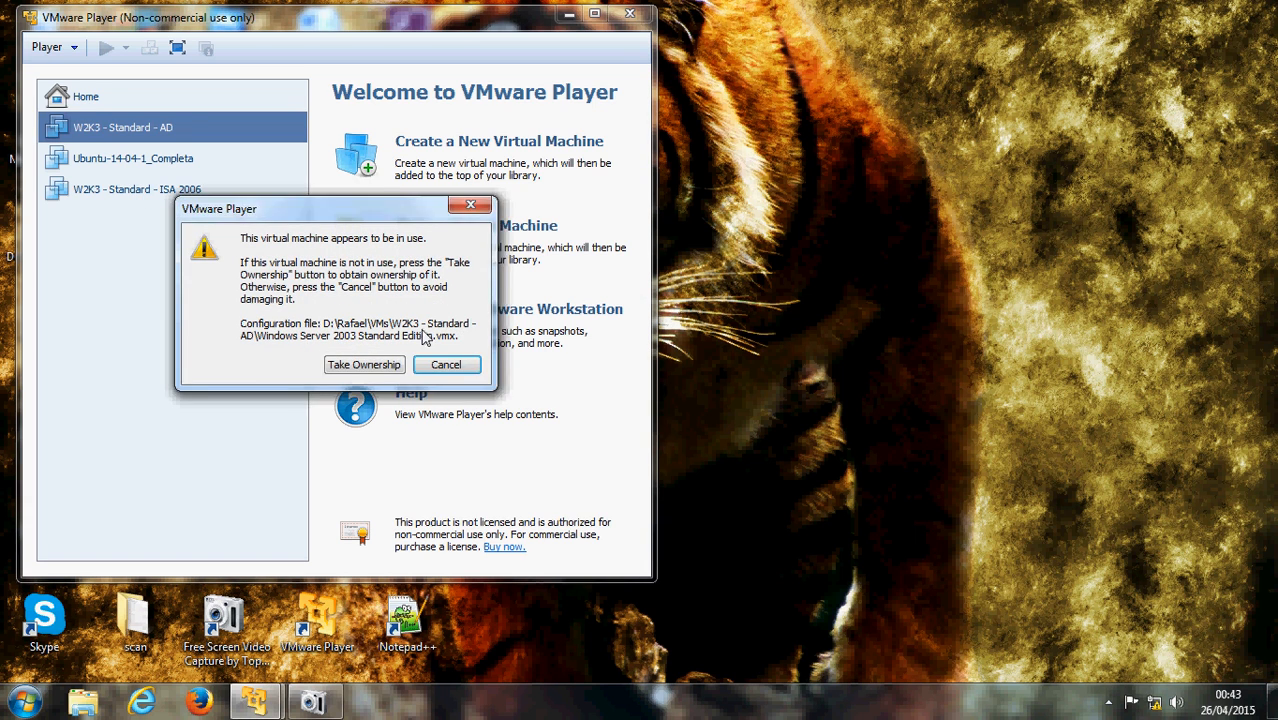
{"action": "left_click", "coordinate": [450, 365]}
{"action": "left_click", "coordinate": [112, 195]}
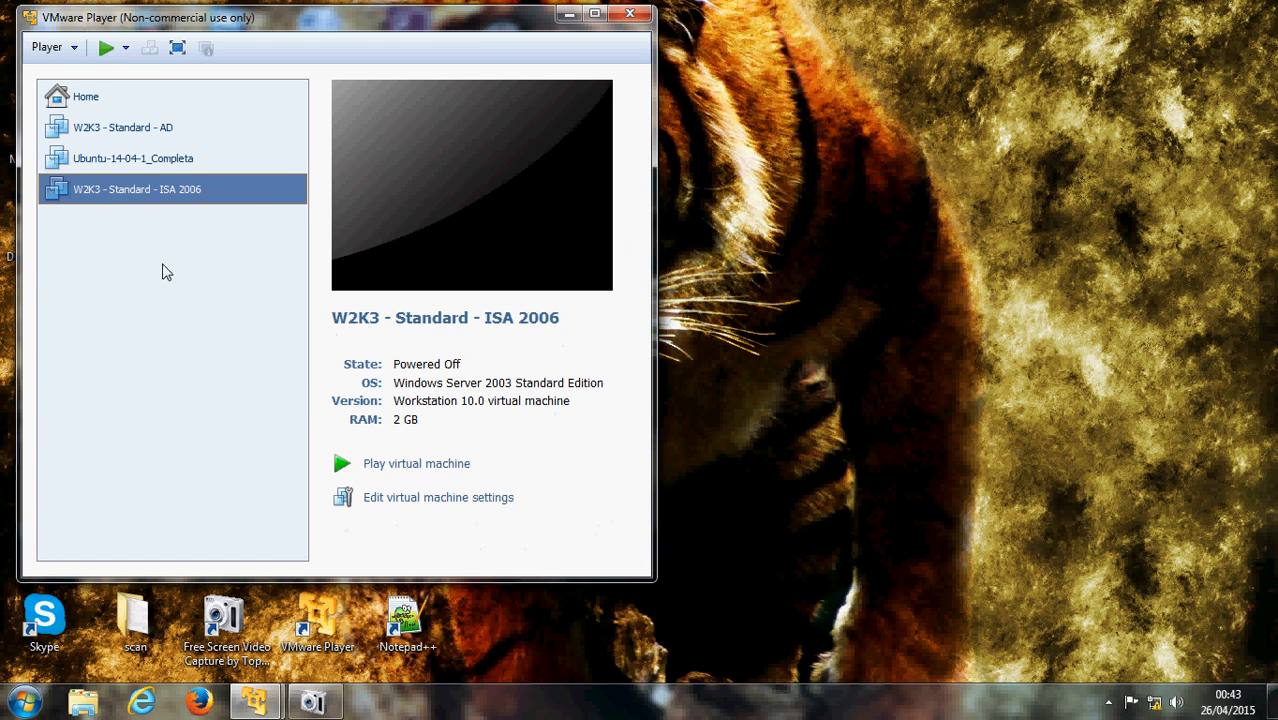
{"action": "left_click", "coordinate": [429, 466]}
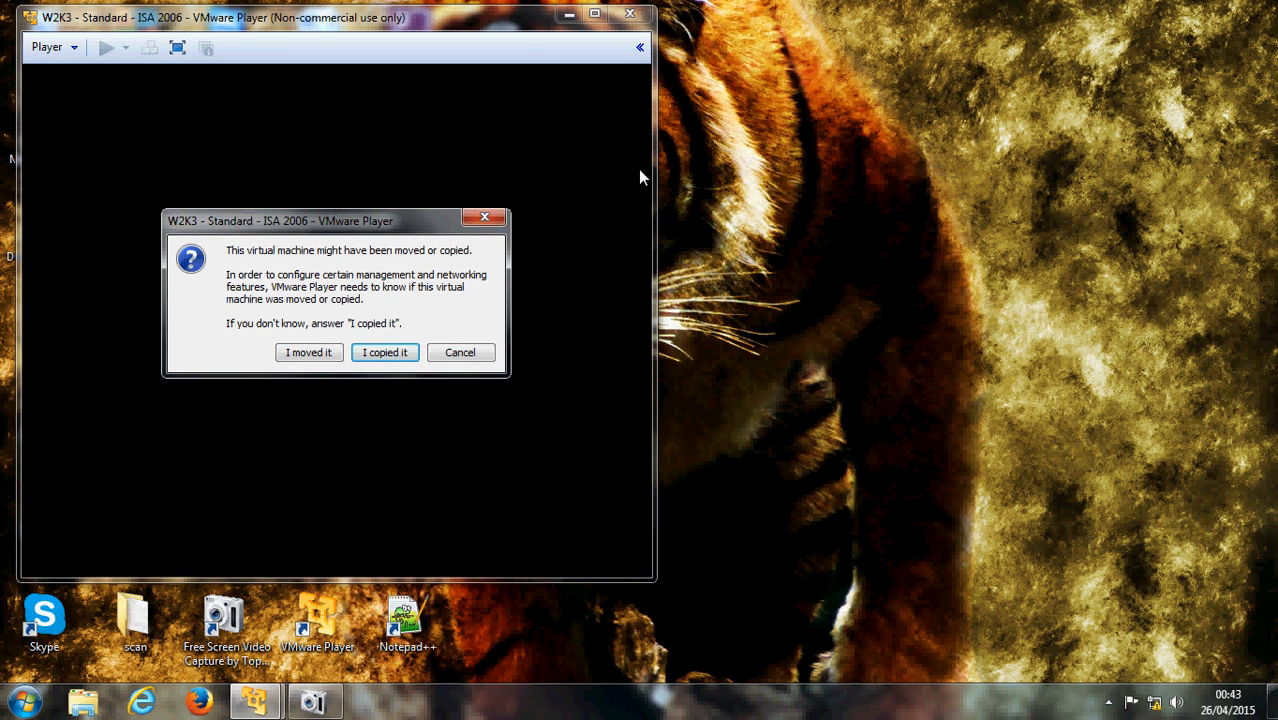
{"action": "left_click", "coordinate": [406, 352]}
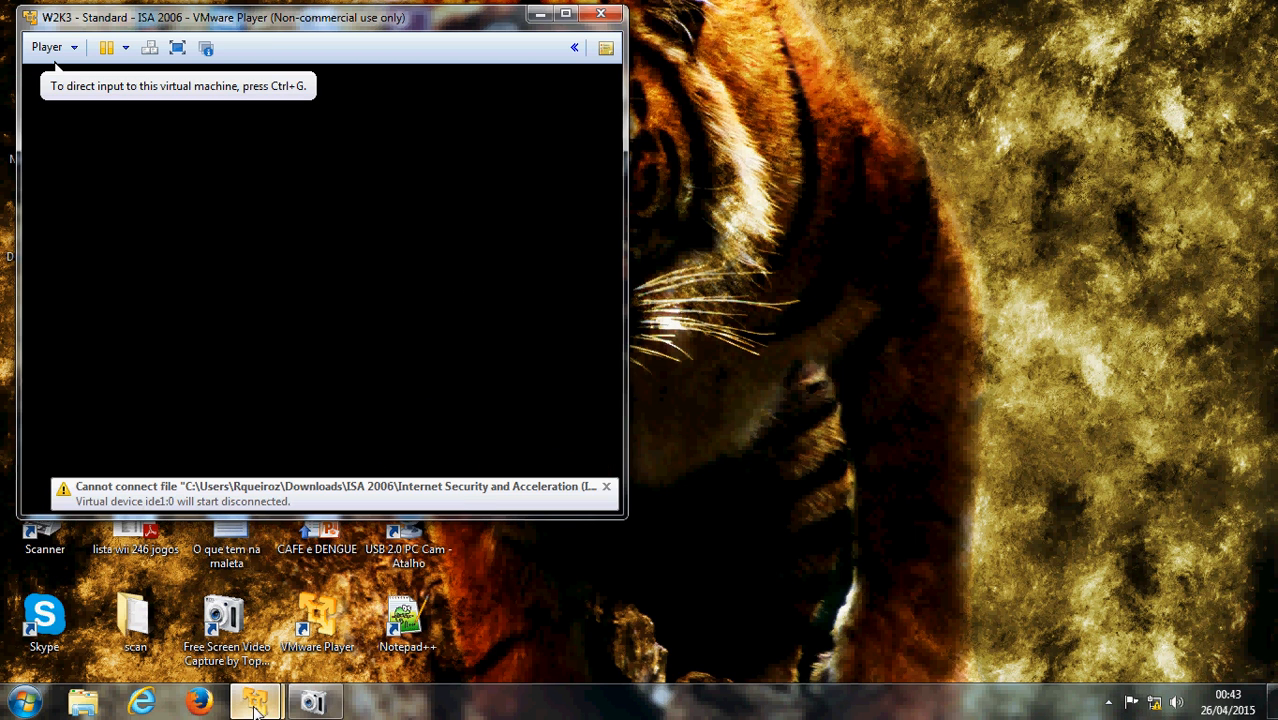
Switch back to the running W2K3 - Standard - AD virtual machine
{"action": "mouse_move", "coordinate": [254, 702]}
{"action": "left_click", "coordinate": [233, 620]}
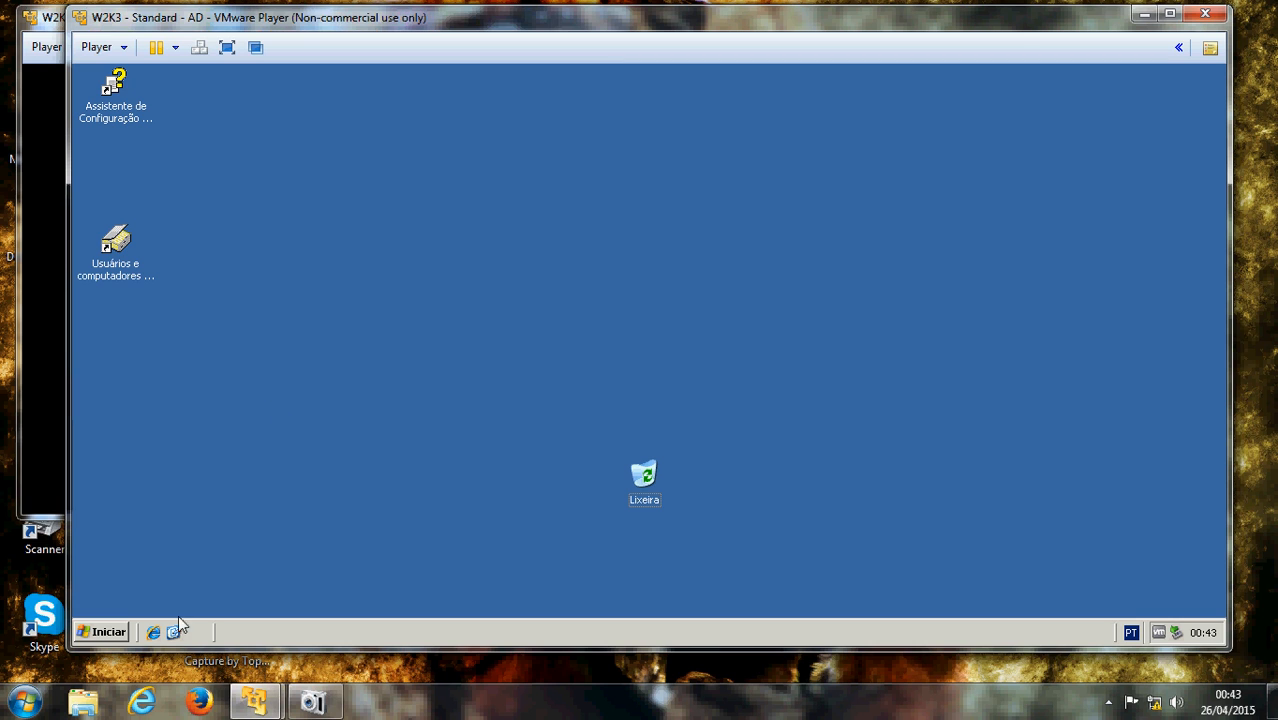
{"action": "left_click", "coordinate": [121, 636]}
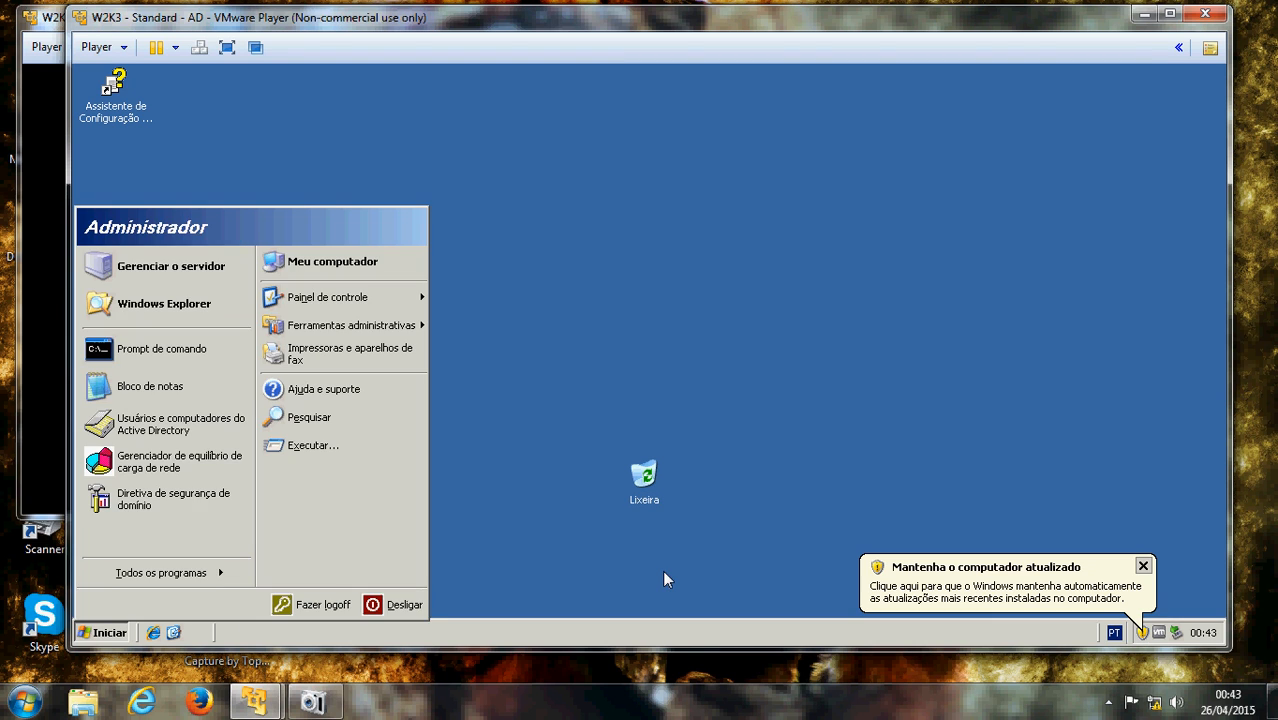
{"action": "left_click", "coordinate": [665, 578]}
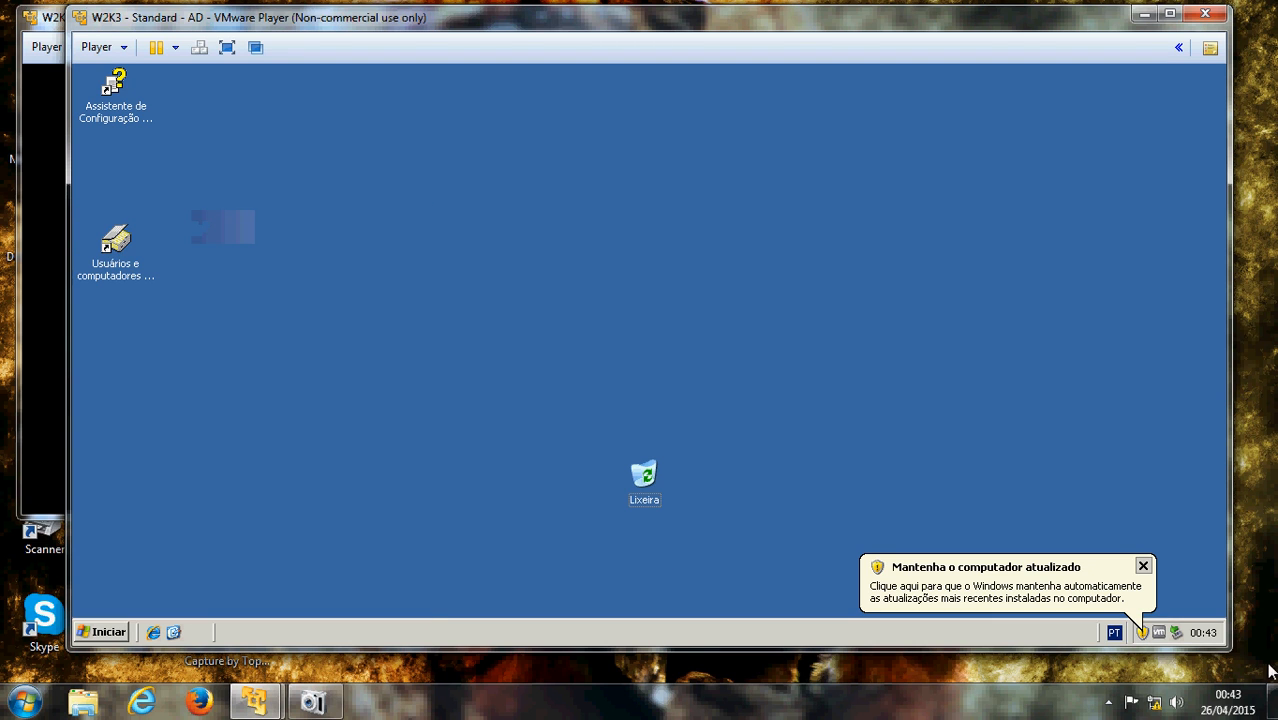
View the connection details of the host's VMware Network Adapter VMnet1 in the Central de Rede e Compartilhamento
{"action": "right_click", "coordinate": [1152, 704]}
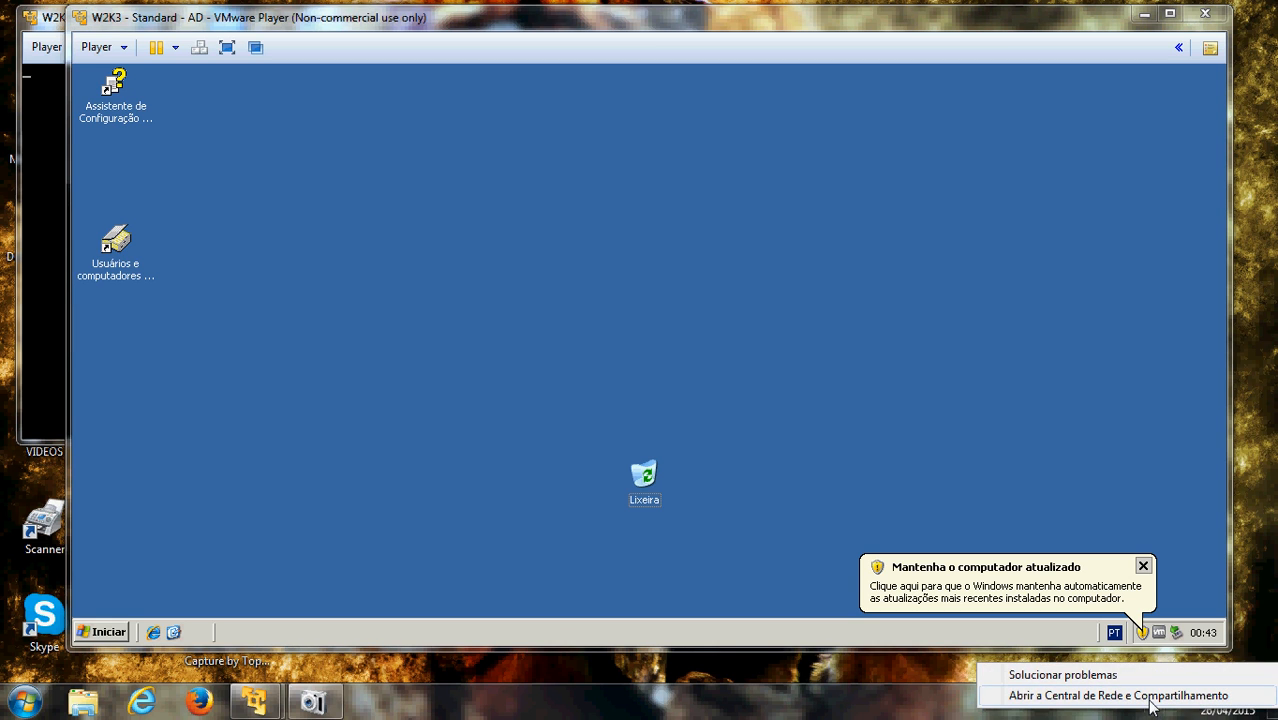
{"action": "left_click", "coordinate": [1150, 697]}
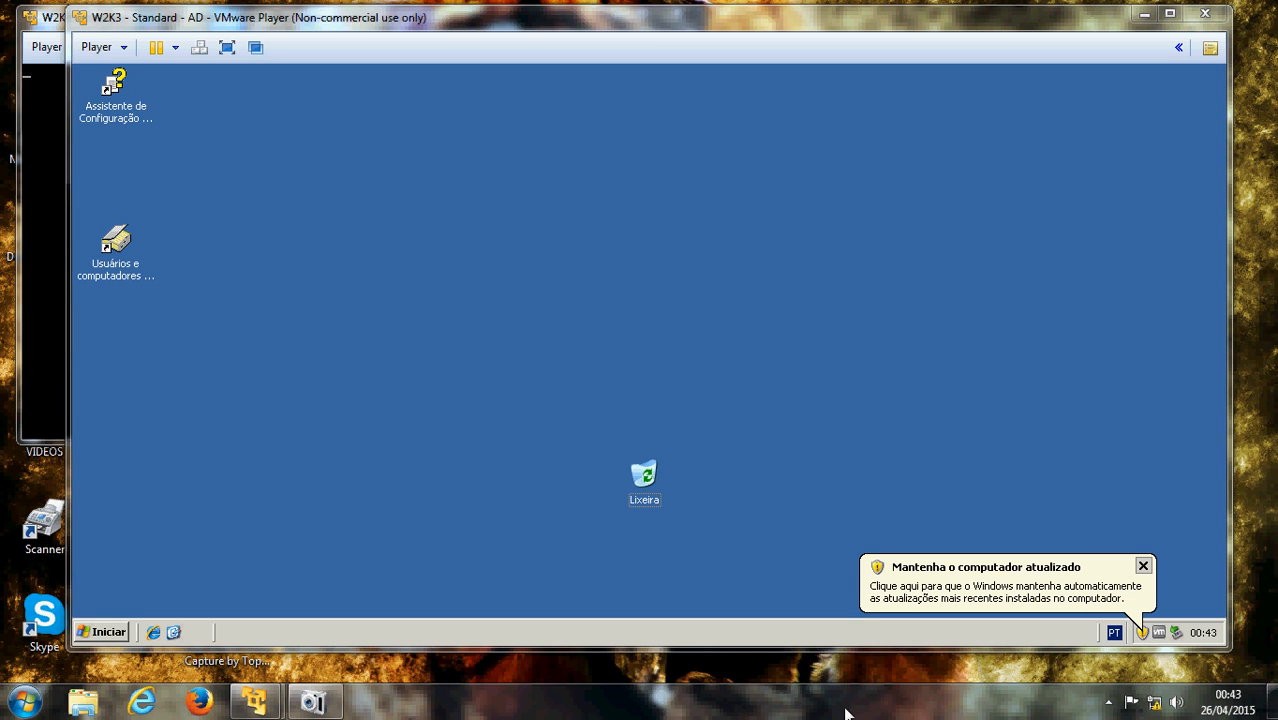
{"action": "right_click", "coordinate": [1155, 706]}
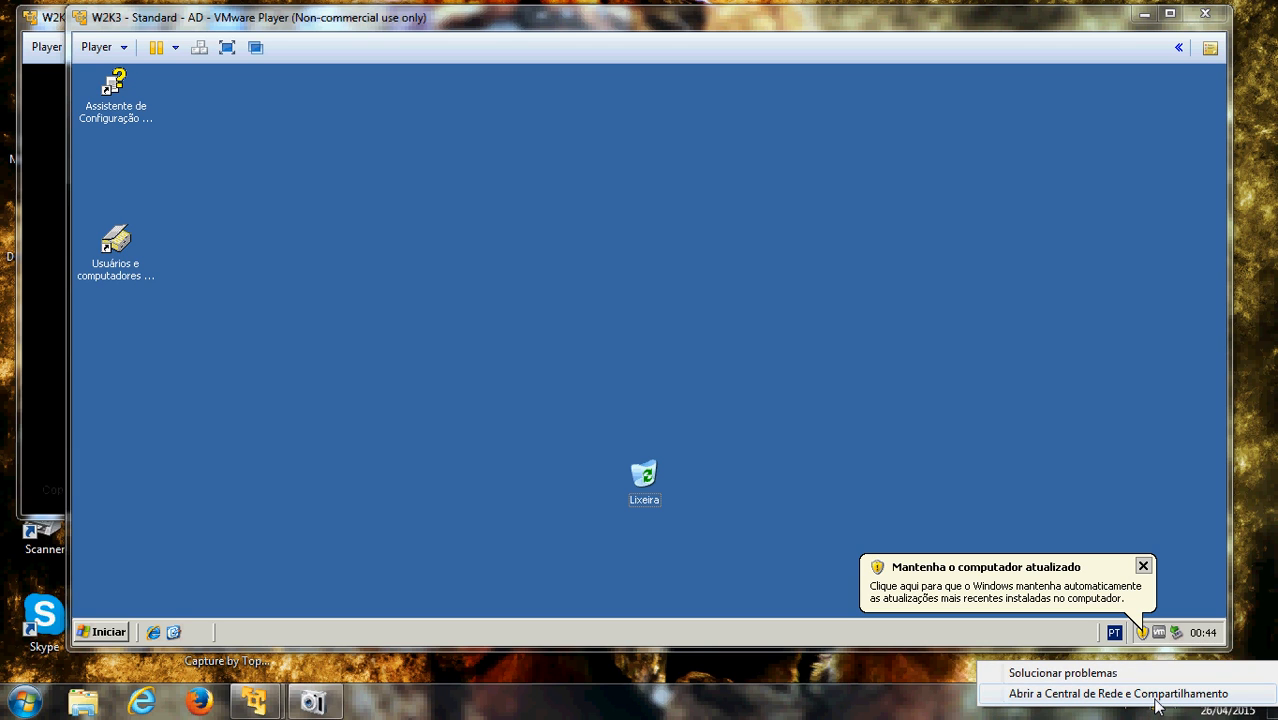
{"action": "left_click", "coordinate": [1154, 696]}
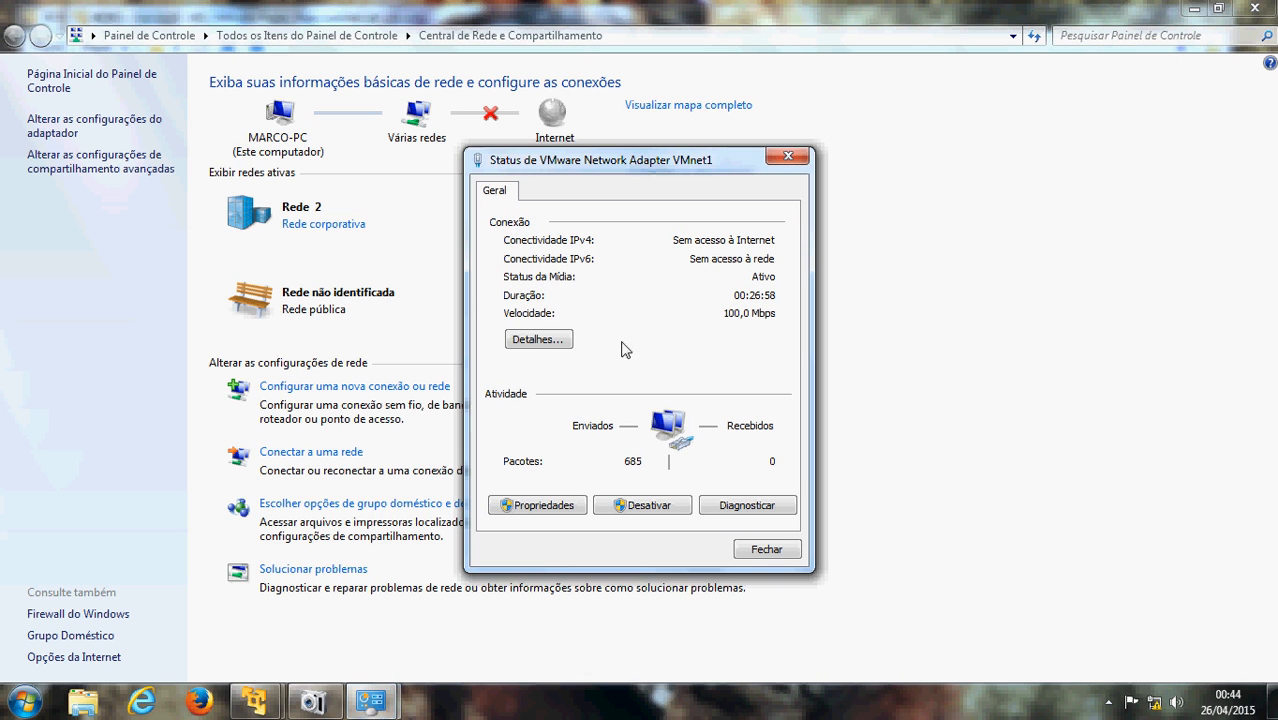
{"action": "left_click", "coordinate": [540, 340]}
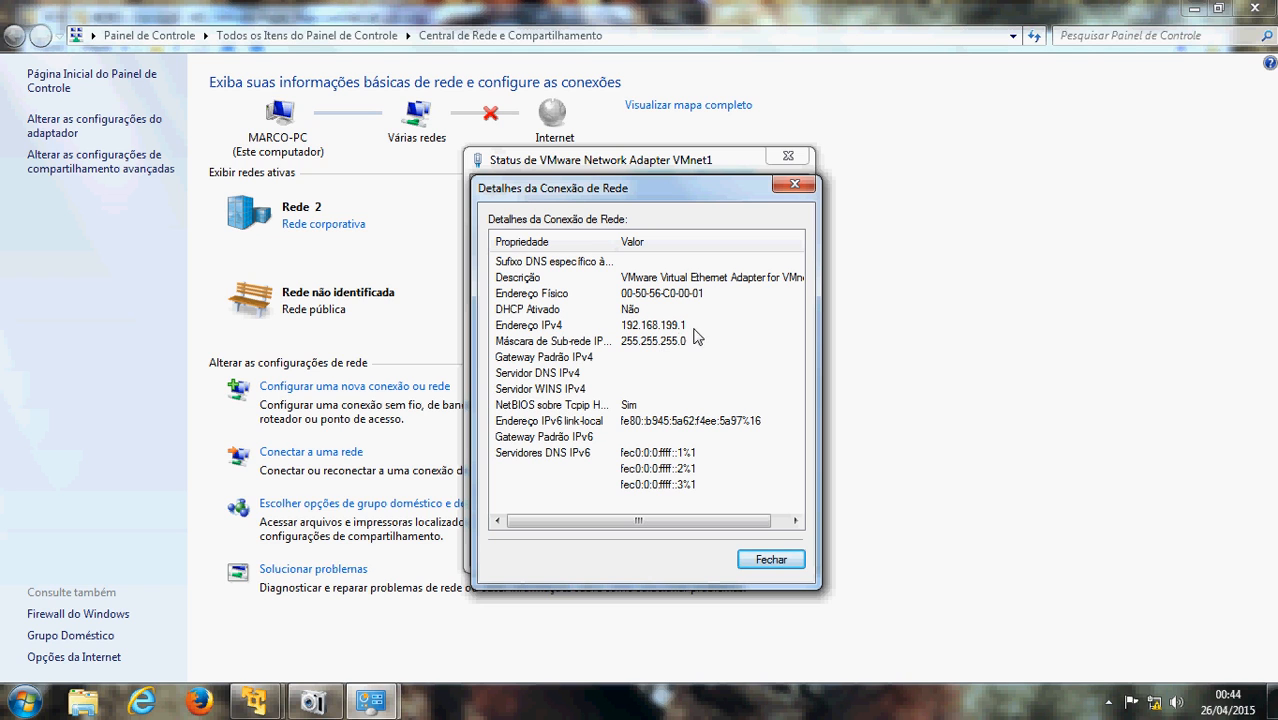
{"action": "left_click", "coordinate": [795, 184]}
{"action": "left_click", "coordinate": [786, 158]}
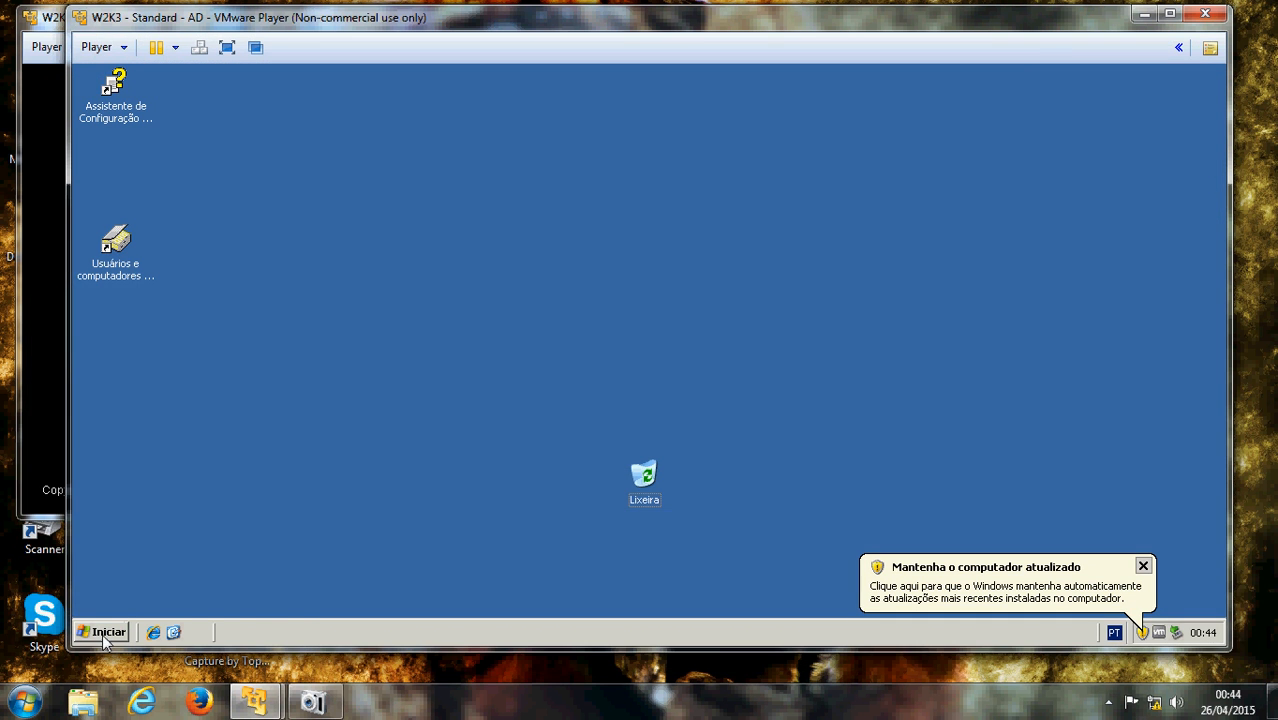
Dismiss the update notification on the AD server and open the Protocolo TCP/IP properties of Conexão local
{"action": "left_click", "coordinate": [103, 634]}
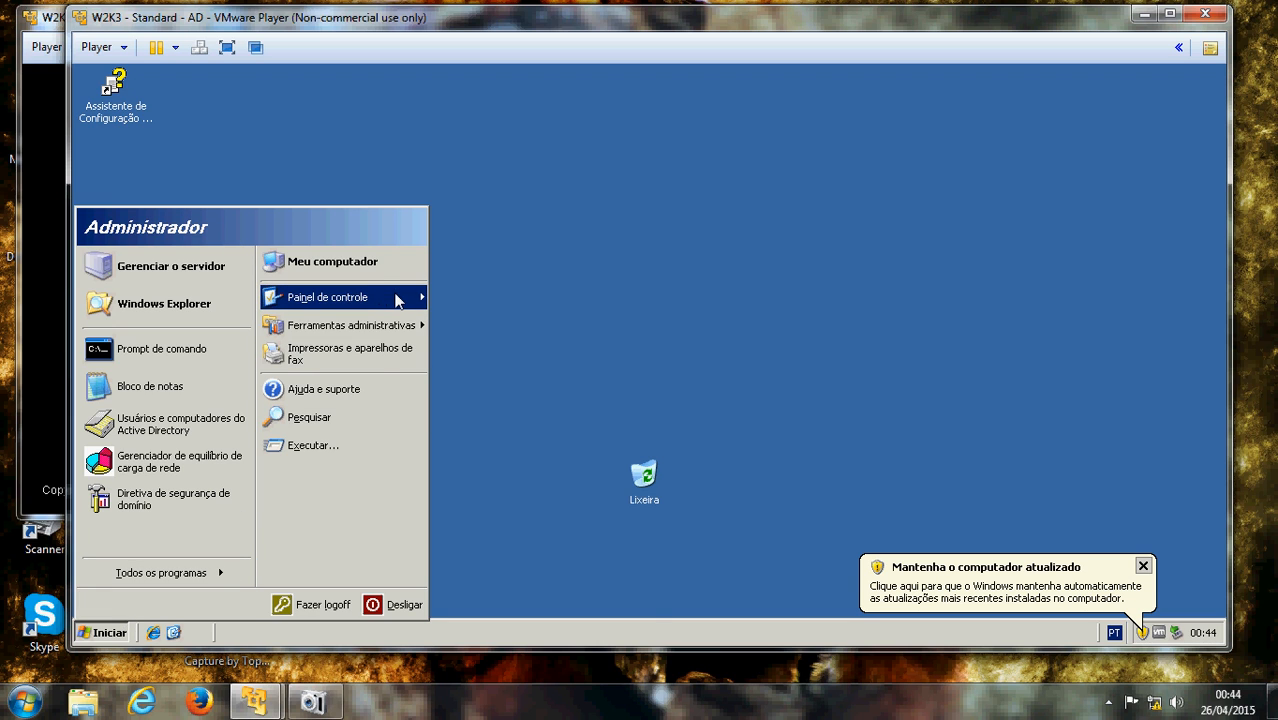
{"action": "mouse_move", "coordinate": [399, 305]}
{"action": "mouse_move", "coordinate": [627, 207]}
{"action": "left_click", "coordinate": [711, 221]}
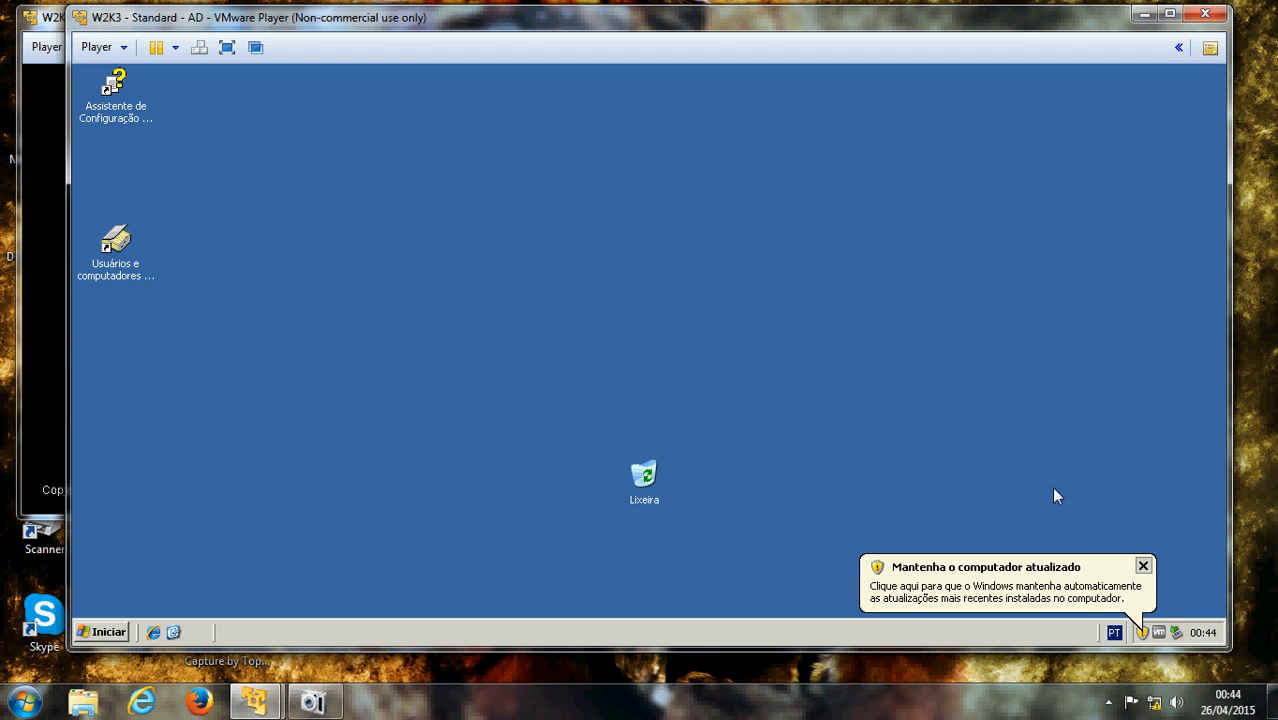
{"action": "left_click", "coordinate": [1143, 567]}
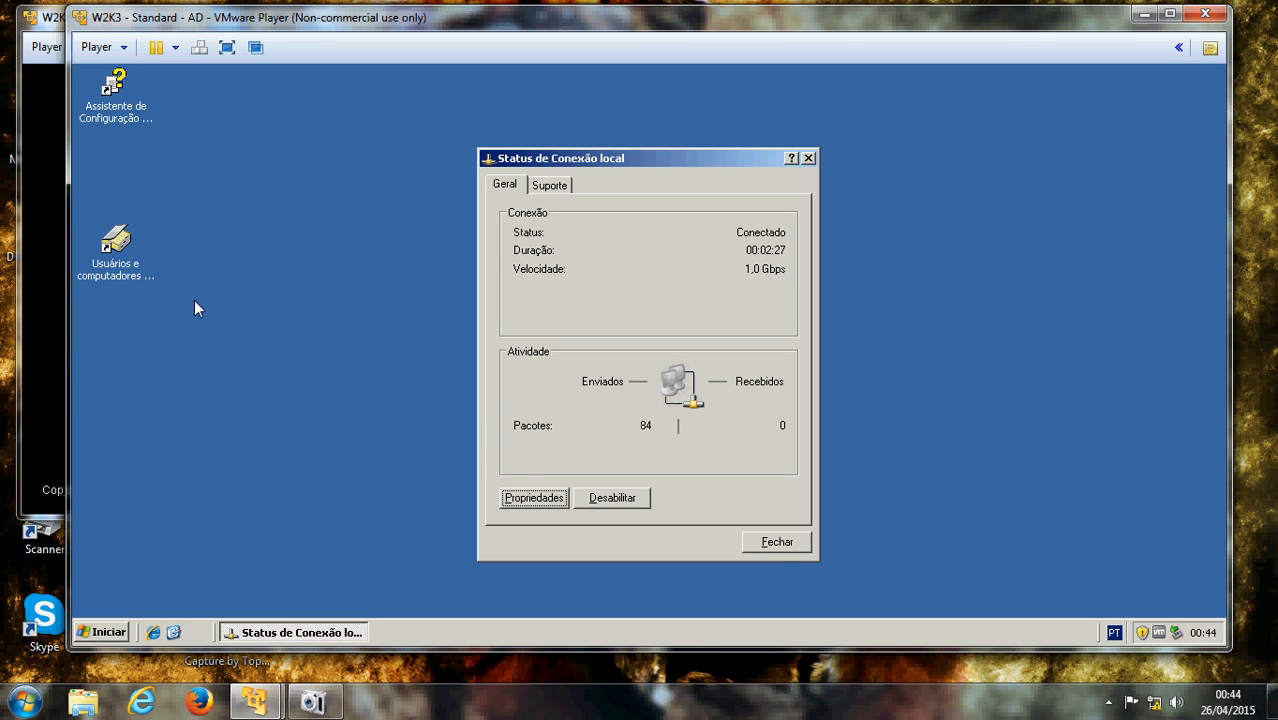
{"action": "left_click", "coordinate": [524, 497]}
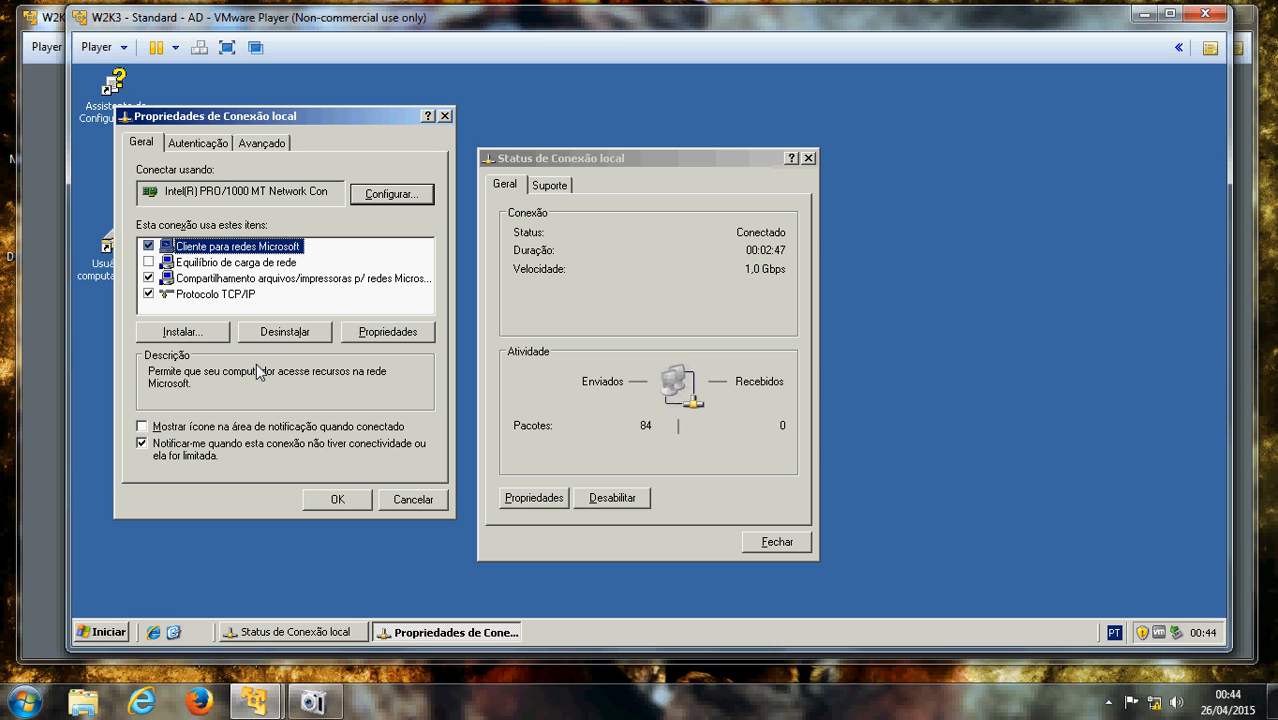
{"action": "left_click", "coordinate": [242, 296]}
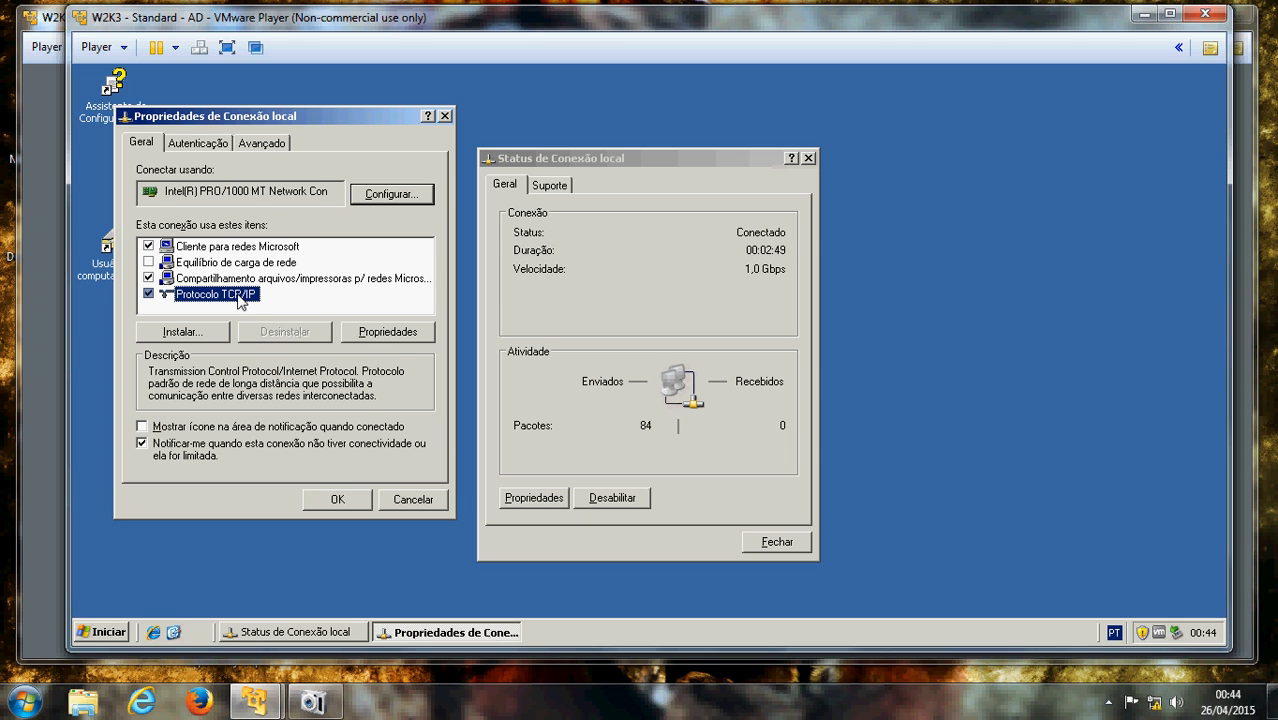
{"action": "left_click", "coordinate": [390, 332]}
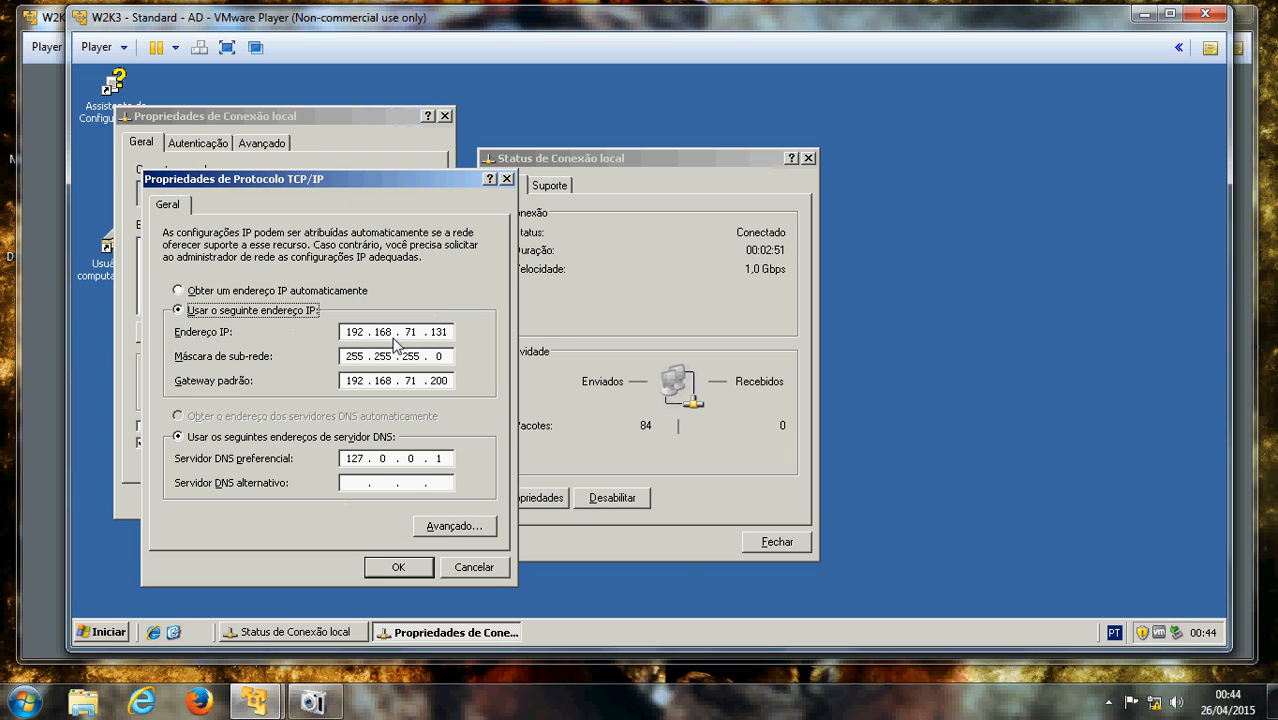
Set the third octet of the IP address to 99 and of the default gateway to 199, and confirm the TCP/IP settings
{"action": "left_click", "coordinate": [410, 333]}
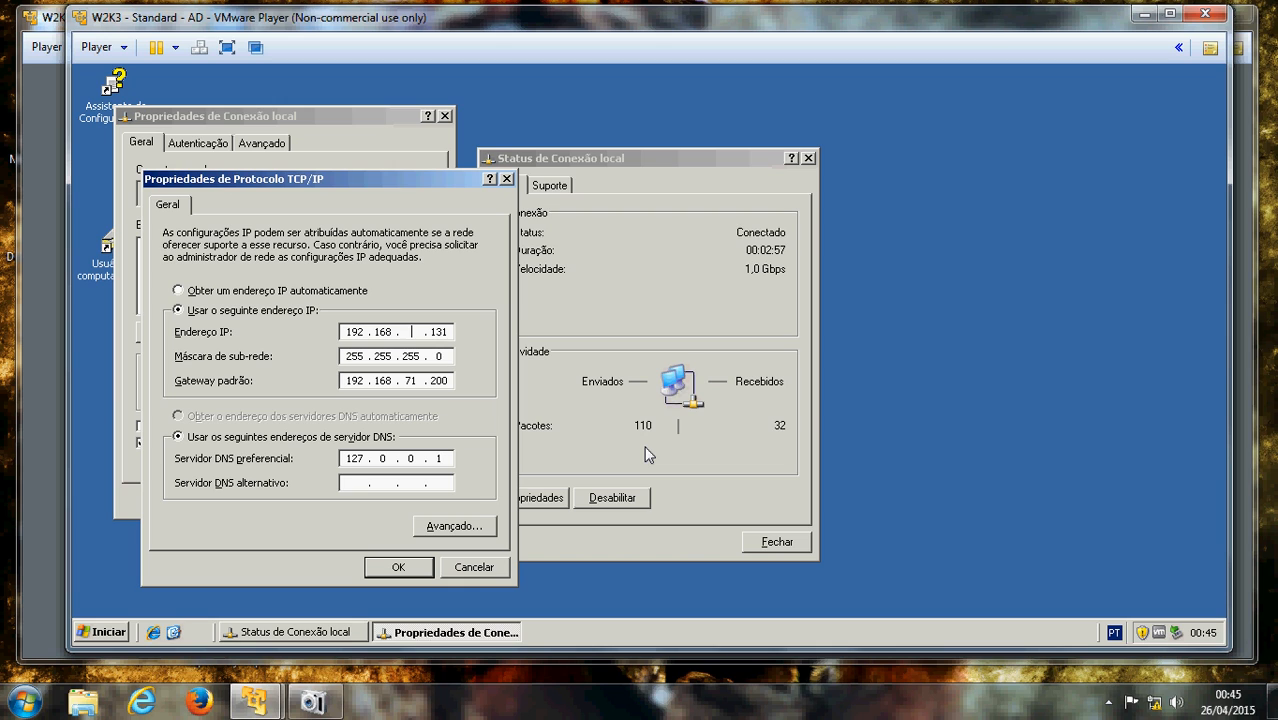
{"action": "type", "text": "99"}
{"action": "left_click", "coordinate": [411, 385]}
{"action": "type", "text": "199"}
{"action": "left_click", "coordinate": [405, 569]}
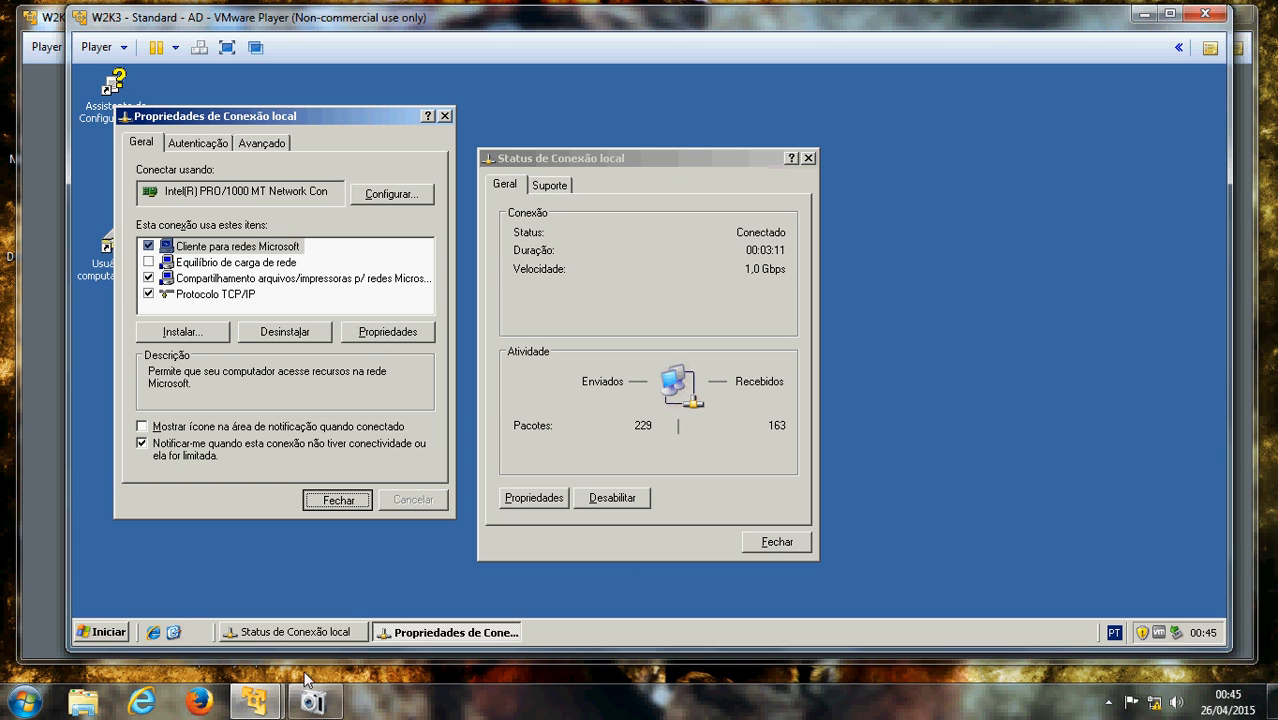
Close the Propriedades de Conexão local and Status de Conexão local windows on the AD server
{"action": "mouse_move", "coordinate": [262, 702]}
{"action": "mouse_move", "coordinate": [326, 620]}
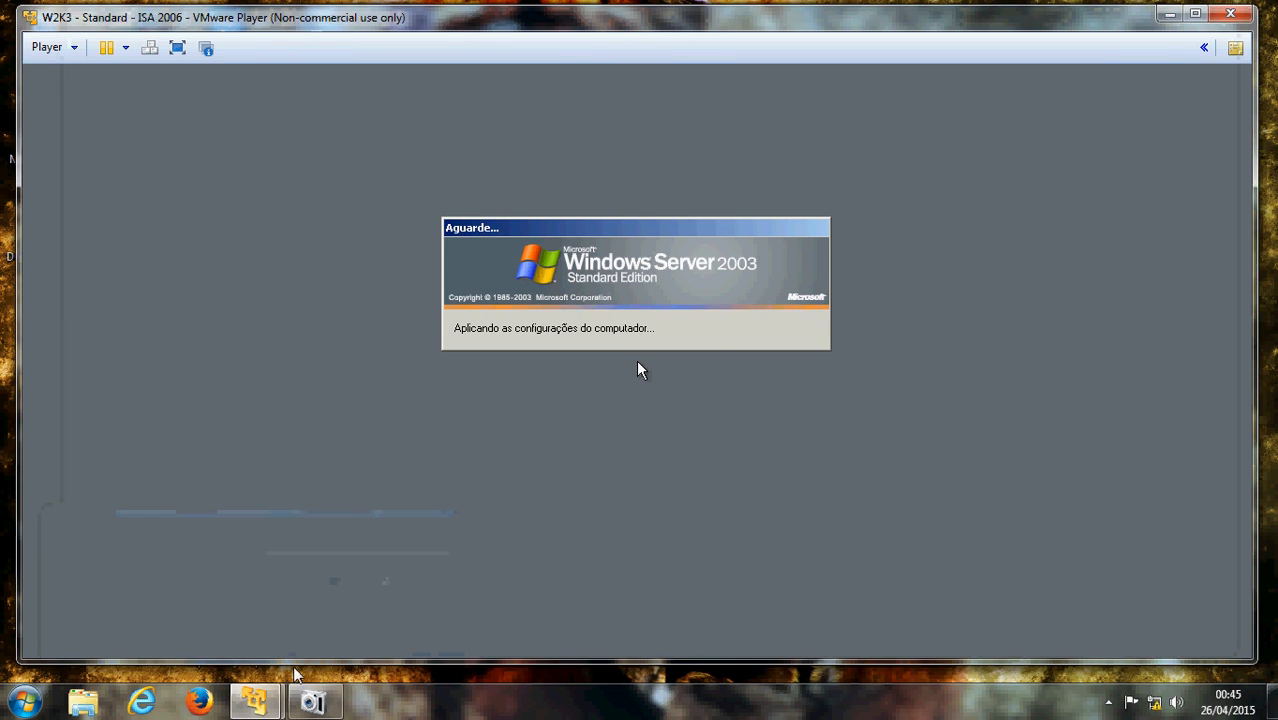
{"action": "left_click", "coordinate": [210, 597]}
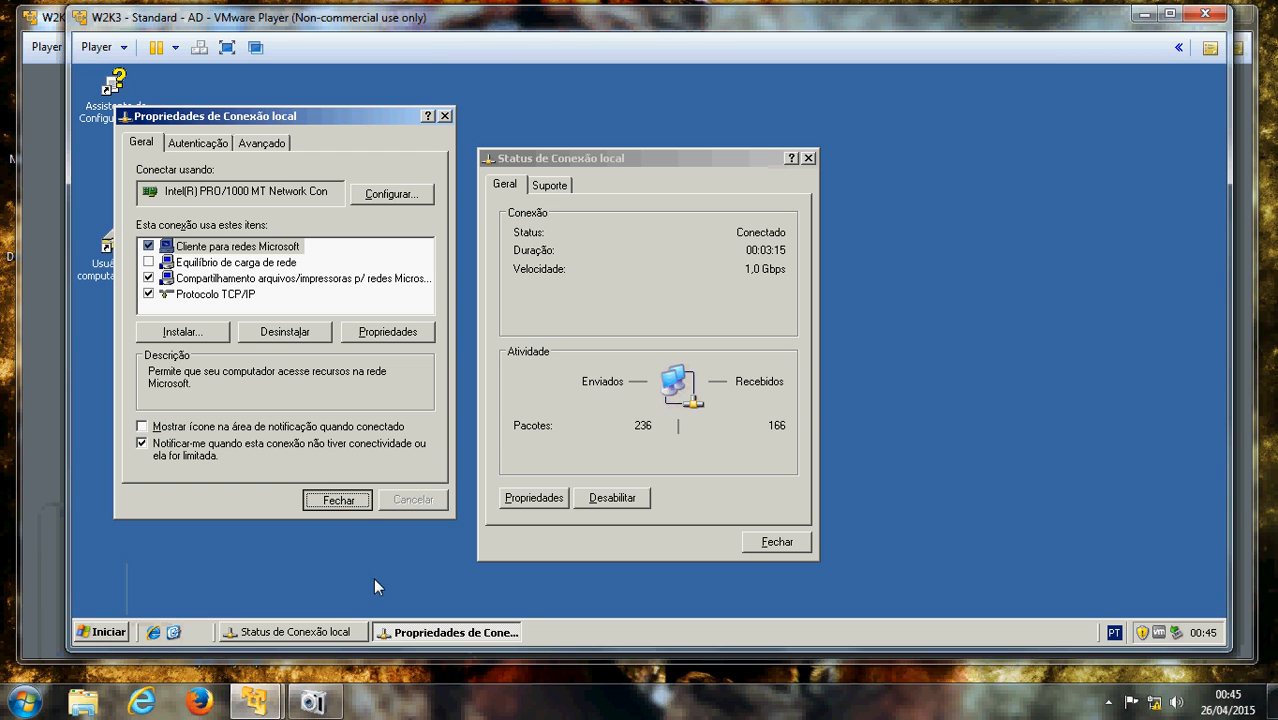
{"action": "left_click", "coordinate": [340, 497]}
{"action": "left_click", "coordinate": [743, 538]}
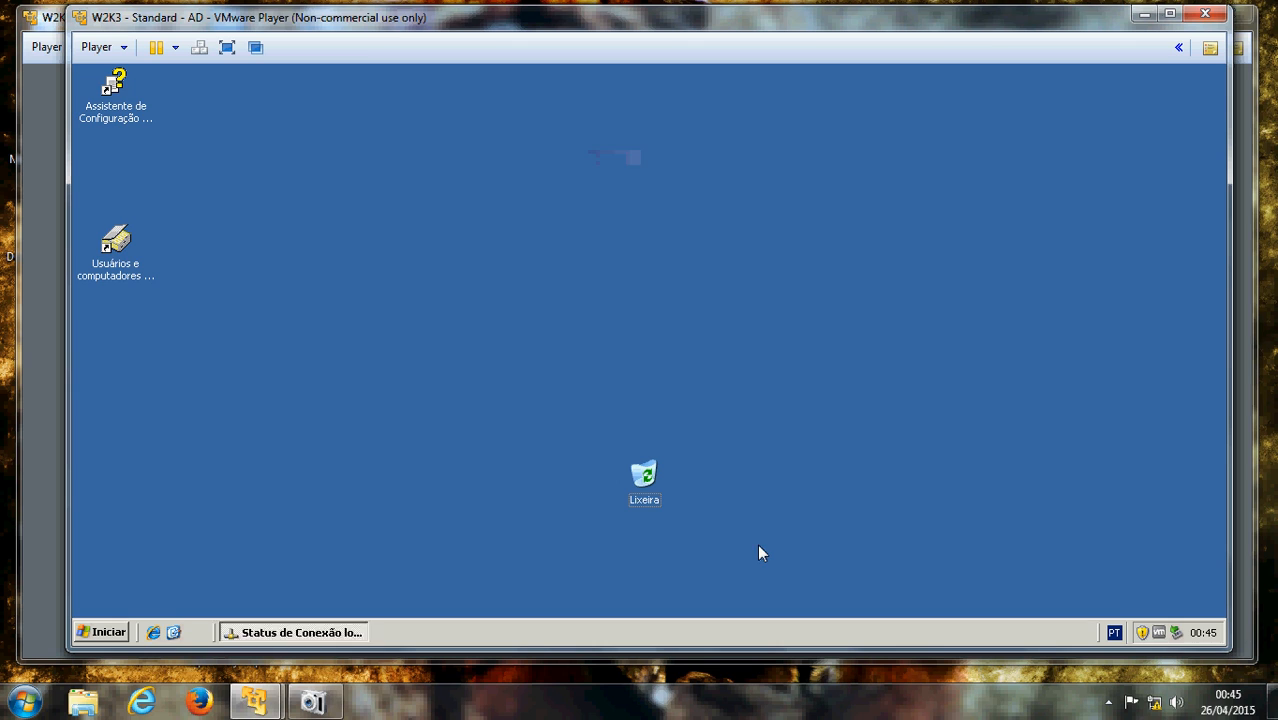
Move the Lixeira icon between the two shortcuts on the AD server's desktop and minimize that virtual machine's window
{"action": "left_click", "coordinate": [646, 484]}
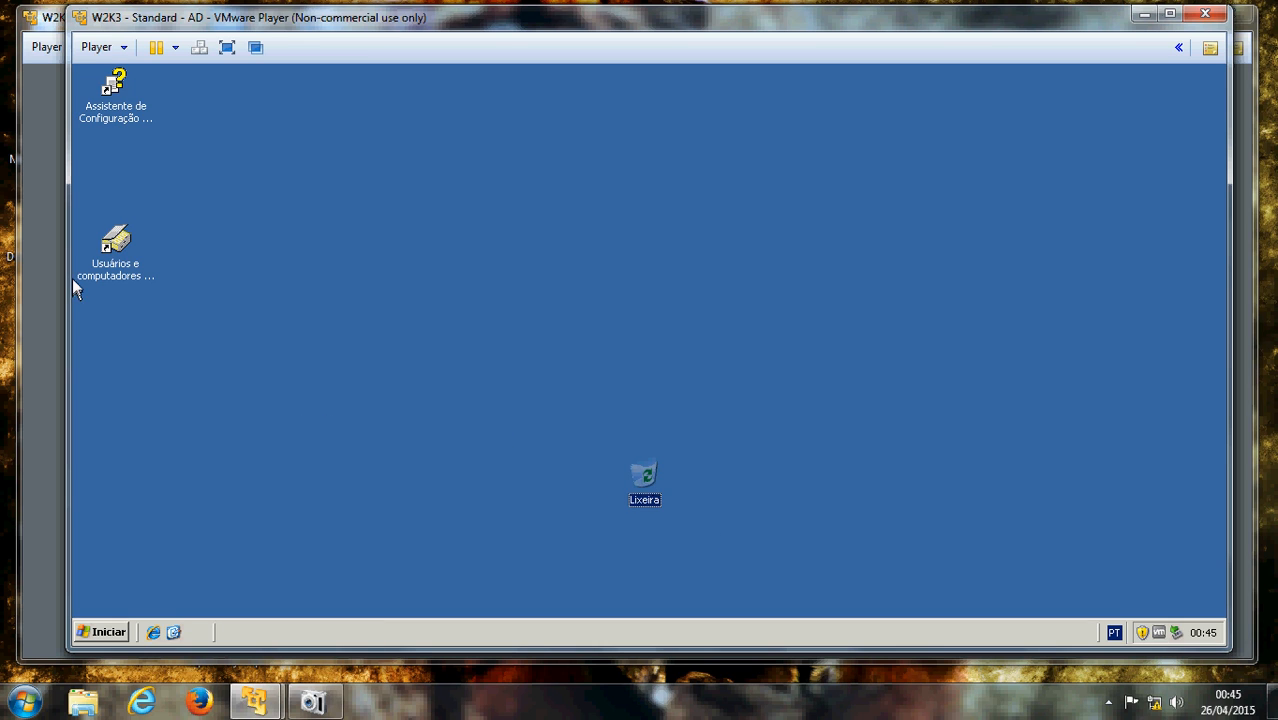
{"action": "left_click_drag", "start_coordinate": [142, 329], "coordinate": [135, 176]}
{"action": "left_click", "coordinate": [157, 276]}
{"action": "left_click", "coordinate": [394, 270]}
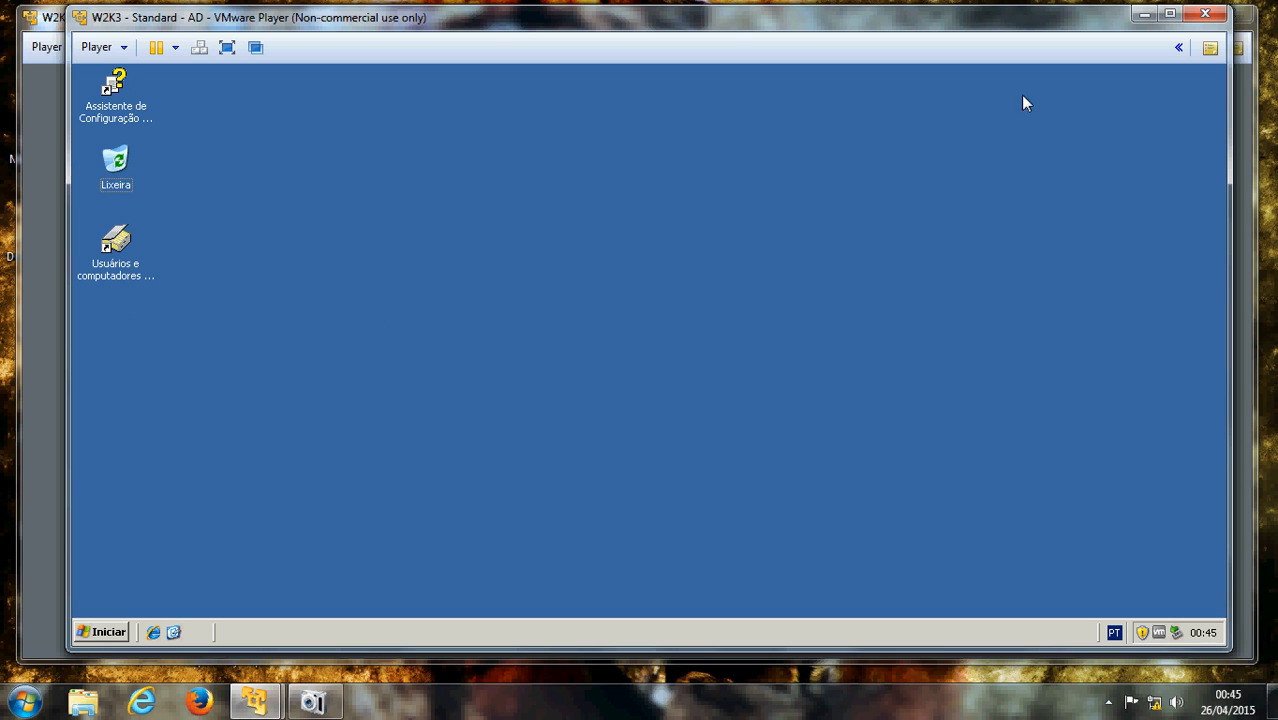
{"action": "left_click", "coordinate": [1144, 14]}
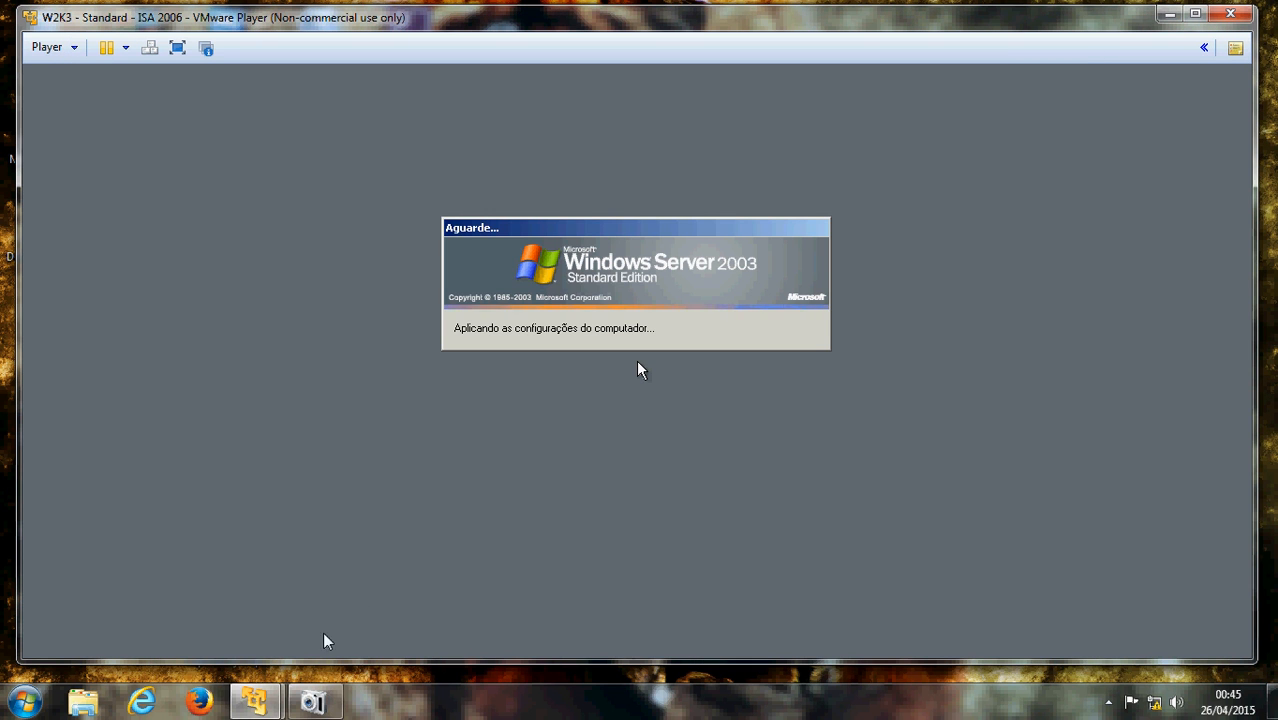
{"action": "left_click", "coordinate": [24, 700]}
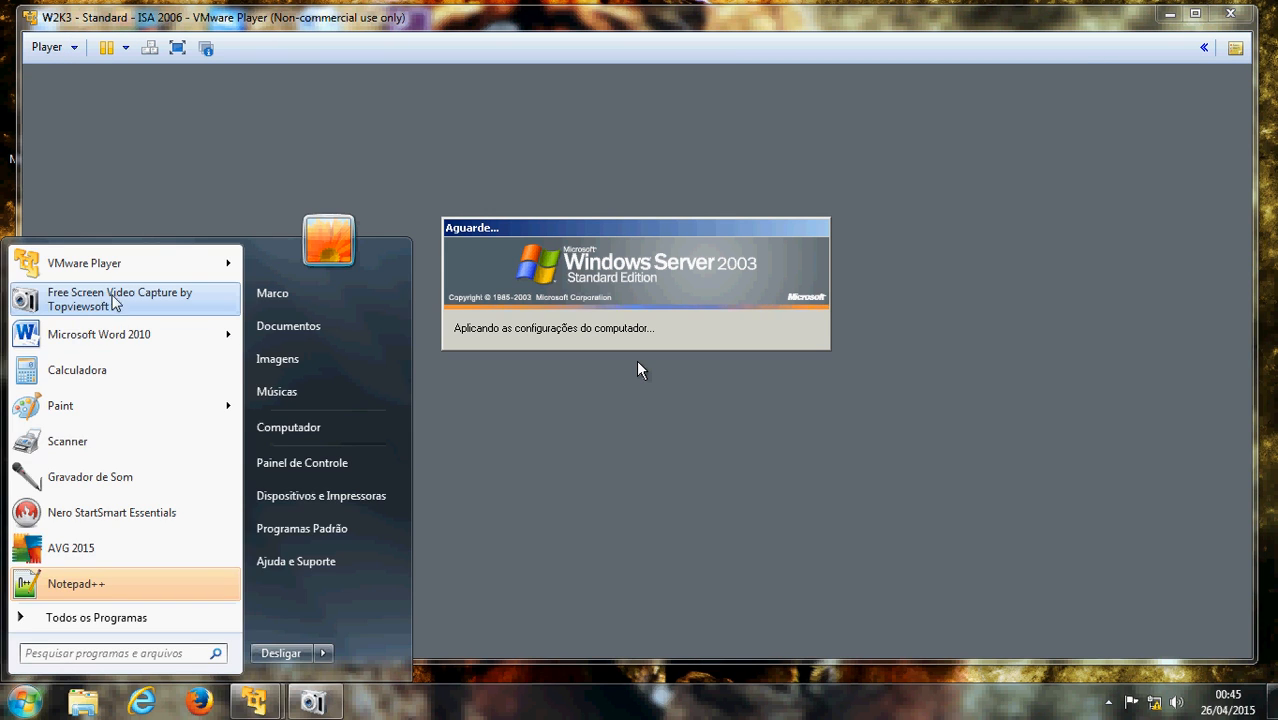
{"action": "left_click", "coordinate": [113, 300]}
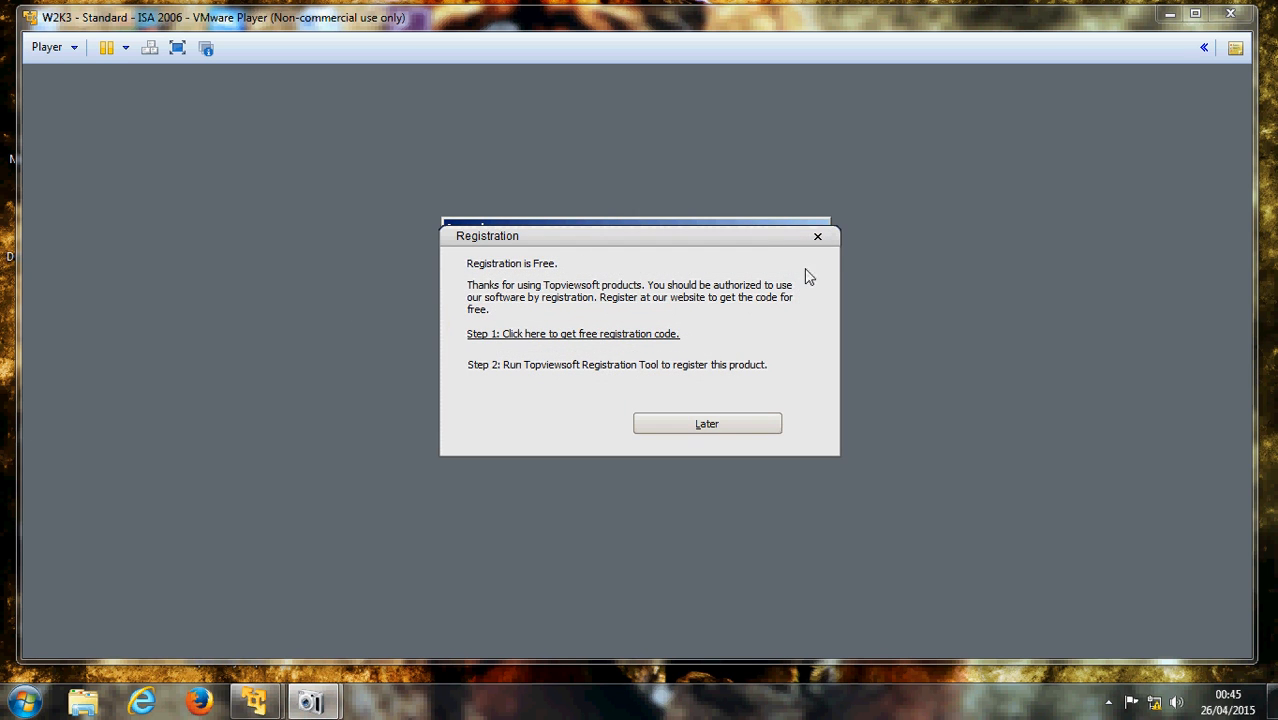
{"action": "left_click", "coordinate": [818, 237]}
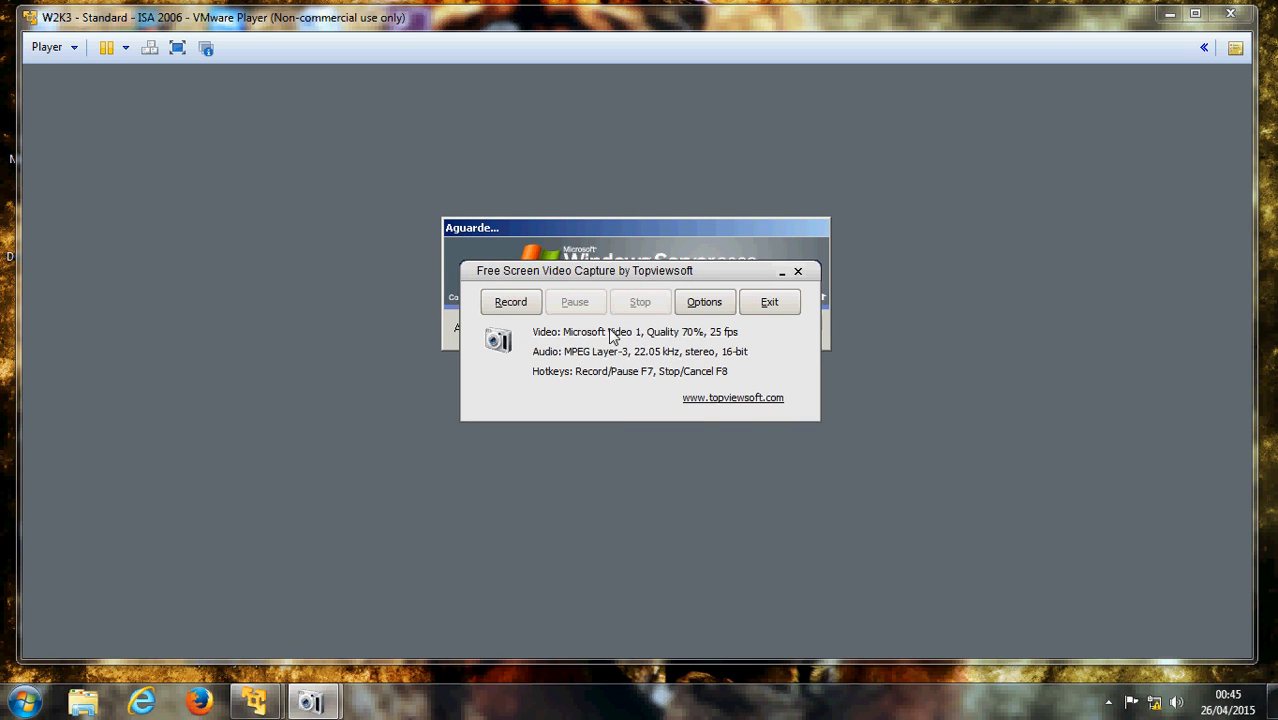
{"action": "left_click", "coordinate": [510, 301]}
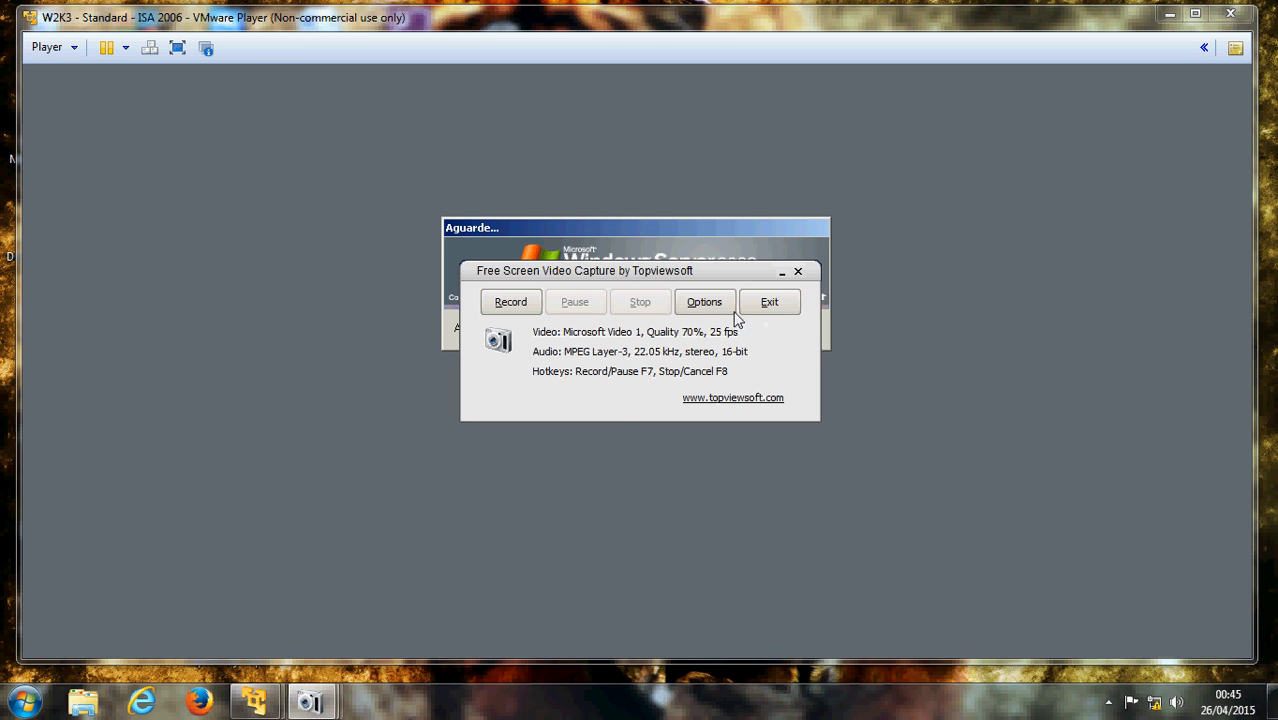
{"action": "left_click", "coordinate": [769, 308]}
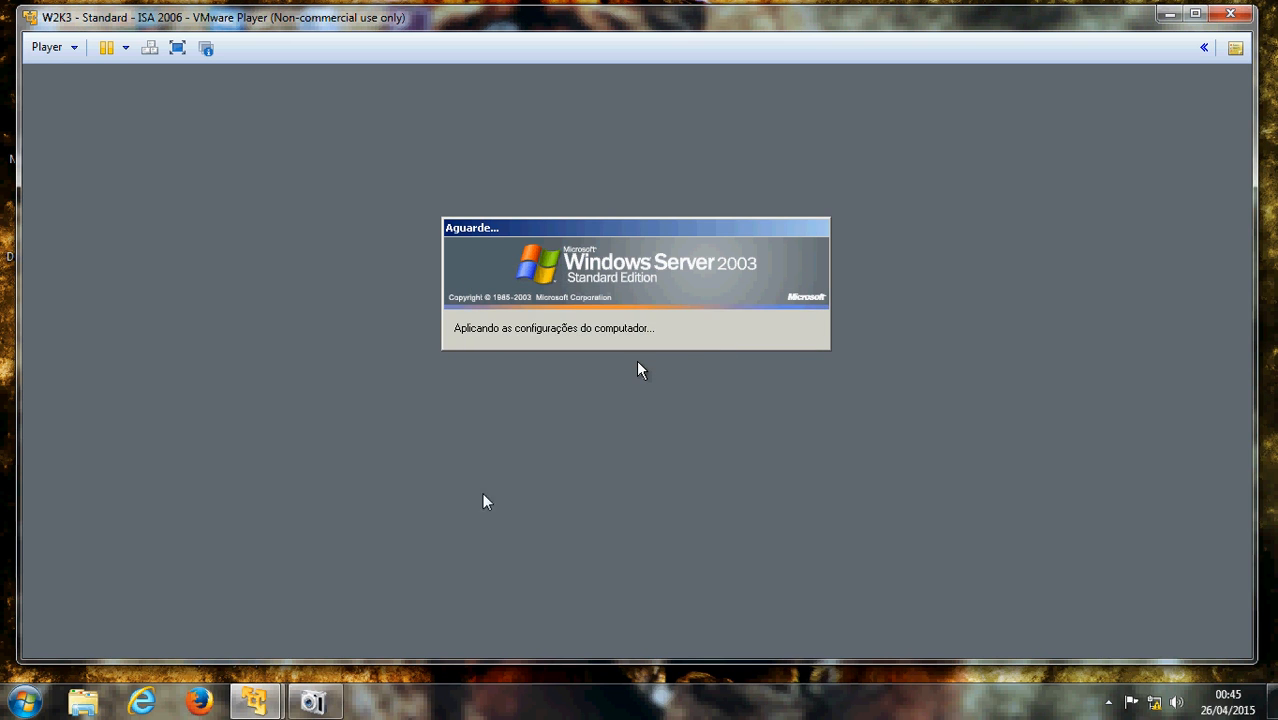
{"action": "left_click", "coordinate": [313, 703]}
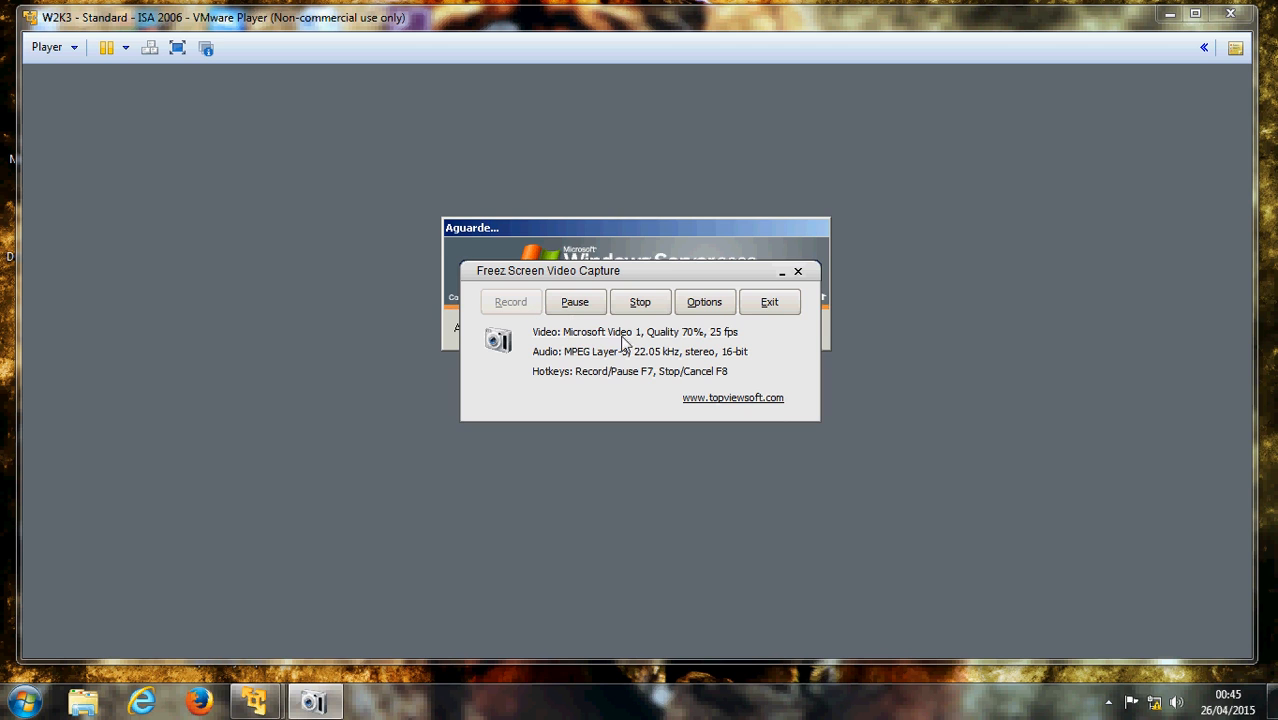
{"action": "left_click", "coordinate": [782, 272]}
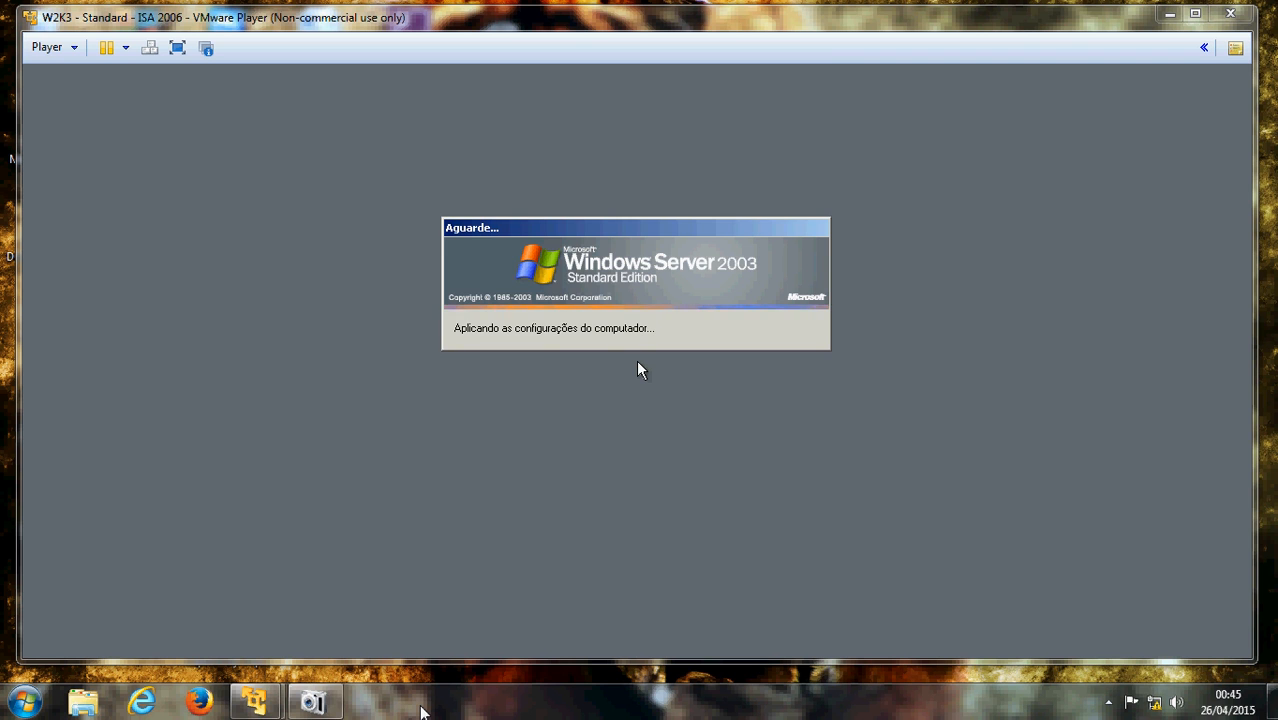
Launch another VMware Player instance and select the Ubuntu-14-04-1_Completa virtual machine
{"action": "left_click", "coordinate": [25, 702]}
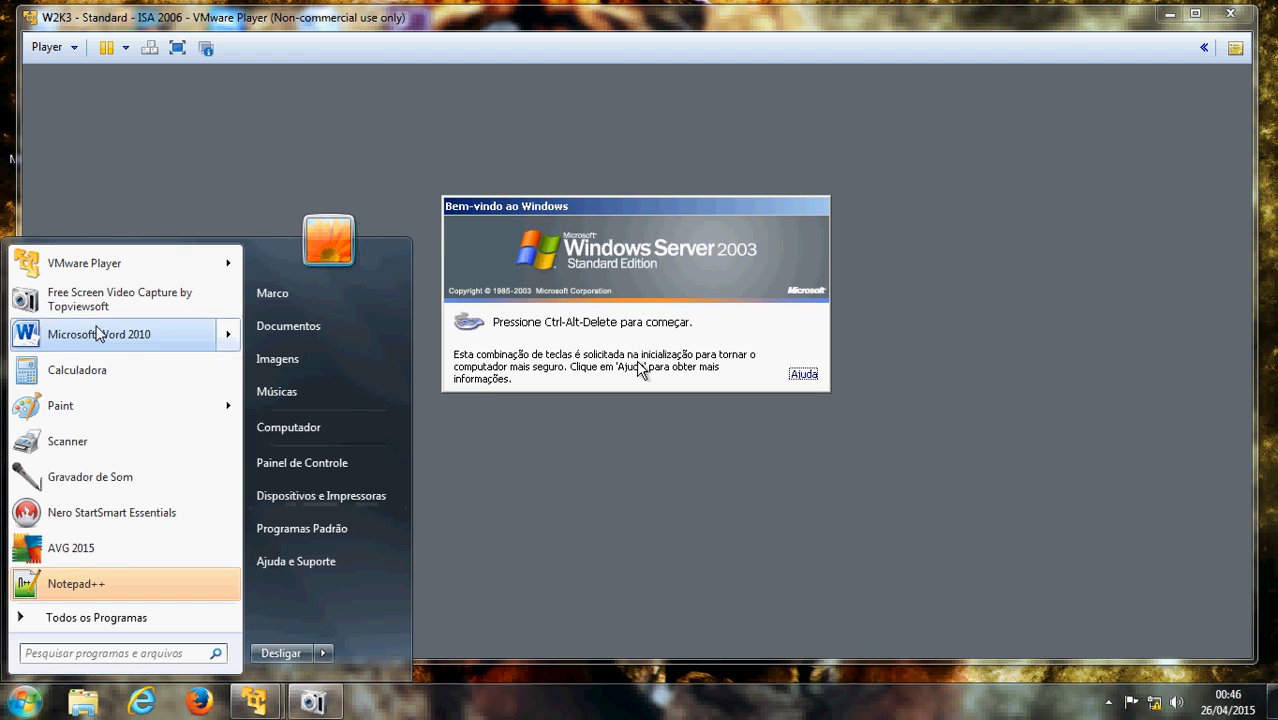
{"action": "left_click", "coordinate": [84, 268]}
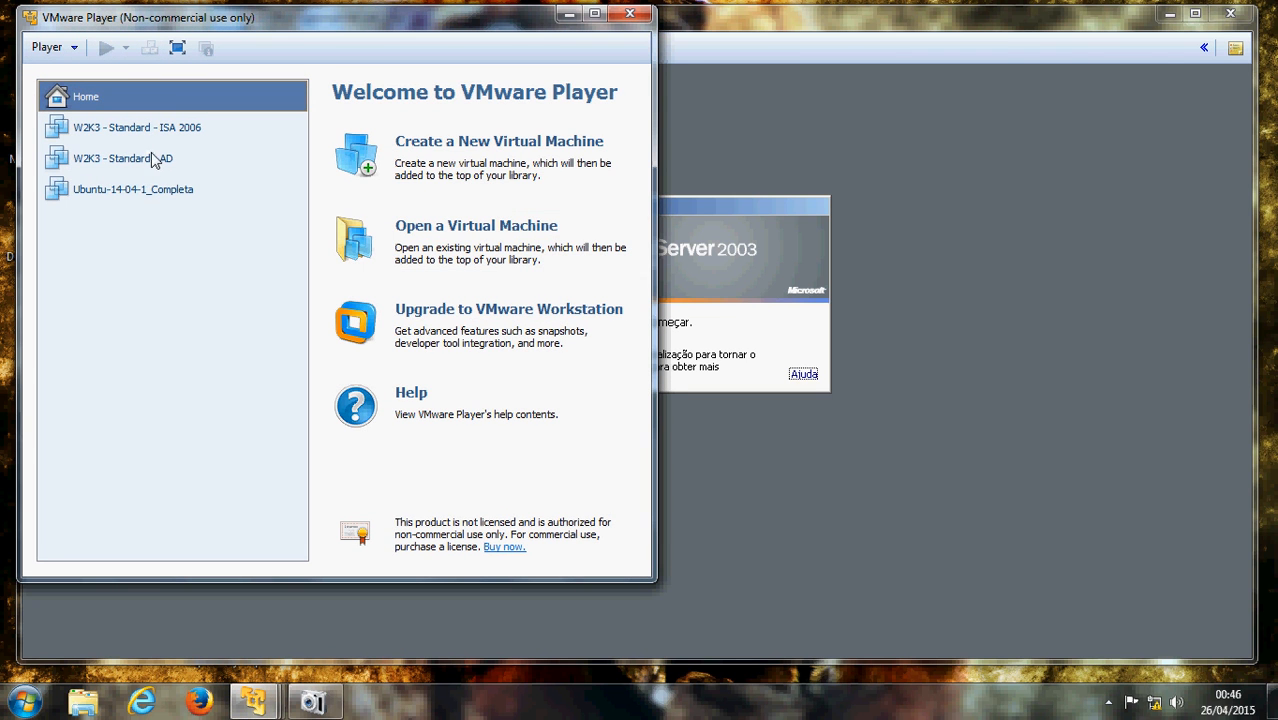
{"action": "left_click", "coordinate": [140, 195]}
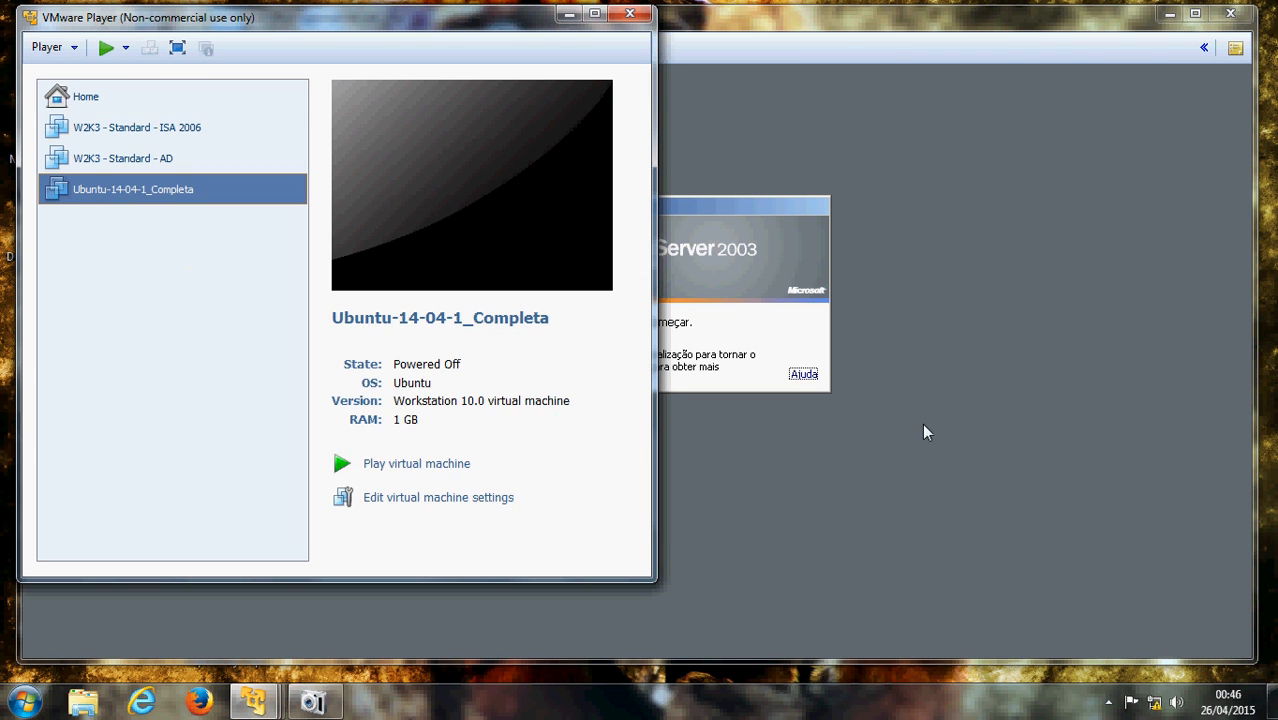
Switch to the ISA 2006 virtual machine and log on as labdesenviv\Administrador with the account password
{"action": "left_click", "coordinate": [1020, 366]}
{"action": "left_click", "coordinate": [149, 47]}
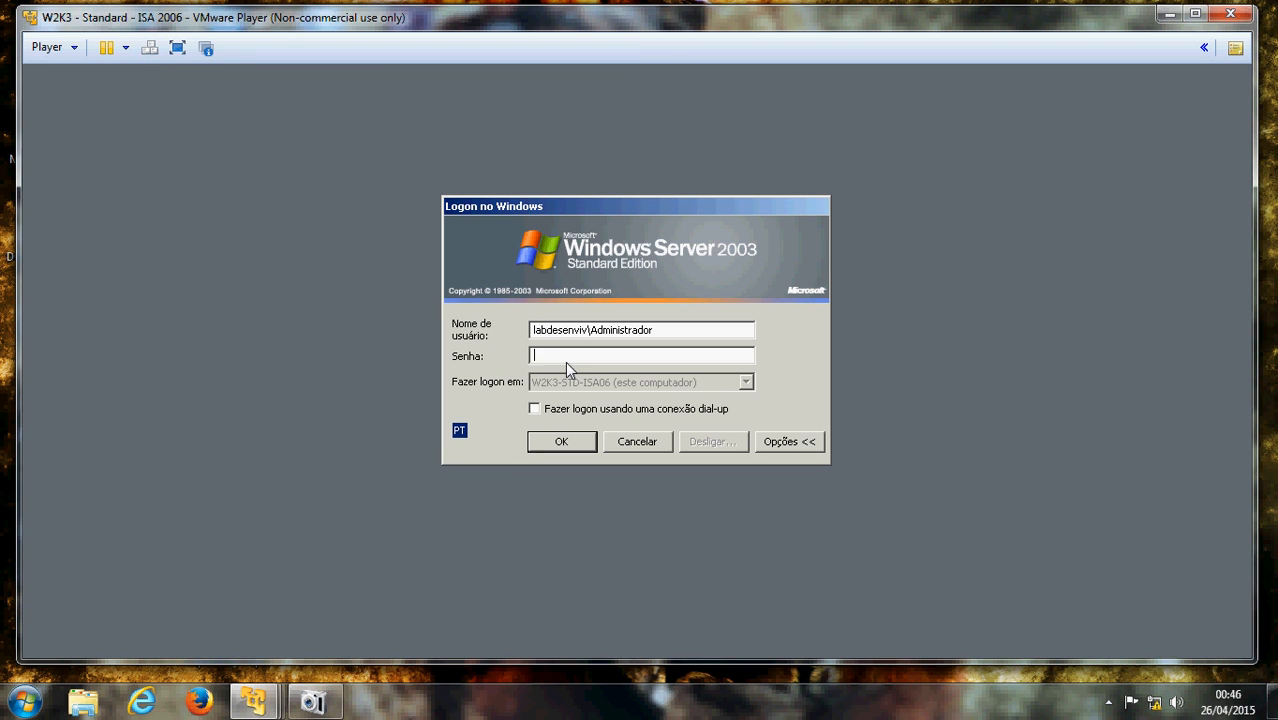
{"action": "type", "text": "*"}
{"action": "key", "text": "Return"}
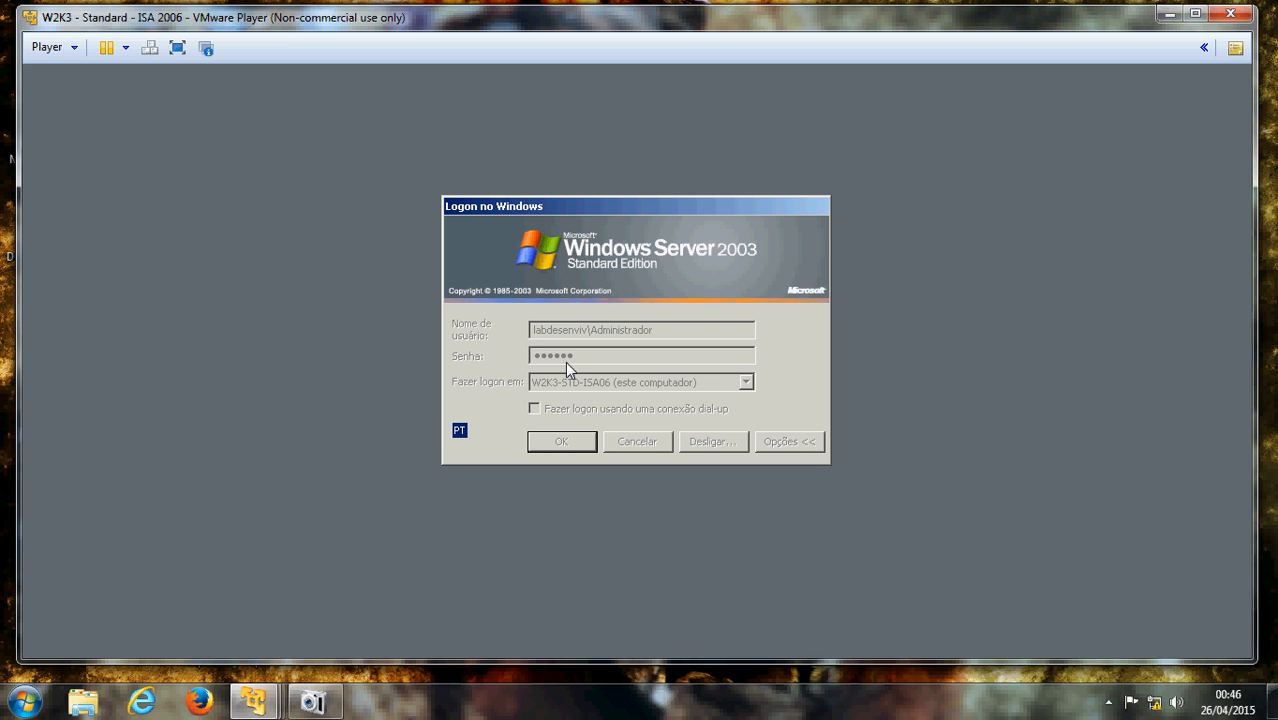
Return to the VMware Player library window and power on the Ubuntu-14-04-1_Completa virtual machine
{"action": "mouse_move", "coordinate": [257, 713]}
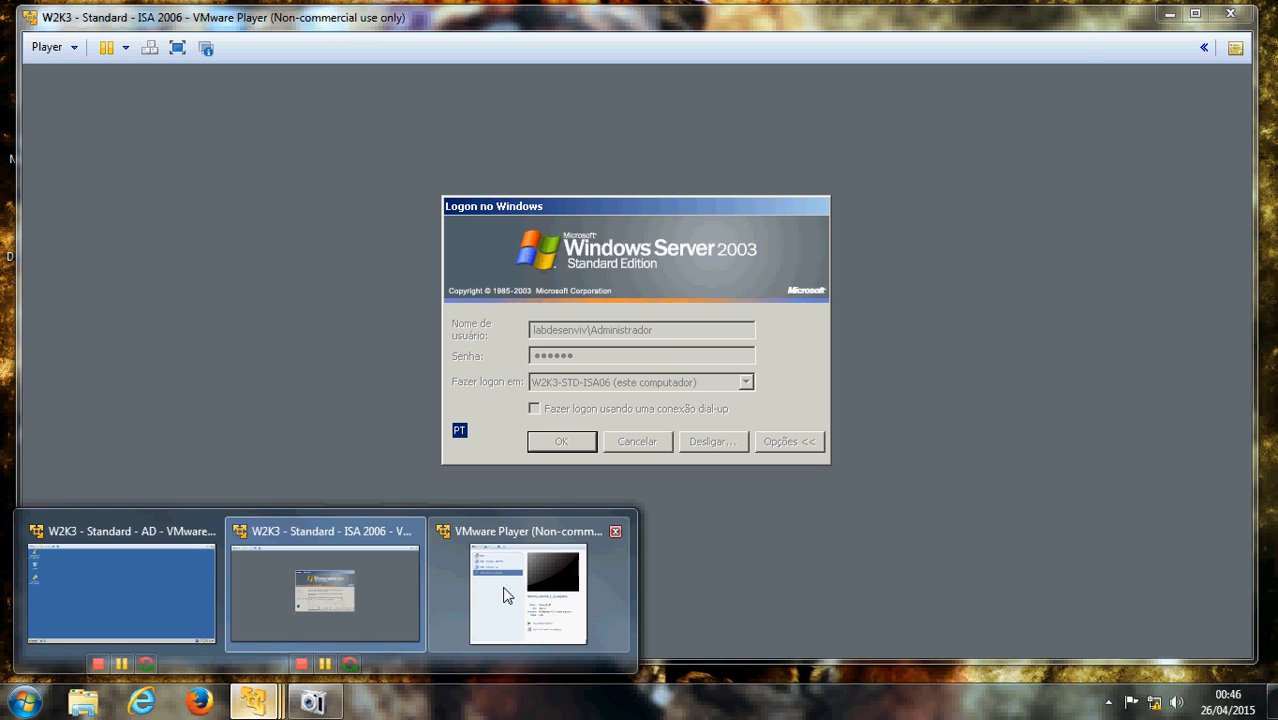
{"action": "left_click", "coordinate": [505, 590]}
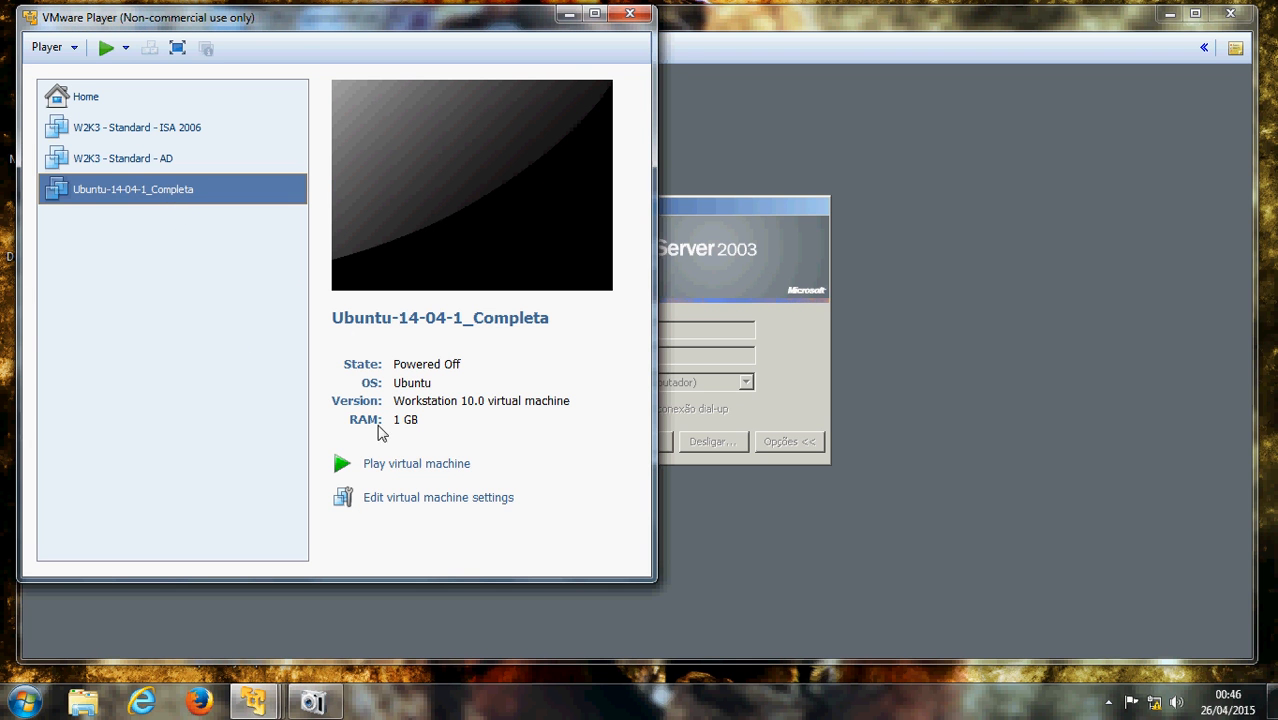
{"action": "left_click", "coordinate": [416, 465]}
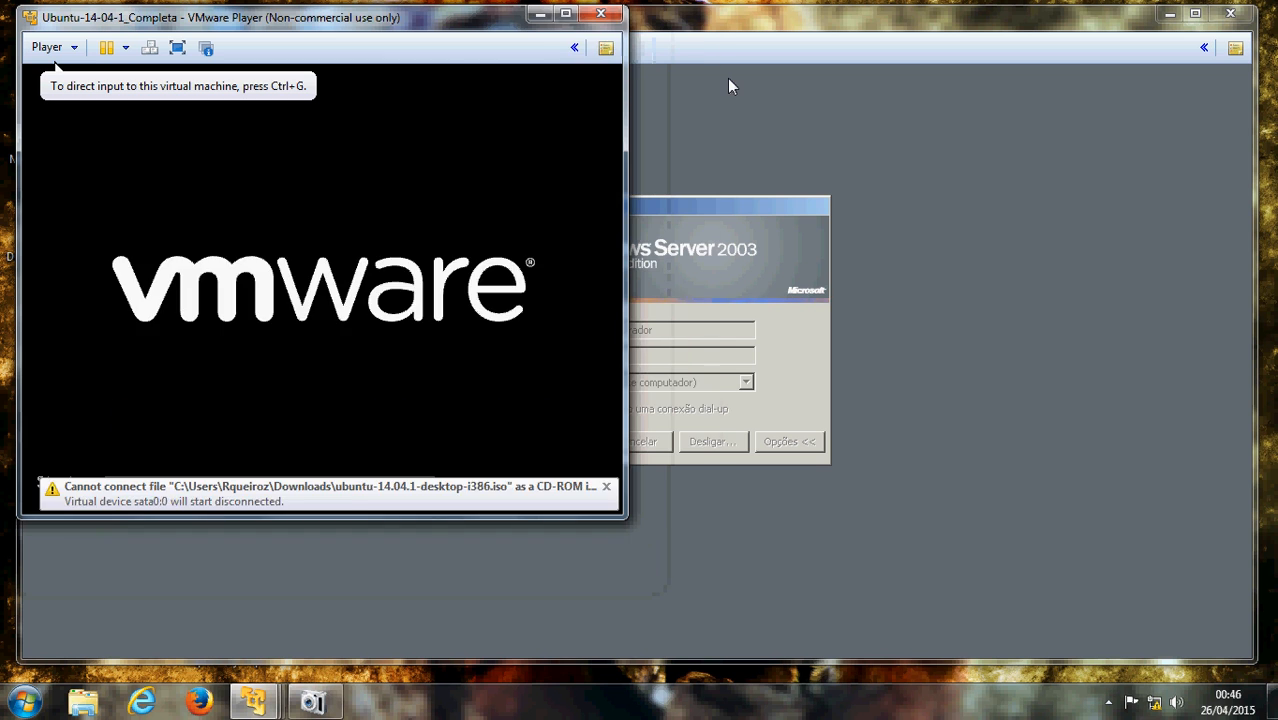
Switch to the W2K3 - Standard - AD virtual machine and connect its CD/DVD (IDE) removable device
{"action": "mouse_move", "coordinate": [253, 703]}
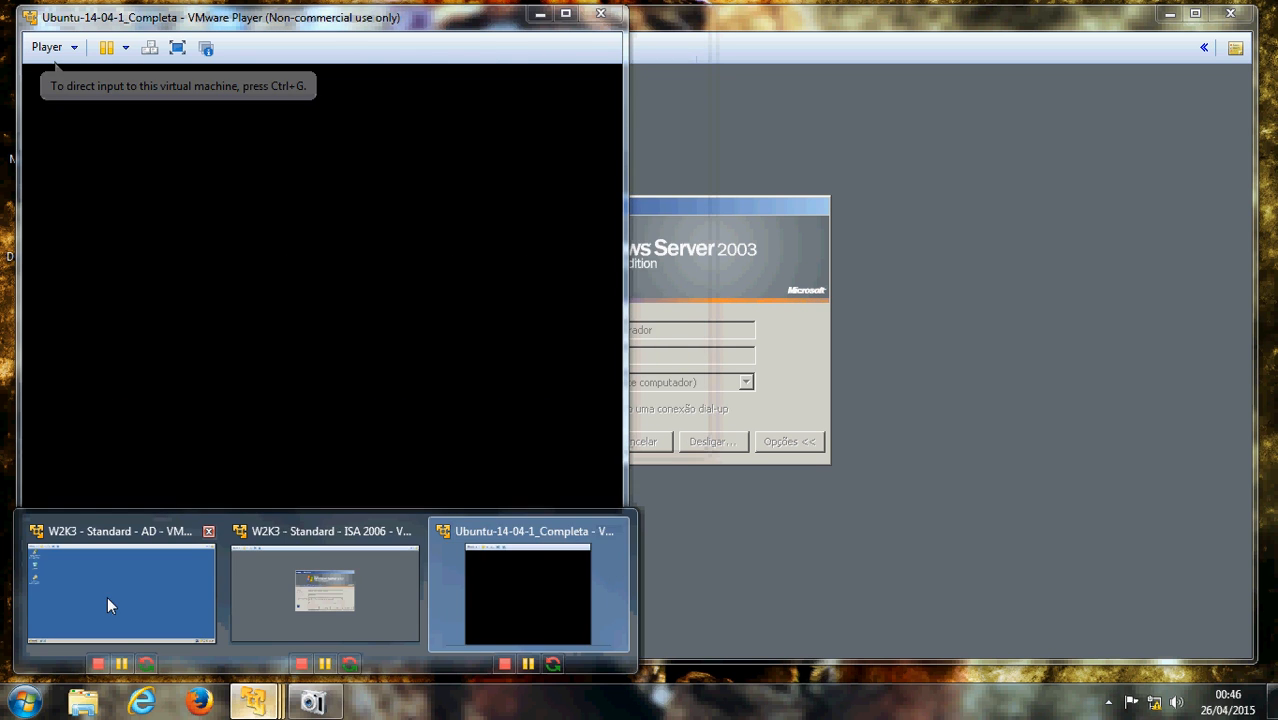
{"action": "left_click", "coordinate": [108, 600]}
{"action": "left_click", "coordinate": [98, 47]}
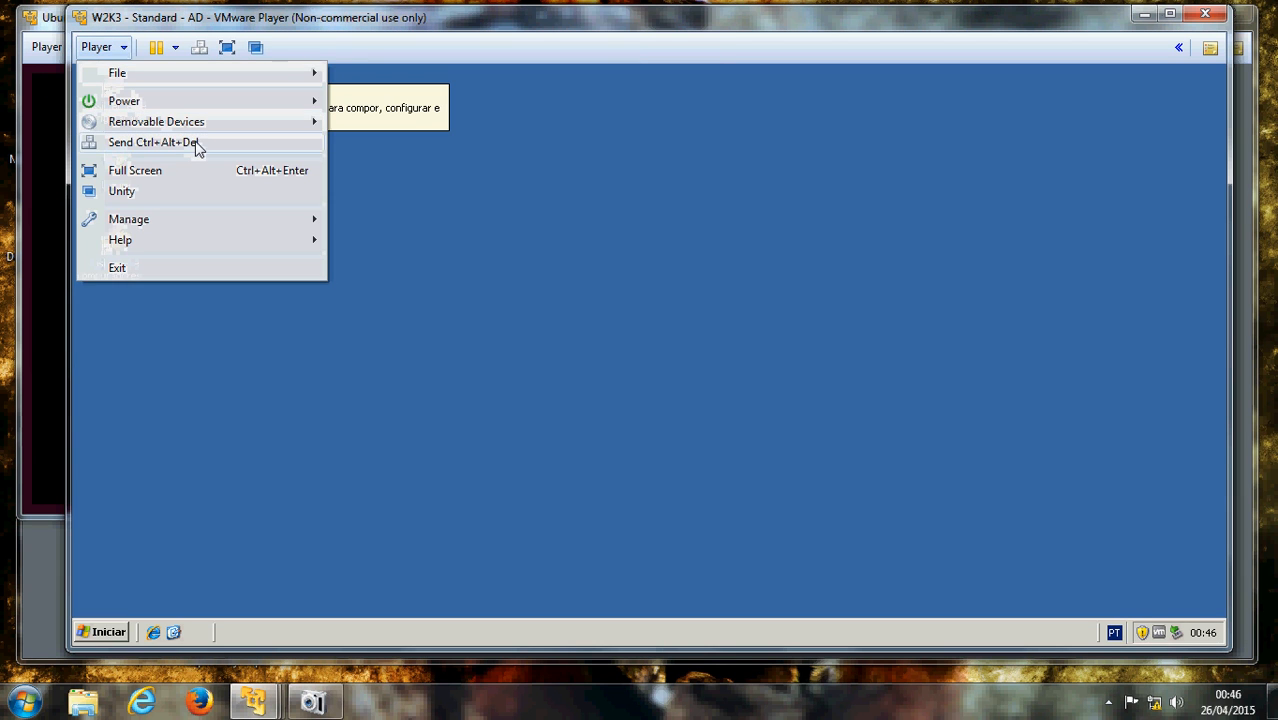
{"action": "mouse_move", "coordinate": [213, 125]}
{"action": "mouse_move", "coordinate": [391, 134]}
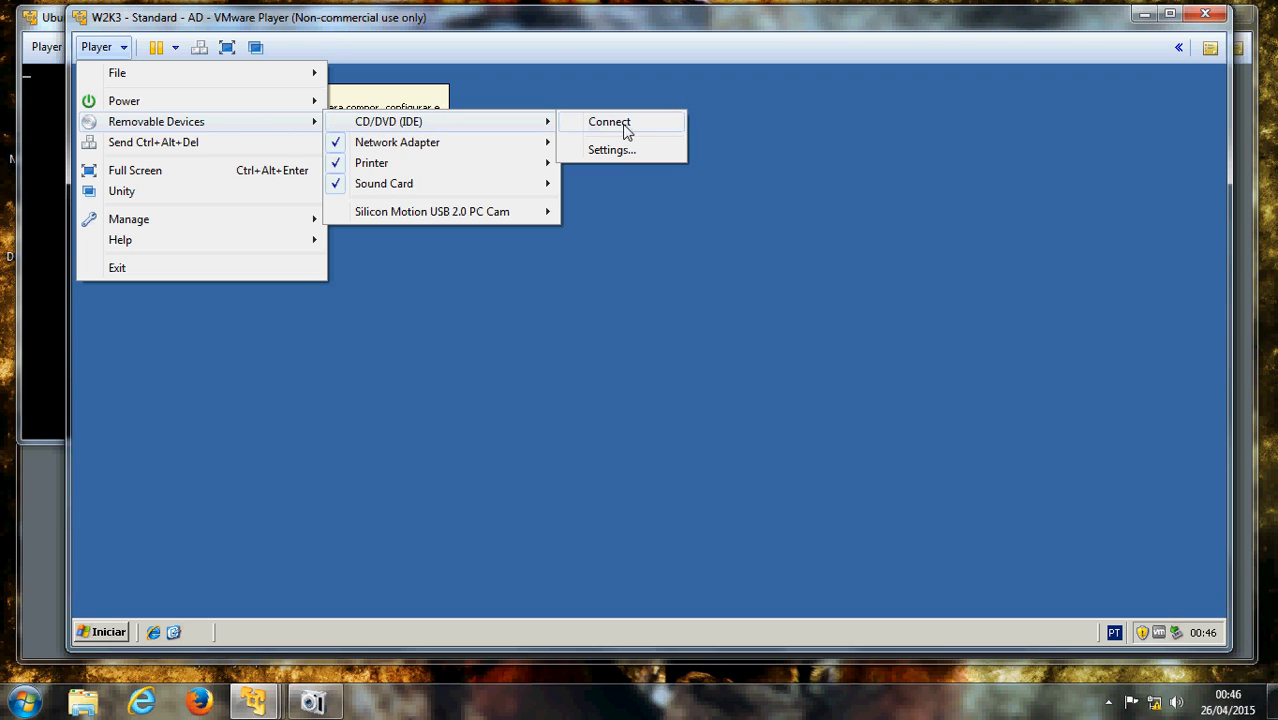
{"action": "left_click", "coordinate": [626, 125]}
Minimize the AD and Ubuntu virtual machine windows to return to the ISA 2006 virtual machine
{"action": "left_click", "coordinate": [1144, 14]}
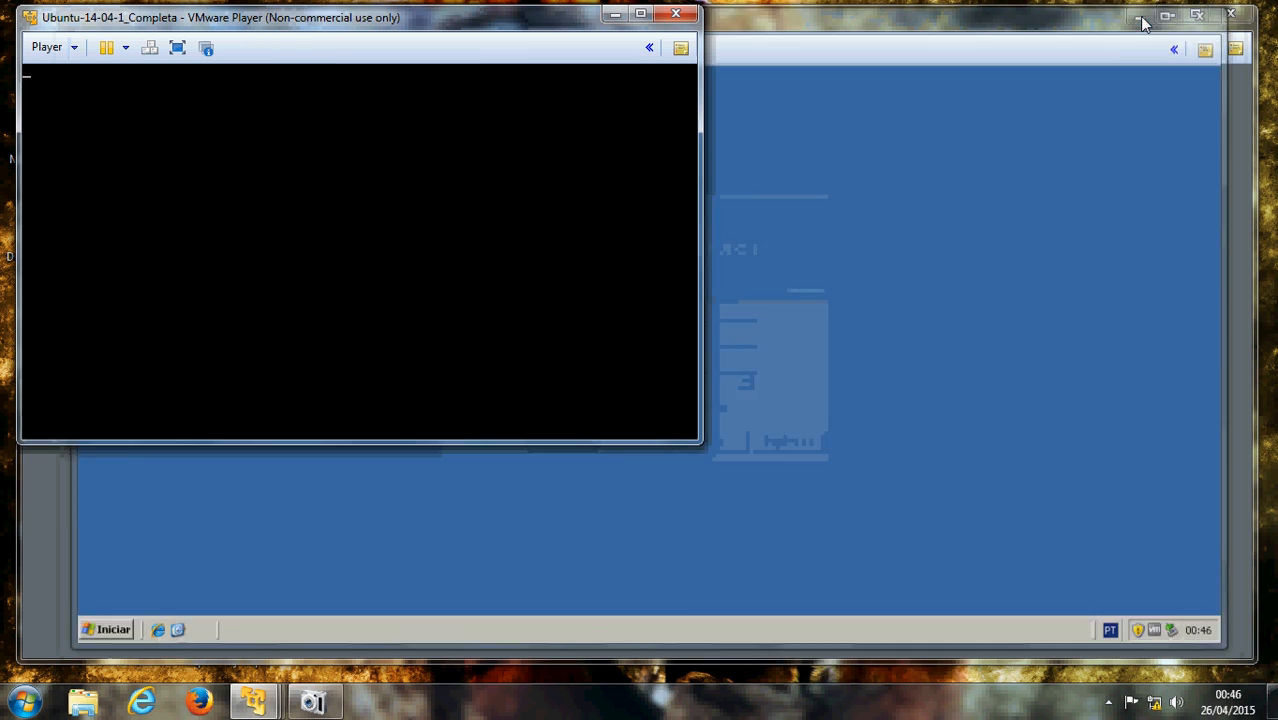
{"action": "left_click_drag", "start_coordinate": [362, 24], "coordinate": [522, 154]}
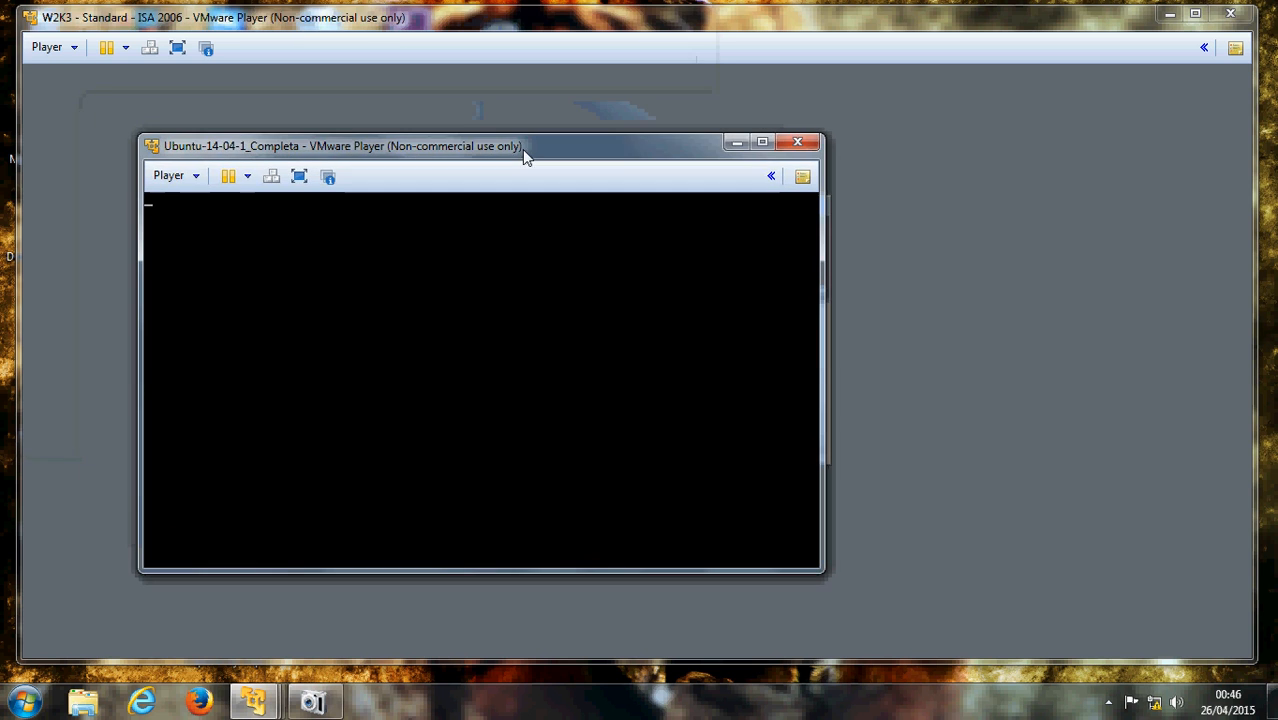
{"action": "left_click", "coordinate": [738, 144]}
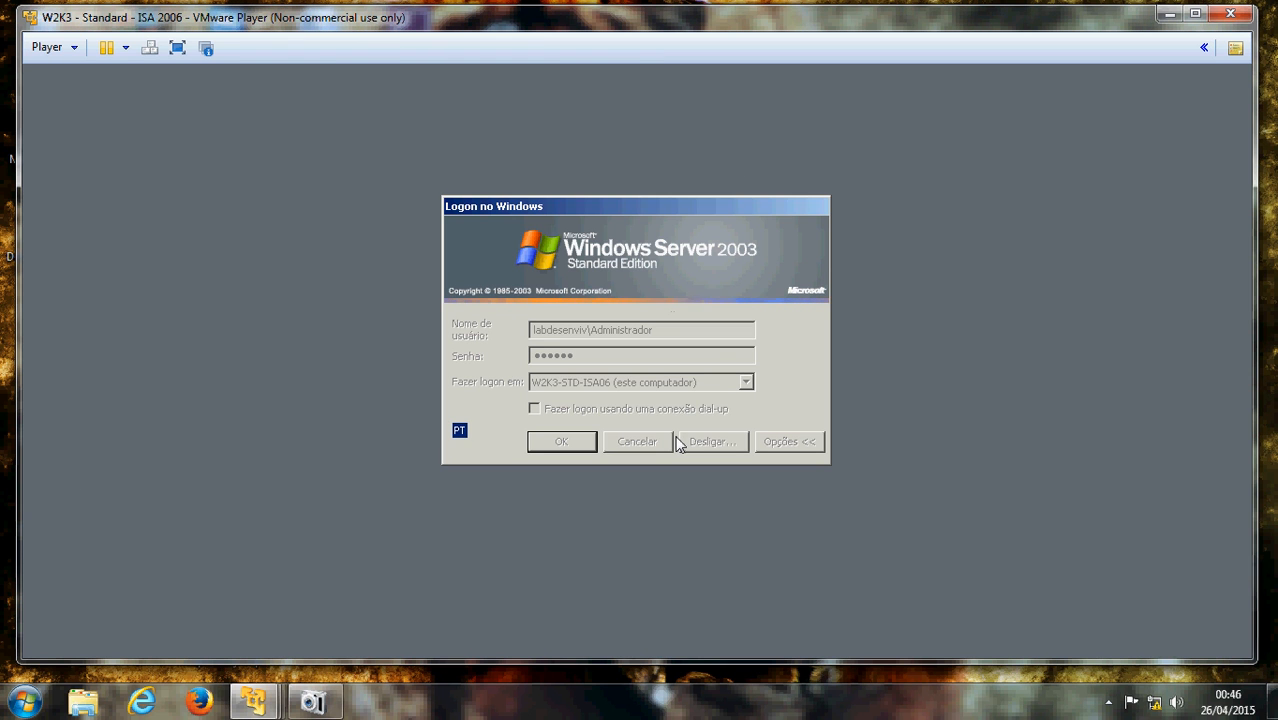
Check the removable devices of the ISA 2006 virtual machine, including its CD/DVD (IDE) options
{"action": "left_click", "coordinate": [62, 50]}
{"action": "mouse_move", "coordinate": [140, 125]}
{"action": "mouse_move", "coordinate": [437, 130]}
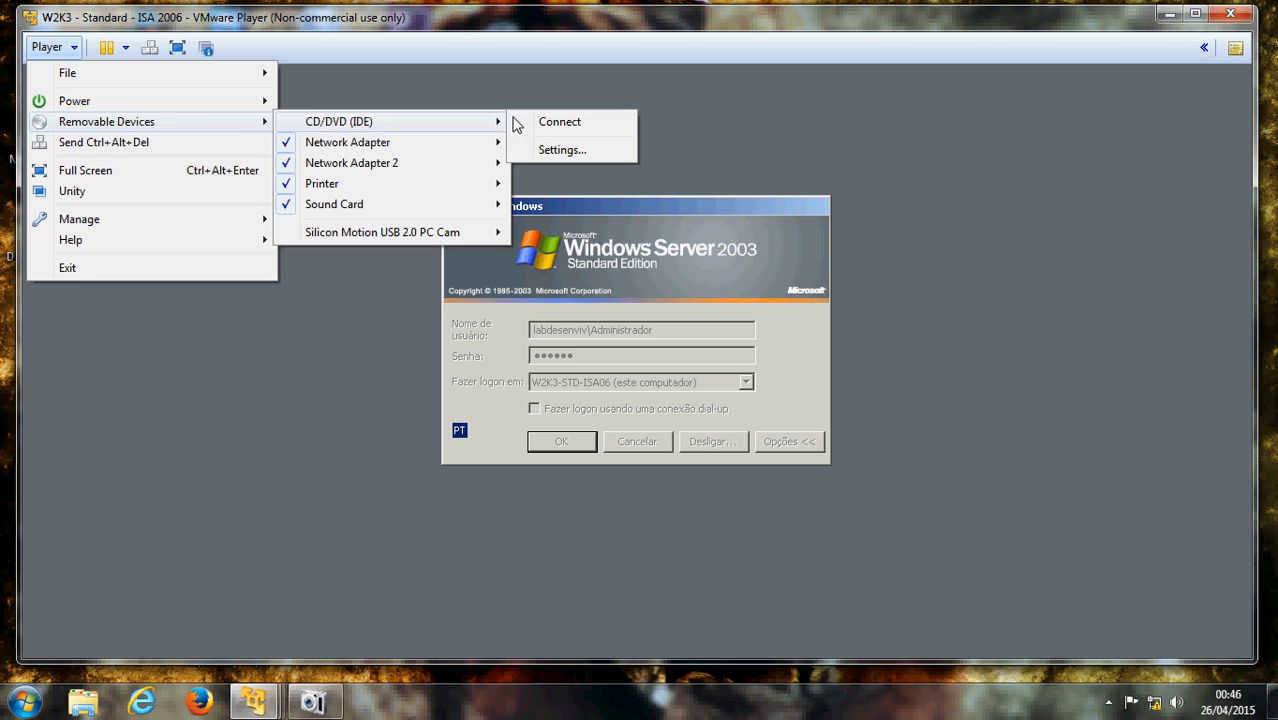
{"action": "left_click", "coordinate": [50, 57]}
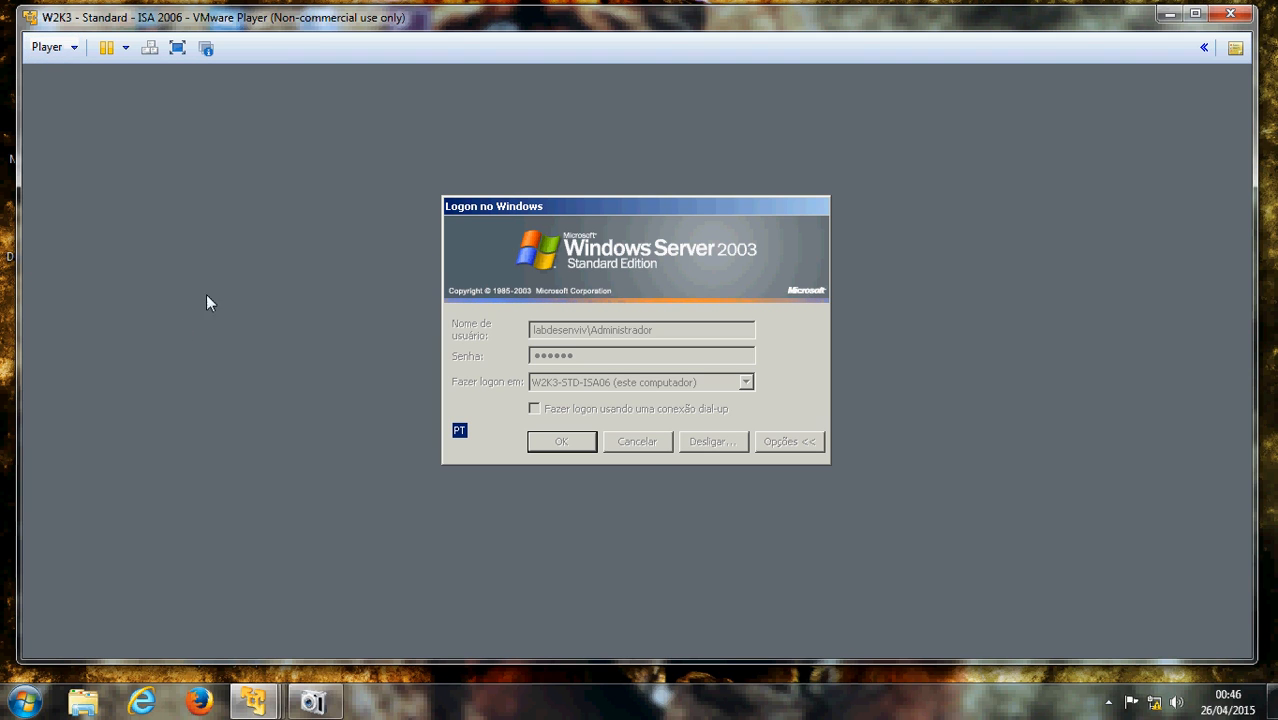
Check the Ubuntu-14-04-1_Completa virtual machine's removable devices, including CD/DVD (SATA), and minimize its window
{"action": "mouse_move", "coordinate": [255, 702]}
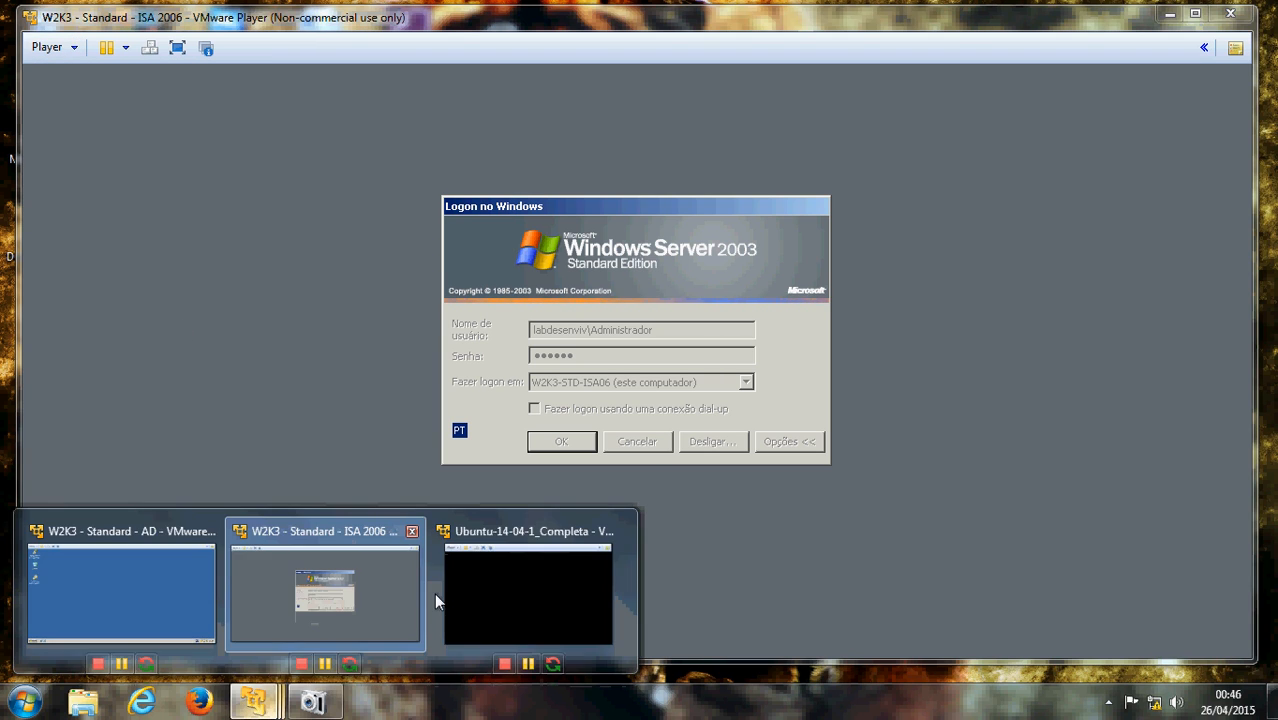
{"action": "left_click", "coordinate": [519, 600]}
{"action": "left_click", "coordinate": [168, 175]}
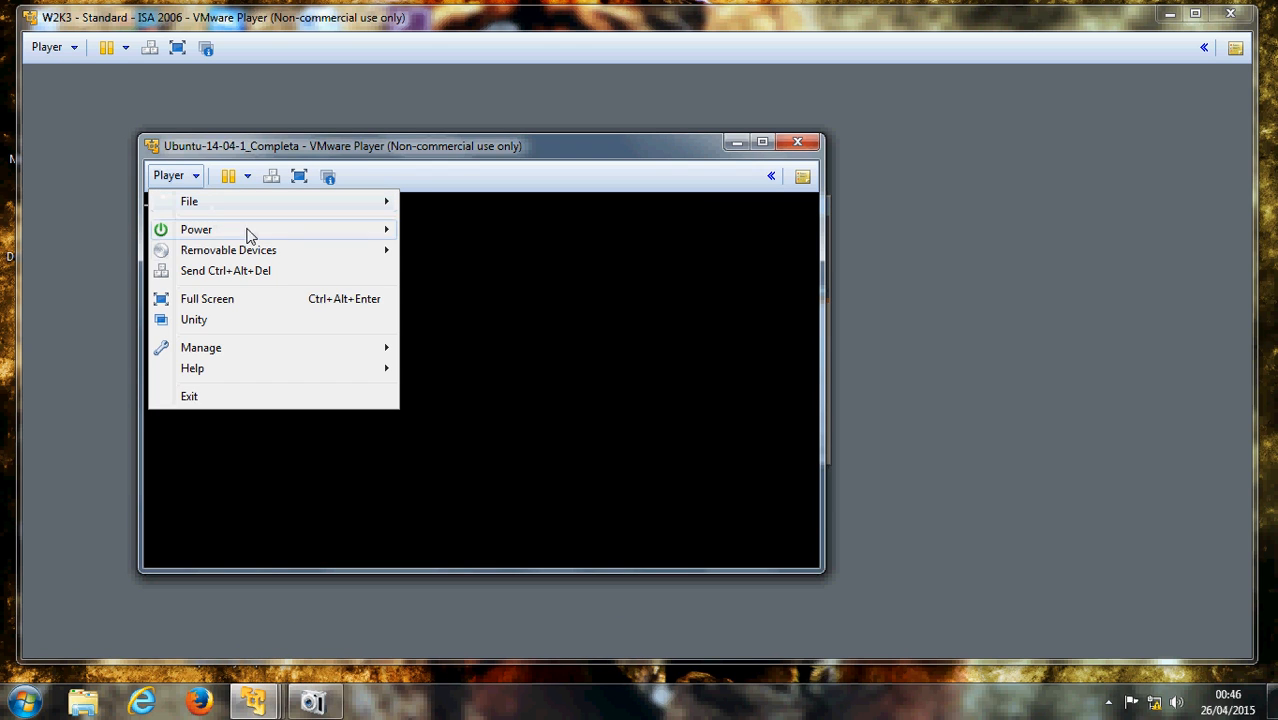
{"action": "mouse_move", "coordinate": [328, 252]}
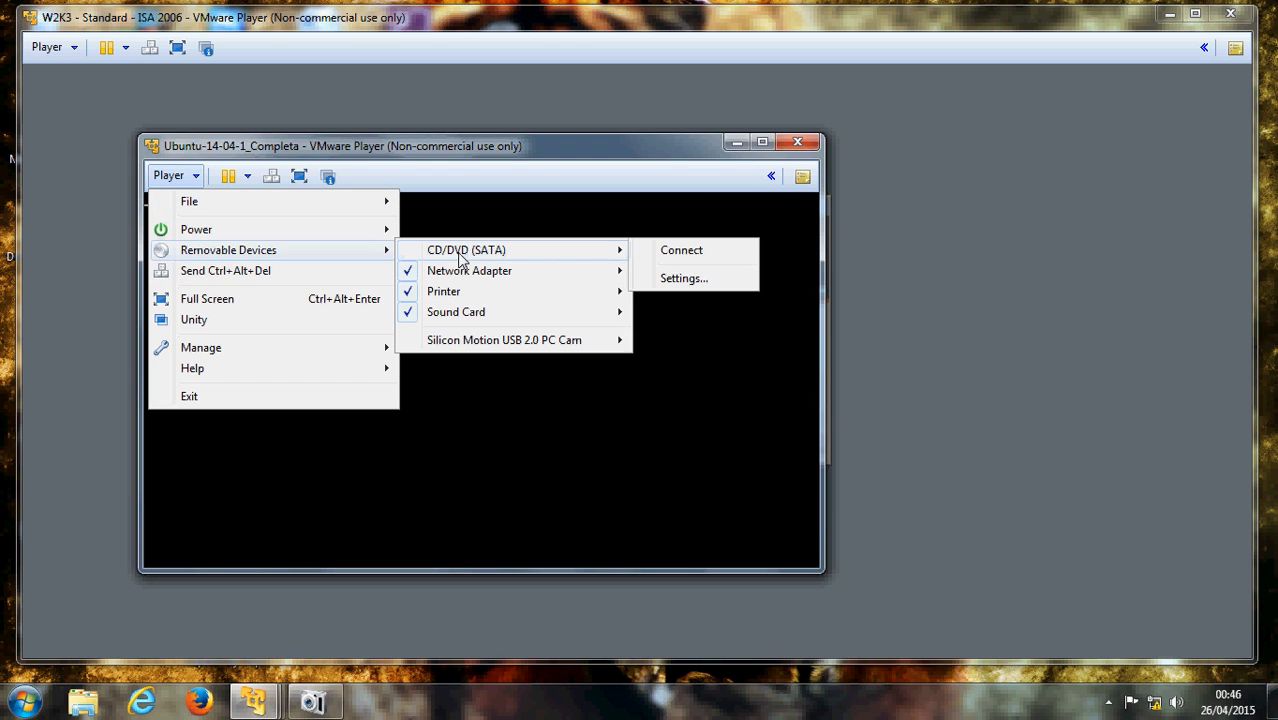
{"action": "left_click", "coordinate": [726, 147]}
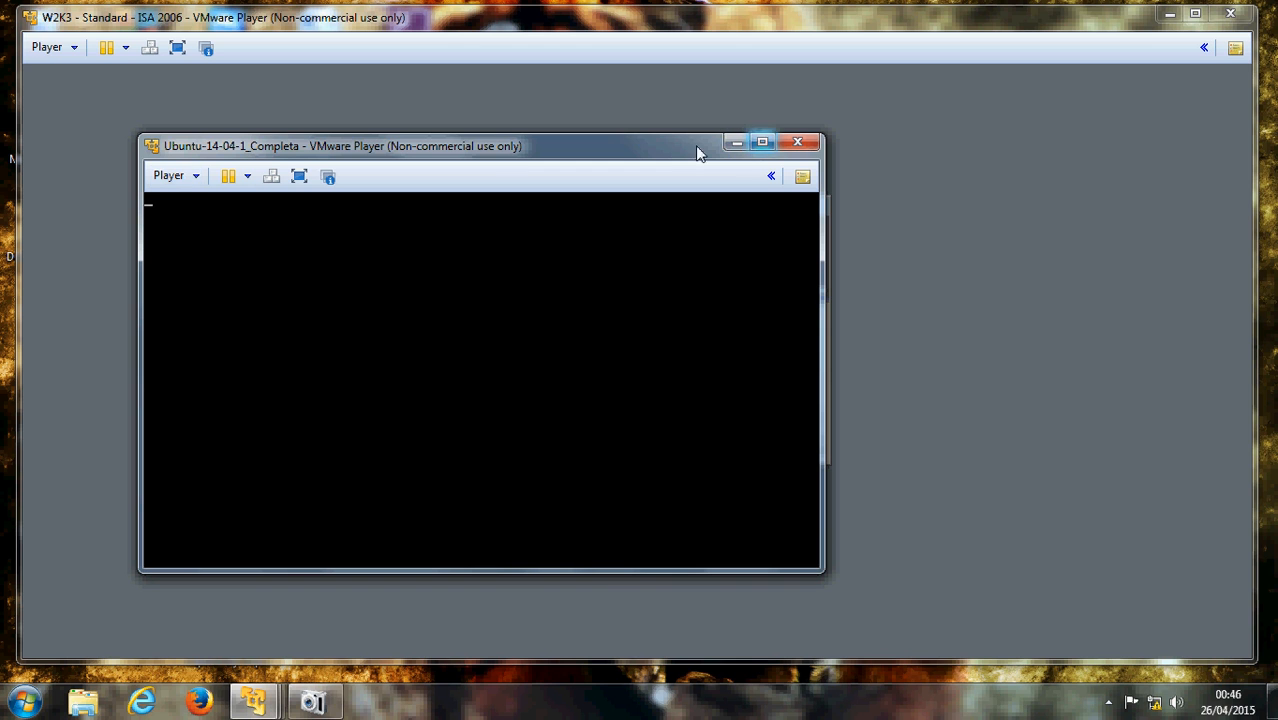
{"action": "left_click", "coordinate": [737, 143]}
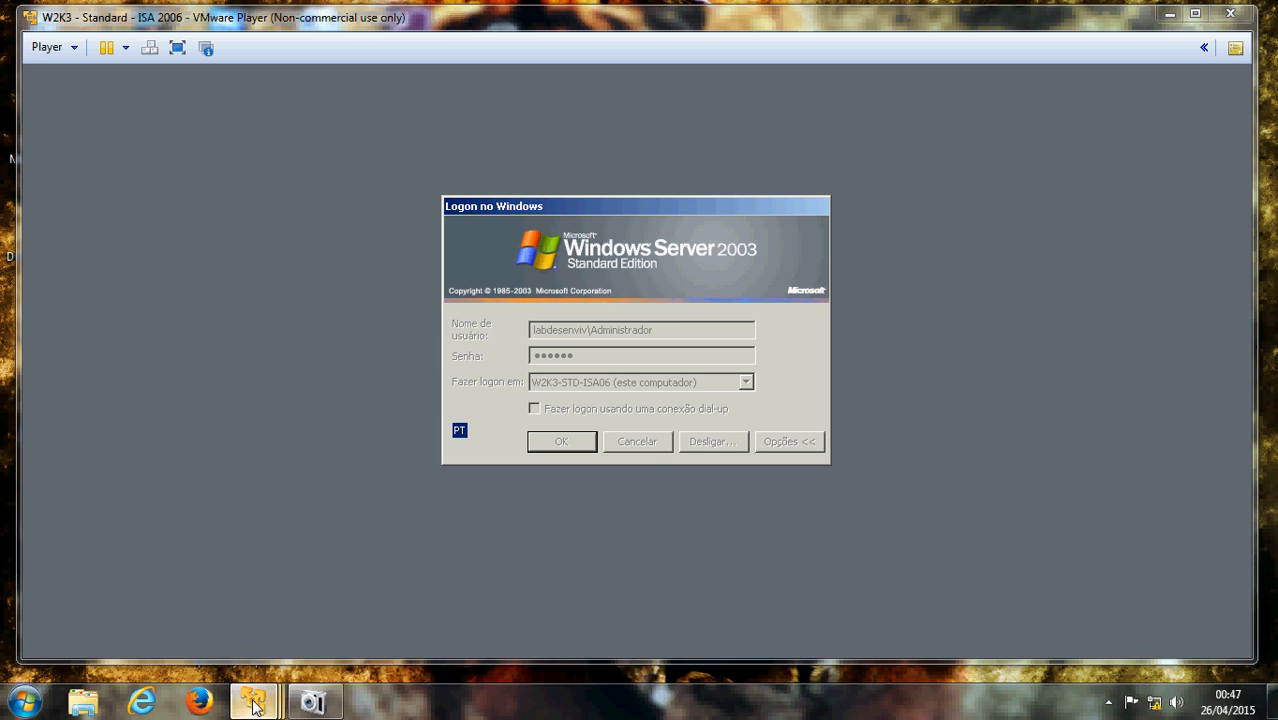
Check the Ubuntu virtual machine's startup and return to the ISA 2006 virtual machine
{"action": "mouse_move", "coordinate": [255, 697]}
{"action": "left_click", "coordinate": [539, 579]}
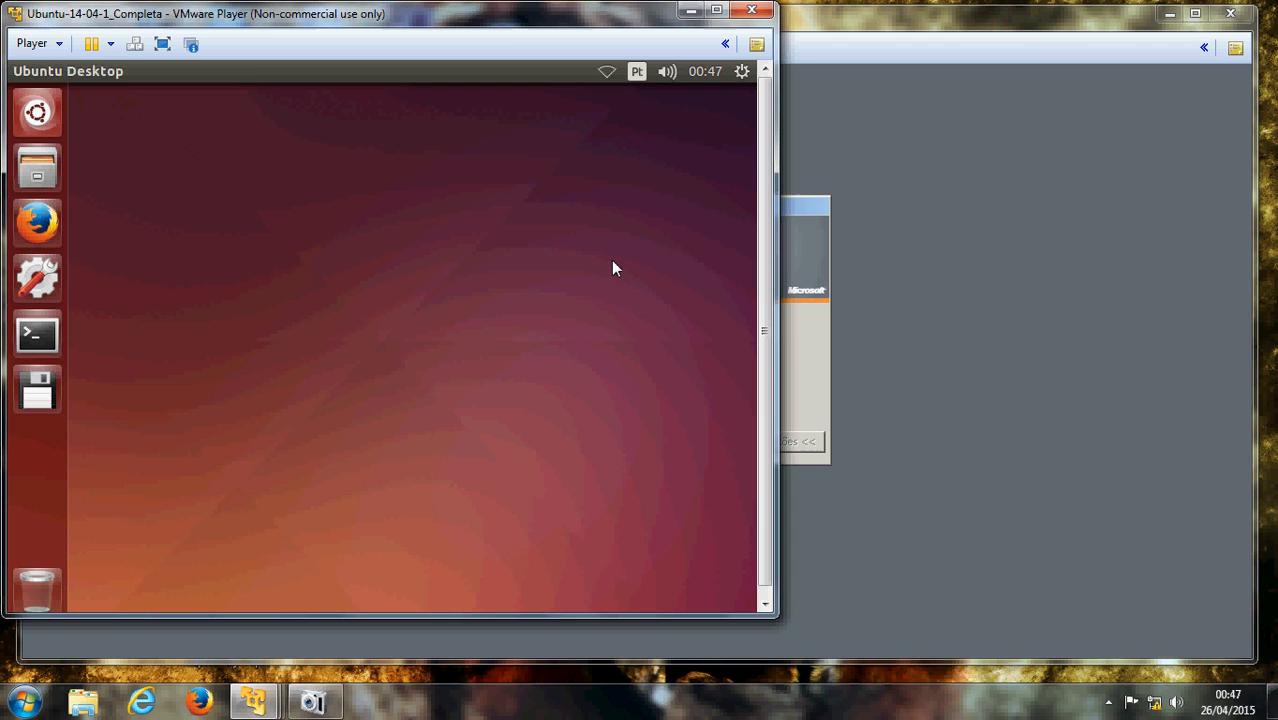
{"action": "left_click", "coordinate": [903, 31]}
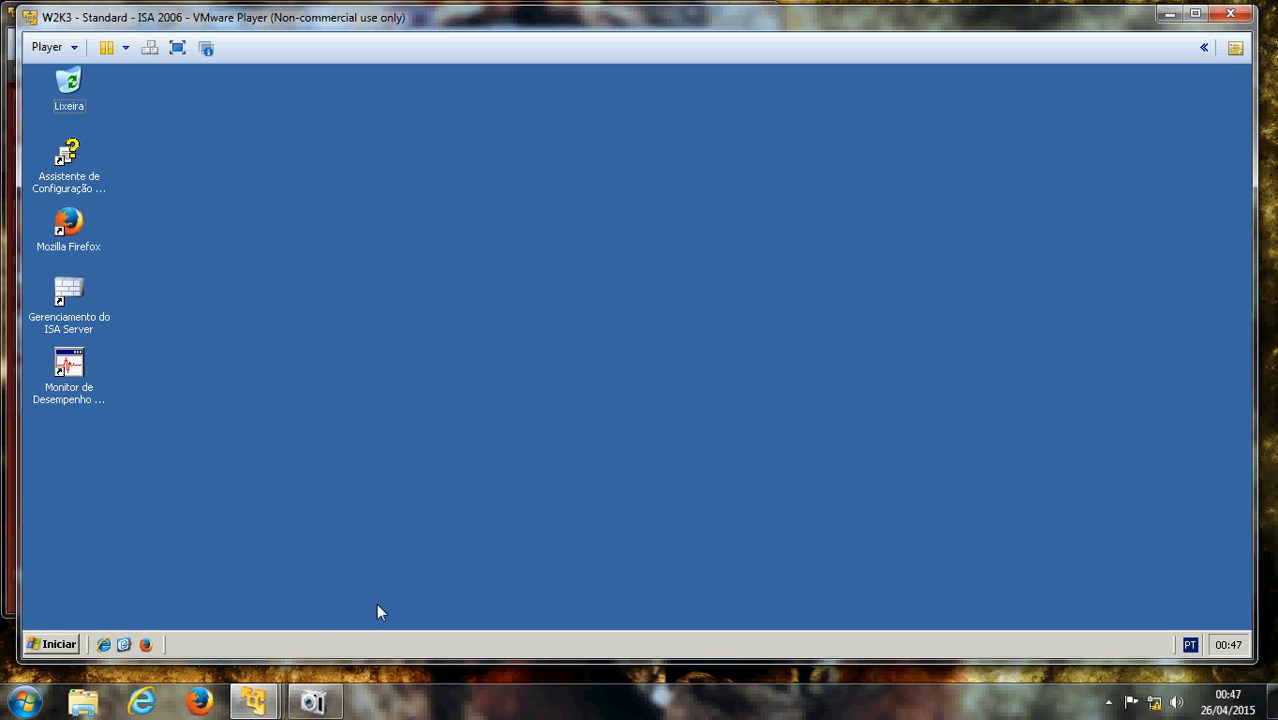
In the Ubuntu virtual machine, open a terminal, become root with sudo su and the account password, and change to the / directory
{"action": "mouse_move", "coordinate": [253, 700]}
{"action": "left_click", "coordinate": [460, 575]}
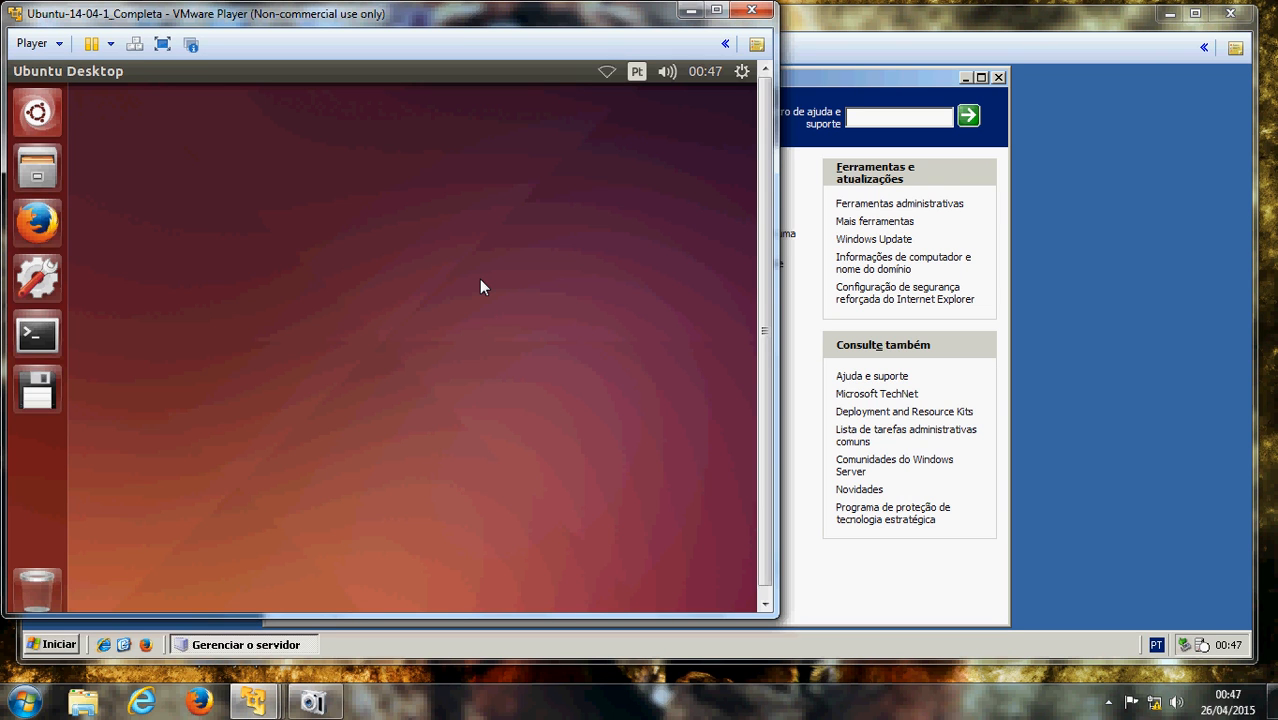
{"action": "key", "text": "ctrl+alt+t"}
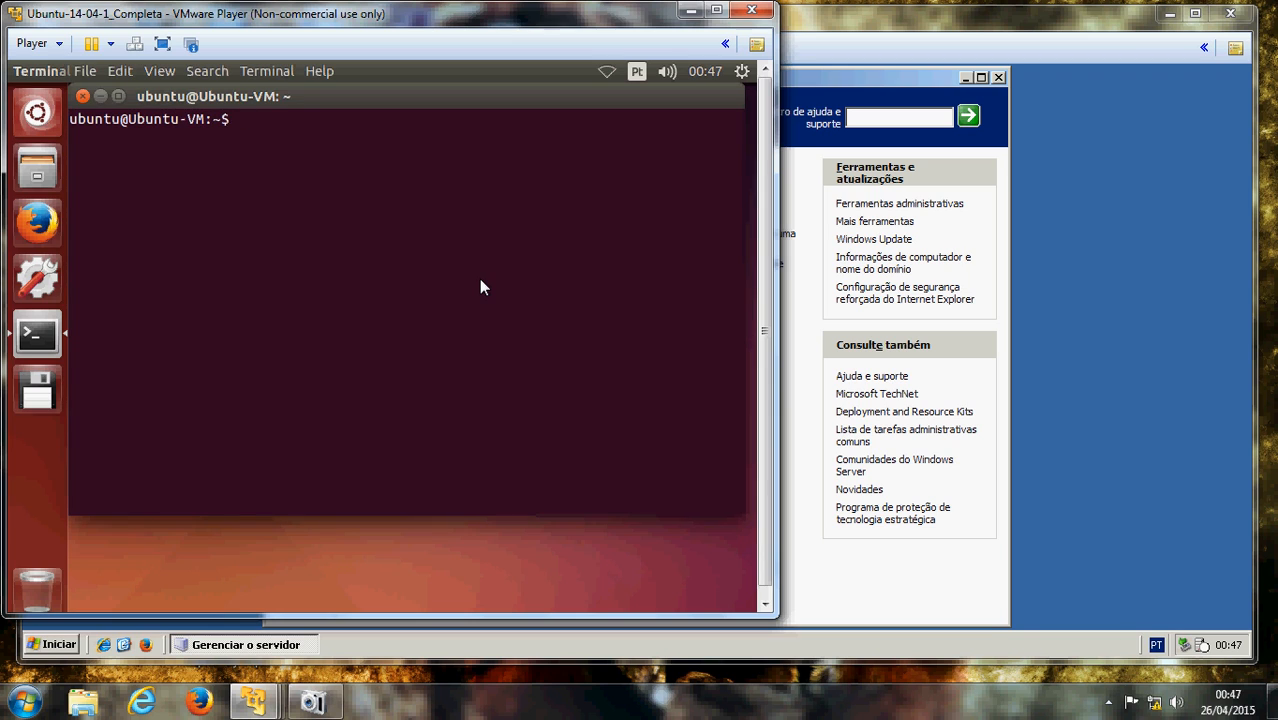
{"action": "type", "text": "sudo su"}
{"action": "key", "text": "Return"}
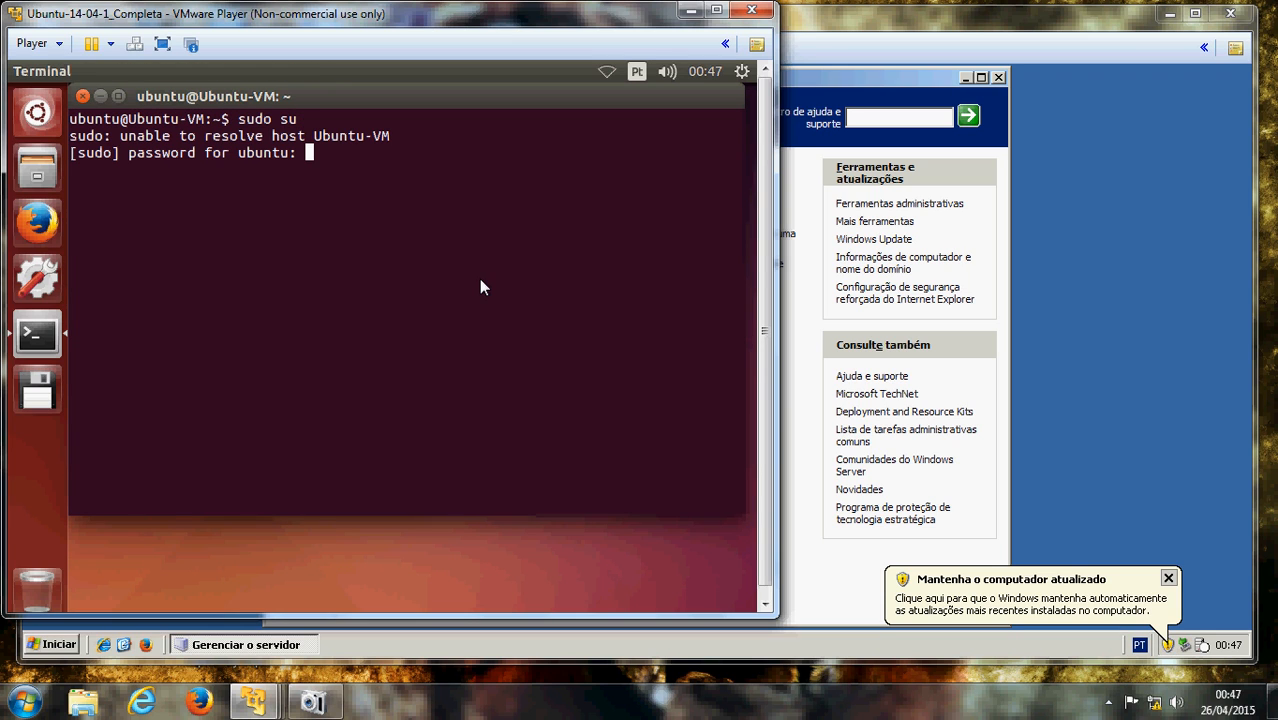
{"action": "key", "text": "Return"}
{"action": "type", "text": "cd /"}
{"action": "key", "text": "Return"}
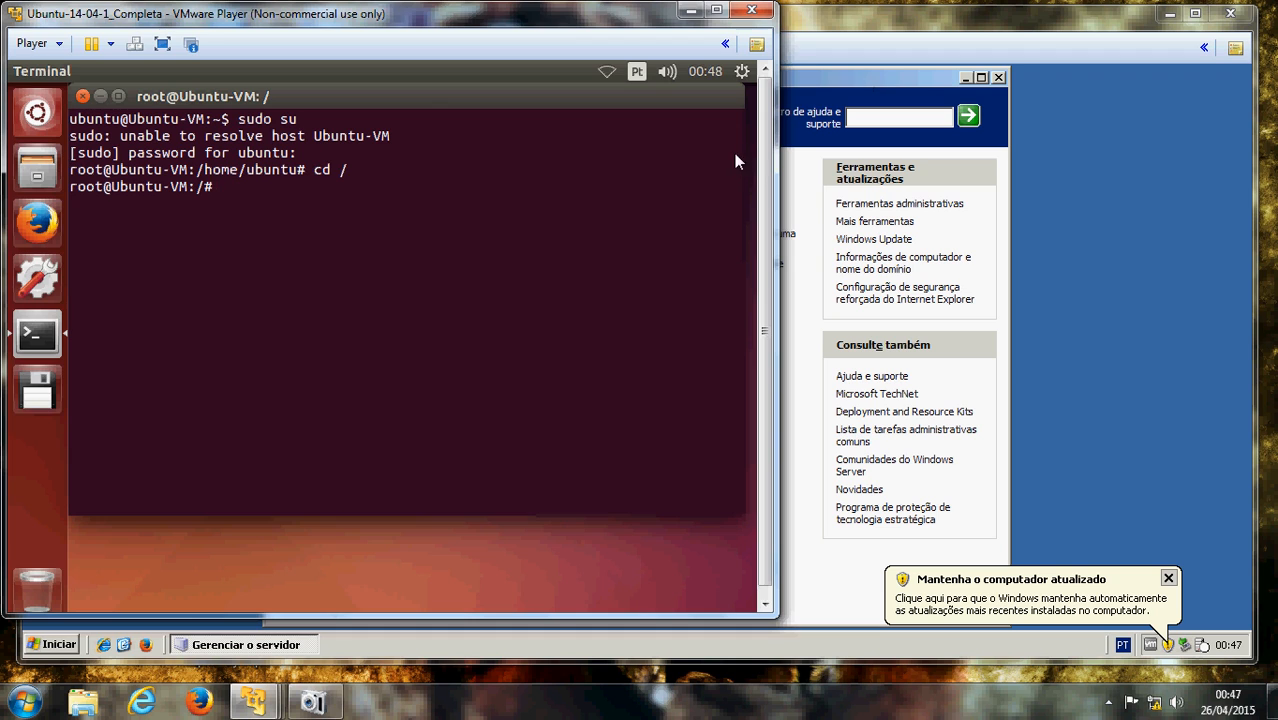
Return to the ISA 2006 virtual machine and close the Gerenciar o servidor window and the automatic updates notification
{"action": "left_click", "coordinate": [860, 80]}
{"action": "left_click", "coordinate": [999, 77]}
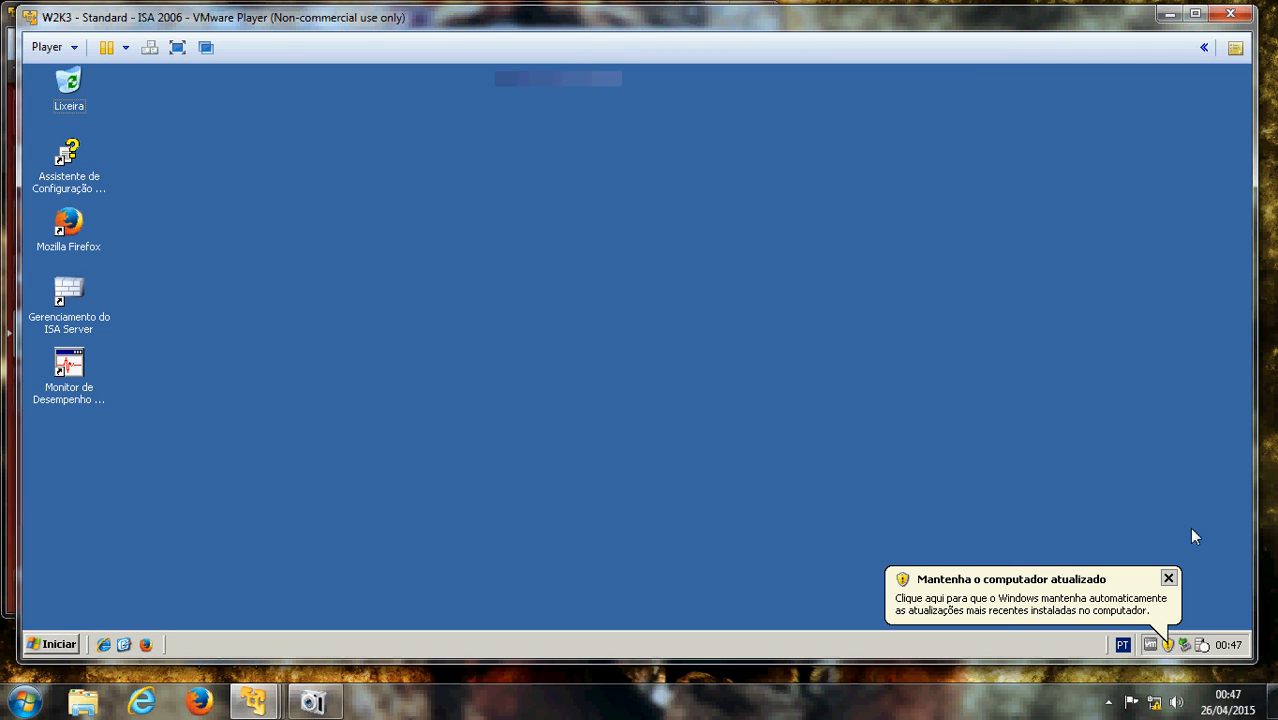
{"action": "left_click", "coordinate": [1168, 578]}
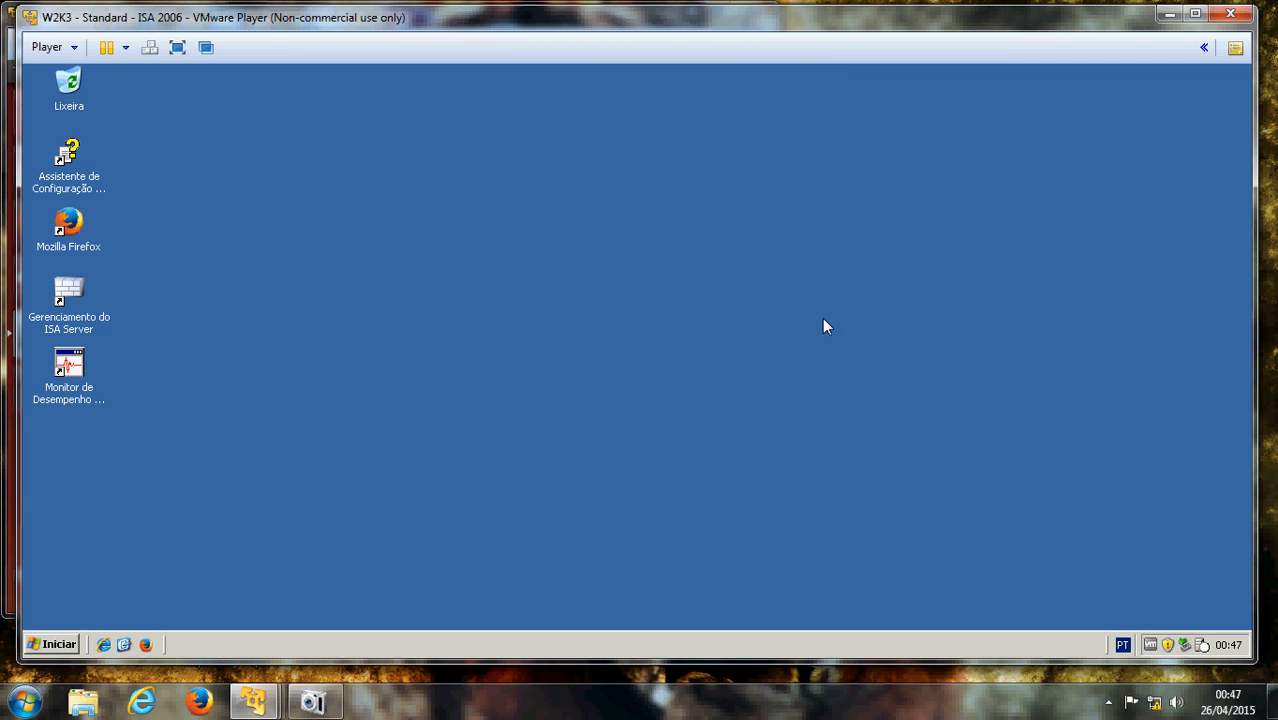
In the network connections, set Conexão WAN's TCP/IP address to 192.168.0.180 and its default gateway to 192.168.0.1
{"action": "left_click", "coordinate": [54, 648]}
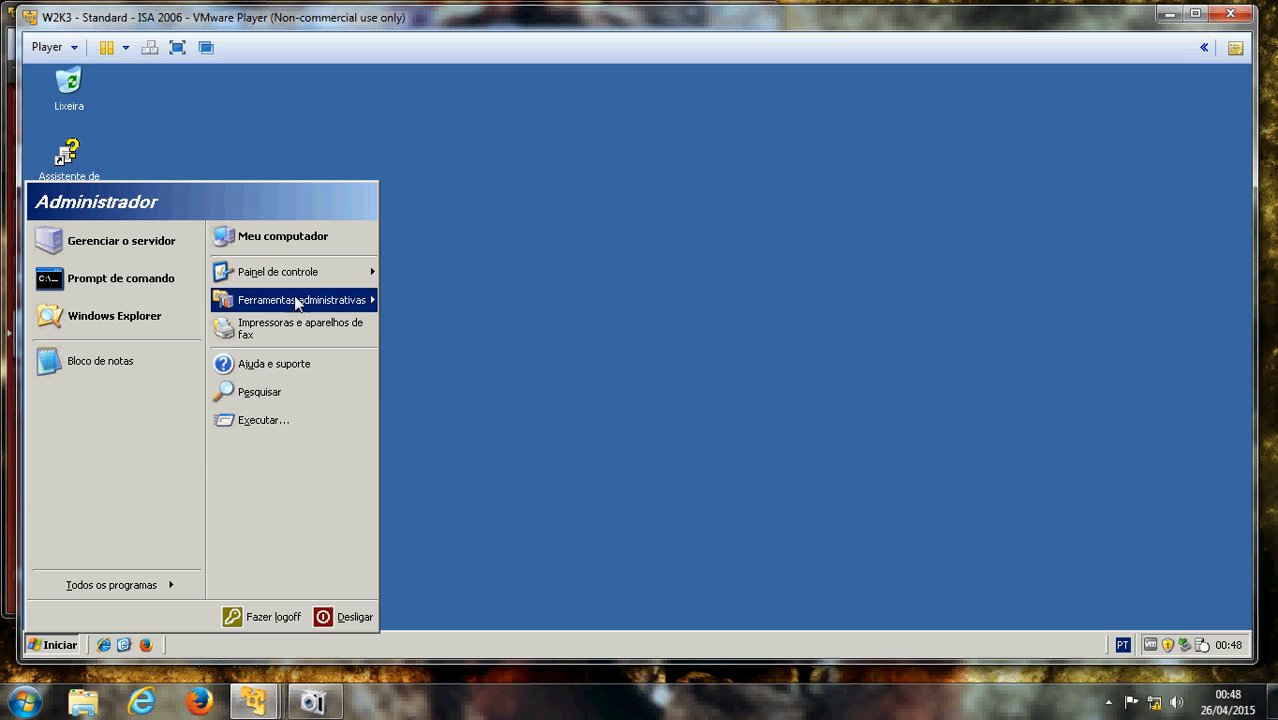
{"action": "mouse_move", "coordinate": [316, 284]}
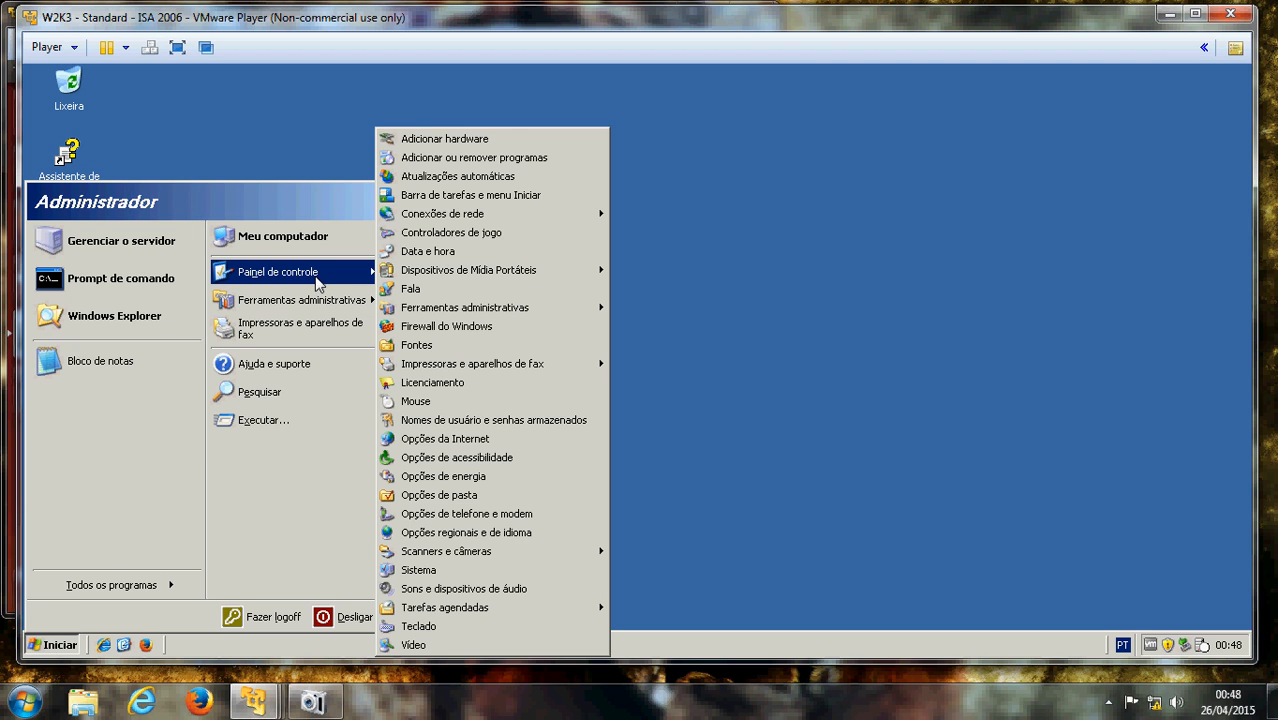
{"action": "left_click", "coordinate": [453, 222]}
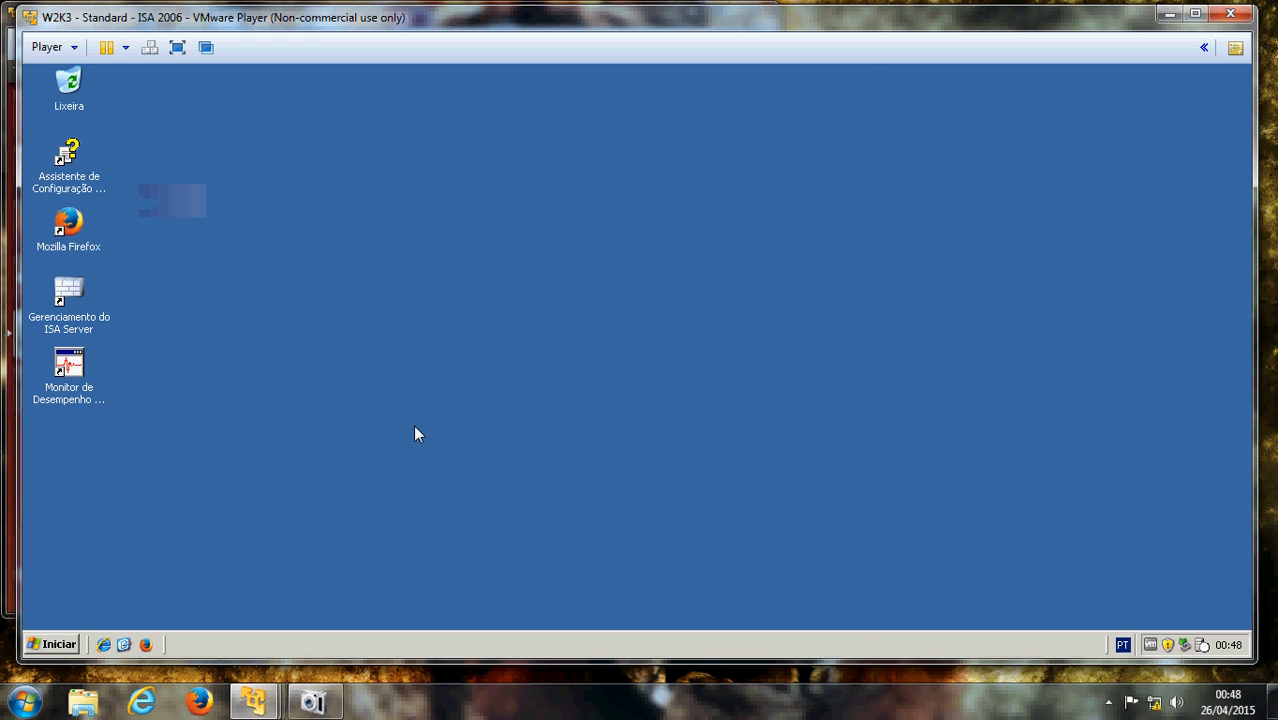
{"action": "right_click", "coordinate": [391, 309]}
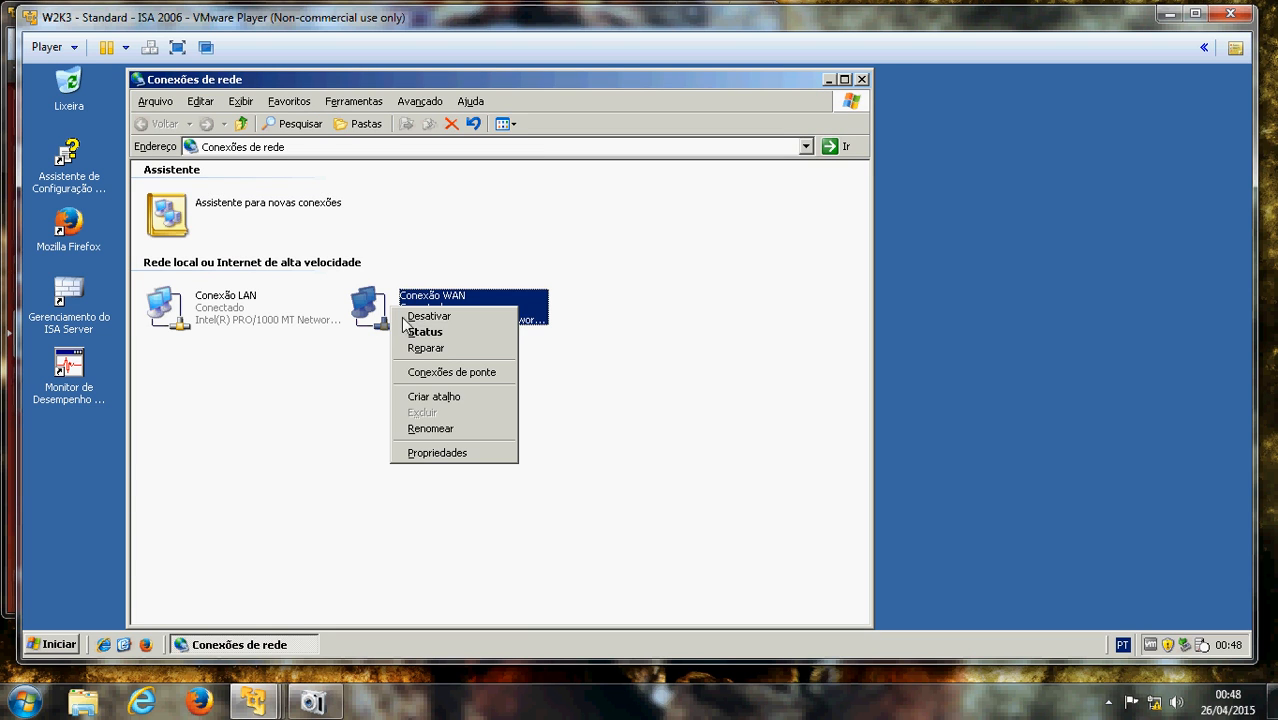
{"action": "left_click", "coordinate": [446, 455]}
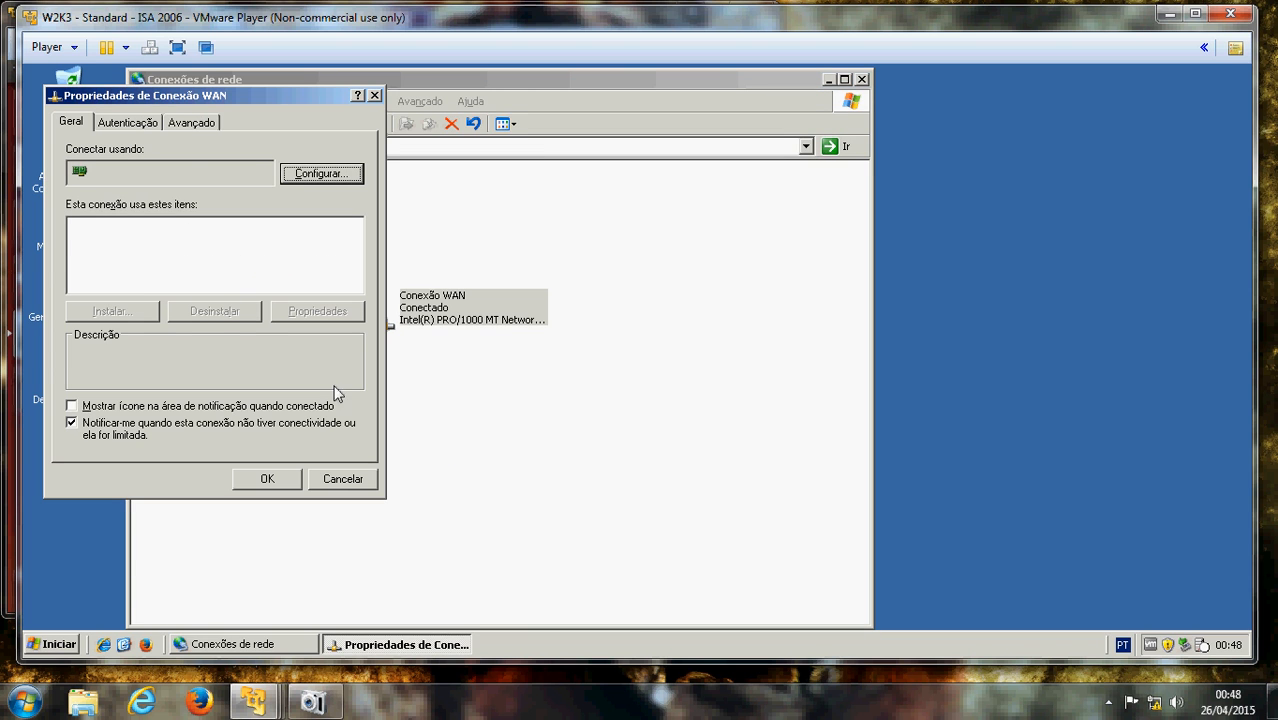
{"action": "double_click", "coordinate": [150, 273]}
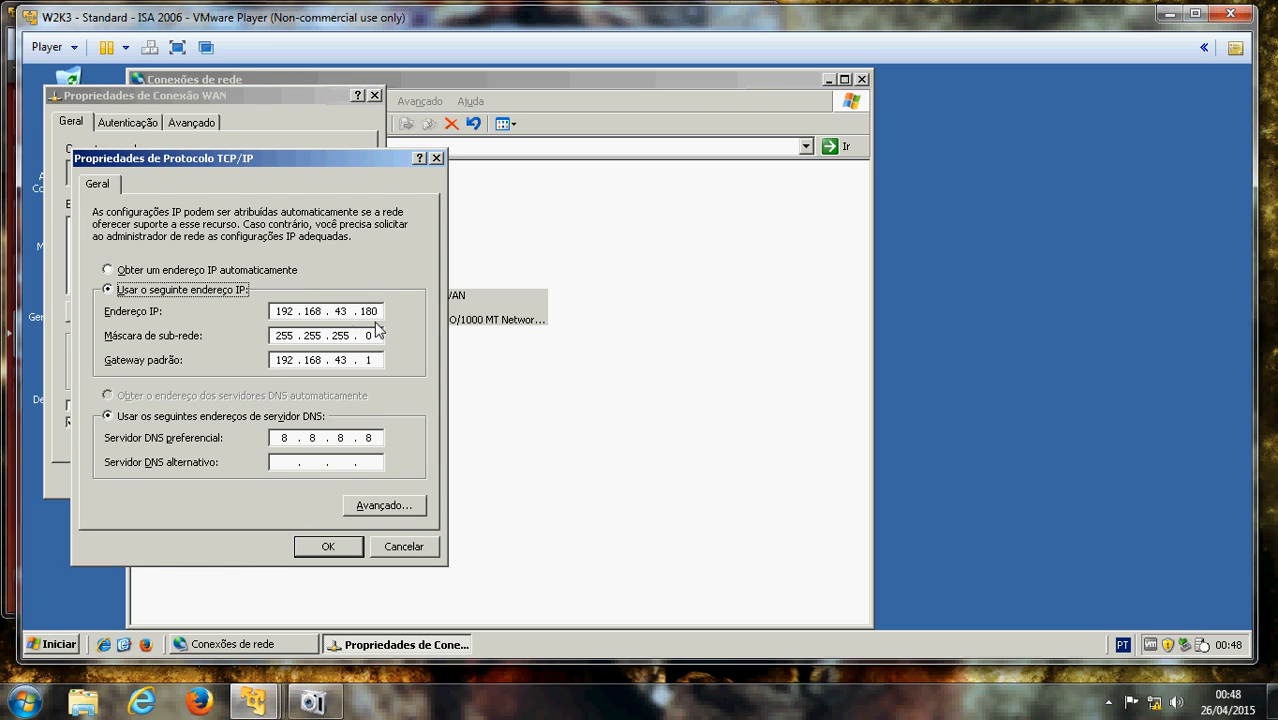
{"action": "left_click", "coordinate": [345, 311]}
{"action": "type", "text": "0"}
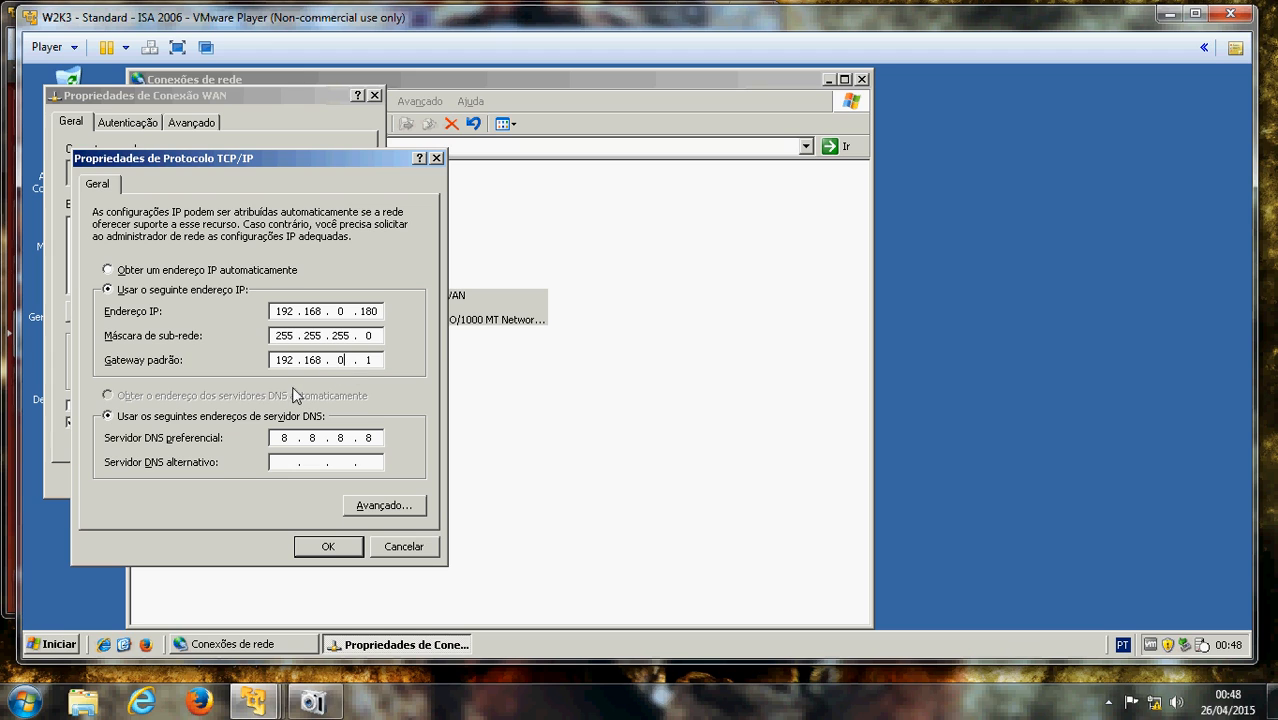
{"action": "left_click", "coordinate": [325, 546]}
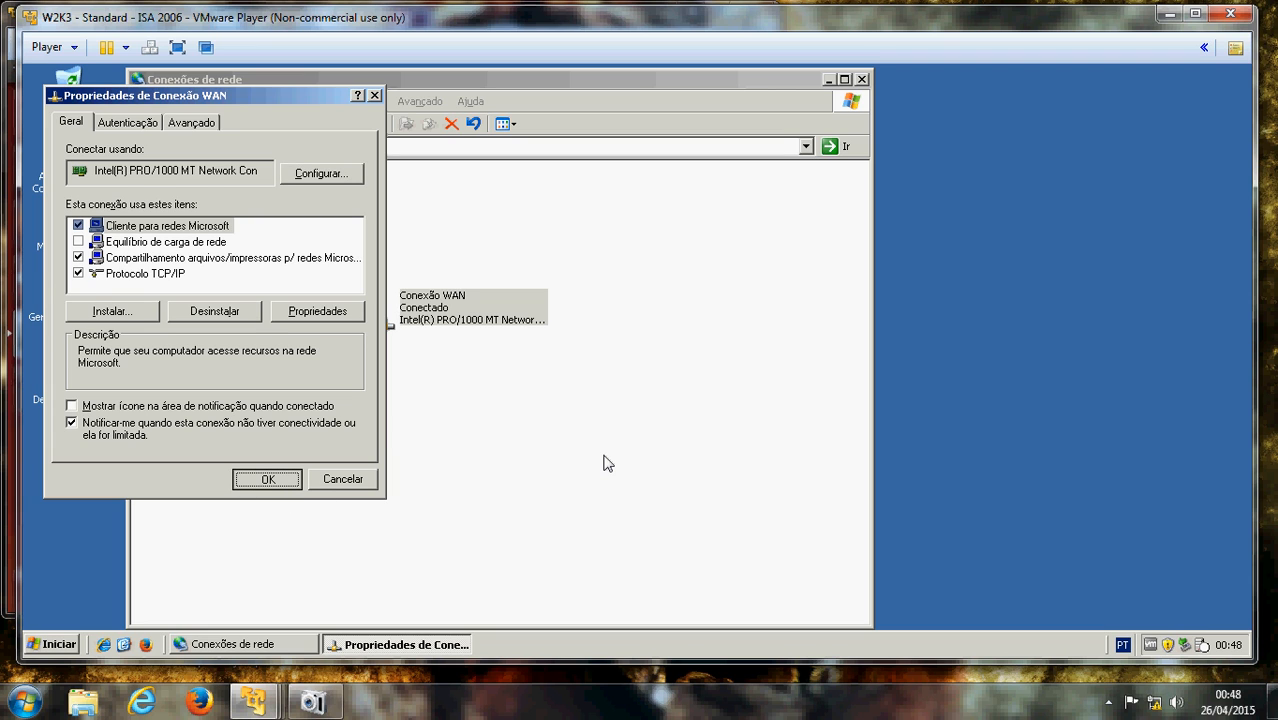
{"action": "key", "text": "Return"}
Set Conexão LAN's IP address to 192.168.199.200 and preferred DNS server to 192.168.199.131, and close the network connections window
{"action": "right_click", "coordinate": [252, 320]}
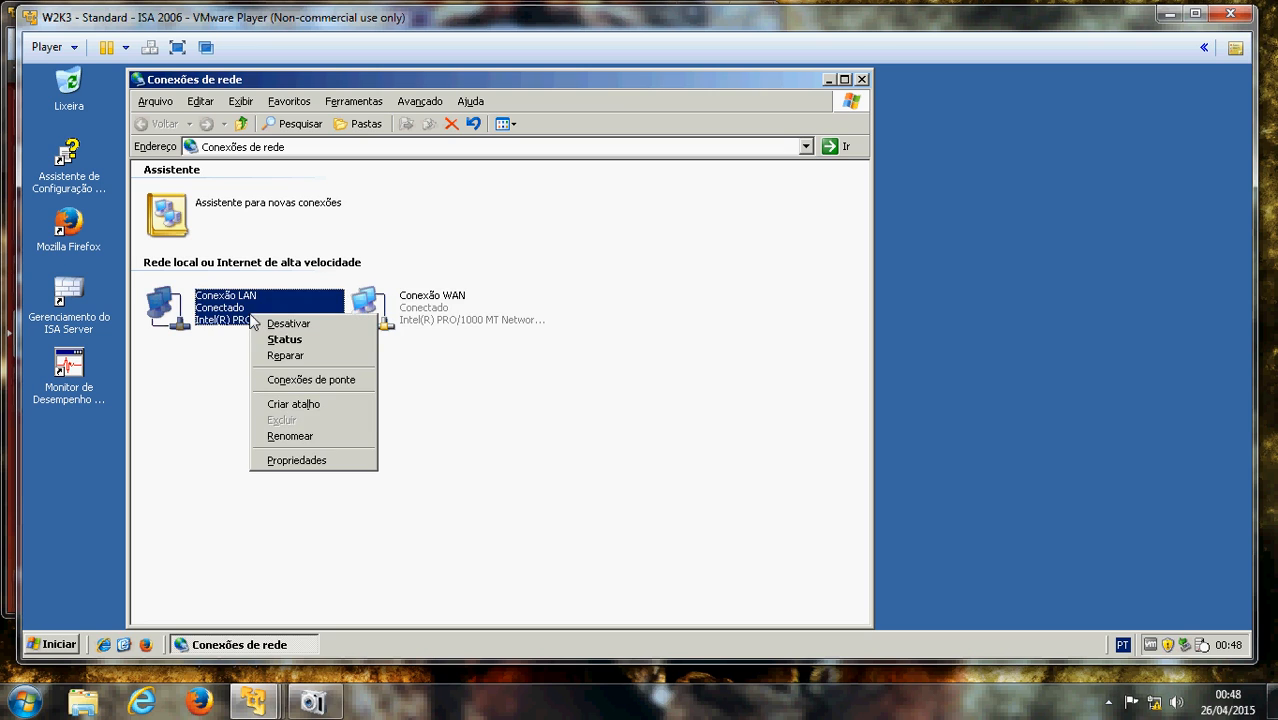
{"action": "left_click", "coordinate": [296, 462]}
{"action": "double_click", "coordinate": [145, 274]}
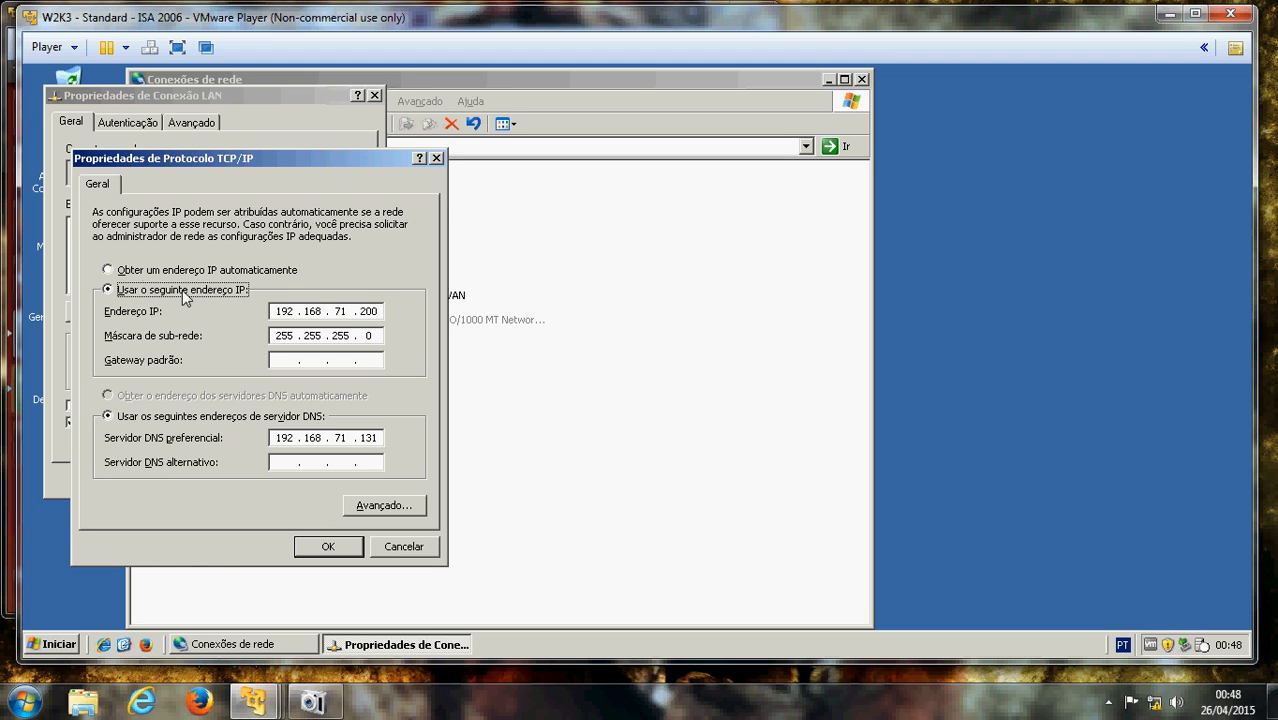
{"action": "left_click", "coordinate": [343, 313]}
{"action": "double_click", "coordinate": [343, 313]}
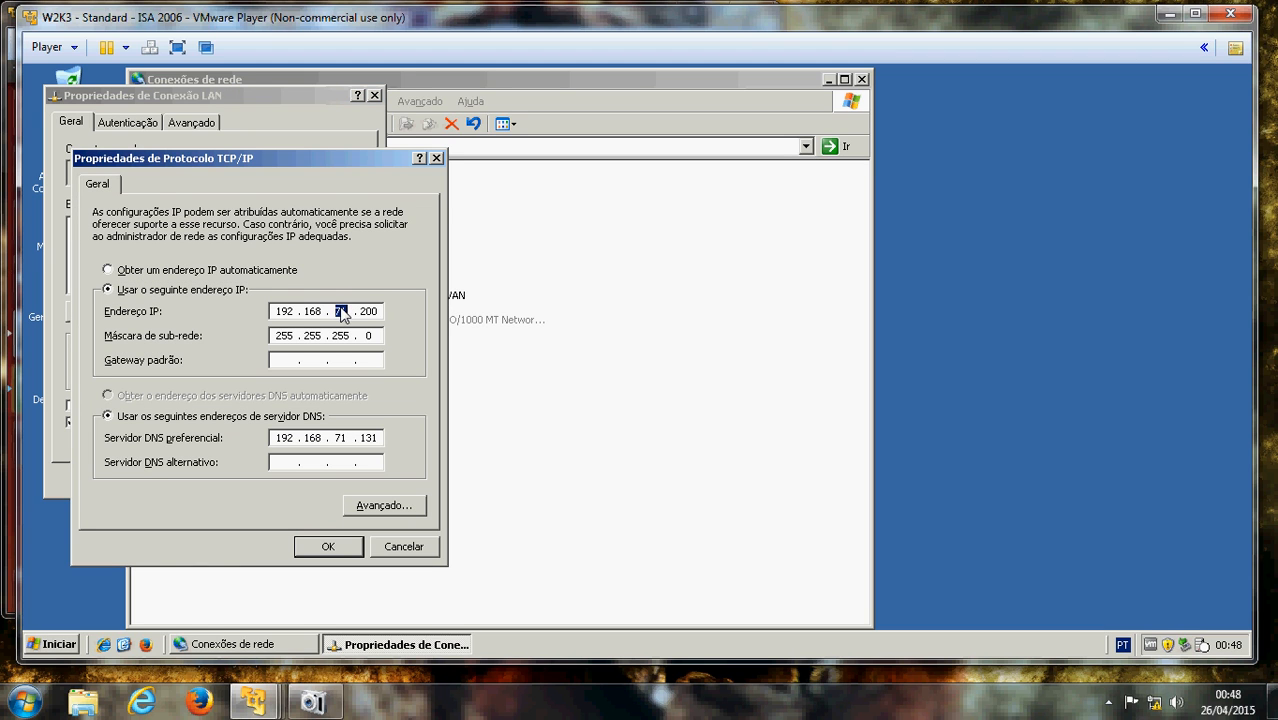
{"action": "type", "text": "199"}
{"action": "left_click", "coordinate": [343, 440]}
{"action": "type", "text": "199"}
{"action": "left_click", "coordinate": [350, 547]}
{"action": "left_click", "coordinate": [268, 483]}
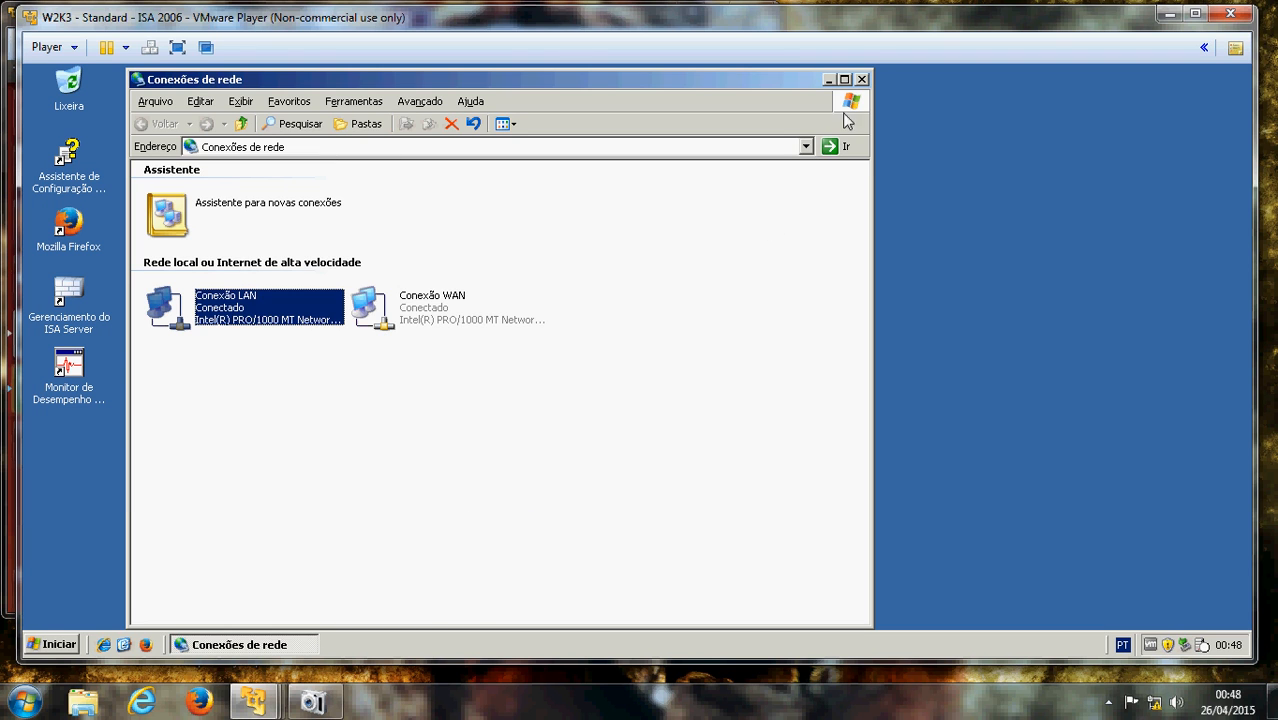
{"action": "left_click", "coordinate": [861, 79]}
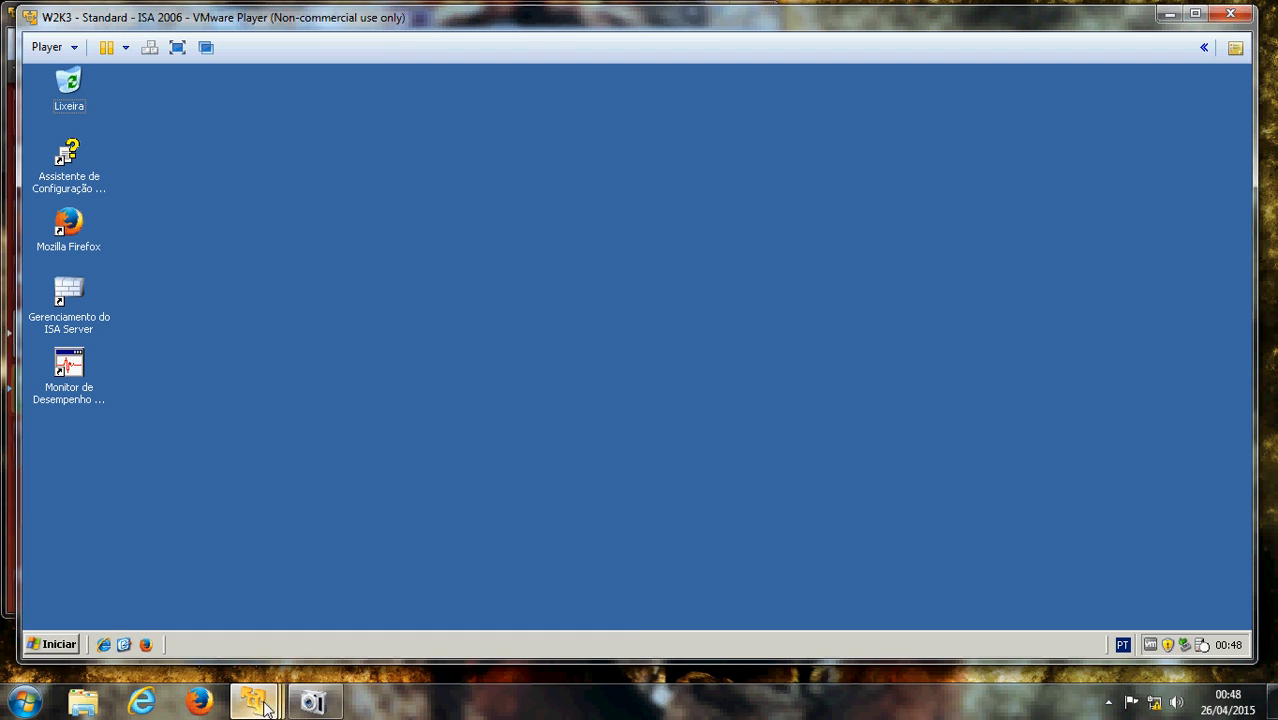
Switch to the Ubuntu virtual machine, check its removable devices and list its network interface configuration with ifconfig
{"action": "mouse_move", "coordinate": [253, 700]}
{"action": "left_click", "coordinate": [512, 512]}
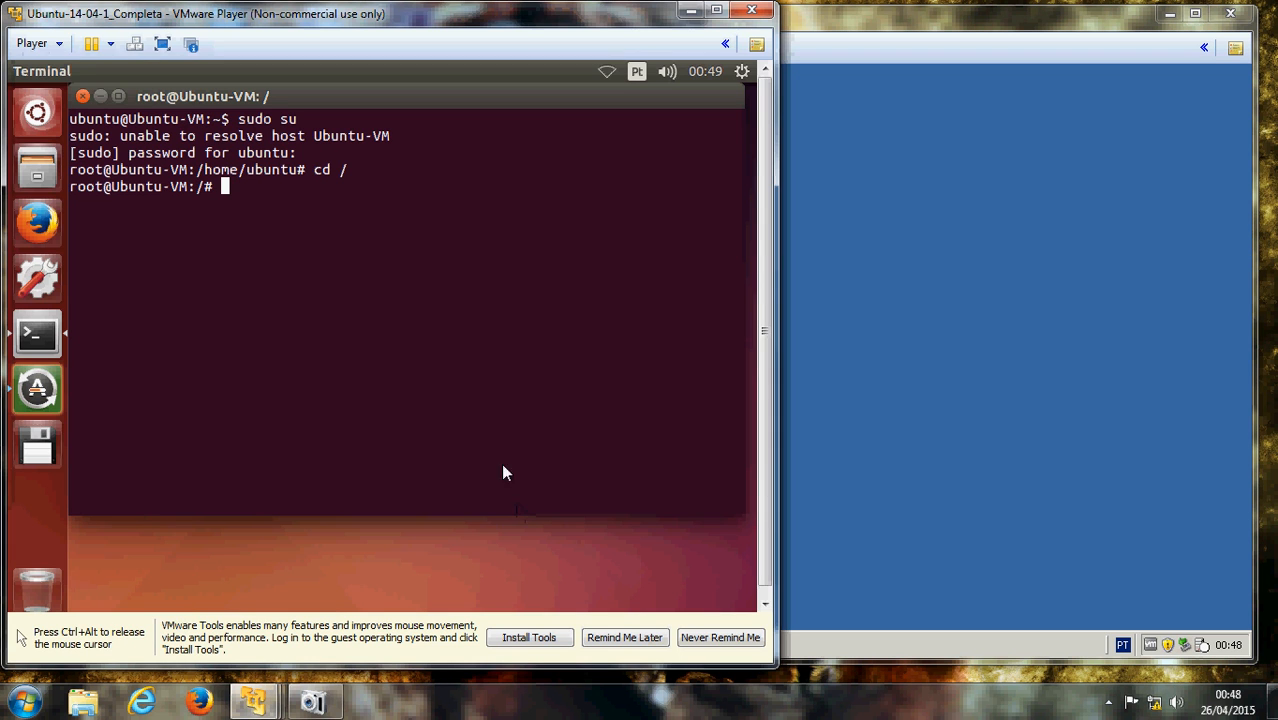
{"action": "key", "text": "ctrl+alt"}
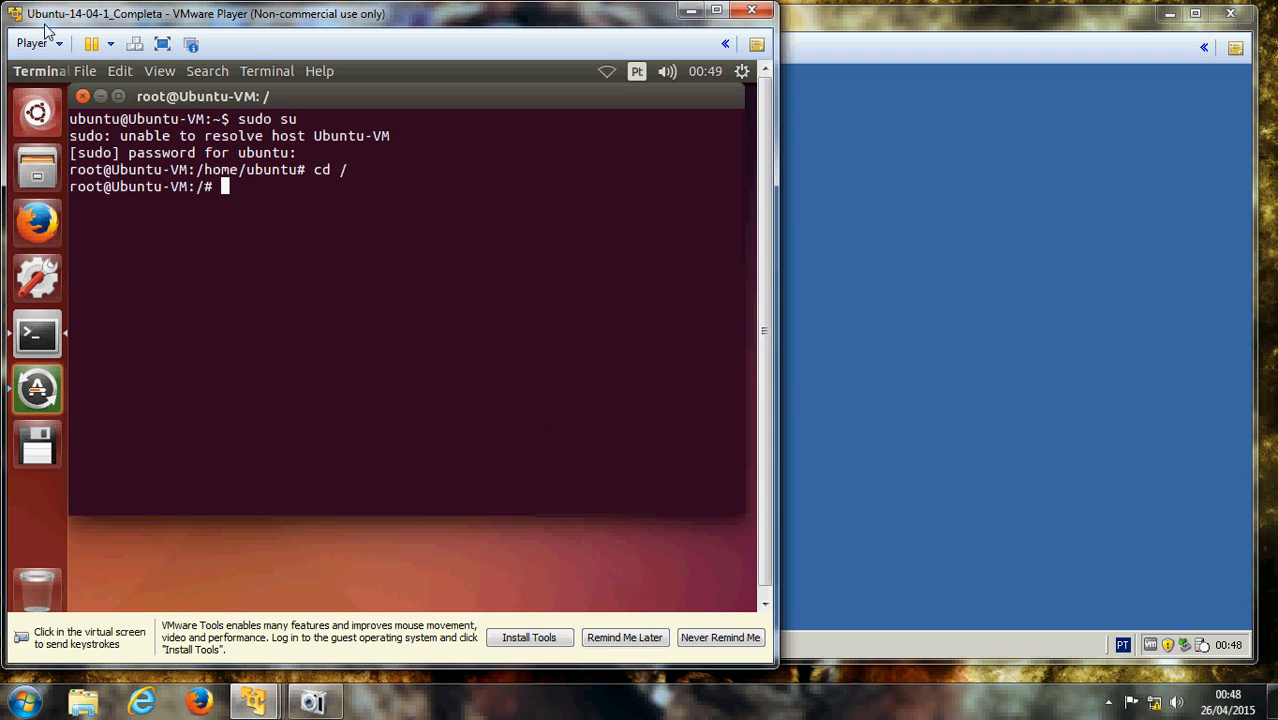
{"action": "left_click", "coordinate": [52, 43]}
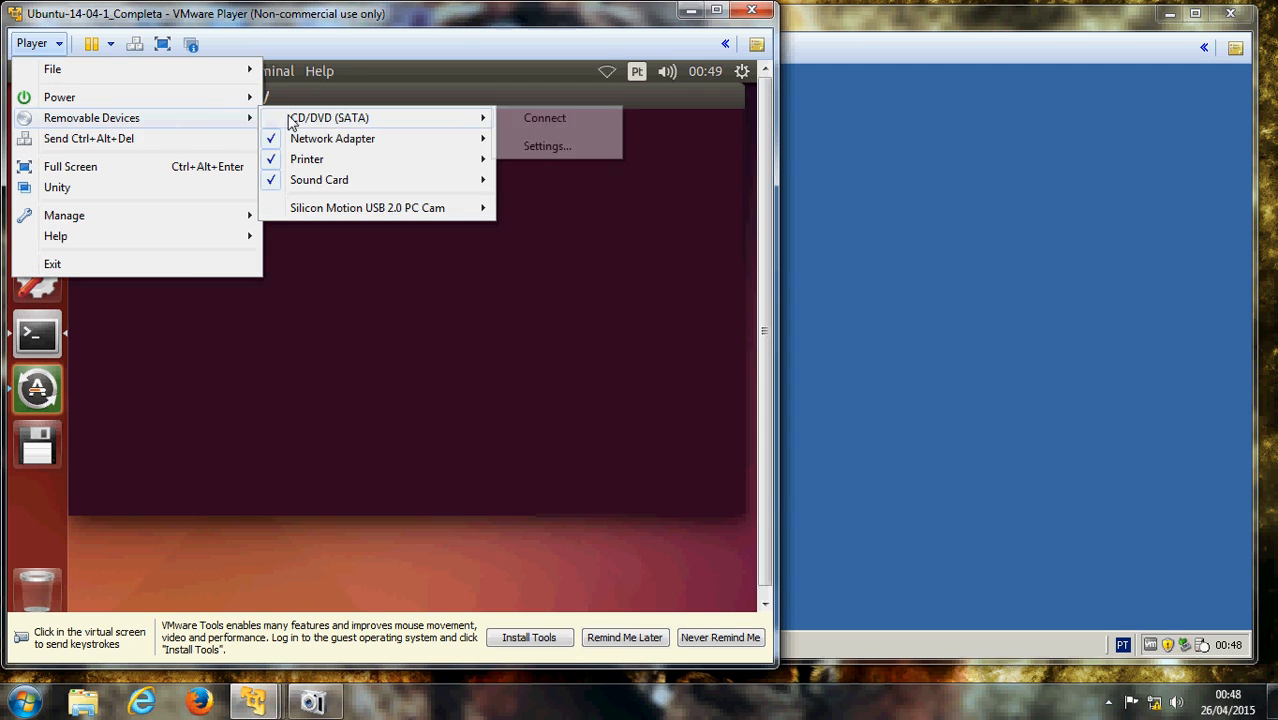
{"action": "left_click", "coordinate": [338, 266]}
{"action": "type", "text": "ifconfig"}
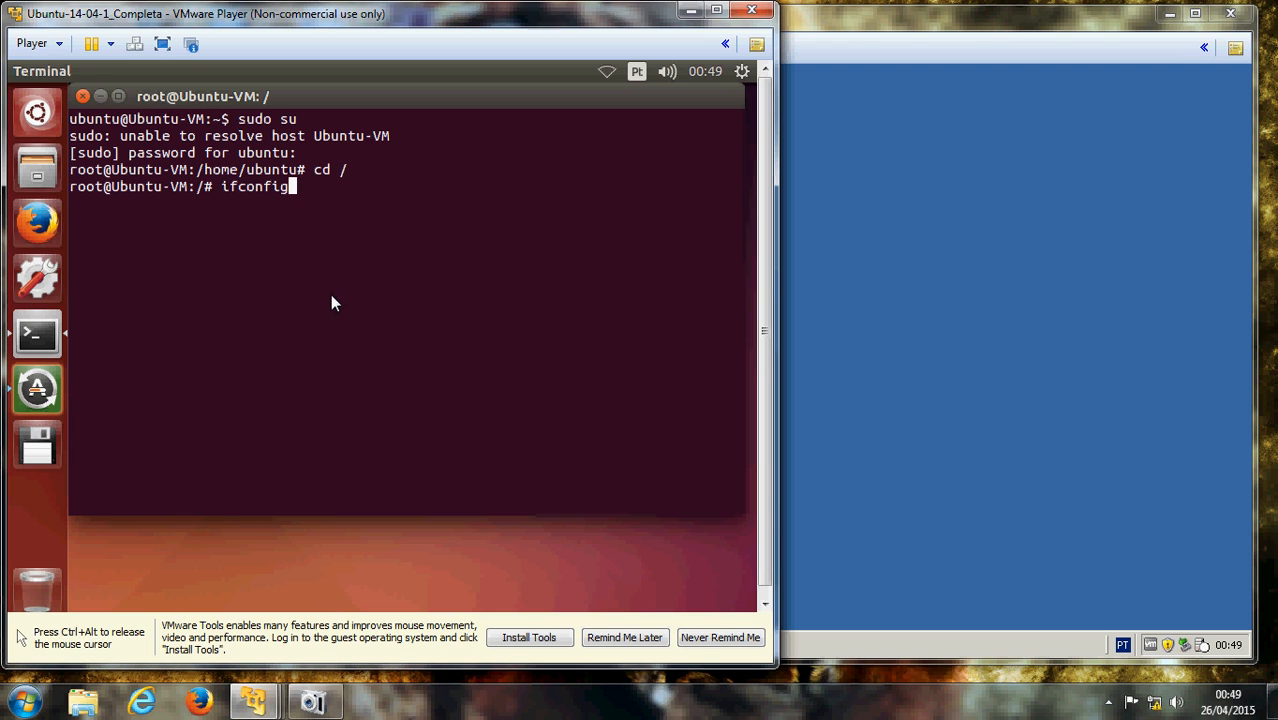
{"action": "key", "text": "Return"}
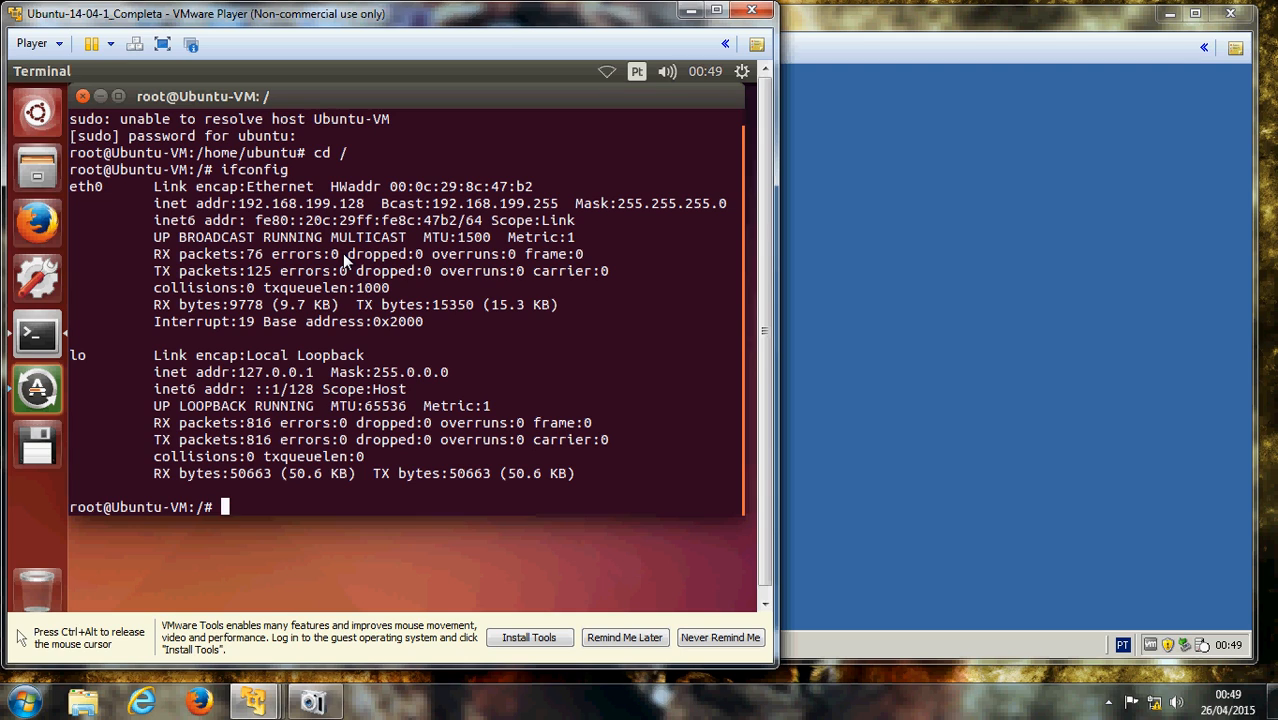
Change to the /etc/network directory and open the interfaces file in vi
{"action": "type", "text": "cd /etc/network"}
{"action": "key", "text": "Return"}
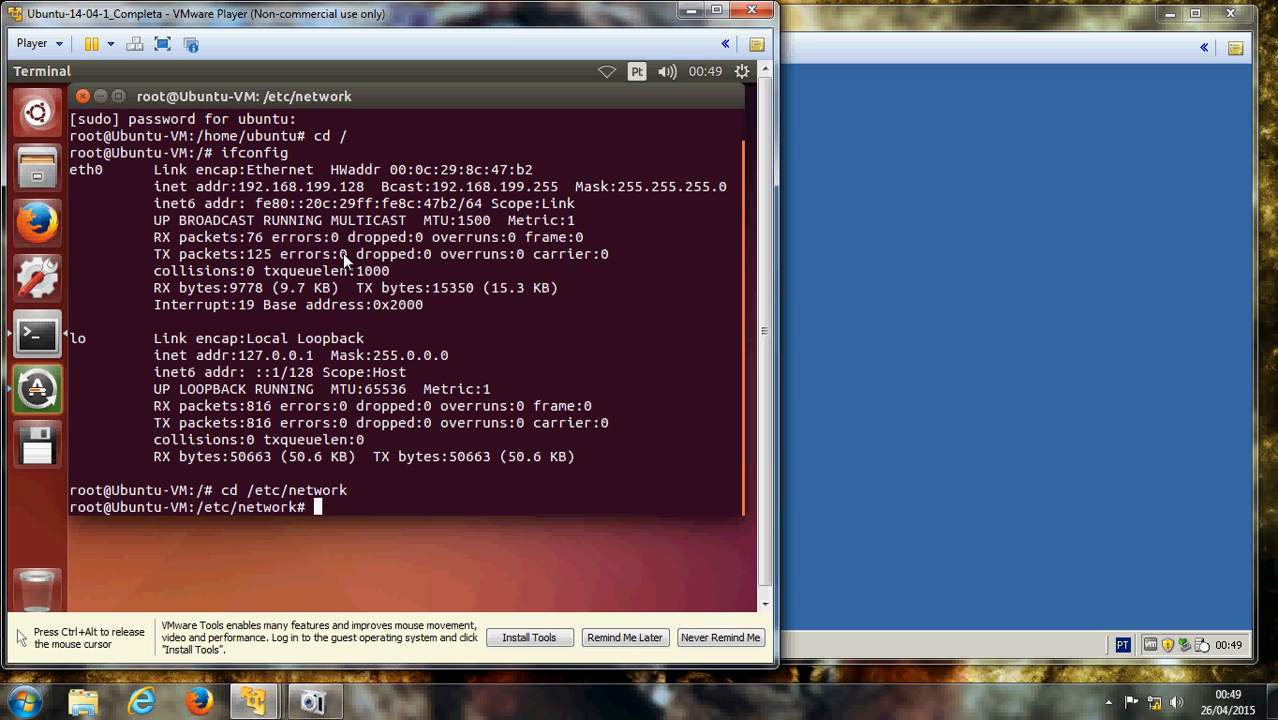
{"action": "type", "text": "vi in"}
{"action": "key", "text": "Tab"}
{"action": "key", "text": "Return"}
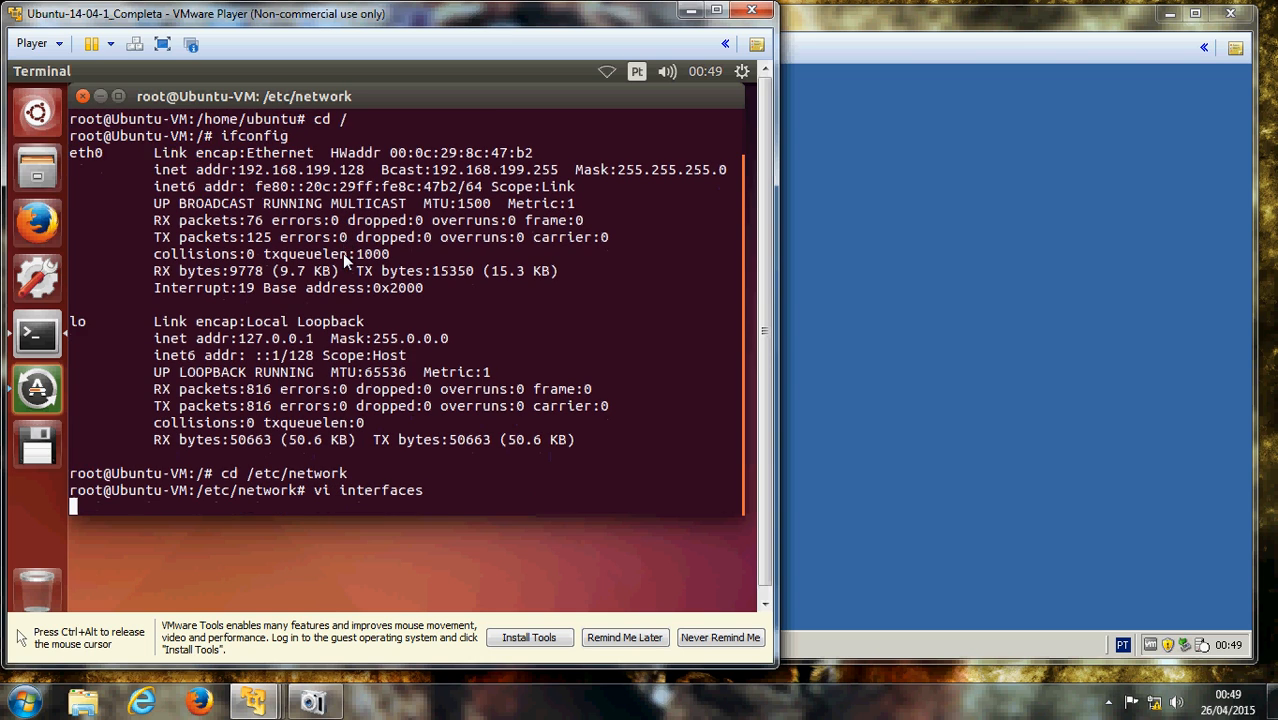
Review the eth0 settings in the interfaces file and quit vi without making changes
{"action": "key", "text": "Down"}
{"action": "key", "text": "Down"}
{"action": "key", "text": "Down"}
{"action": "key", "text": "Down"}
{"action": "key", "text": "Down"}
{"action": "key", "text": "Down"}
{"action": "key", "text": "Down"}
{"action": "key", "text": "Down"}
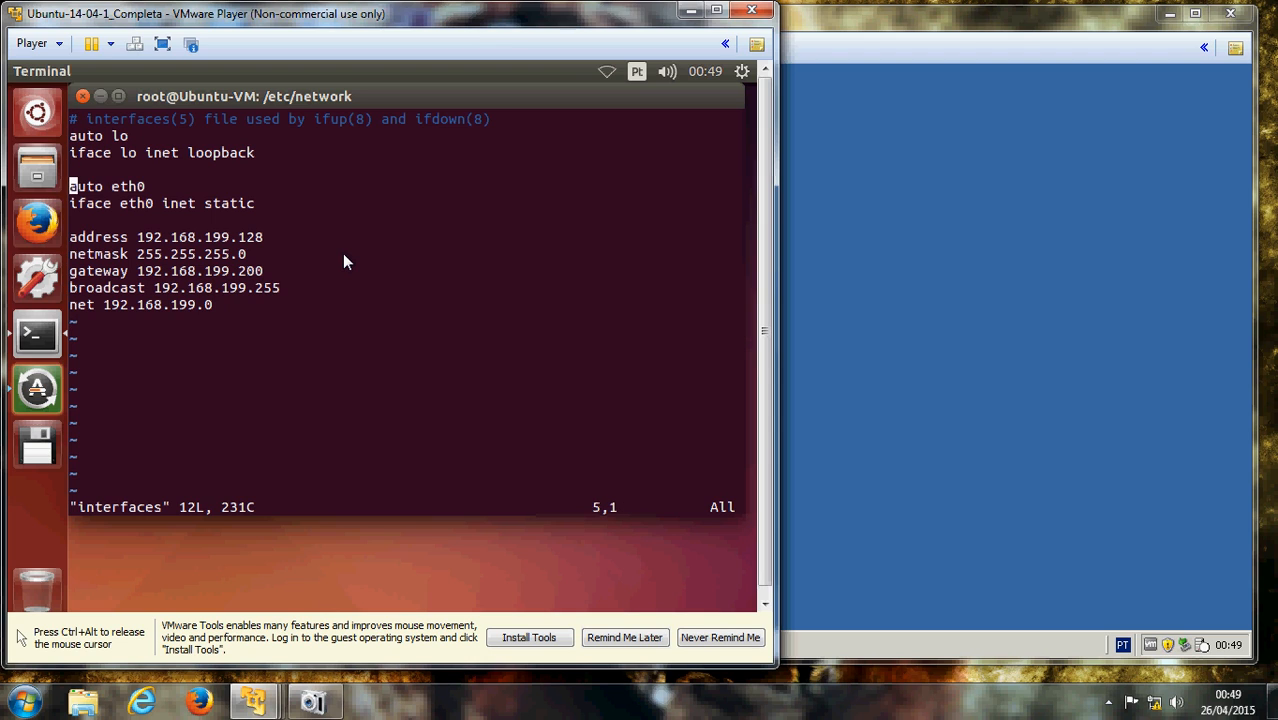
{"action": "key", "text": "Down"}
{"action": "type", "text": ":q"}
{"action": "key", "text": "Return"}
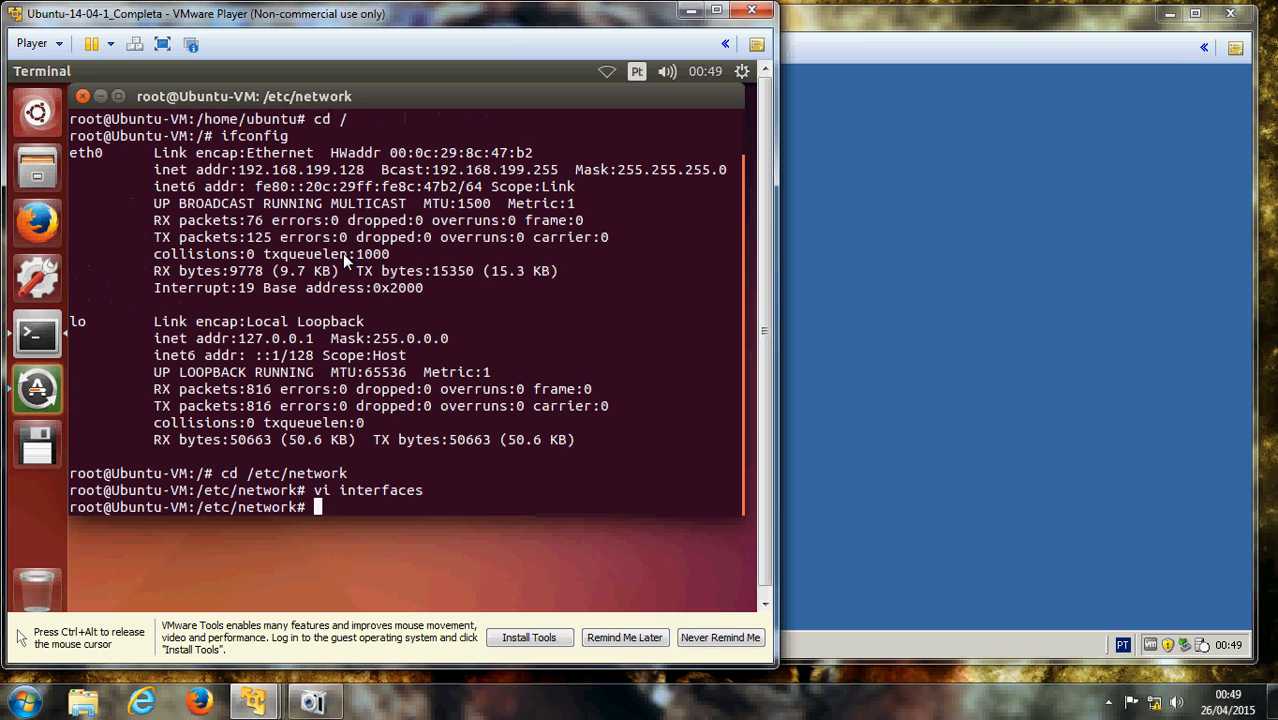
Ping the AD server at 192.168.199.131 from the Ubuntu terminal and stop after a few replies
{"action": "type", "text": "ping 192.168.1"}
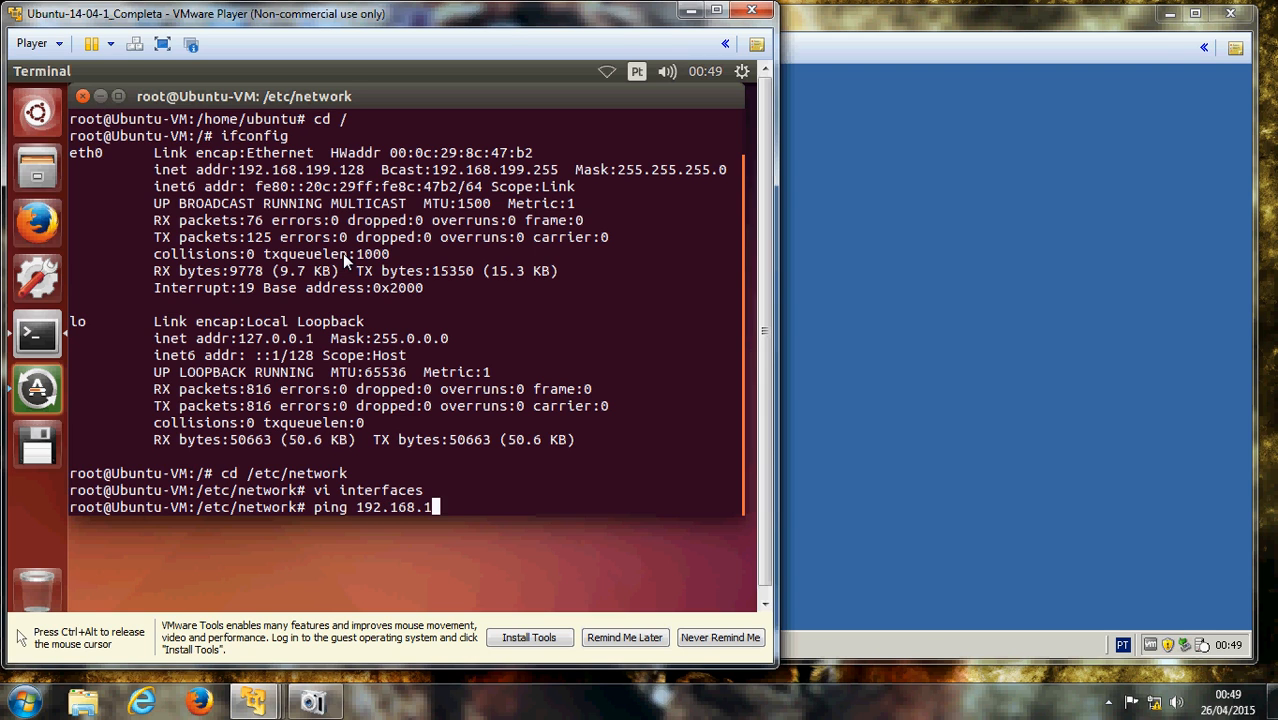
{"action": "type", "text": "99.131"}
{"action": "key", "text": "Return"}
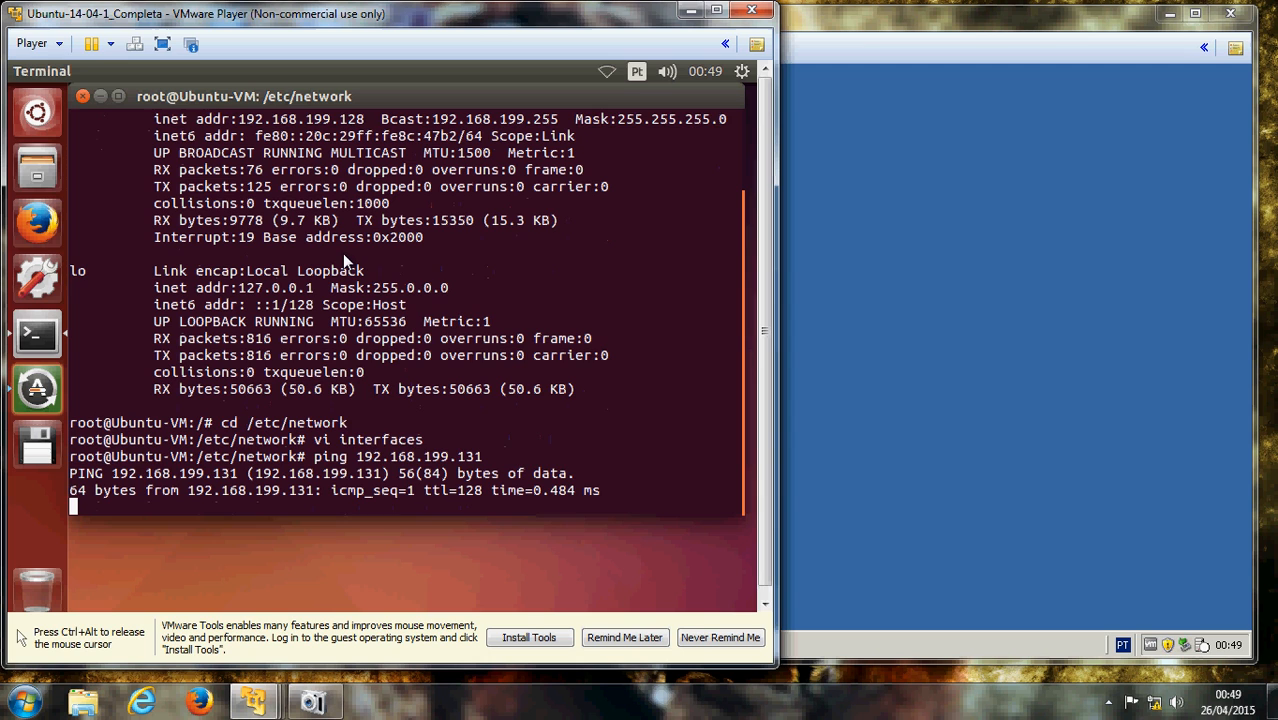
{"action": "key", "text": "ctrl+c"}
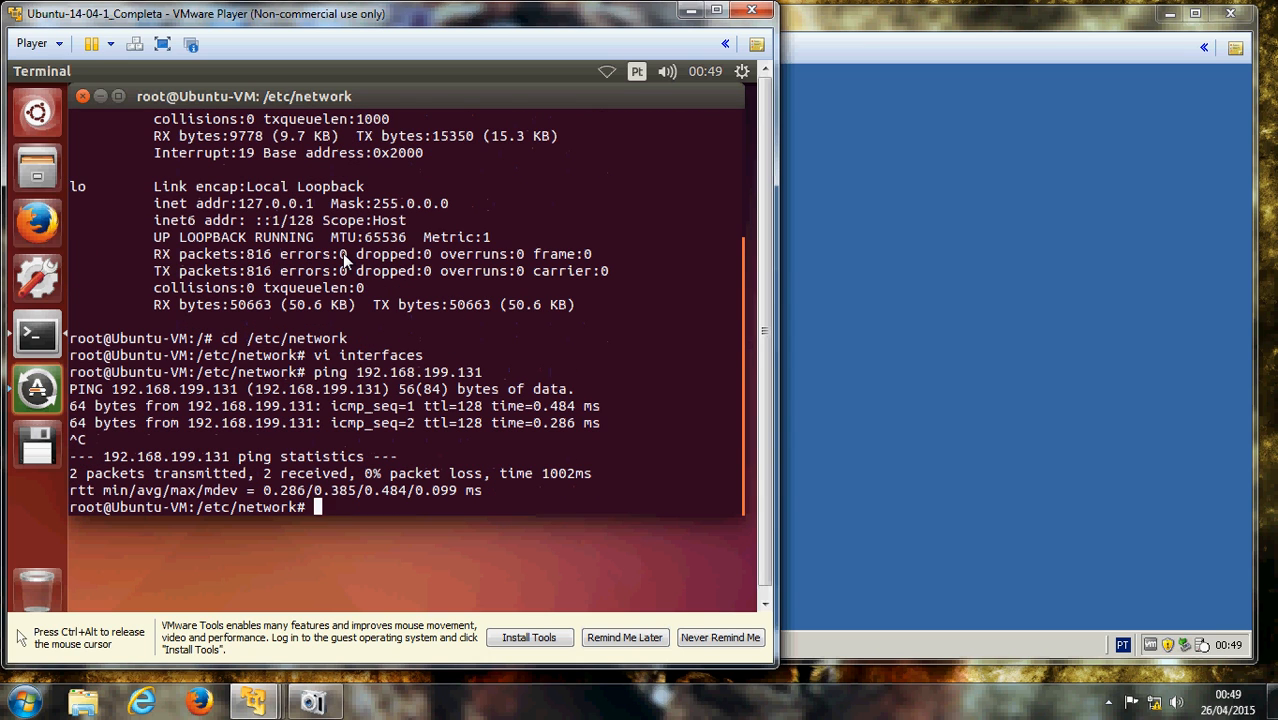
Ping the ISA server's LAN address 192.168.199.200 from the Ubuntu terminal, and stop the ping
{"action": "key", "text": "Up"}
{"action": "key", "text": "BackSpace"}
{"action": "key", "text": "BackSpace"}
{"action": "key", "text": "BackSpace"}
{"action": "type", "text": "200"}
{"action": "key", "text": "Return"}
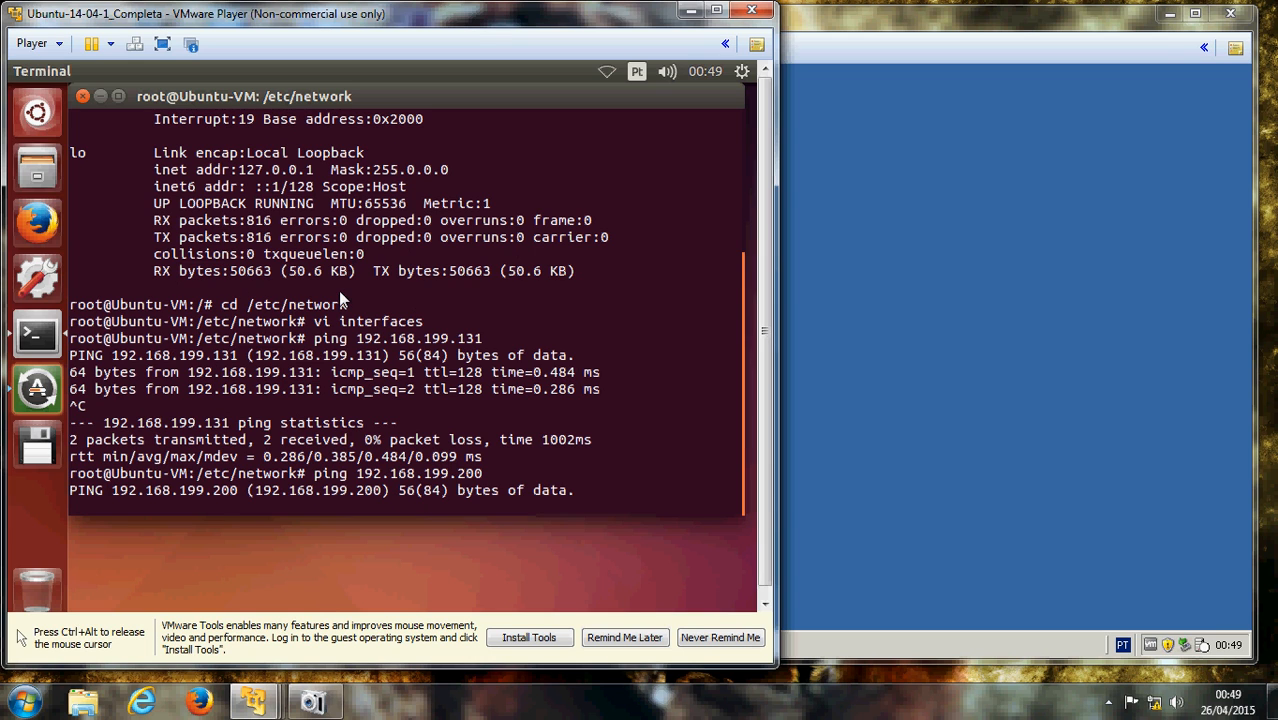
{"action": "key", "text": "ctrl+c"}
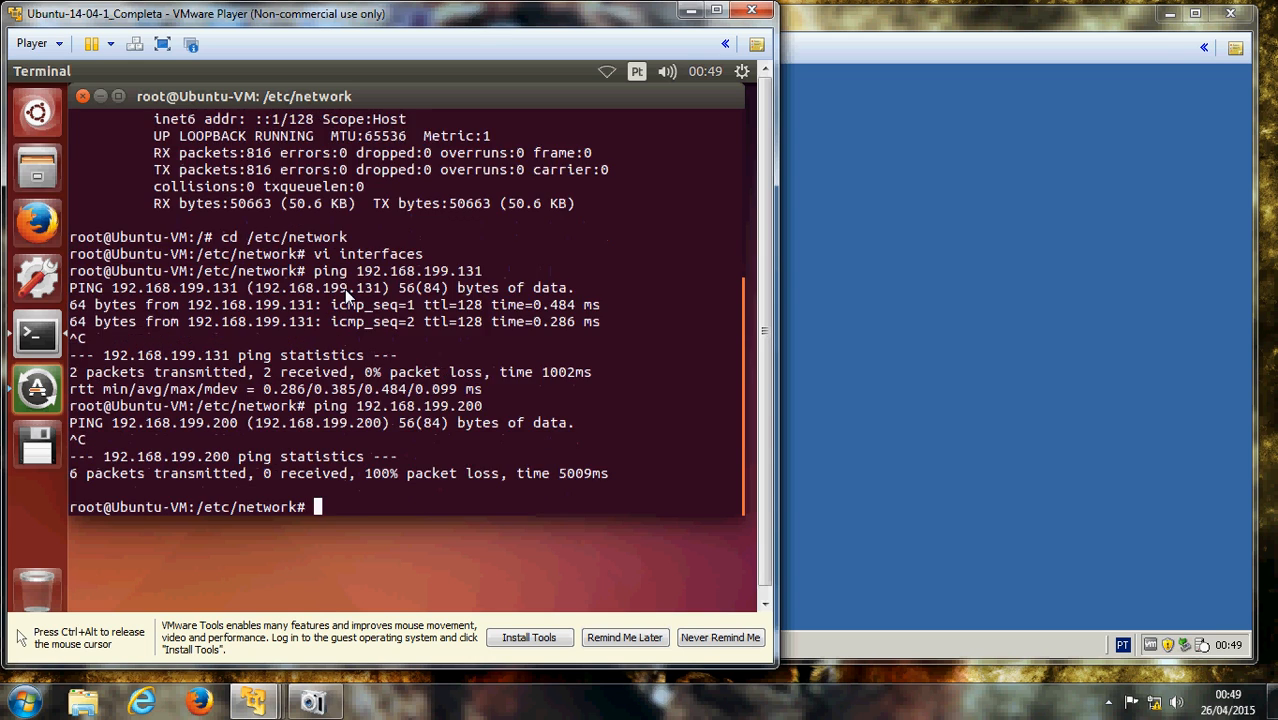
Switch to the ISA 2006 virtual machine and open the ISA Server management console (Gerenciamento do ISA Server)
{"action": "key", "text": "Up"}
{"action": "key", "text": "ctrl+alt"}
{"action": "left_click", "coordinate": [963, 423]}
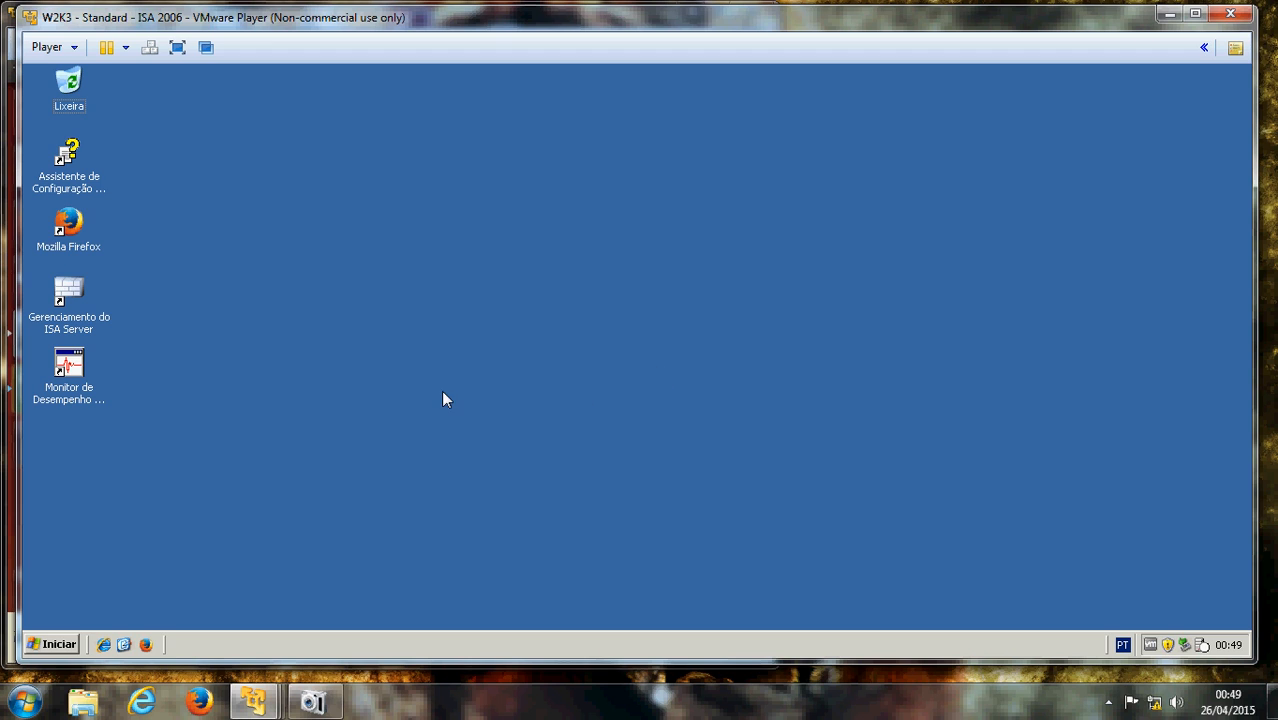
{"action": "left_click", "coordinate": [70, 290]}
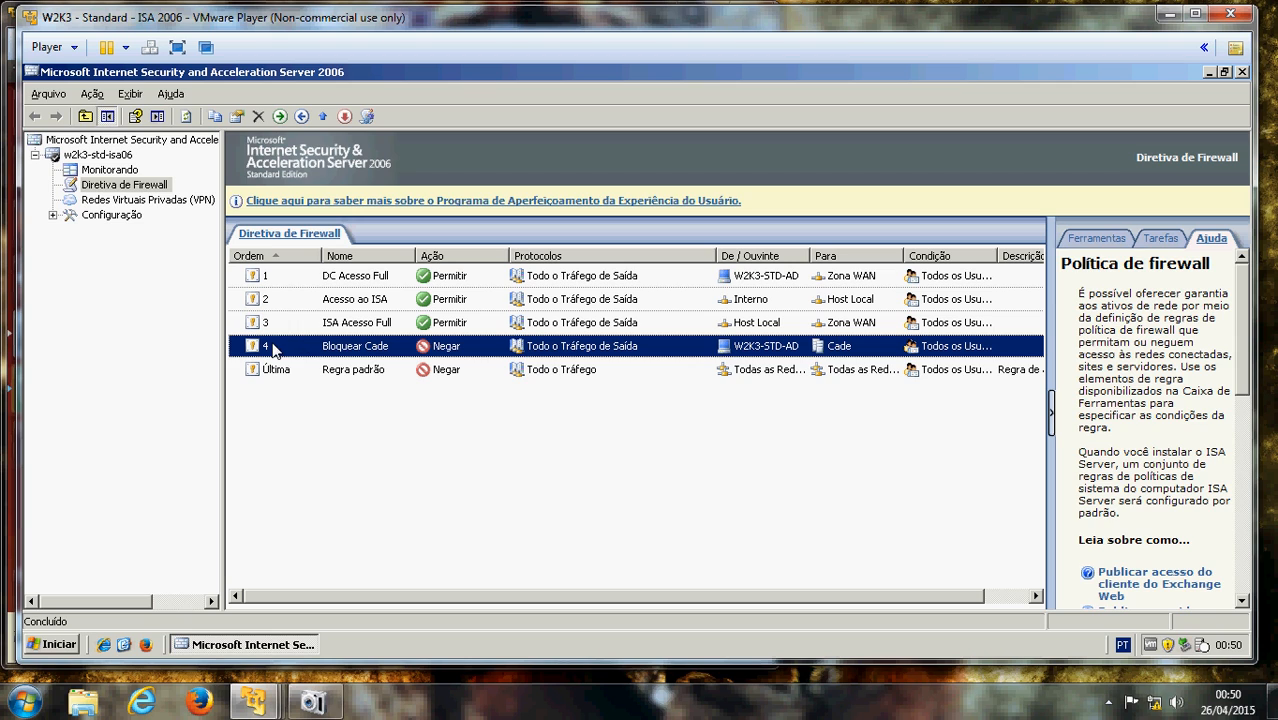
Delete the Bloquear Cade and ISA Acesso Full rules from the firewall policy
{"action": "right_click", "coordinate": [358, 350]}
{"action": "left_click", "coordinate": [388, 371]}
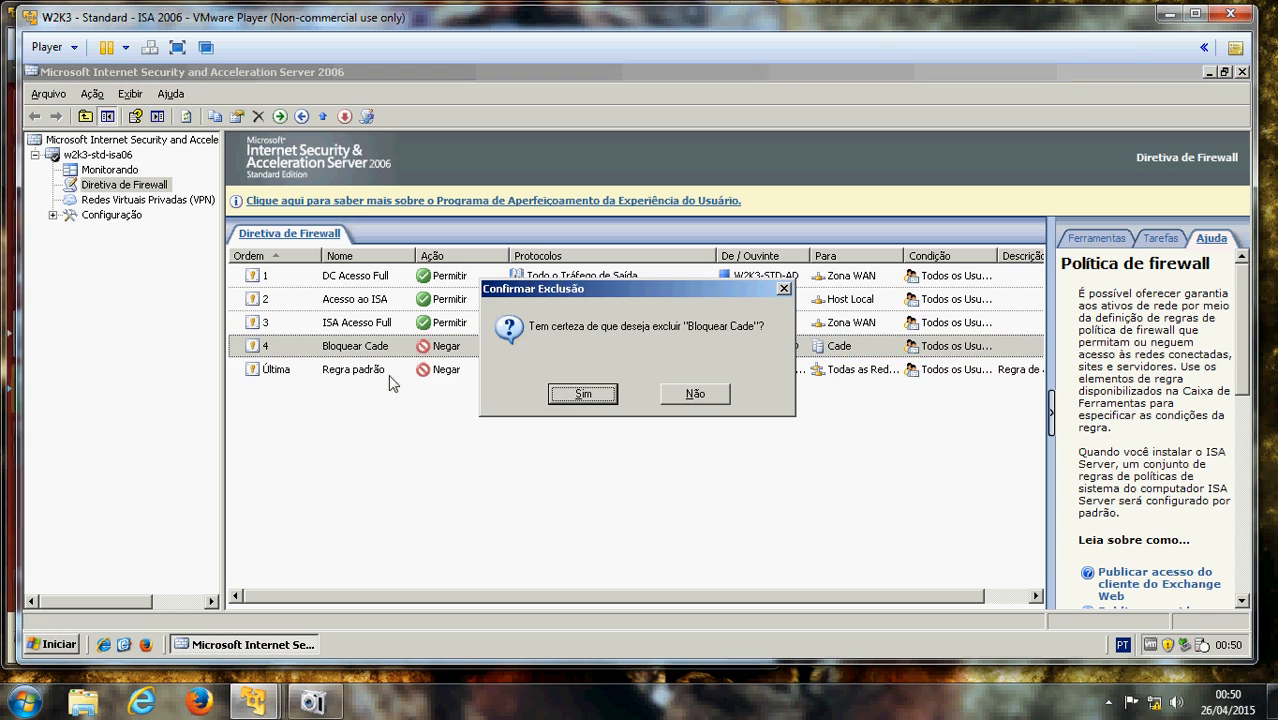
{"action": "left_click", "coordinate": [600, 394]}
{"action": "left_click", "coordinate": [370, 340]}
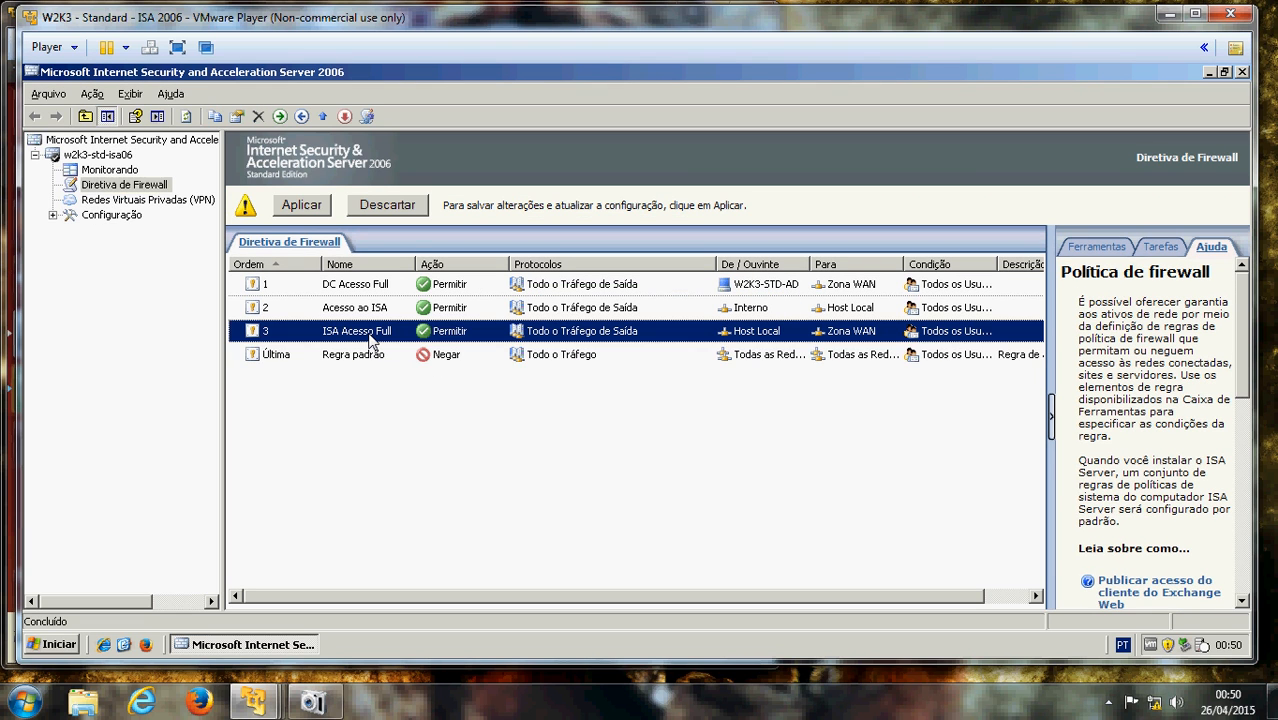
{"action": "right_click", "coordinate": [370, 340]}
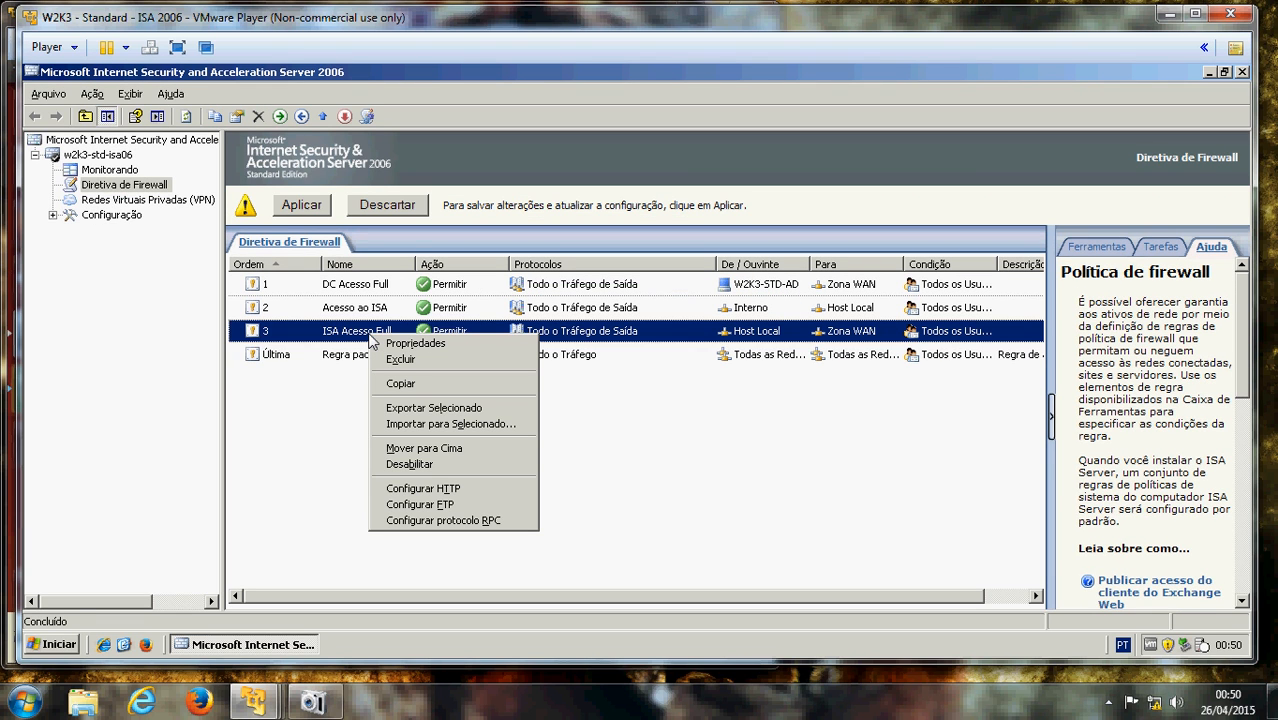
{"action": "left_click", "coordinate": [397, 360]}
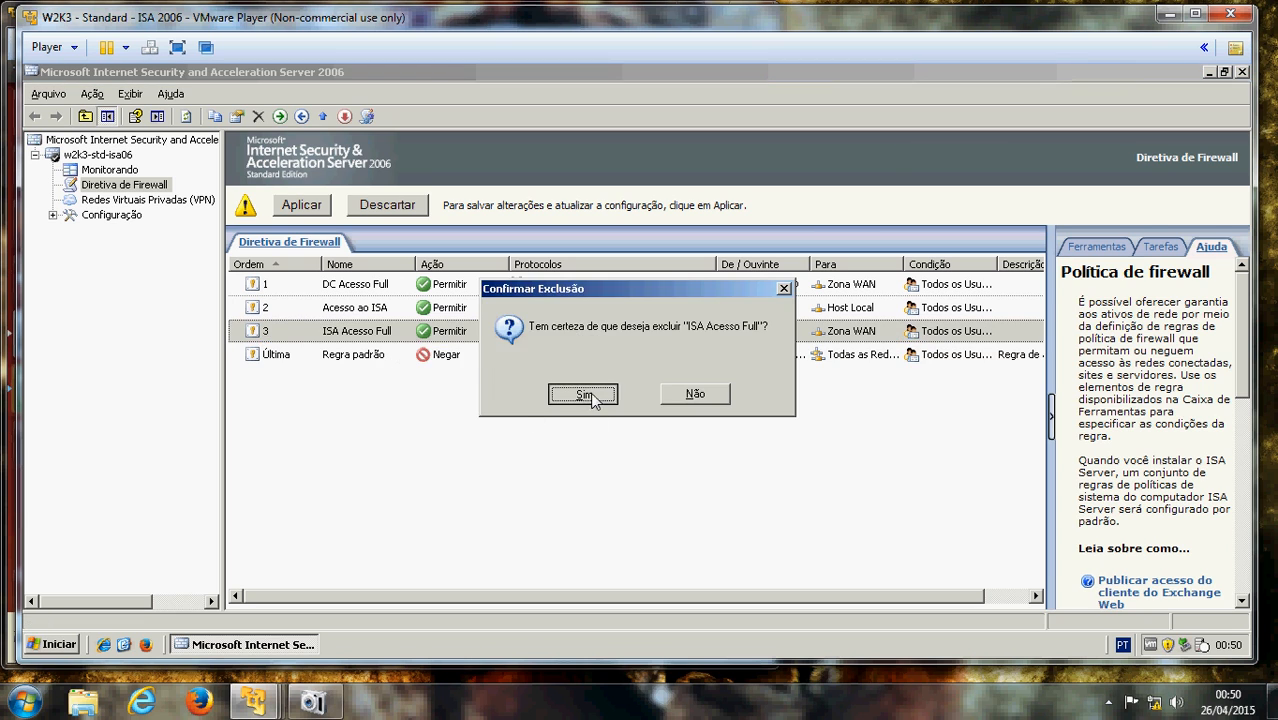
{"action": "left_click", "coordinate": [589, 395]}
{"action": "left_click", "coordinate": [380, 316]}
{"action": "right_click", "coordinate": [379, 312]}
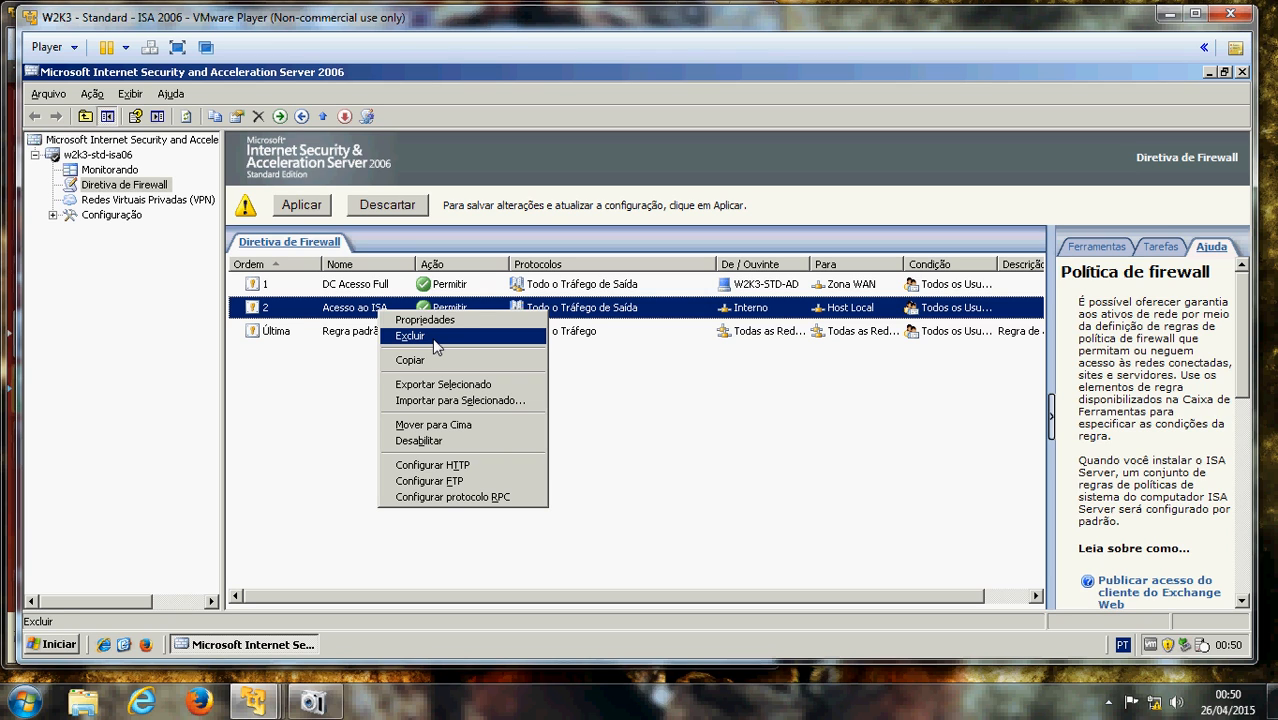
{"action": "left_click", "coordinate": [630, 415]}
{"action": "left_click", "coordinate": [605, 340]}
{"action": "left_click", "coordinate": [538, 305]}
Delete the DC Acesso Full rule from the firewall policy
{"action": "left_click", "coordinate": [540, 286]}
{"action": "right_click", "coordinate": [543, 287]}
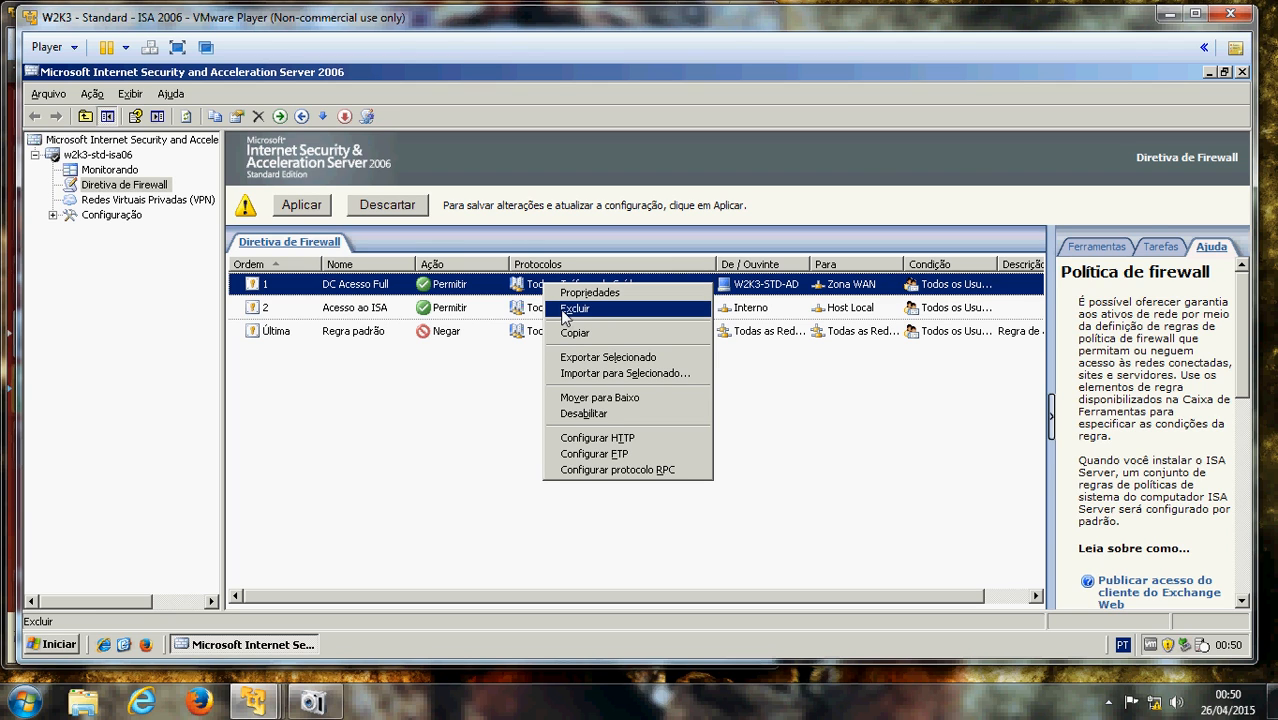
{"action": "left_click", "coordinate": [575, 309]}
{"action": "left_click", "coordinate": [584, 394]}
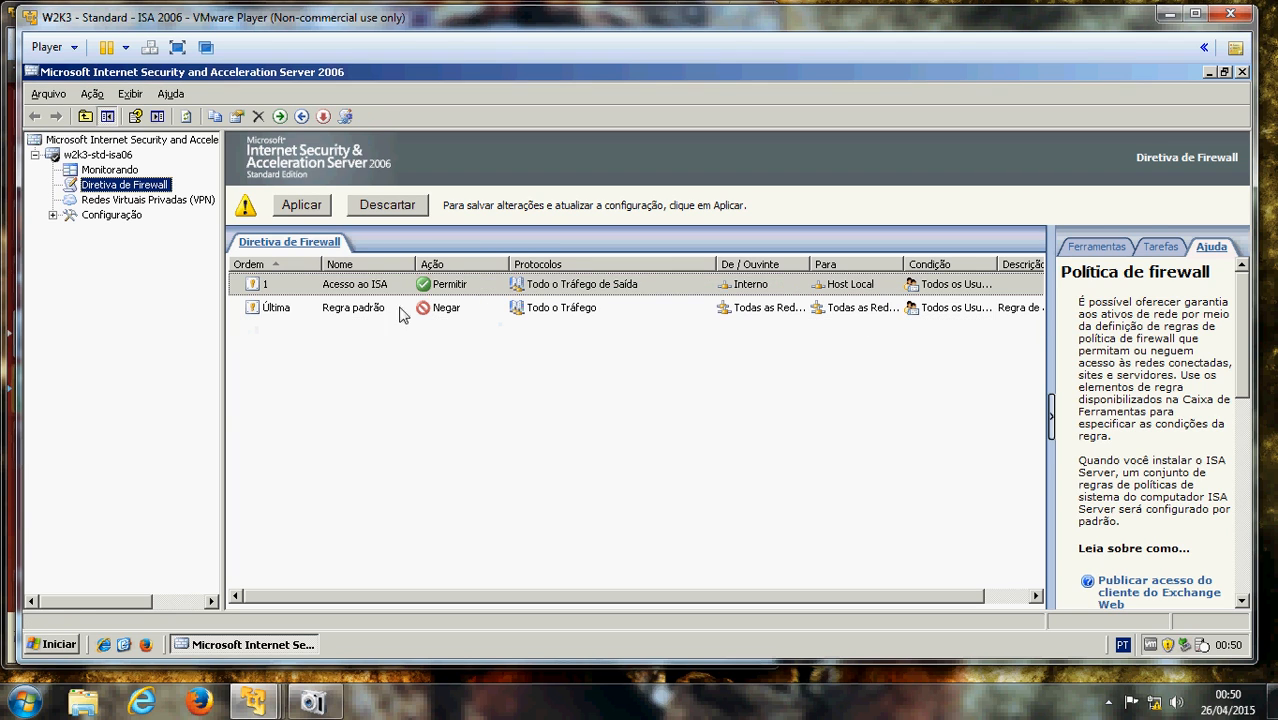
Expand the server's Configuração section and open Redes
{"action": "left_click", "coordinate": [110, 215]}
{"action": "left_click", "coordinate": [51, 215]}
{"action": "left_click", "coordinate": [113, 229]}
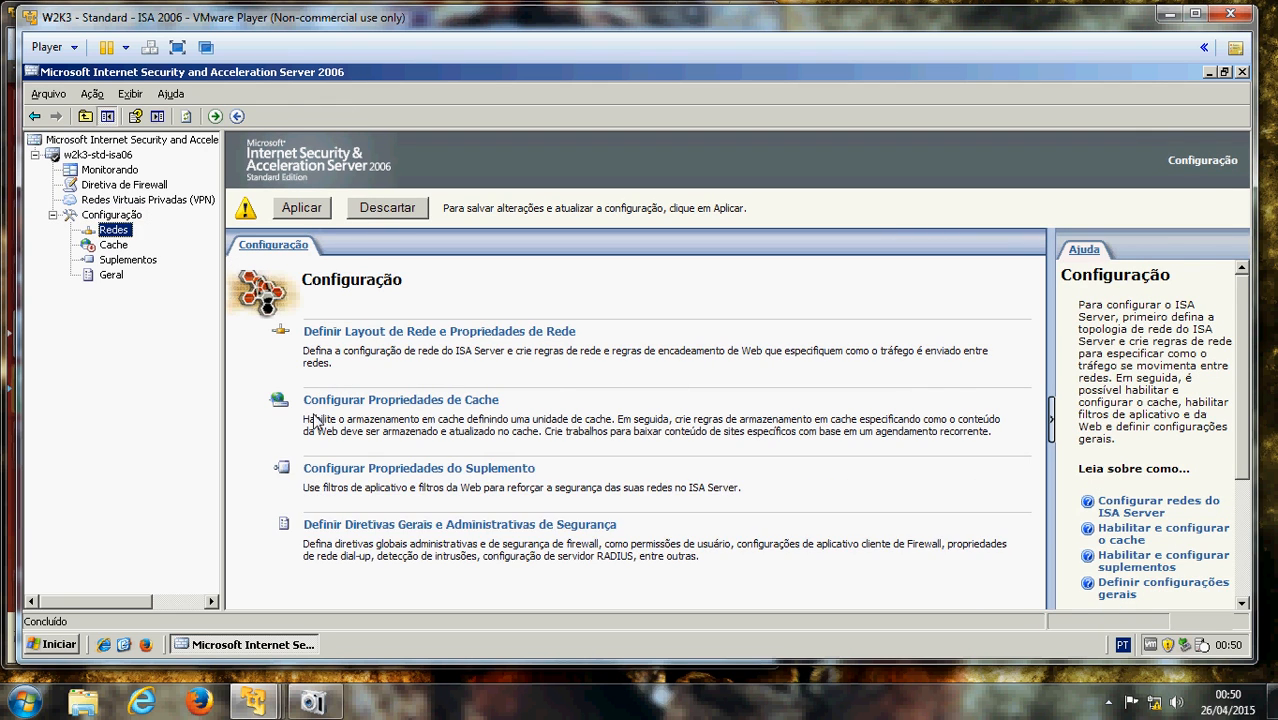
In the Interno network's addresses, try to replace the 192.168.71.0–192.168.71.255 range with the range of the Conexão LAN adapter
{"action": "left_click", "coordinate": [289, 566]}
{"action": "right_click", "coordinate": [289, 571]}
{"action": "left_click", "coordinate": [335, 570]}
{"action": "left_click", "coordinate": [652, 170]}
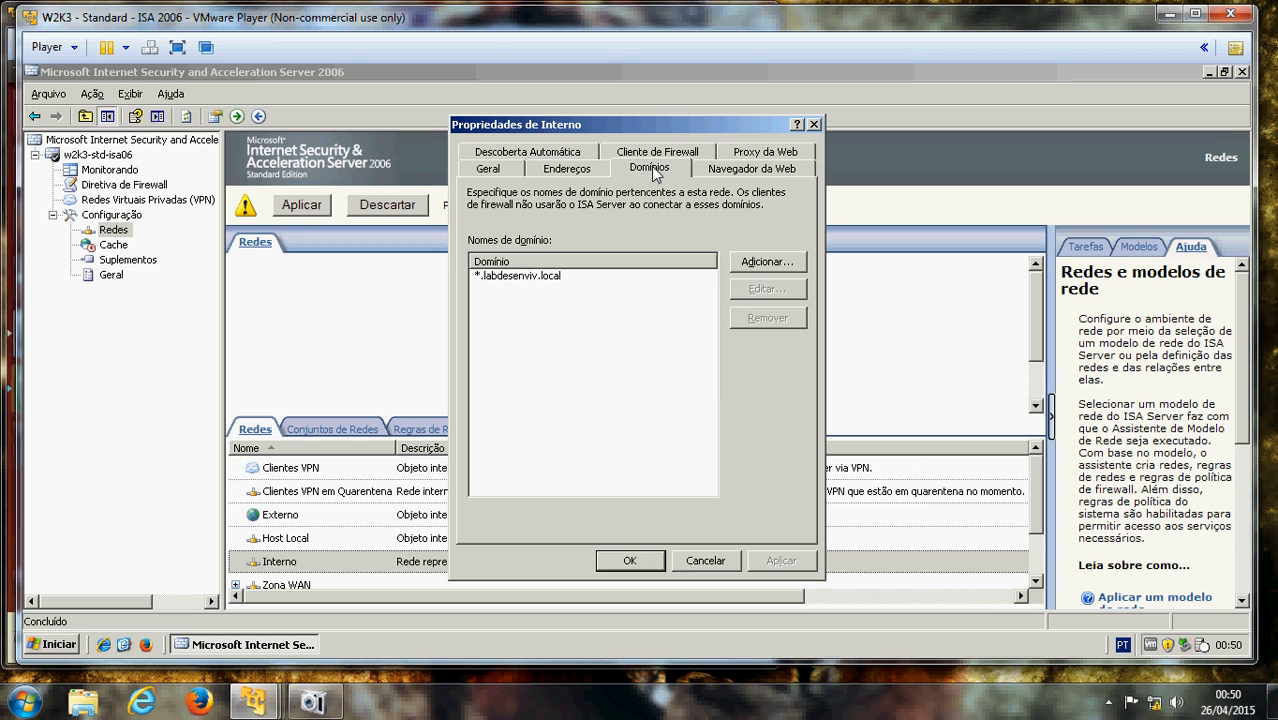
{"action": "left_click", "coordinate": [566, 173]}
{"action": "left_click", "coordinate": [516, 242]}
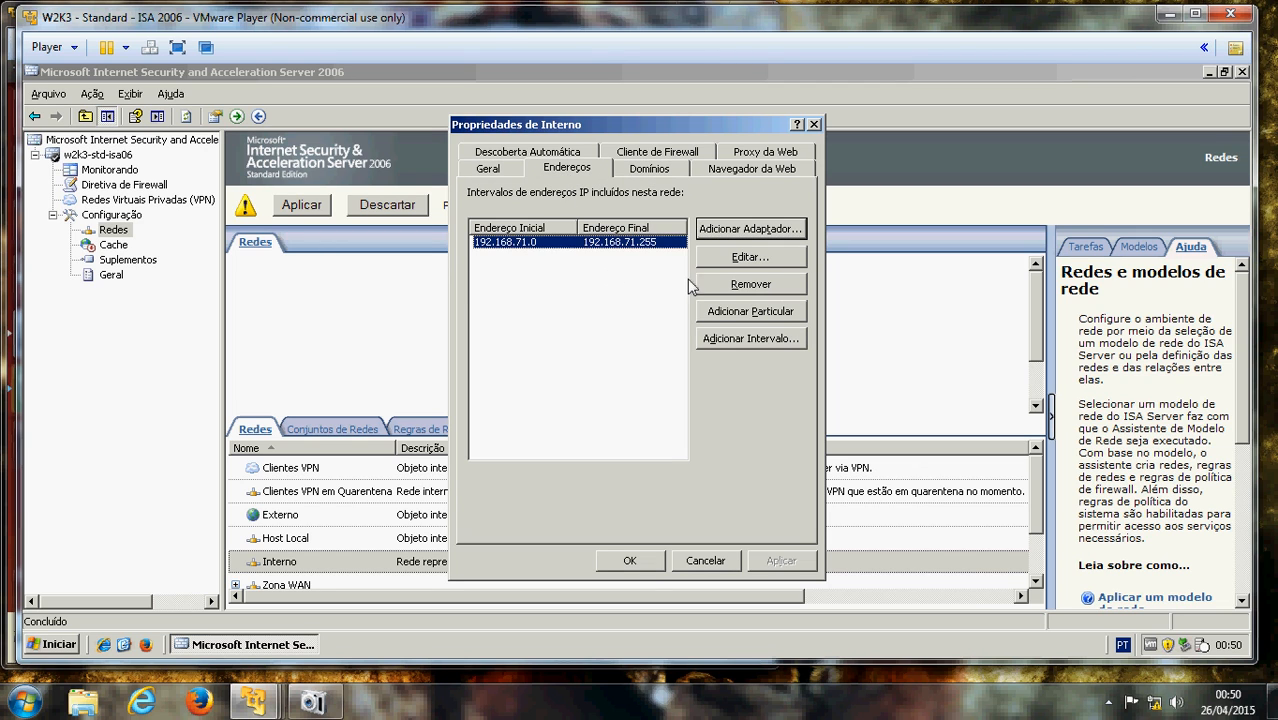
{"action": "left_click", "coordinate": [742, 258]}
{"action": "left_click", "coordinate": [662, 257]}
{"action": "left_click", "coordinate": [724, 284]}
{"action": "left_click", "coordinate": [735, 232]}
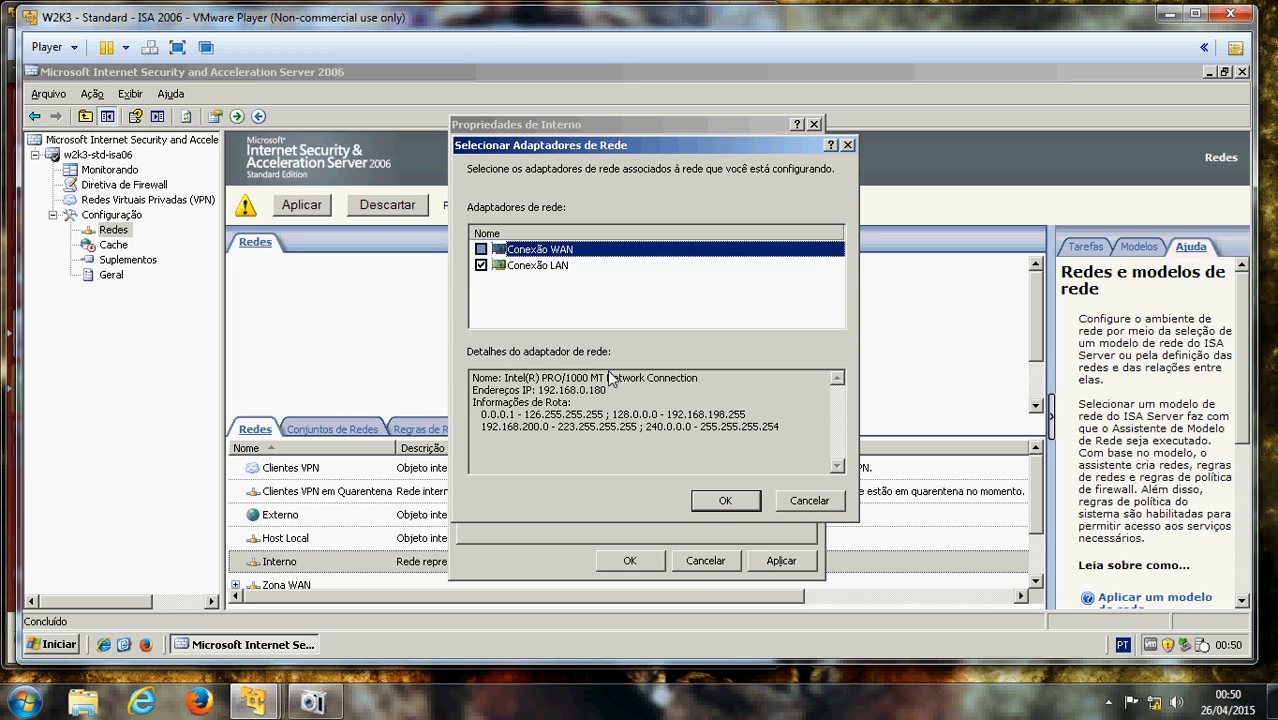
{"action": "left_click", "coordinate": [700, 503]}
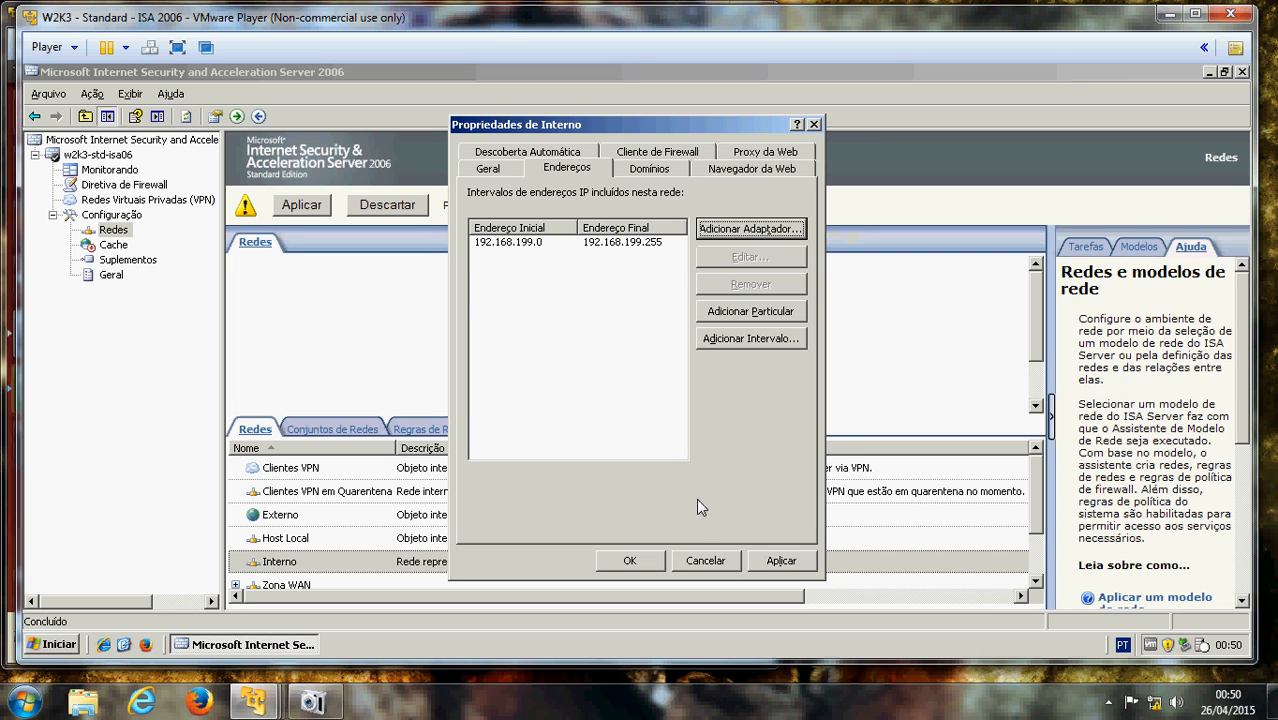
Try to save the Interno network's changes and read the error details, closing the properties
{"action": "left_click", "coordinate": [652, 170]}
{"action": "left_click", "coordinate": [632, 564]}
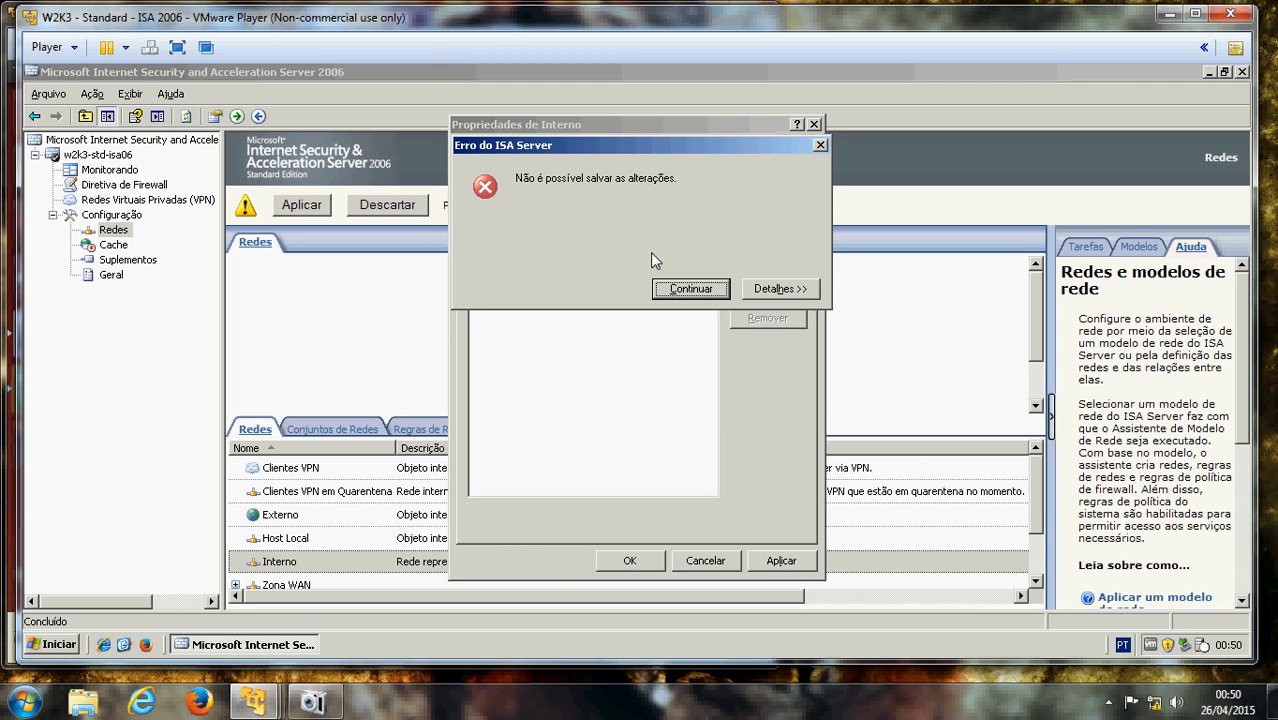
{"action": "left_click", "coordinate": [770, 292]}
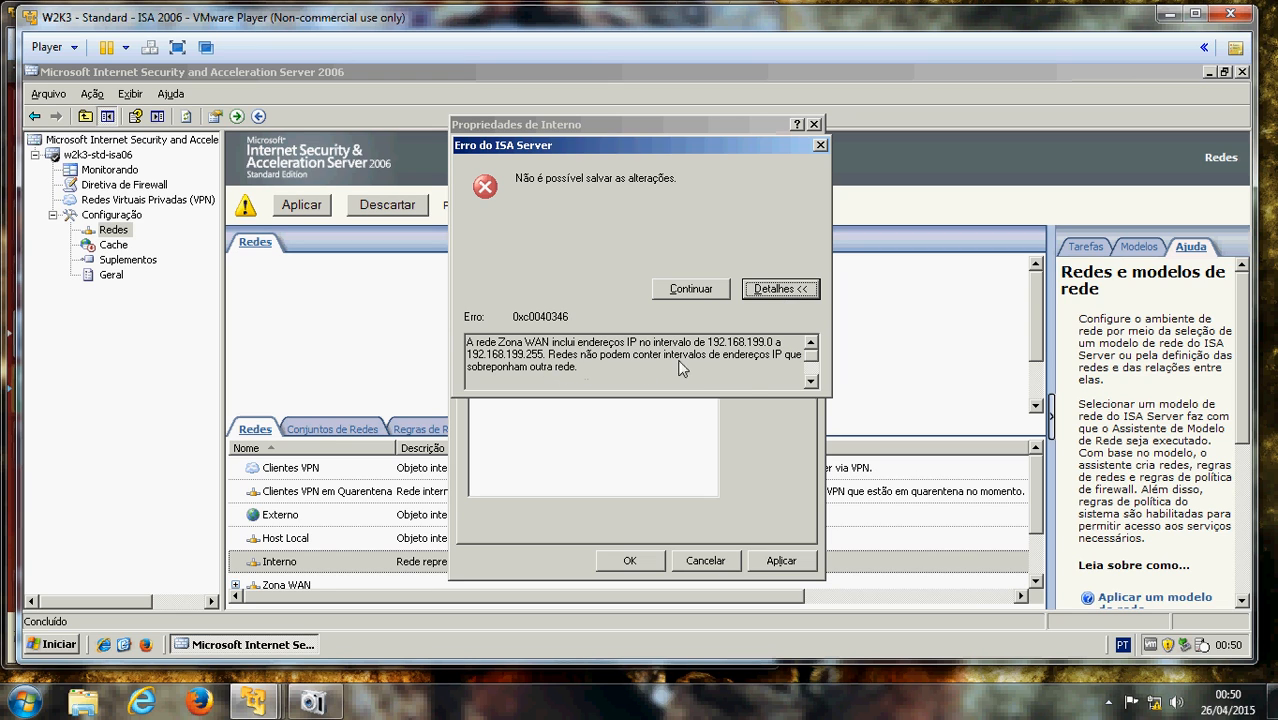
{"action": "left_click", "coordinate": [820, 148]}
{"action": "left_click", "coordinate": [814, 124]}
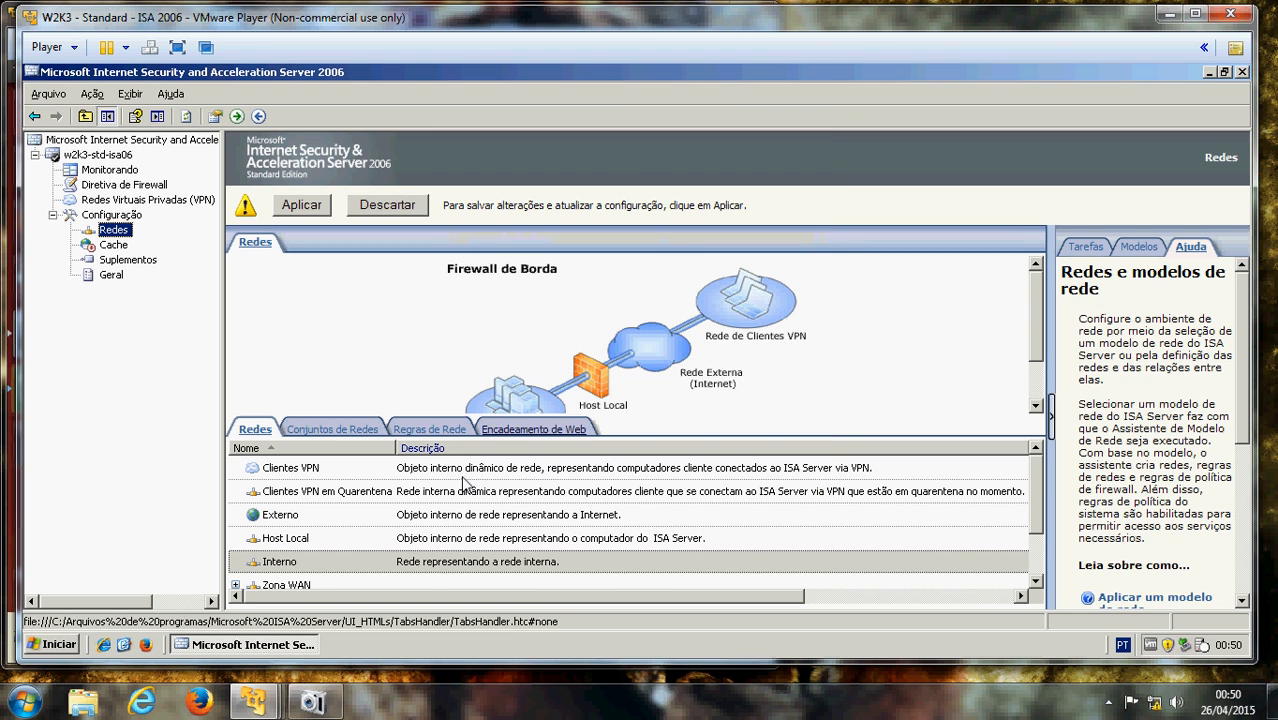
Open the Zona WAN network's address settings and remove its existing IP ranges
{"action": "left_click", "coordinate": [313, 588]}
{"action": "right_click", "coordinate": [314, 562]}
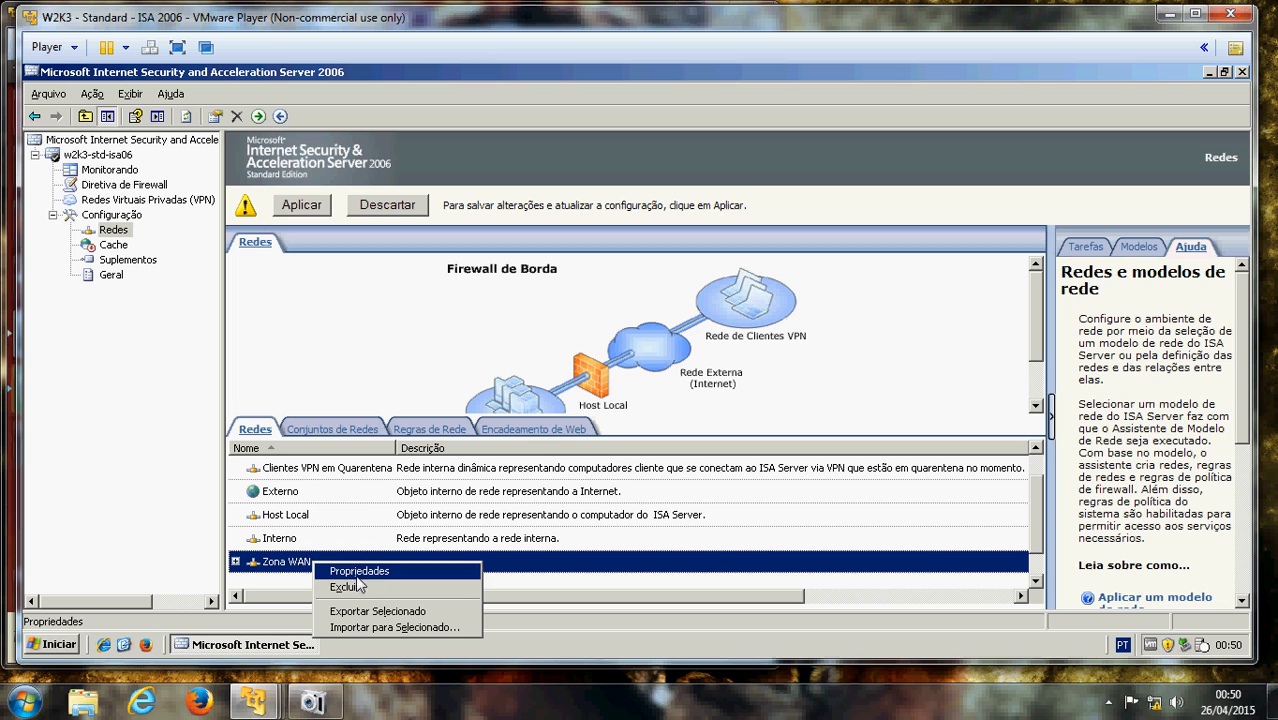
{"action": "left_click", "coordinate": [358, 572]}
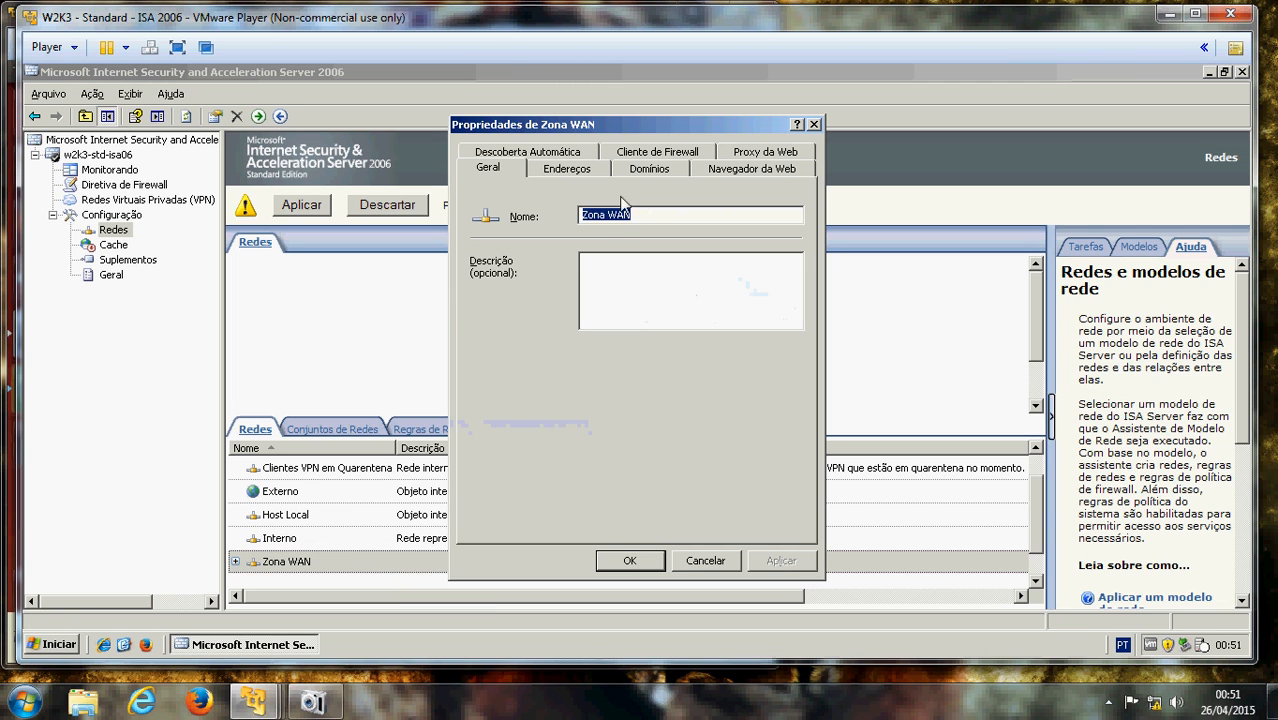
{"action": "left_click", "coordinate": [645, 169]}
{"action": "left_click", "coordinate": [568, 169]}
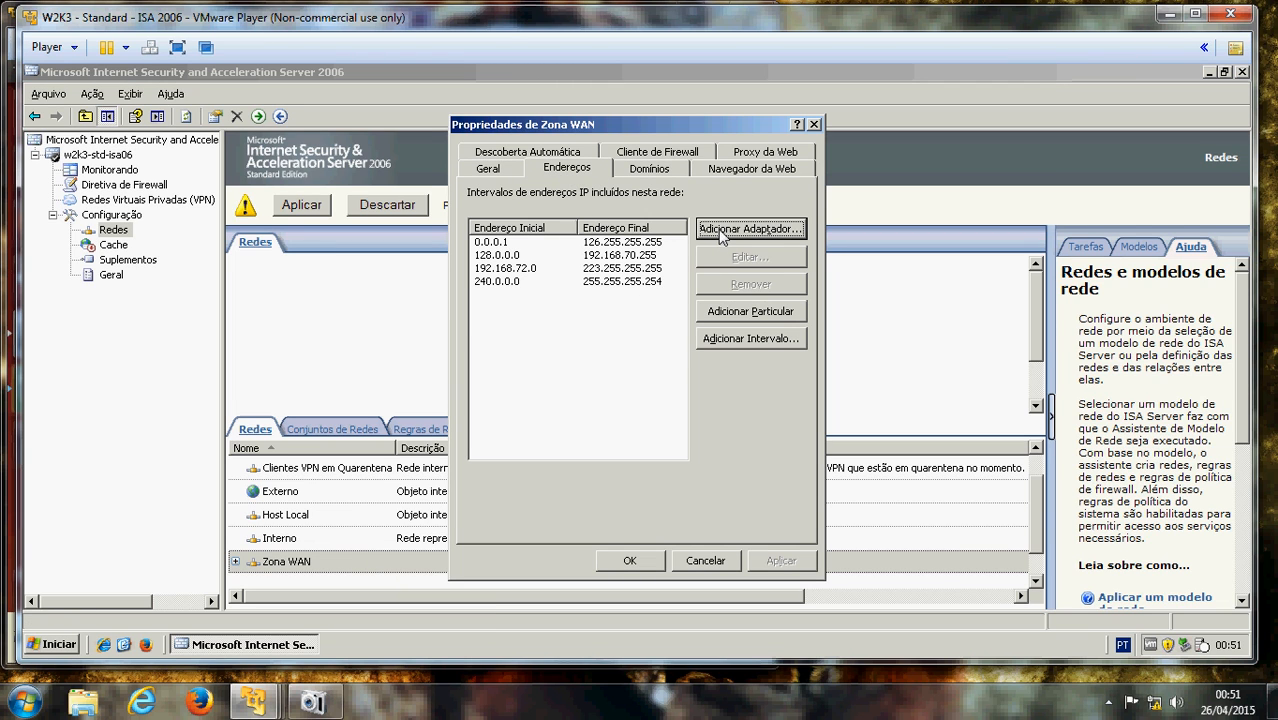
{"action": "left_click", "coordinate": [546, 241]}
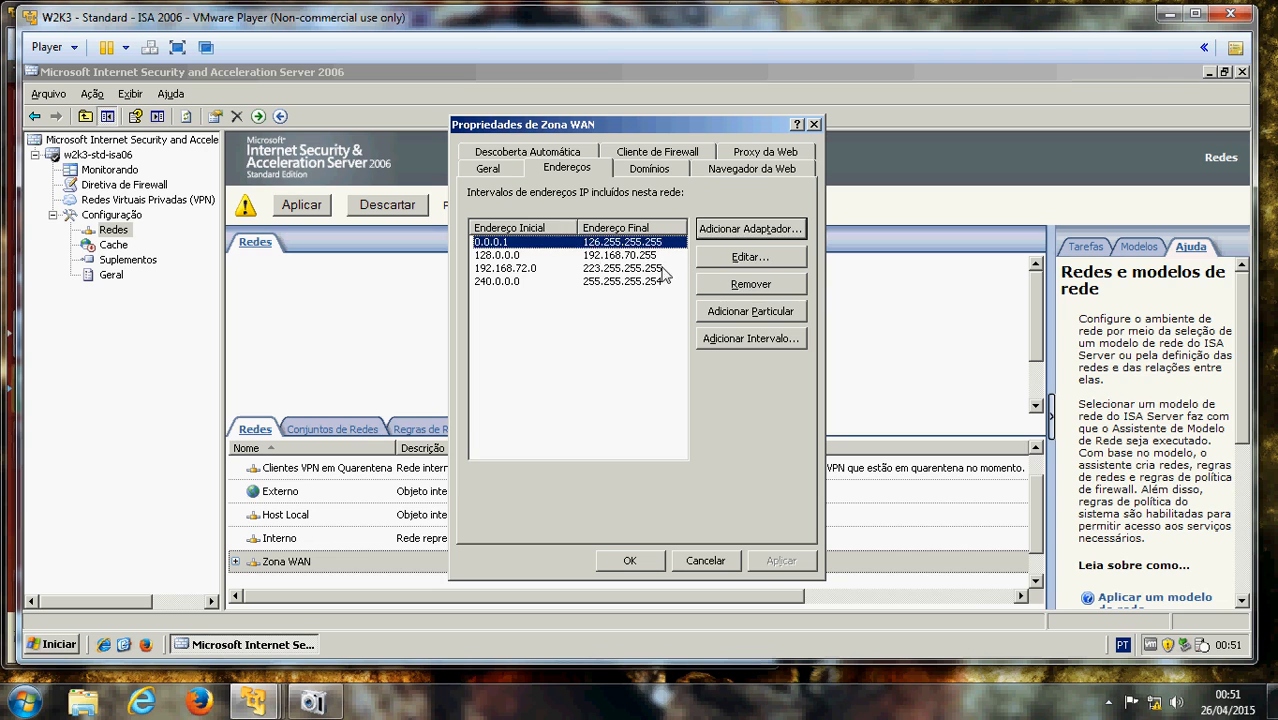
{"action": "left_click", "coordinate": [721, 284]}
{"action": "left_click", "coordinate": [723, 285]}
{"action": "left_click", "coordinate": [723, 285]}
Add the Conexão WAN adapter's address ranges to the Zona WAN network and save its properties
{"action": "left_click", "coordinate": [733, 229]}
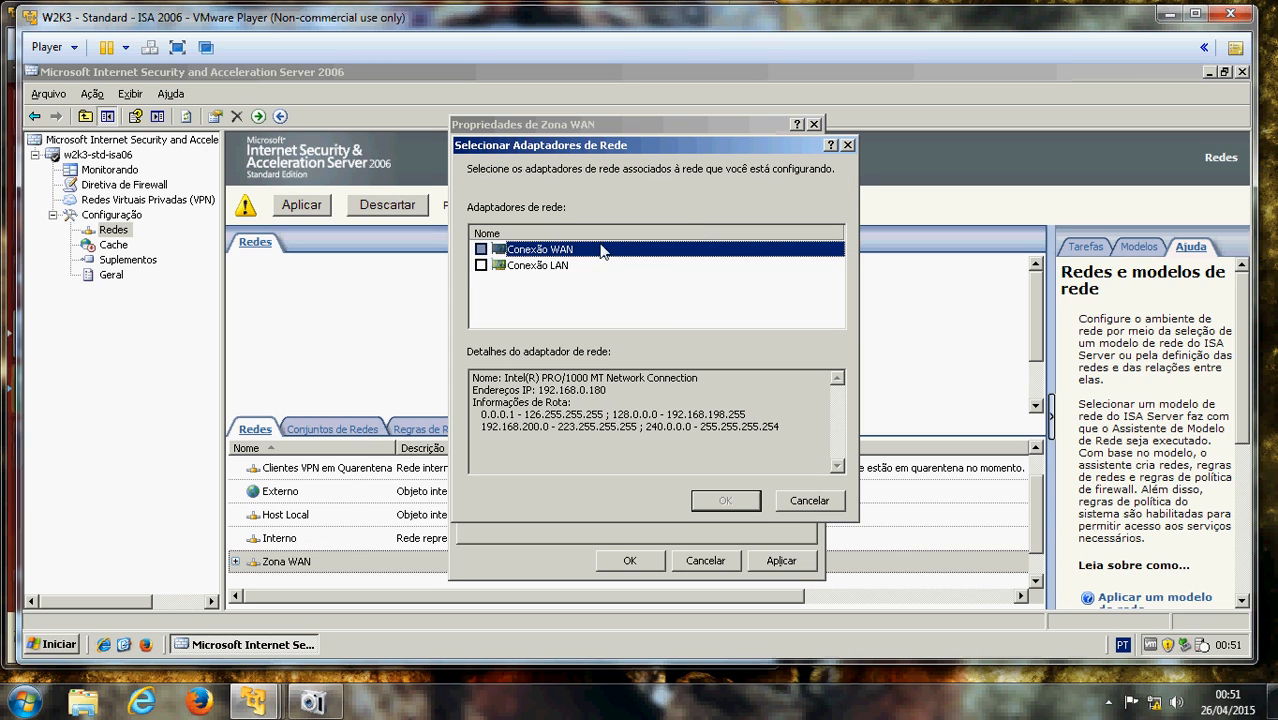
{"action": "left_click", "coordinate": [481, 249]}
{"action": "left_click", "coordinate": [725, 500]}
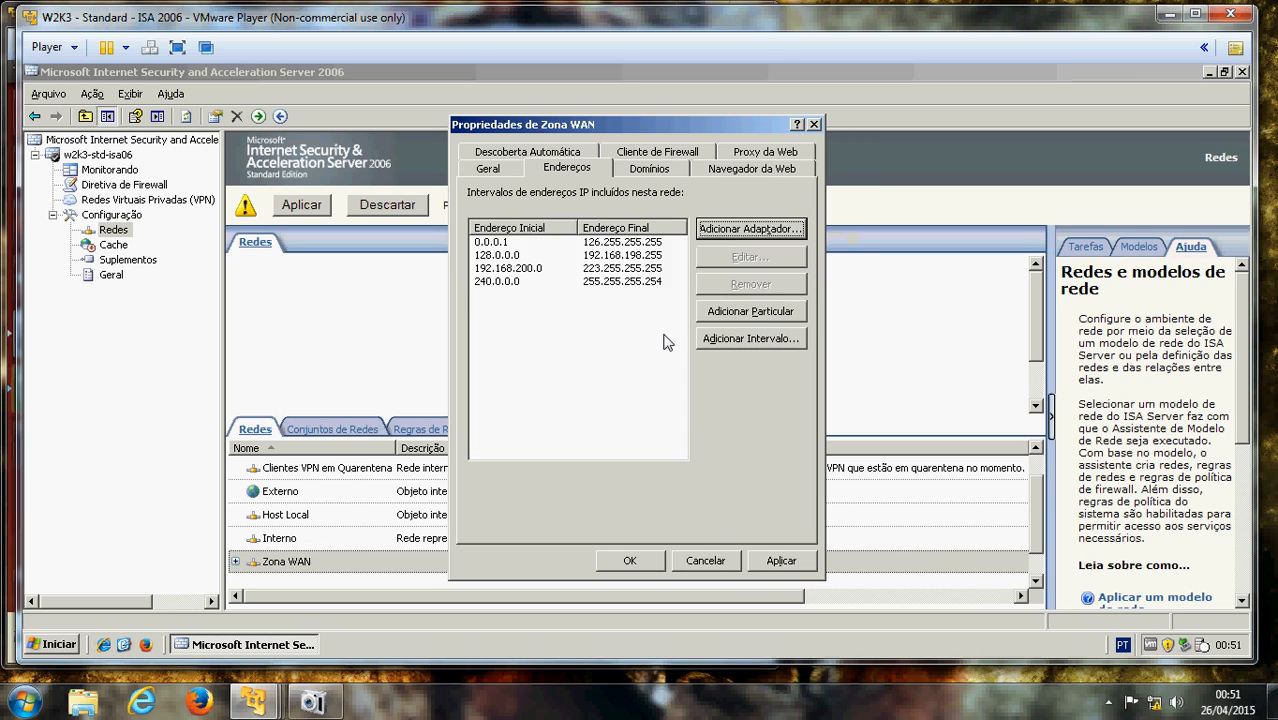
{"action": "left_click", "coordinate": [630, 560]}
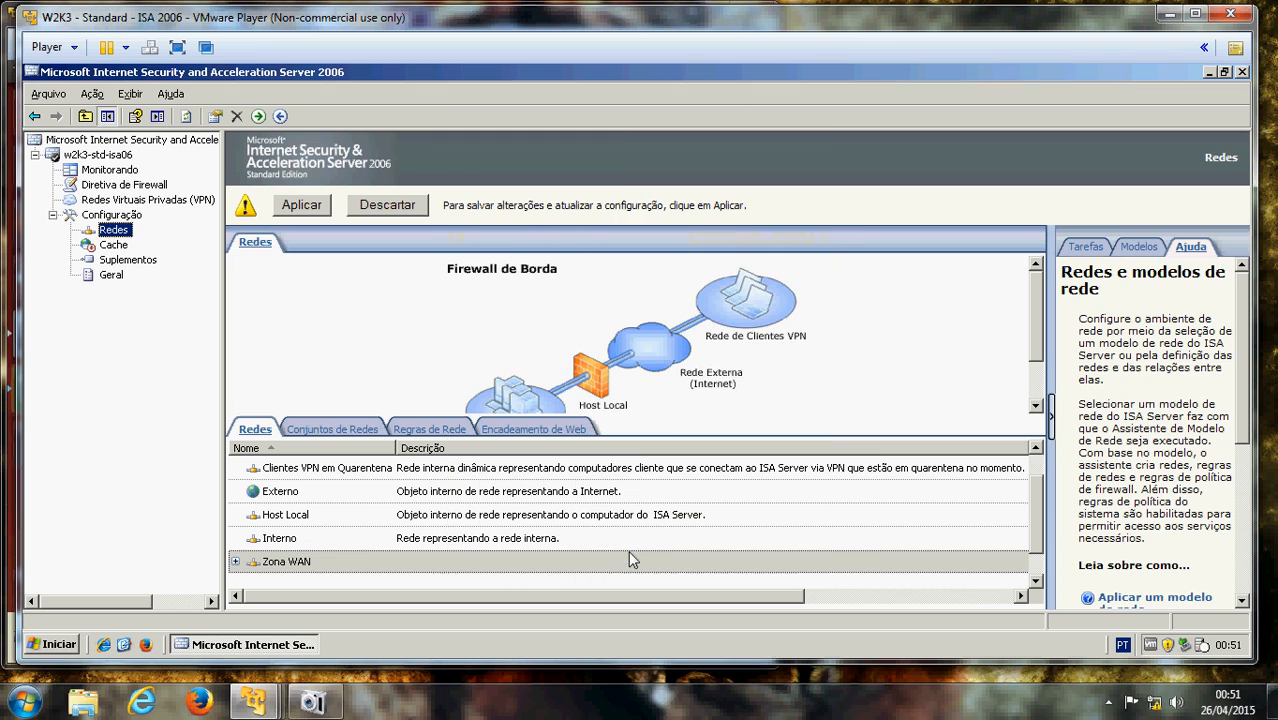
Add the Conexão LAN adapter's address range to the Interno network and save its properties
{"action": "right_click", "coordinate": [318, 537]}
{"action": "left_click", "coordinate": [363, 544]}
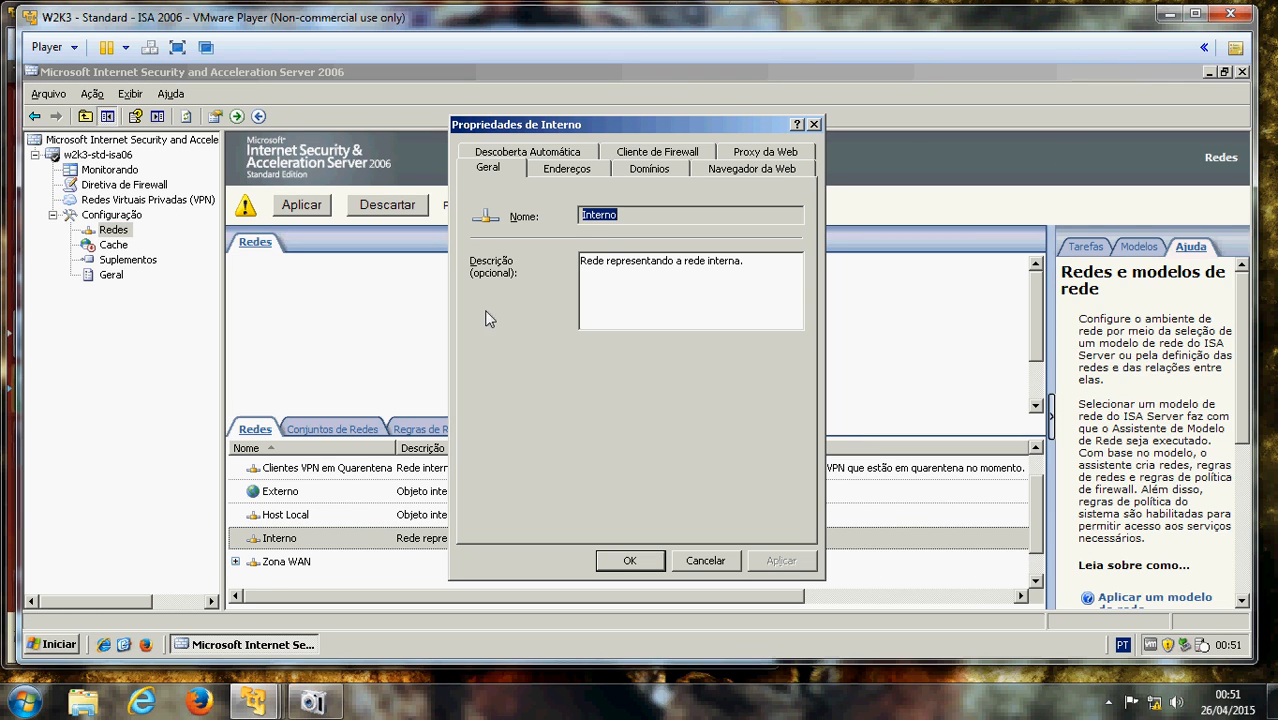
{"action": "left_click", "coordinate": [638, 174]}
{"action": "left_click", "coordinate": [578, 172]}
{"action": "left_click", "coordinate": [740, 238]}
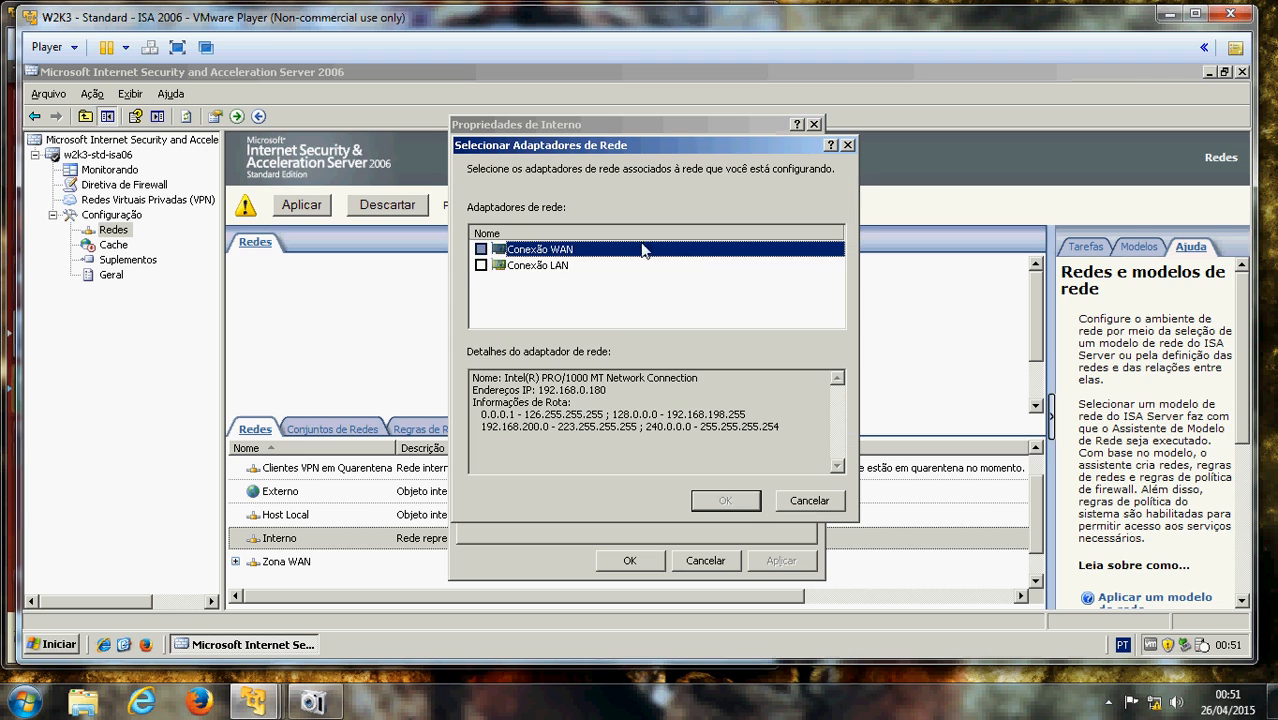
{"action": "left_click", "coordinate": [480, 266]}
{"action": "left_click", "coordinate": [727, 500]}
{"action": "left_click", "coordinate": [630, 561]}
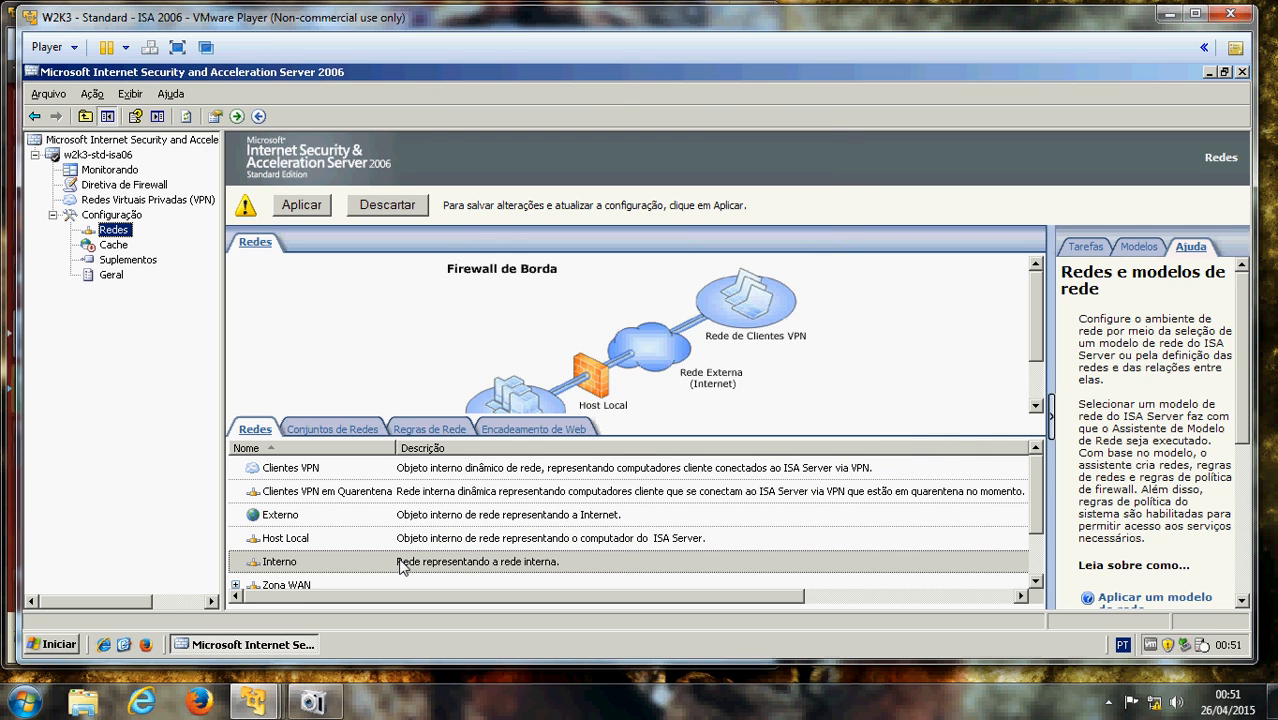
Review the Zona WAN network's IP address ranges in its properties and close the dialog
{"action": "left_click", "coordinate": [327, 565]}
{"action": "right_click", "coordinate": [327, 569]}
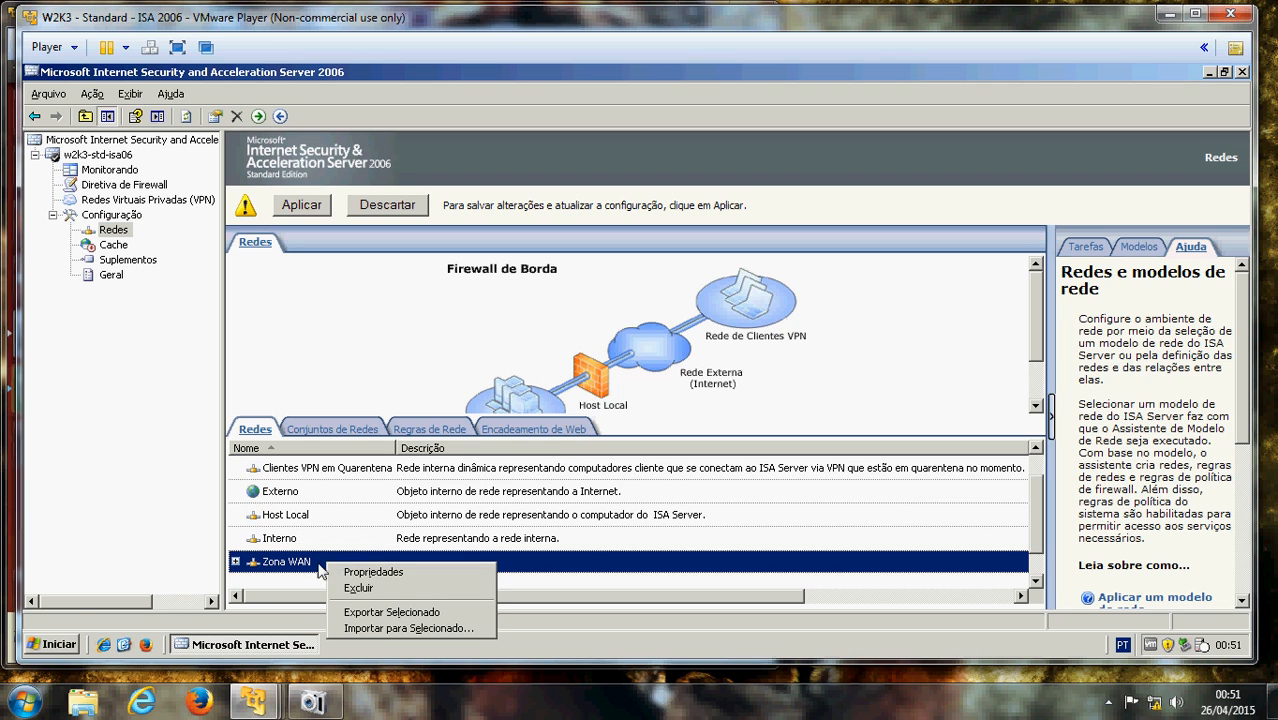
{"action": "left_click", "coordinate": [333, 572]}
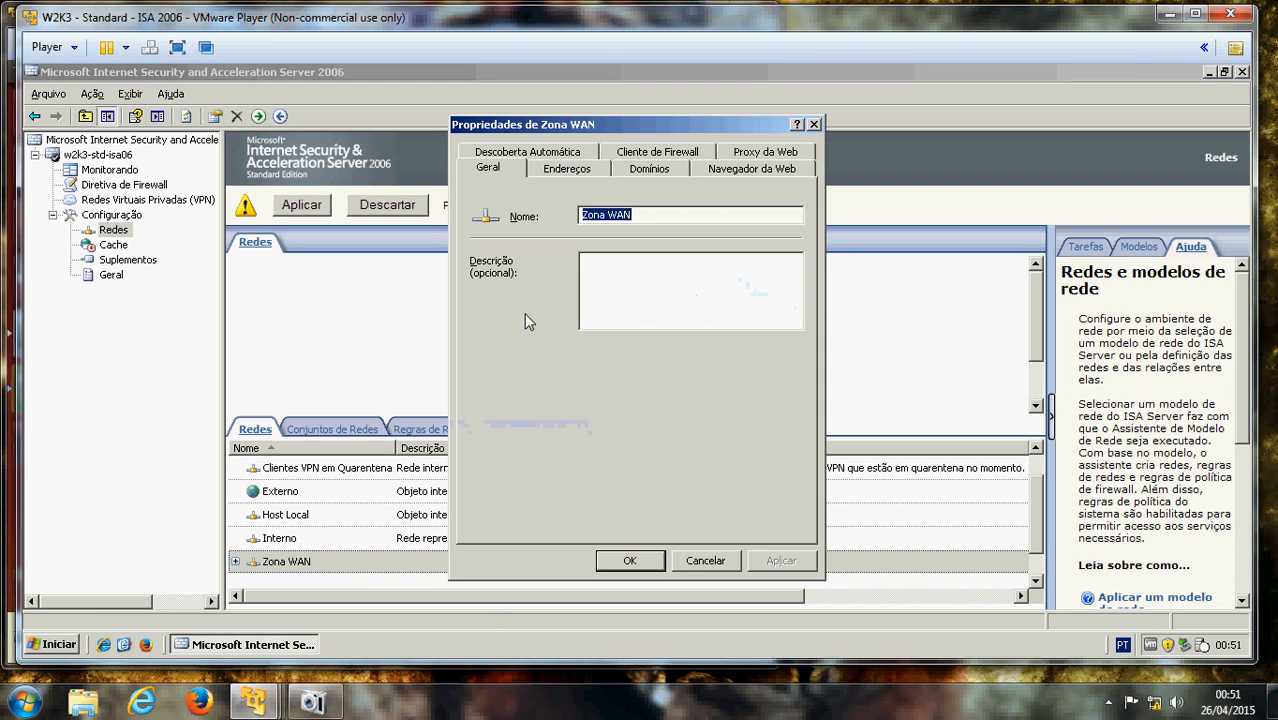
{"action": "left_click", "coordinate": [596, 170]}
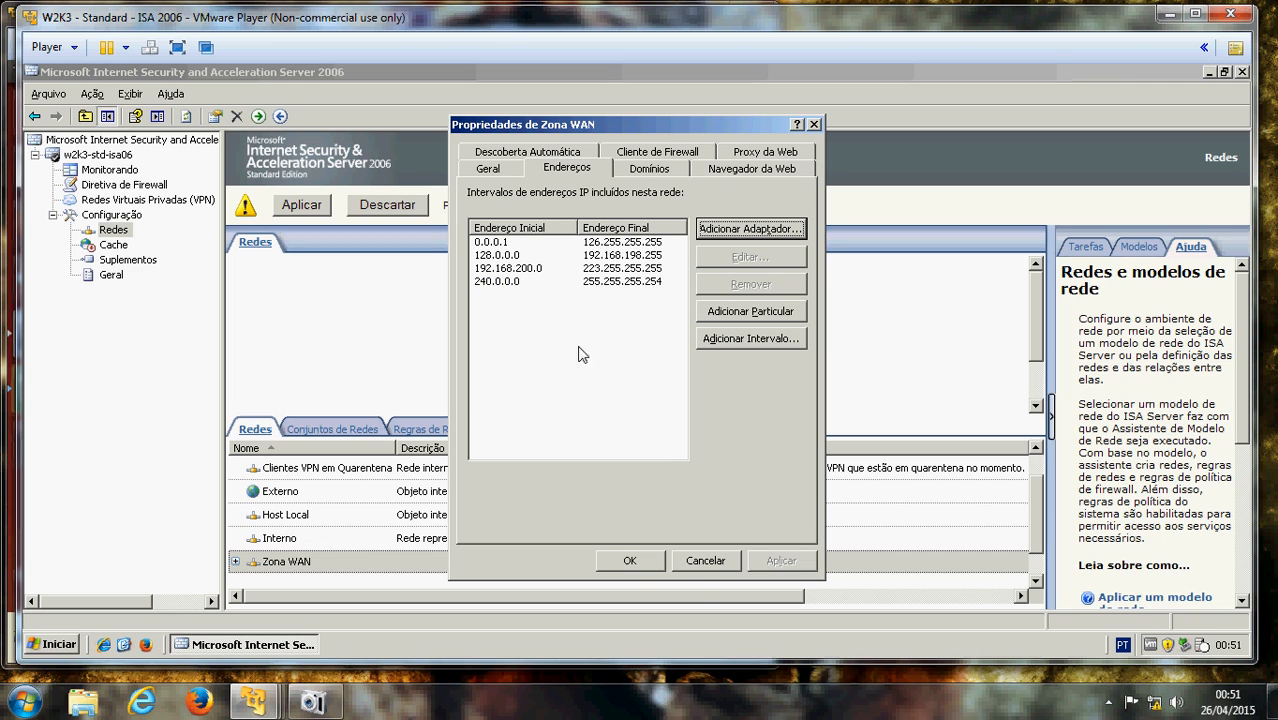
{"action": "left_click", "coordinate": [645, 568]}
Review the Interno network's address, domain, web browser, web proxy, firewall client and auto-discovery settings, and close its properties
{"action": "left_click", "coordinate": [341, 541]}
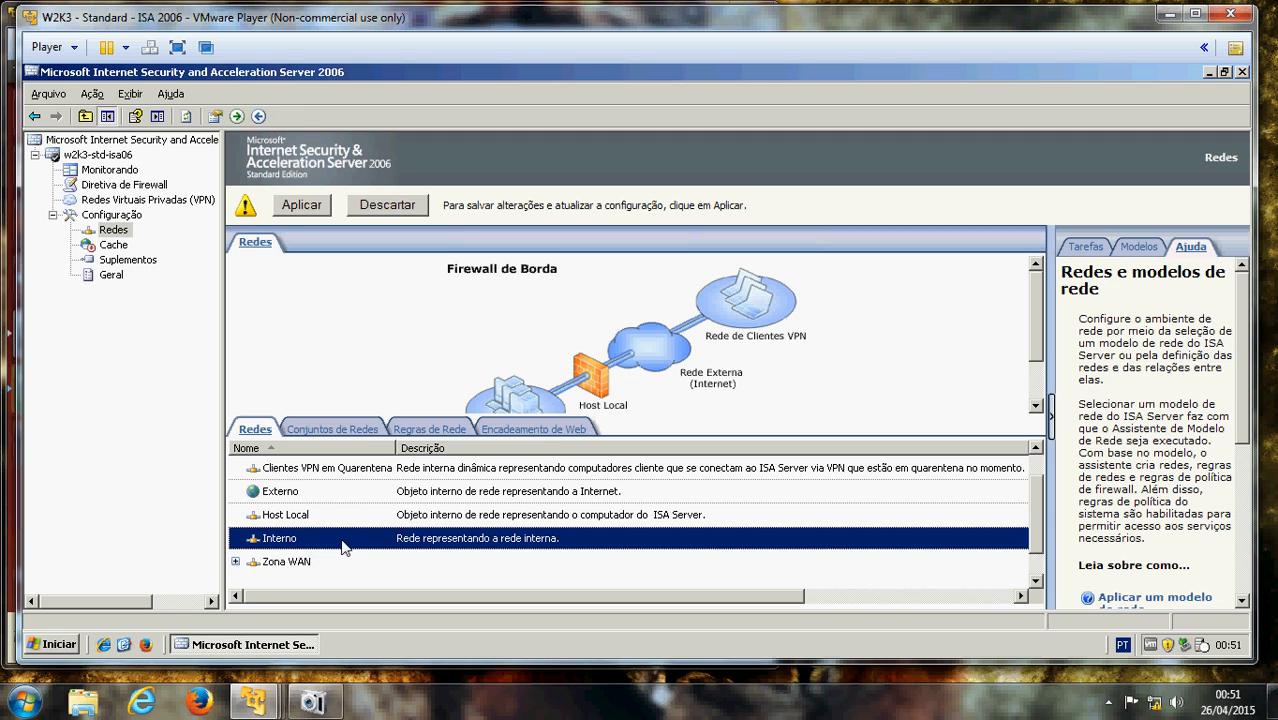
{"action": "right_click", "coordinate": [341, 541]}
{"action": "left_click", "coordinate": [390, 551]}
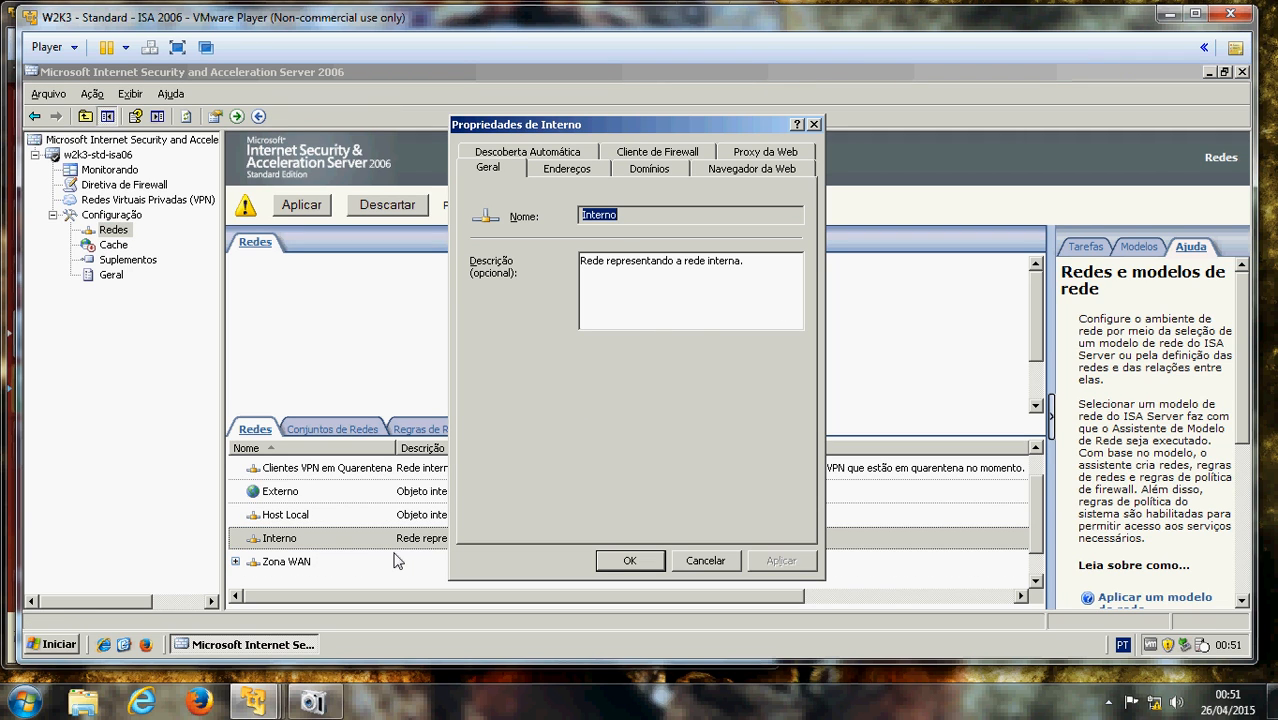
{"action": "left_click", "coordinate": [562, 172]}
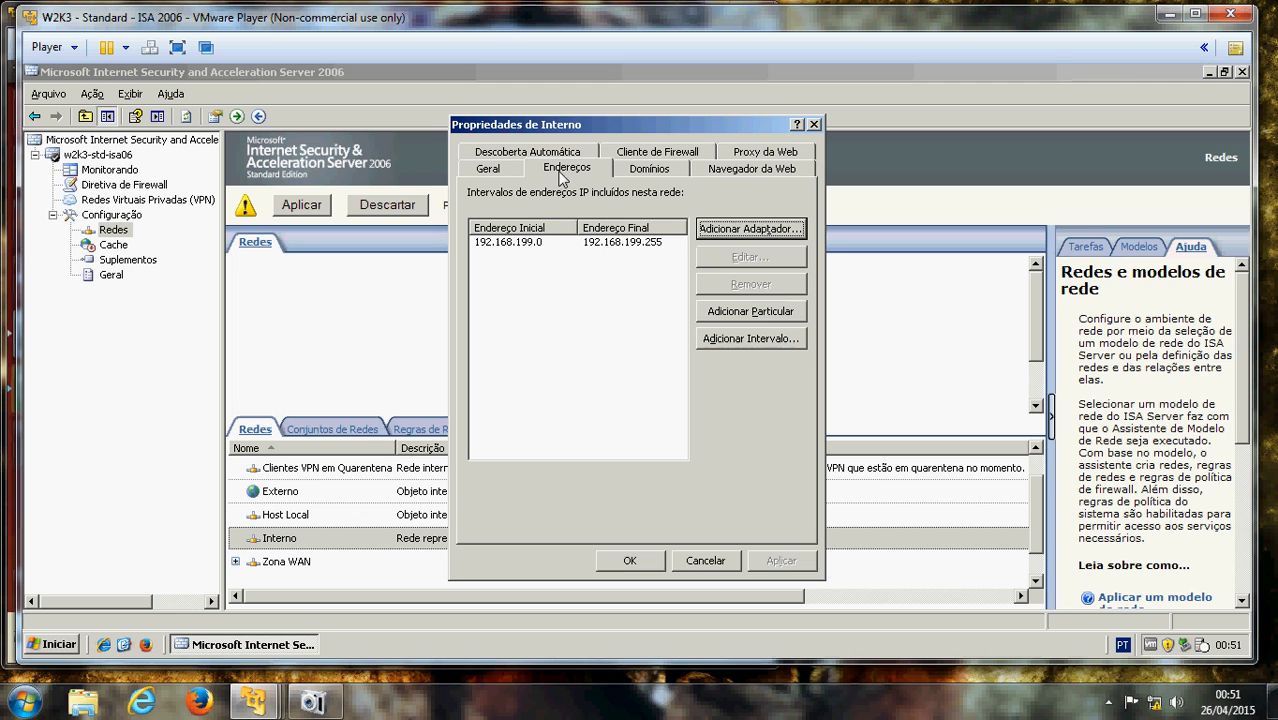
{"action": "left_click", "coordinate": [666, 172]}
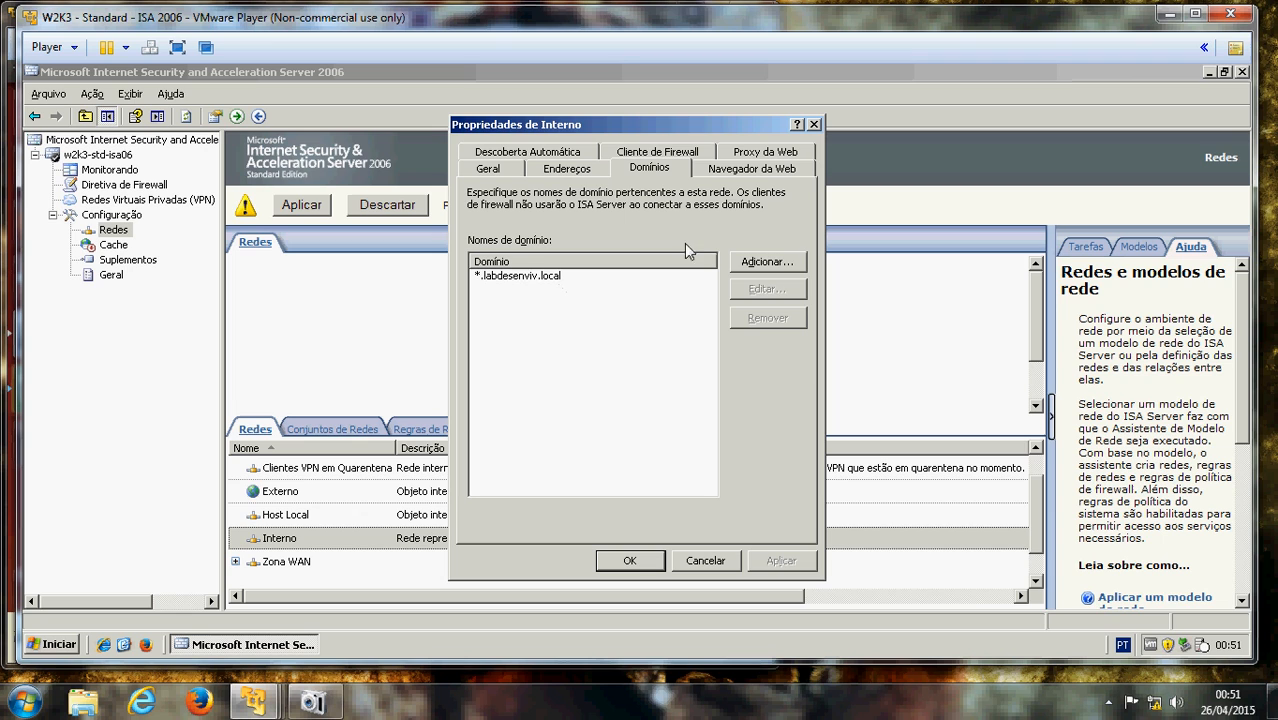
{"action": "left_click", "coordinate": [765, 173]}
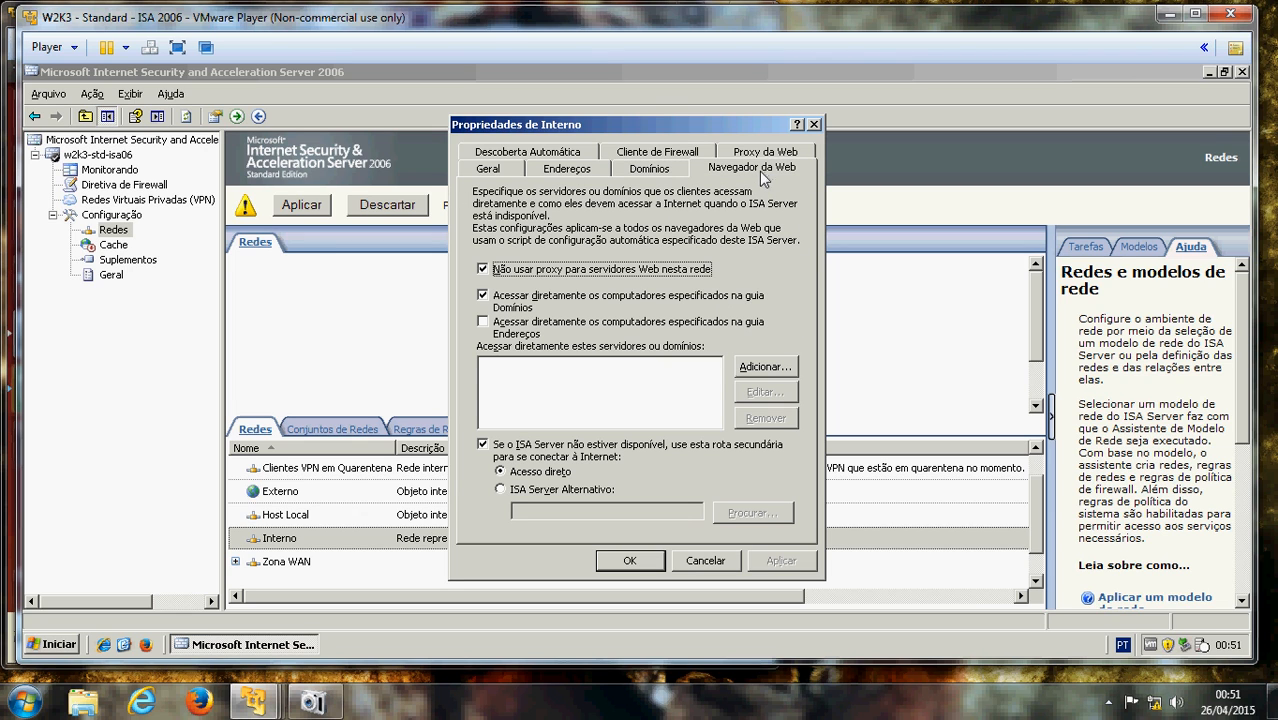
{"action": "left_click", "coordinate": [766, 152]}
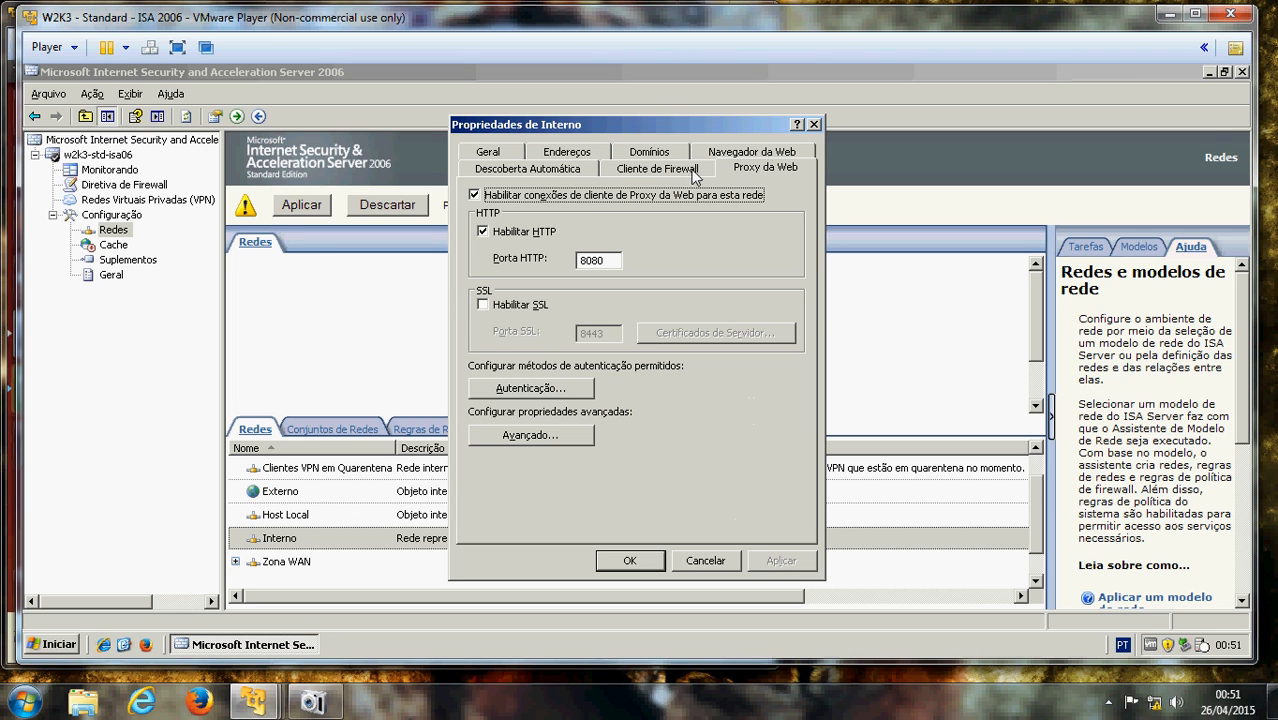
{"action": "left_click", "coordinate": [652, 172]}
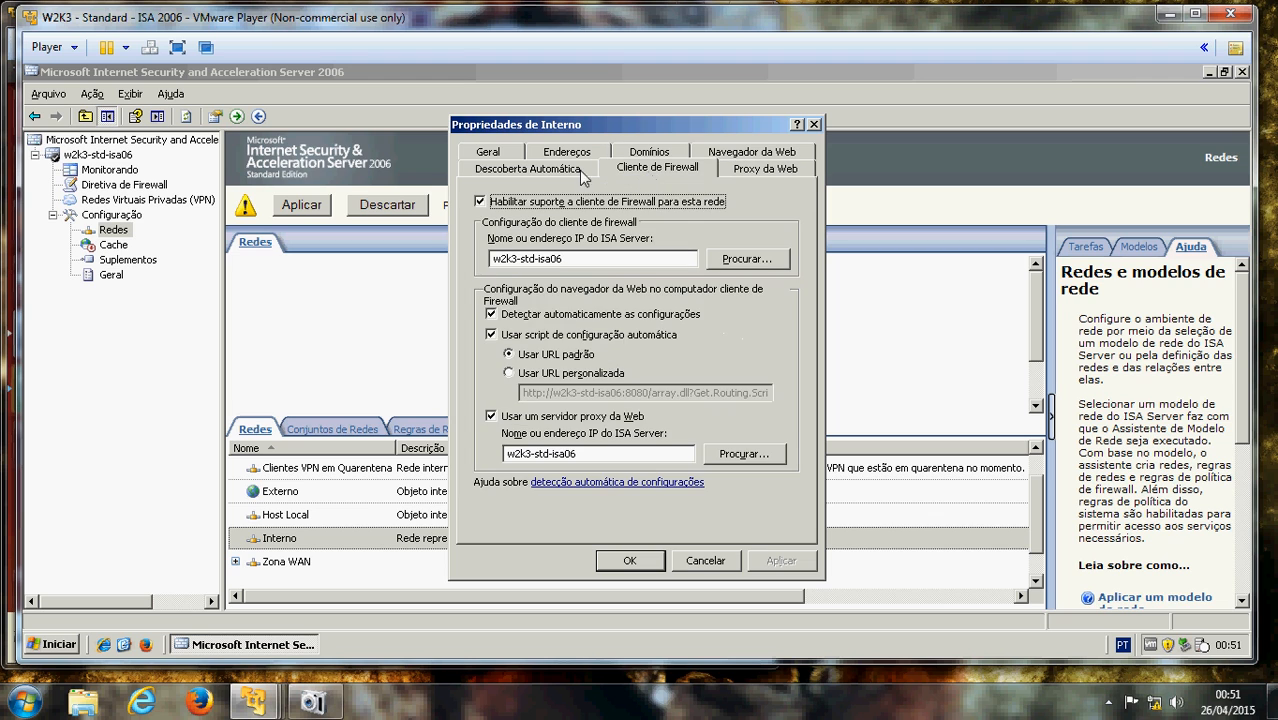
{"action": "left_click", "coordinate": [573, 172]}
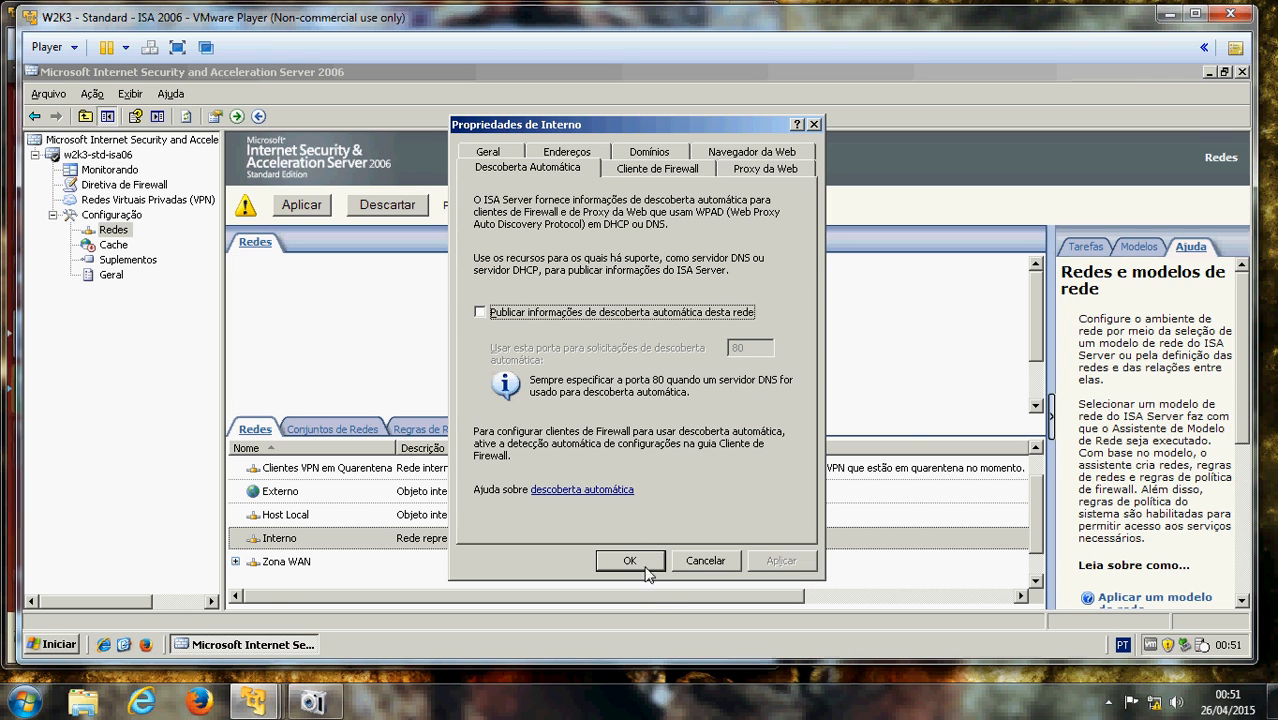
{"action": "left_click", "coordinate": [640, 562]}
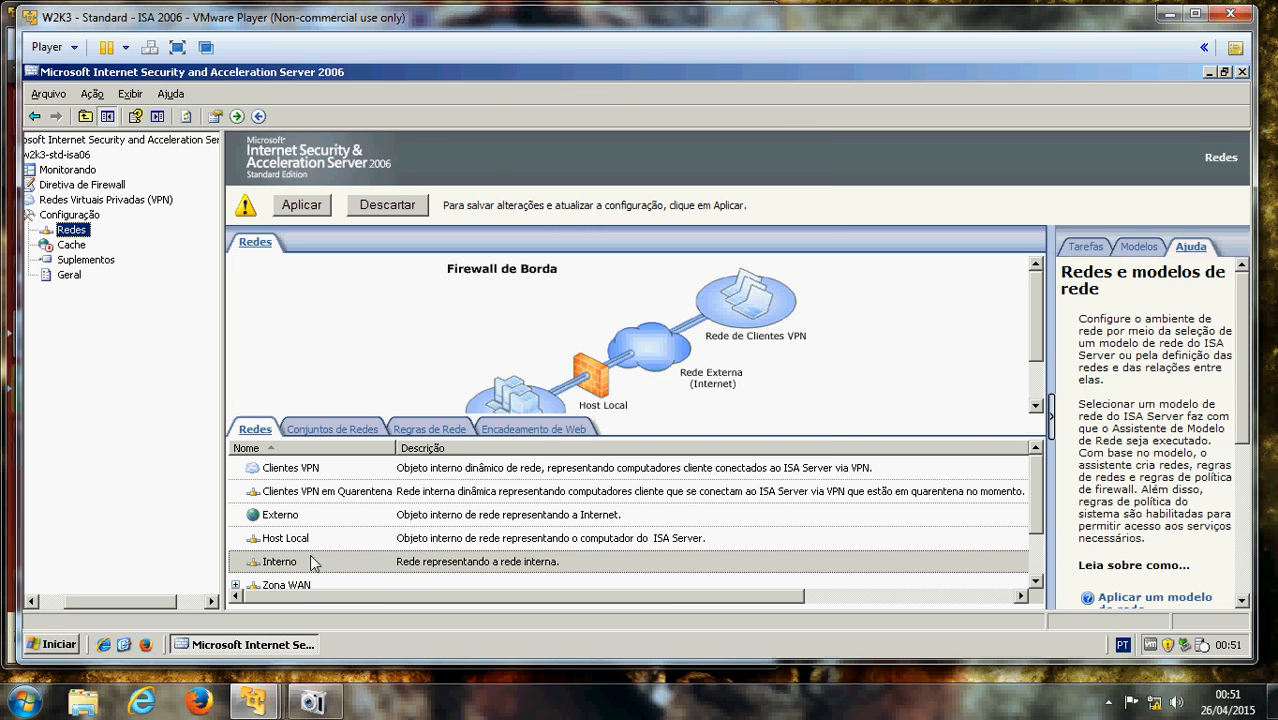
Review the Zona WAN network's address, domain, web browser, proxy and firewall client settings, and close its properties
{"action": "left_click", "coordinate": [349, 588]}
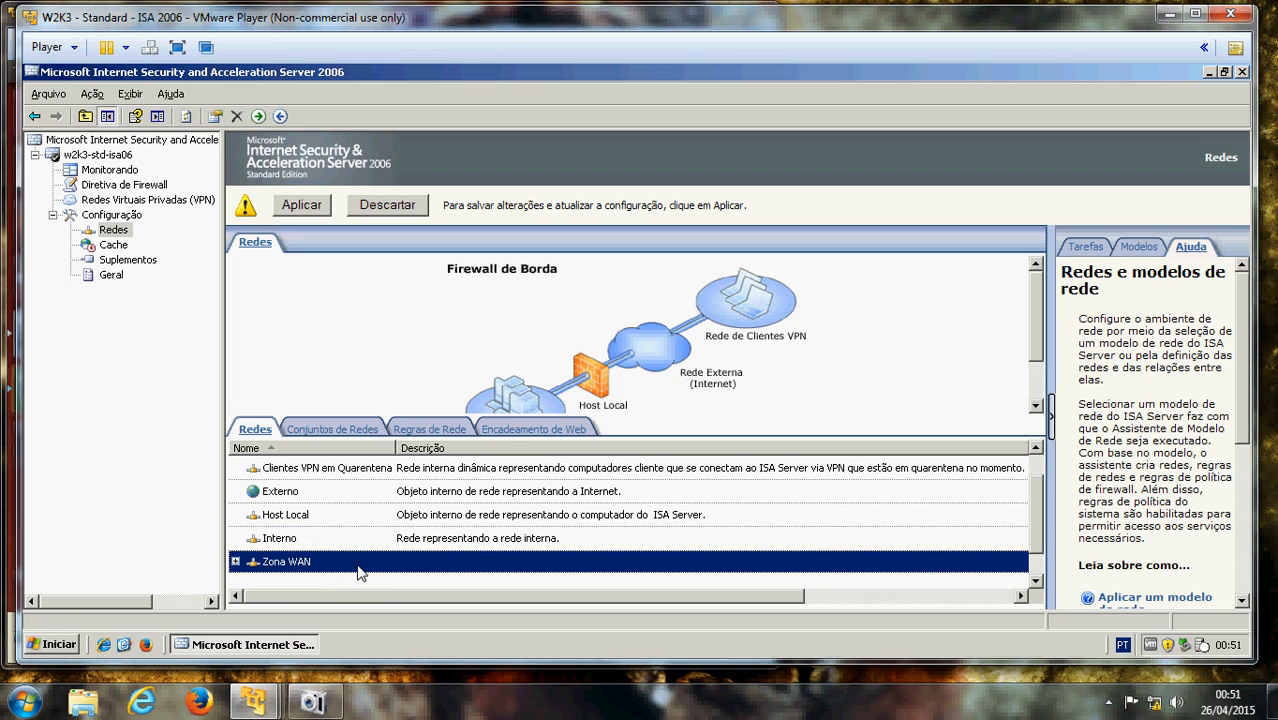
{"action": "right_click", "coordinate": [120, 234]}
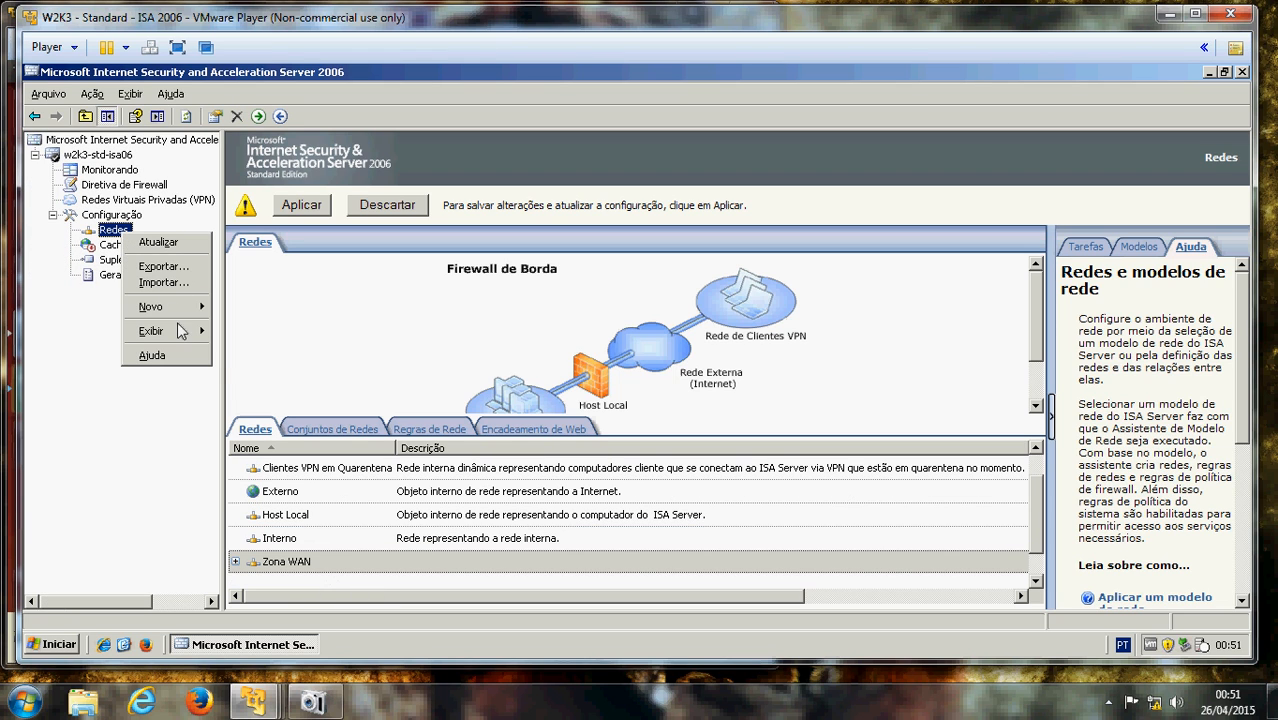
{"action": "mouse_move", "coordinate": [195, 308]}
{"action": "left_click", "coordinate": [145, 478]}
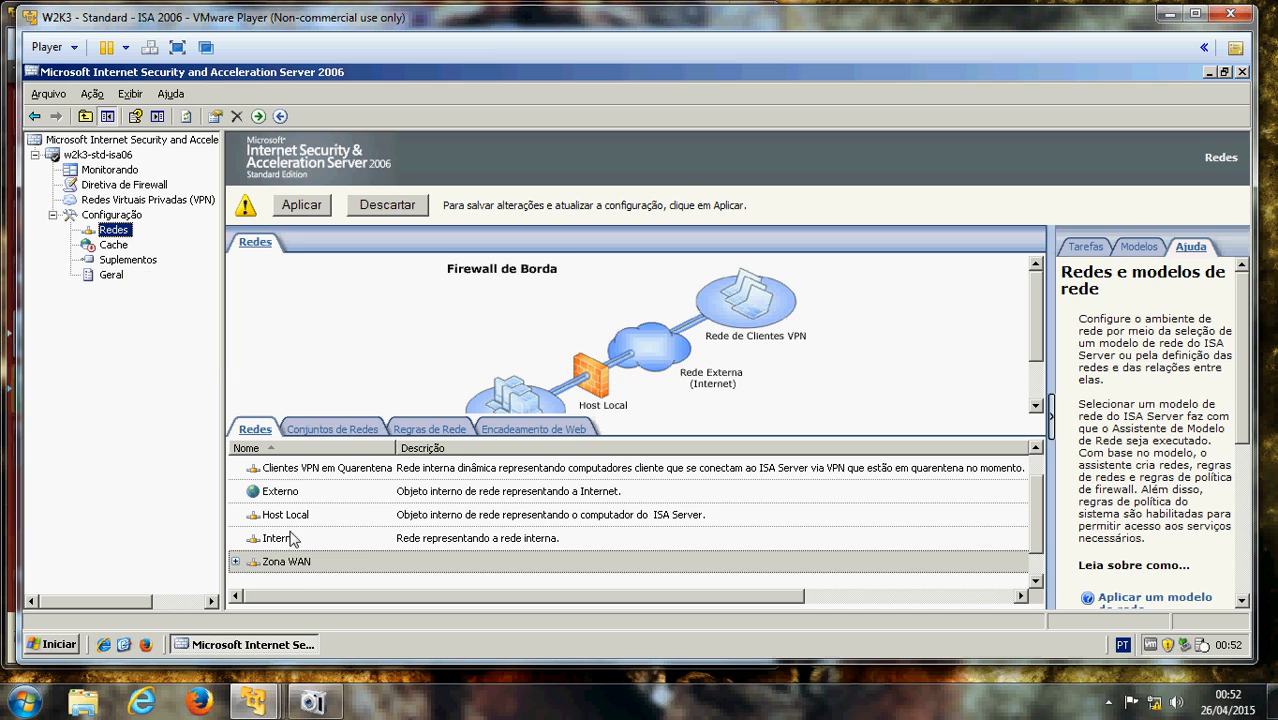
{"action": "right_click", "coordinate": [294, 566]}
{"action": "left_click", "coordinate": [338, 575]}
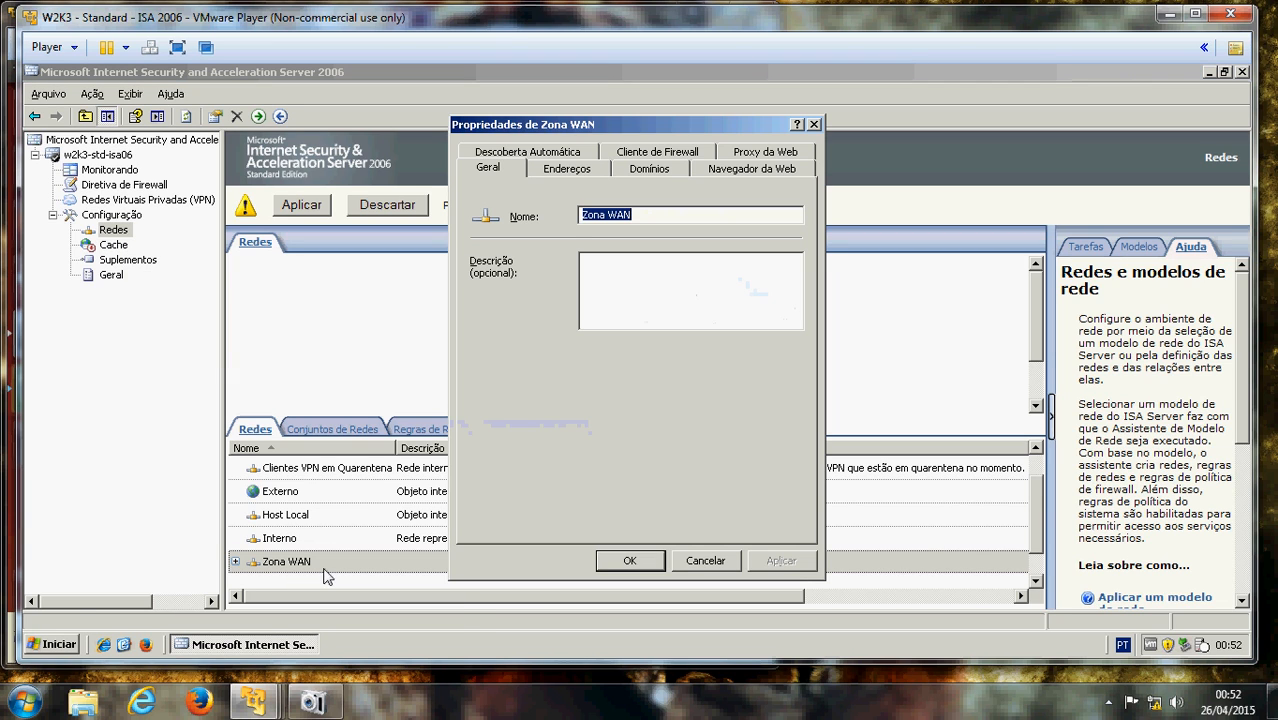
{"action": "left_click", "coordinate": [590, 172]}
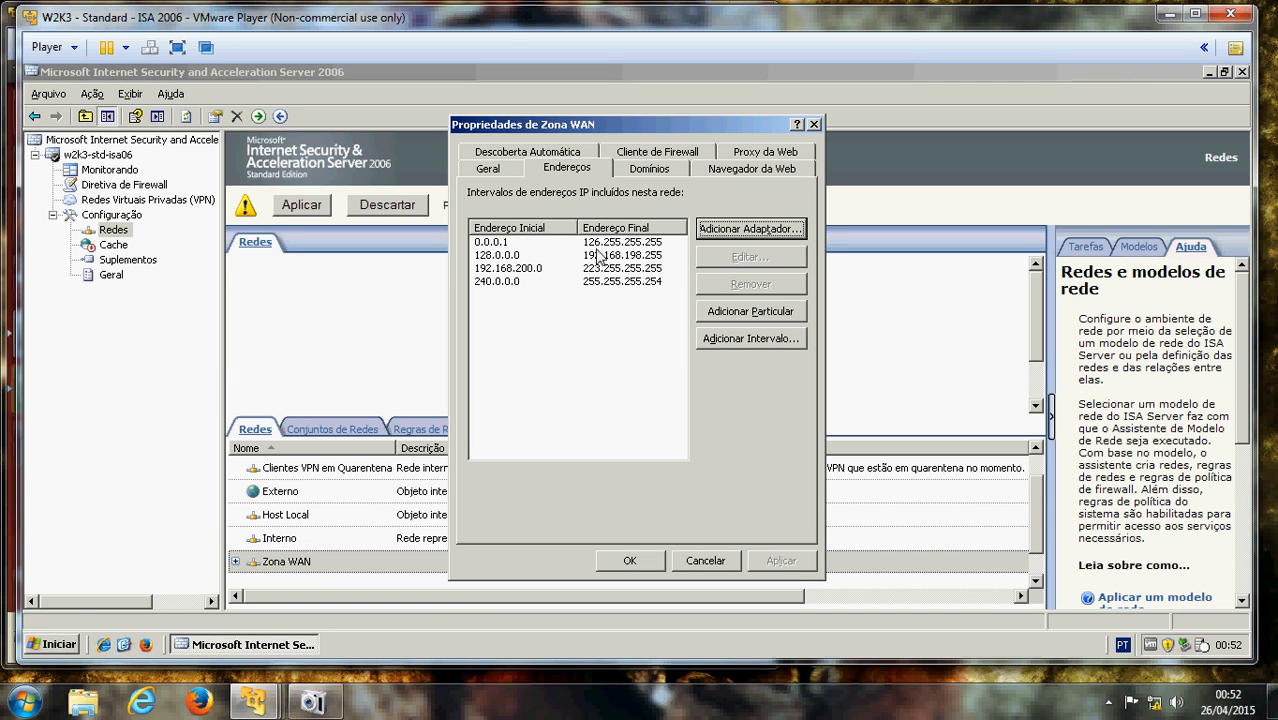
{"action": "left_click", "coordinate": [648, 169]}
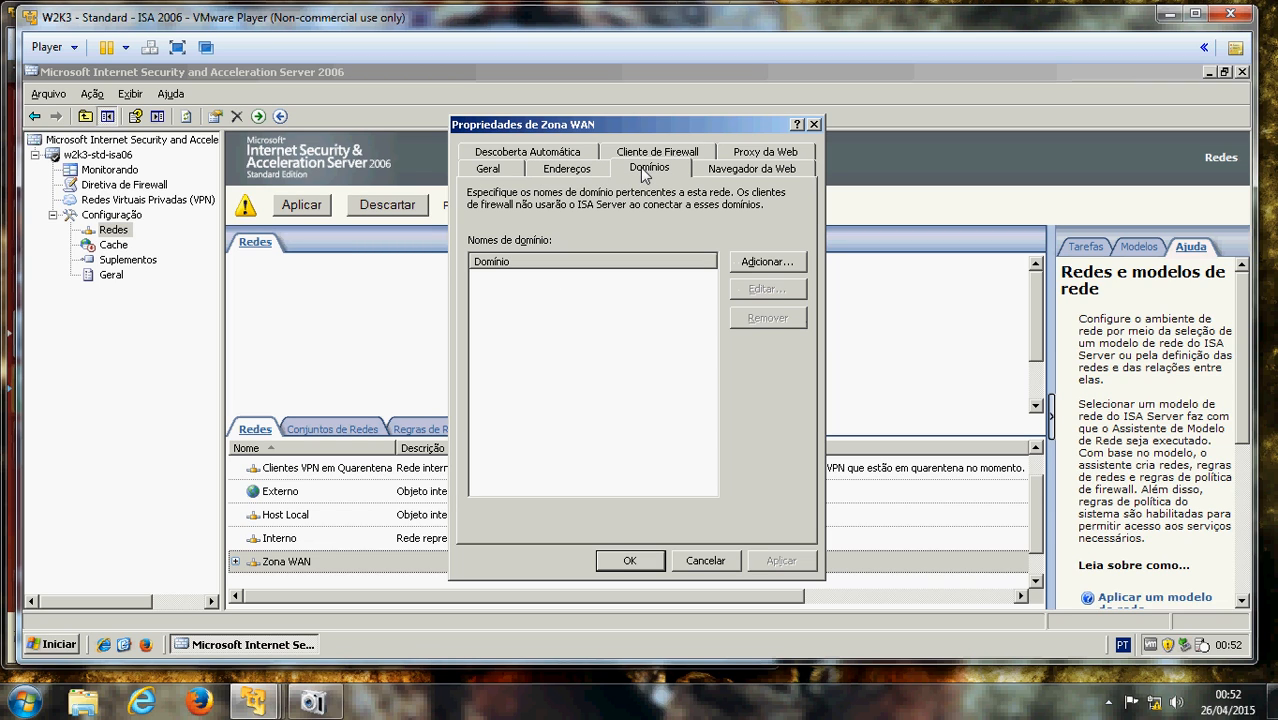
{"action": "left_click", "coordinate": [740, 170]}
{"action": "left_click", "coordinate": [800, 153]}
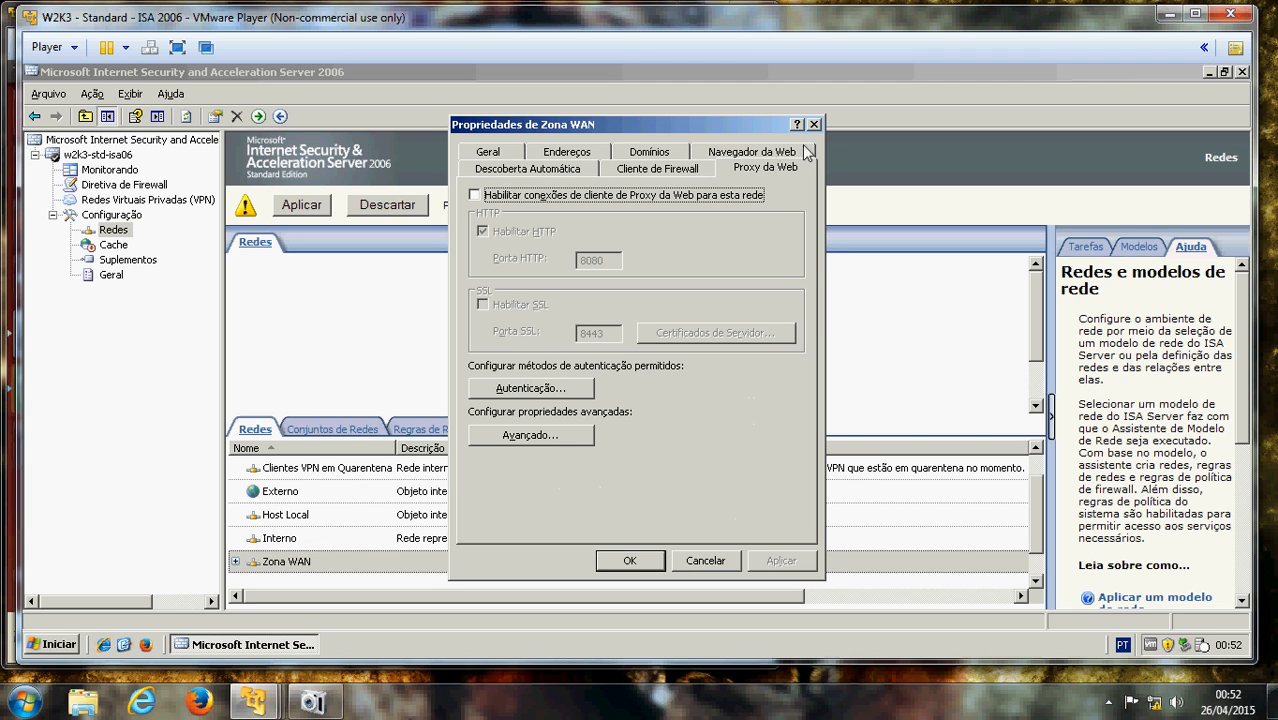
{"action": "left_click", "coordinate": [688, 170]}
{"action": "left_click", "coordinate": [637, 568]}
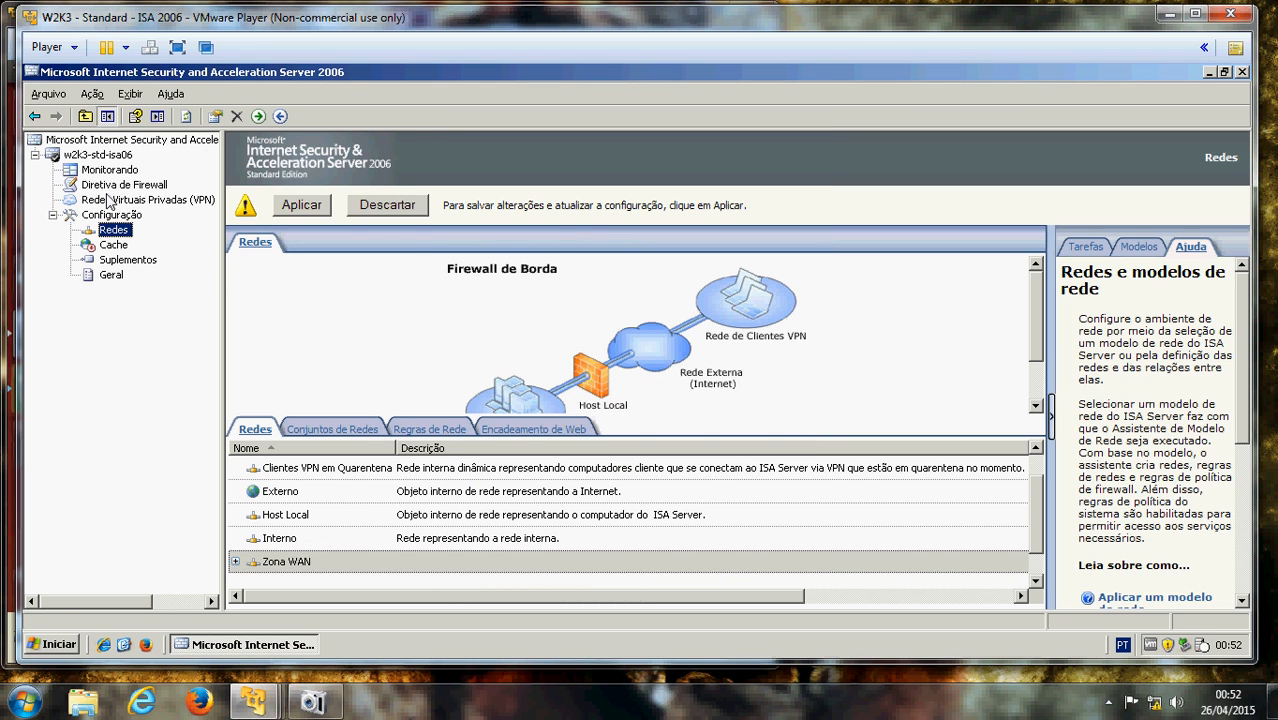
Show the firewall policy rules and apply the pending ISA Server configuration changes
{"action": "left_click", "coordinate": [108, 188]}
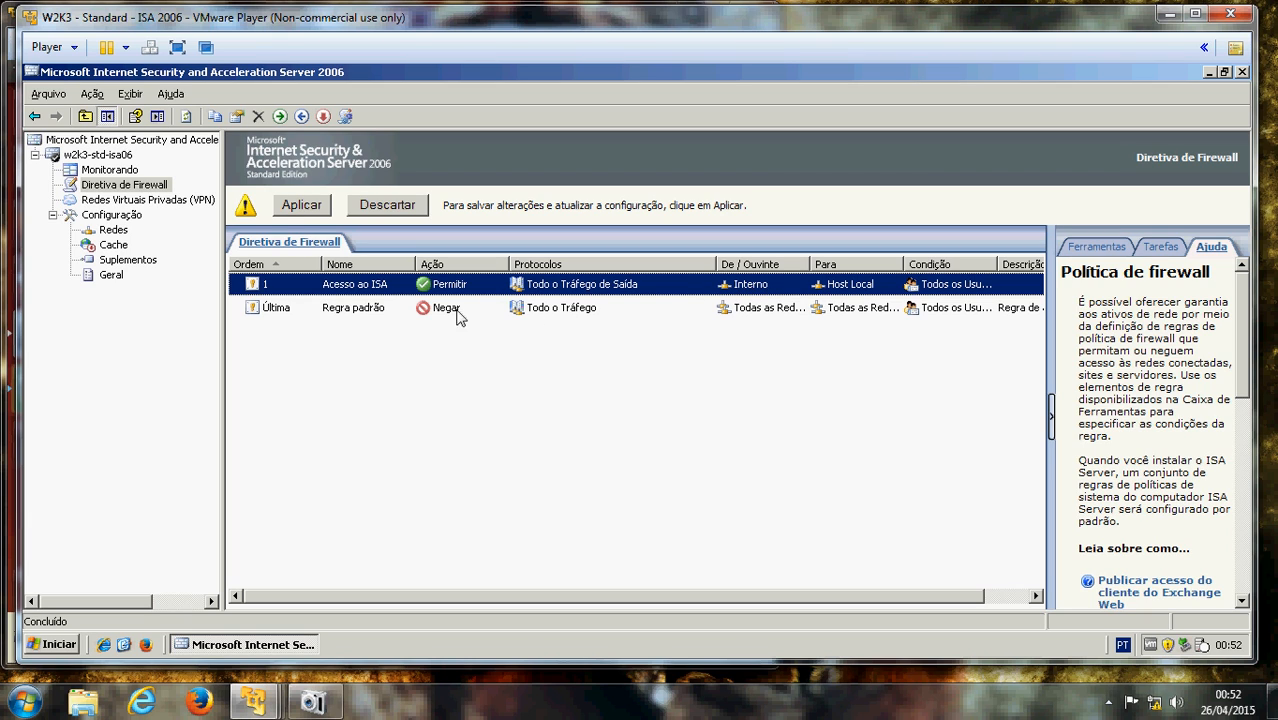
{"action": "left_click", "coordinate": [312, 207]}
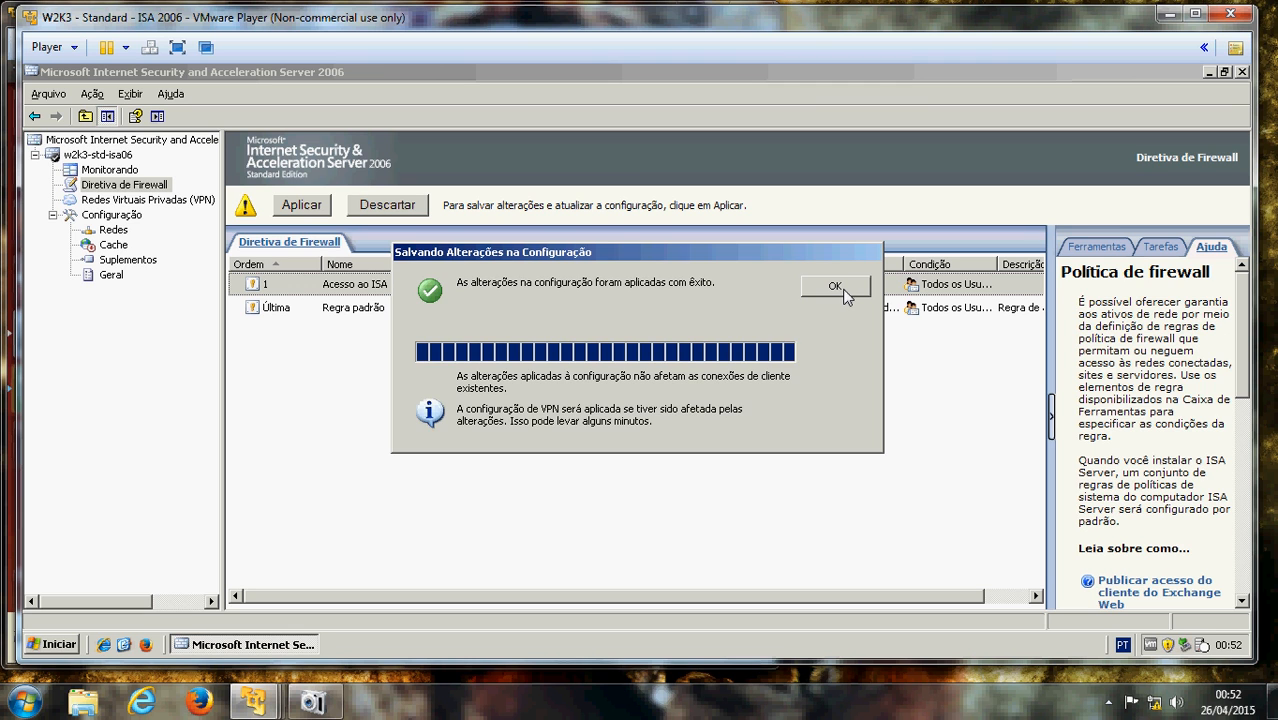
{"action": "left_click", "coordinate": [836, 287]}
Switch to the Ubuntu virtual machine, ping 192.168.199.200 again from the terminal, and stop after a few replies
{"action": "mouse_move", "coordinate": [248, 710]}
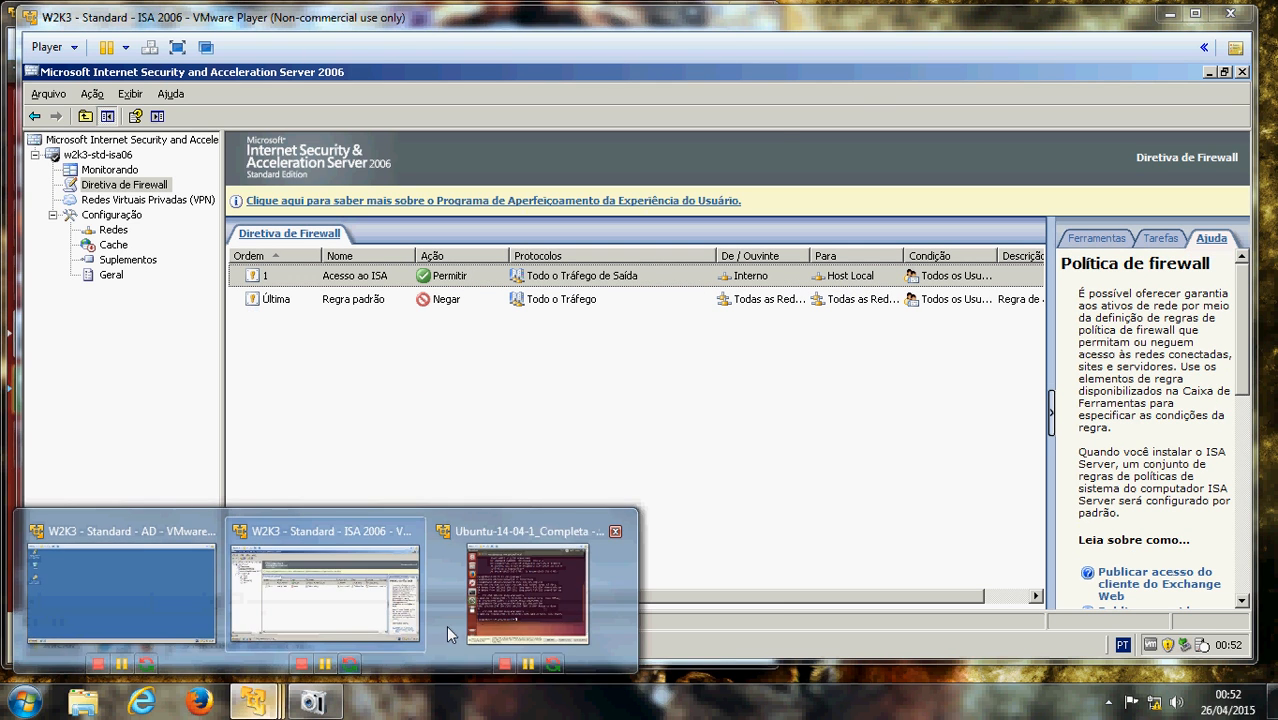
{"action": "left_click", "coordinate": [448, 628]}
{"action": "key", "text": "Up"}
{"action": "key", "text": "Return"}
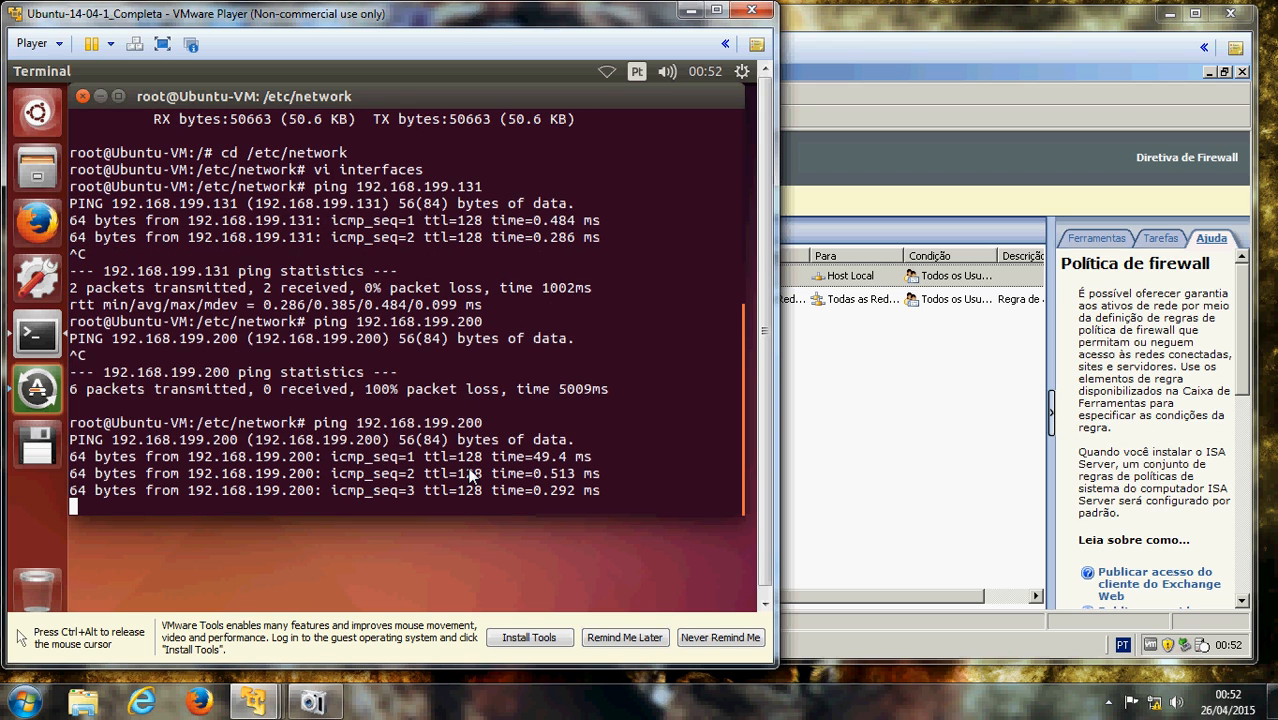
{"action": "key", "text": "ctrl+c"}
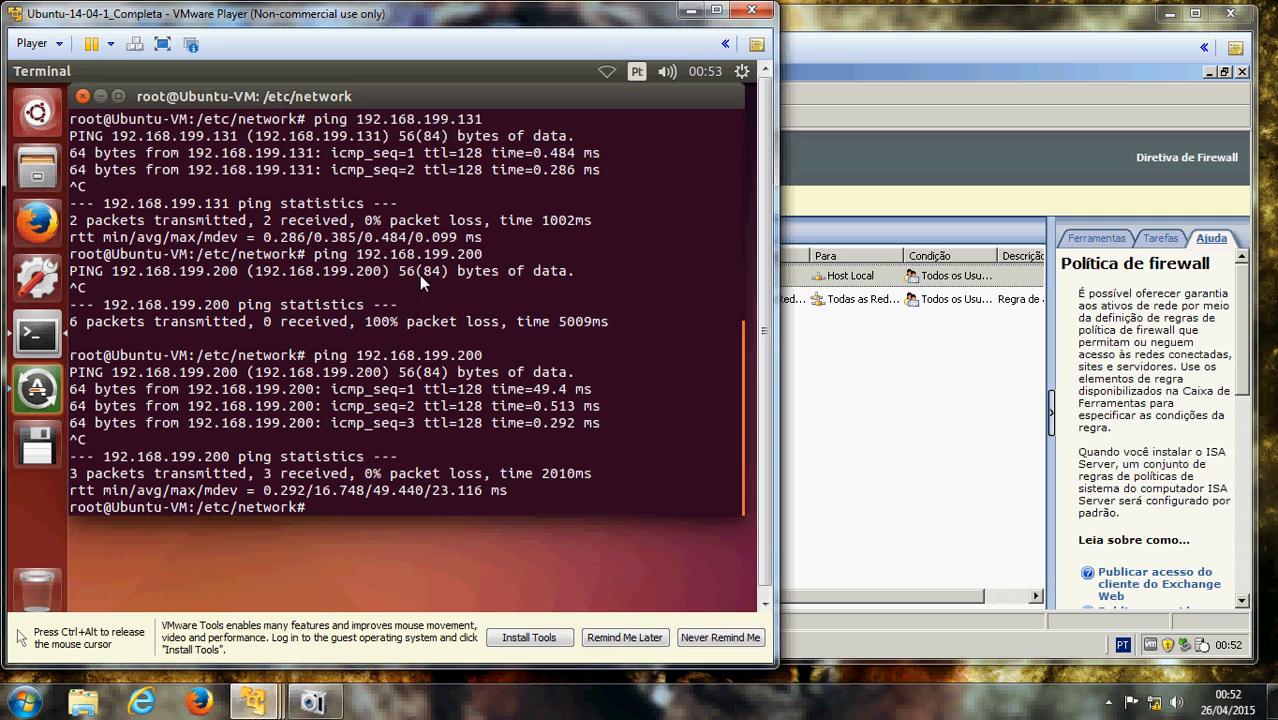
Return to the ISA 2006 virtual machine and close the ISA Server management console
{"action": "left_click", "coordinate": [870, 467]}
{"action": "left_click", "coordinate": [1242, 73]}
{"action": "left_click", "coordinate": [658, 368]}
Switch to the Ubuntu virtual machine and check the Zabbix server with "service zabbix-server status"
{"action": "mouse_move", "coordinate": [253, 700]}
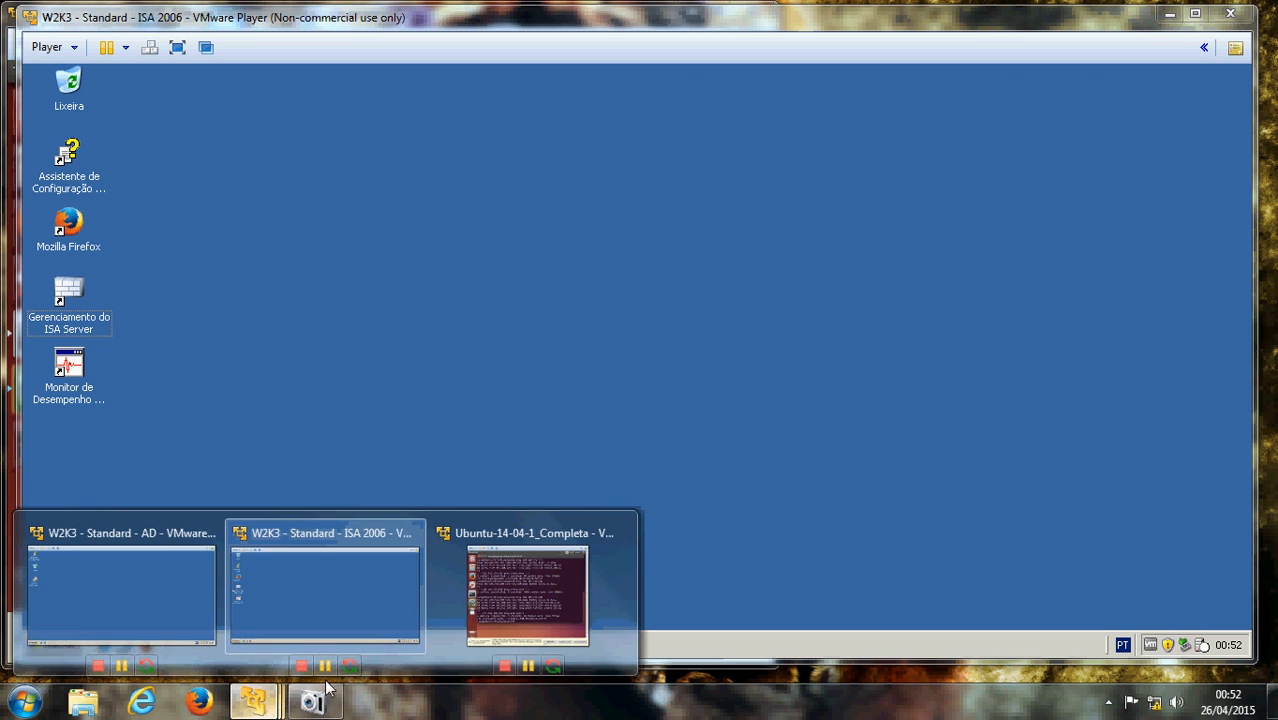
{"action": "left_click", "coordinate": [474, 580]}
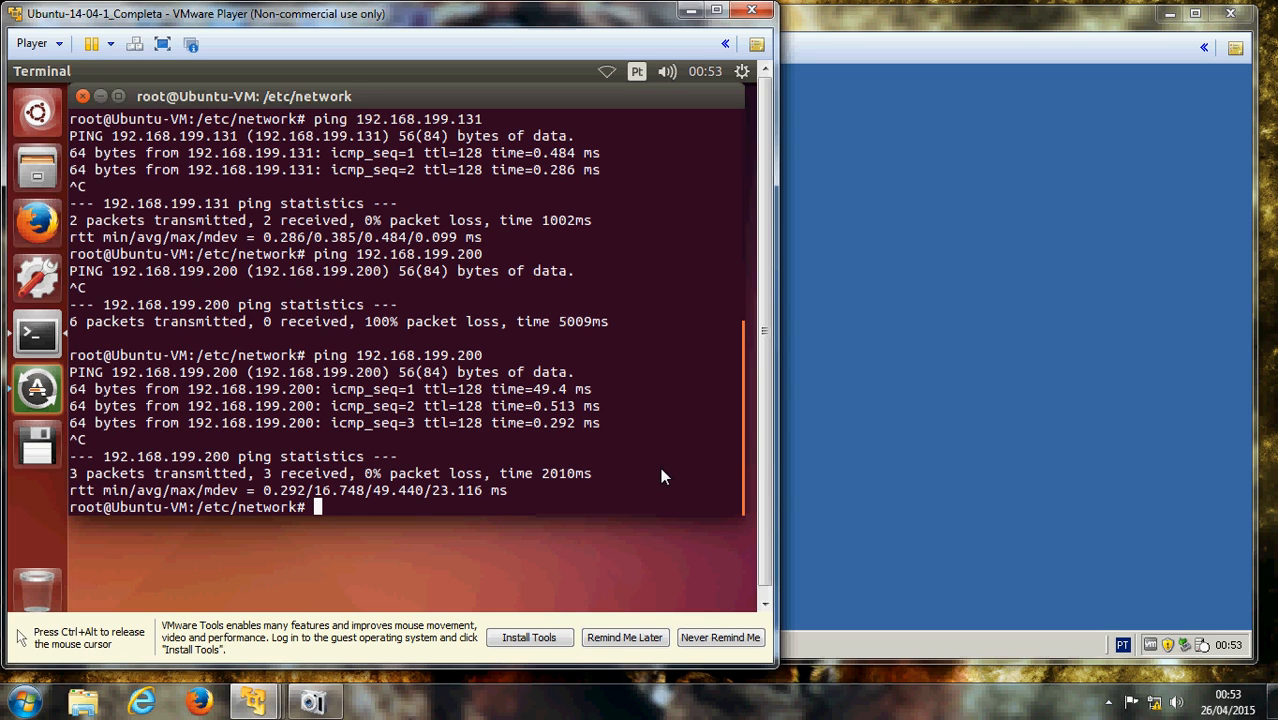
{"action": "type", "text": "serv"}
{"action": "type", "text": "ice "}
{"action": "type", "text": "zabb"}
{"action": "type", "text": "ox"}
{"action": "key", "text": "BackSpace"}
{"action": "key", "text": "BackSpace"}
{"action": "type", "text": "ix-server status"}
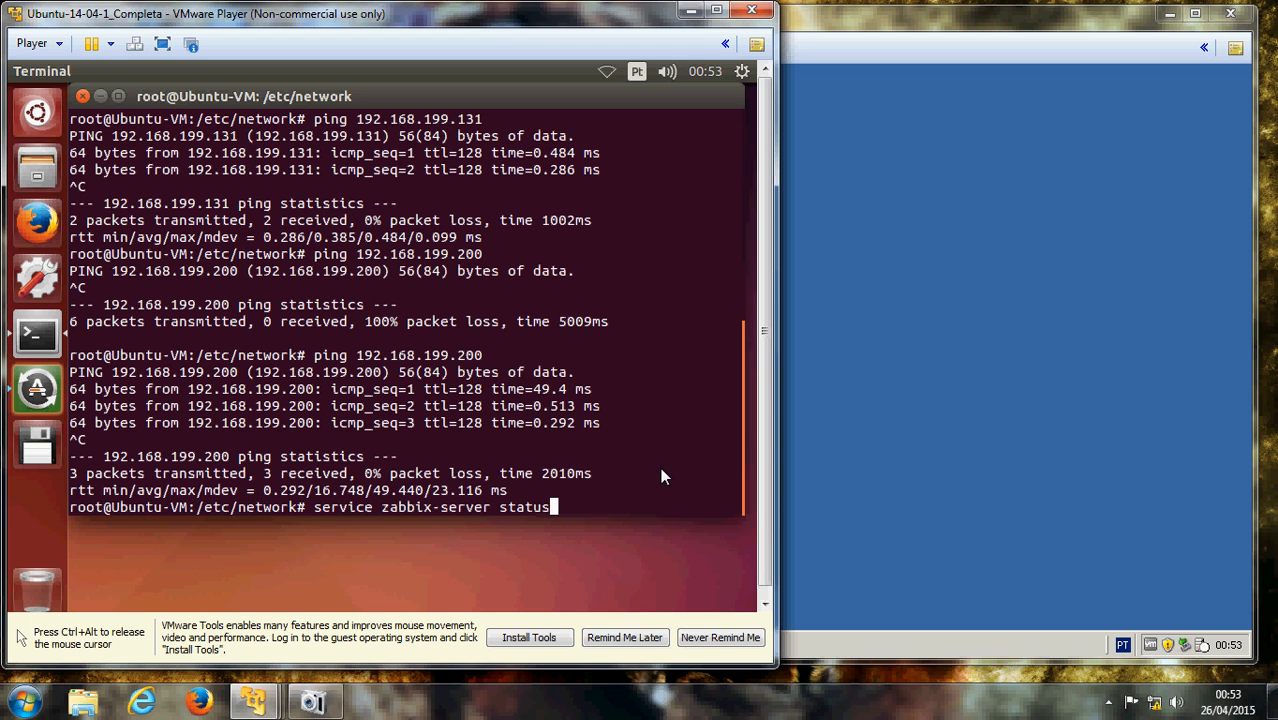
{"action": "key", "text": "Return"}
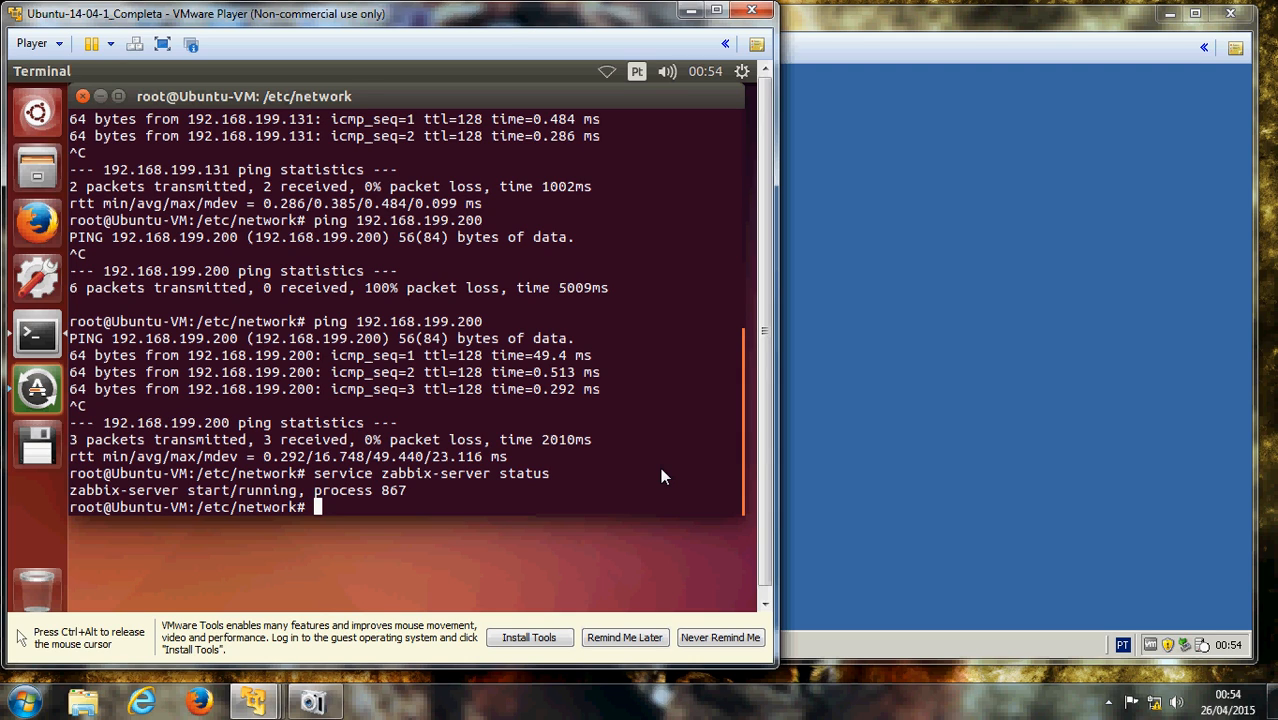
Try to query MySQL in the terminal with "service mysql service"
{"action": "type", "text": "service mysql "}
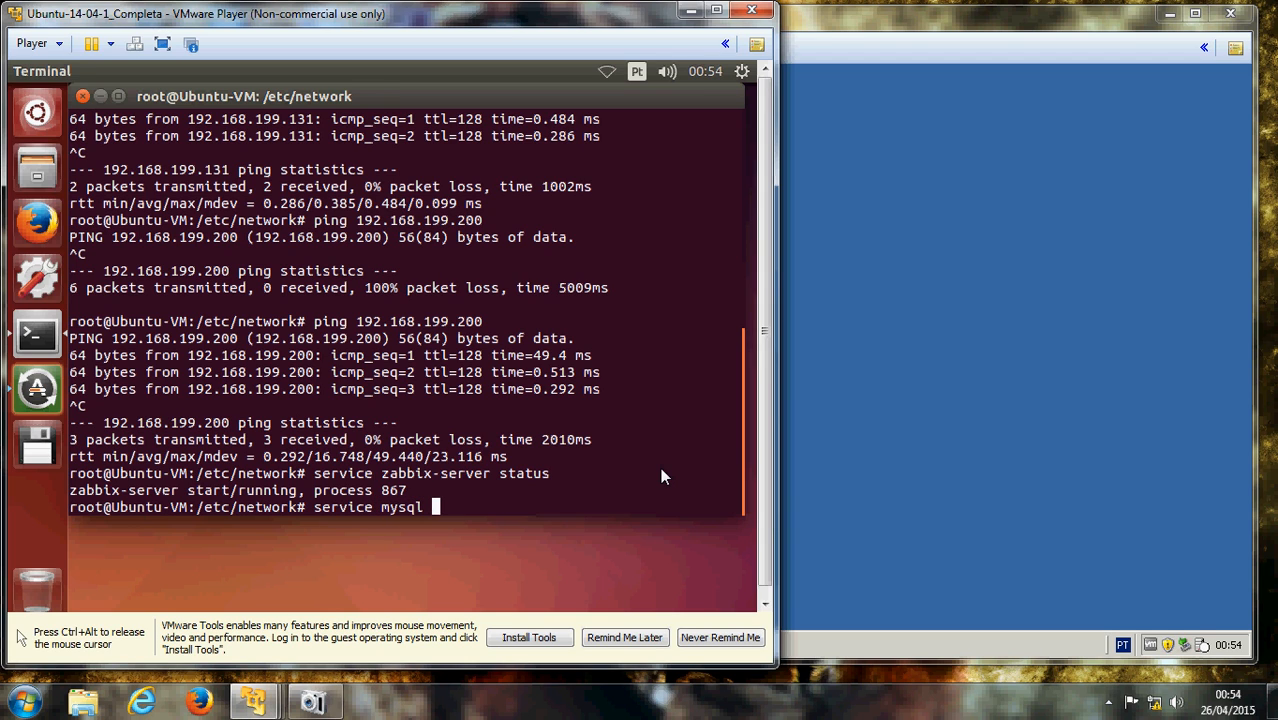
{"action": "type", "text": "service"}
{"action": "key", "text": "Return"}
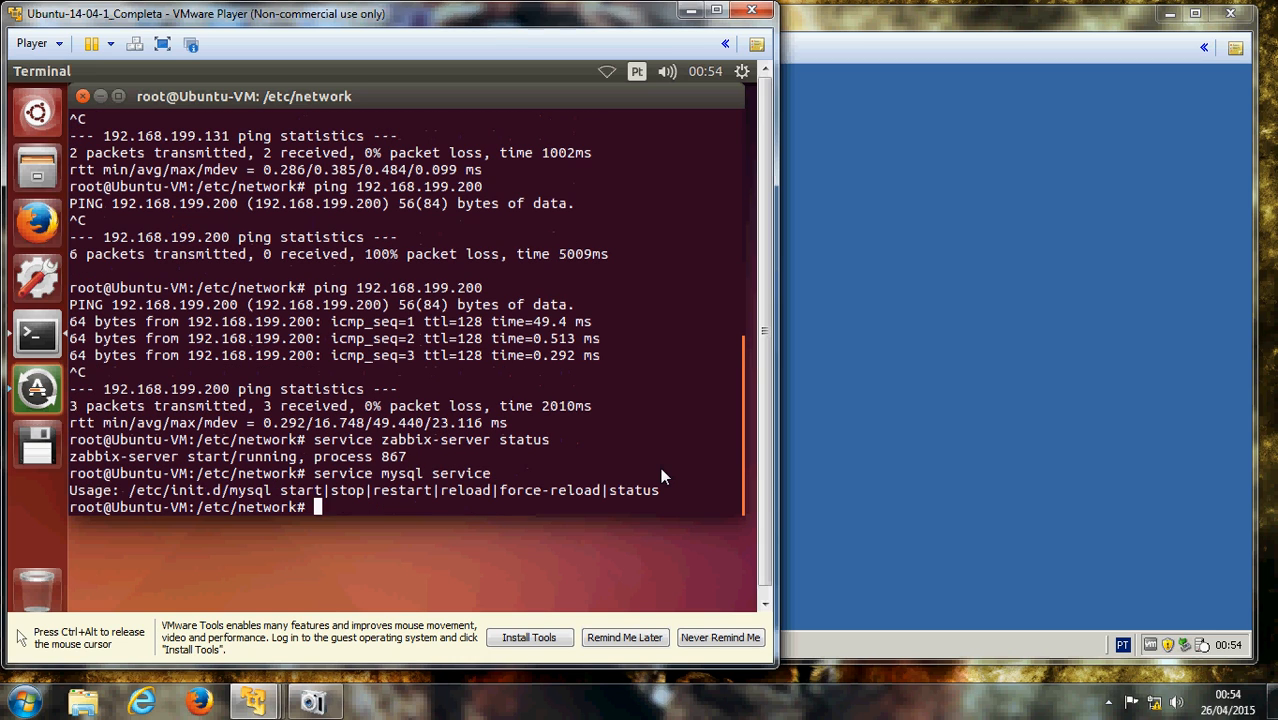
Correct the previous command to "service mysql status" and run it to check the MySQL service
{"action": "key", "text": "Up"}
{"action": "key", "text": "BackSpace"}
{"action": "key", "text": "BackSpace"}
{"action": "key", "text": "BackSpace"}
{"action": "key", "text": "BackSpace"}
{"action": "key", "text": "BackSpace"}
{"action": "key", "text": "BackSpace"}
{"action": "type", "text": "tatyus"}
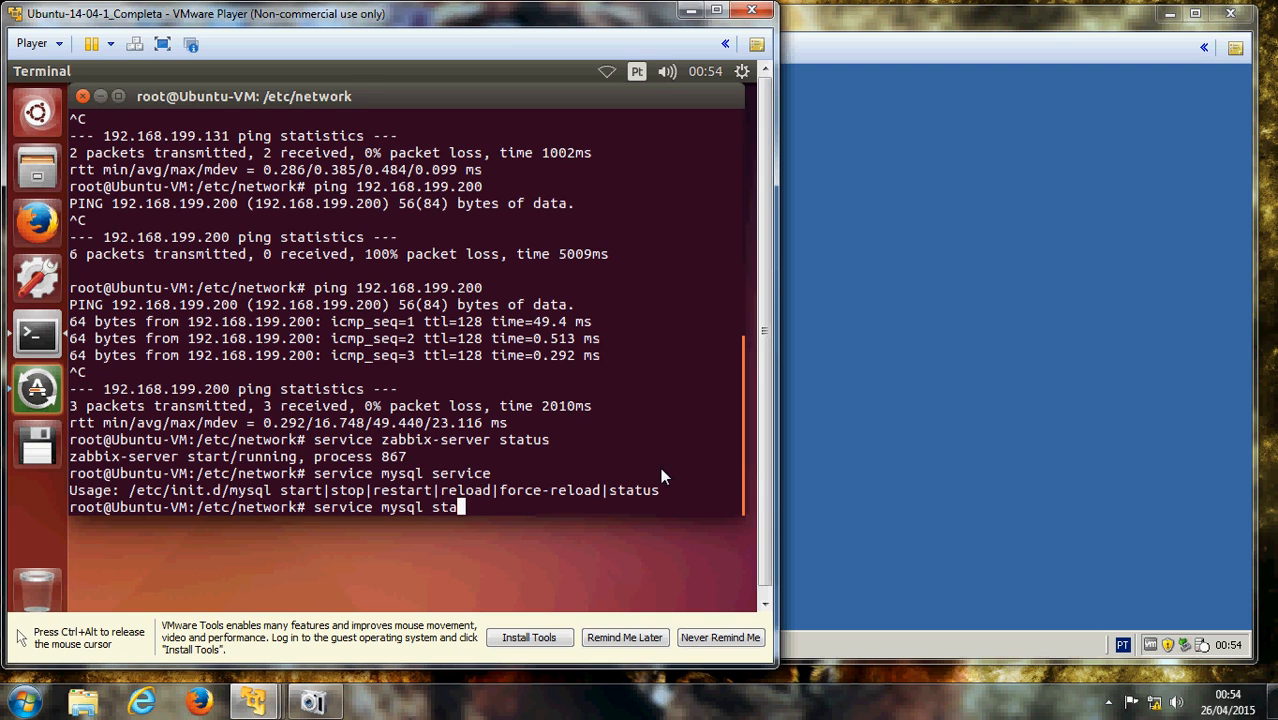
{"action": "key", "text": "BackSpace"}
{"action": "key", "text": "BackSpace"}
{"action": "key", "text": "BackSpace"}
{"action": "type", "text": "us"}
{"action": "key", "text": "Return"}
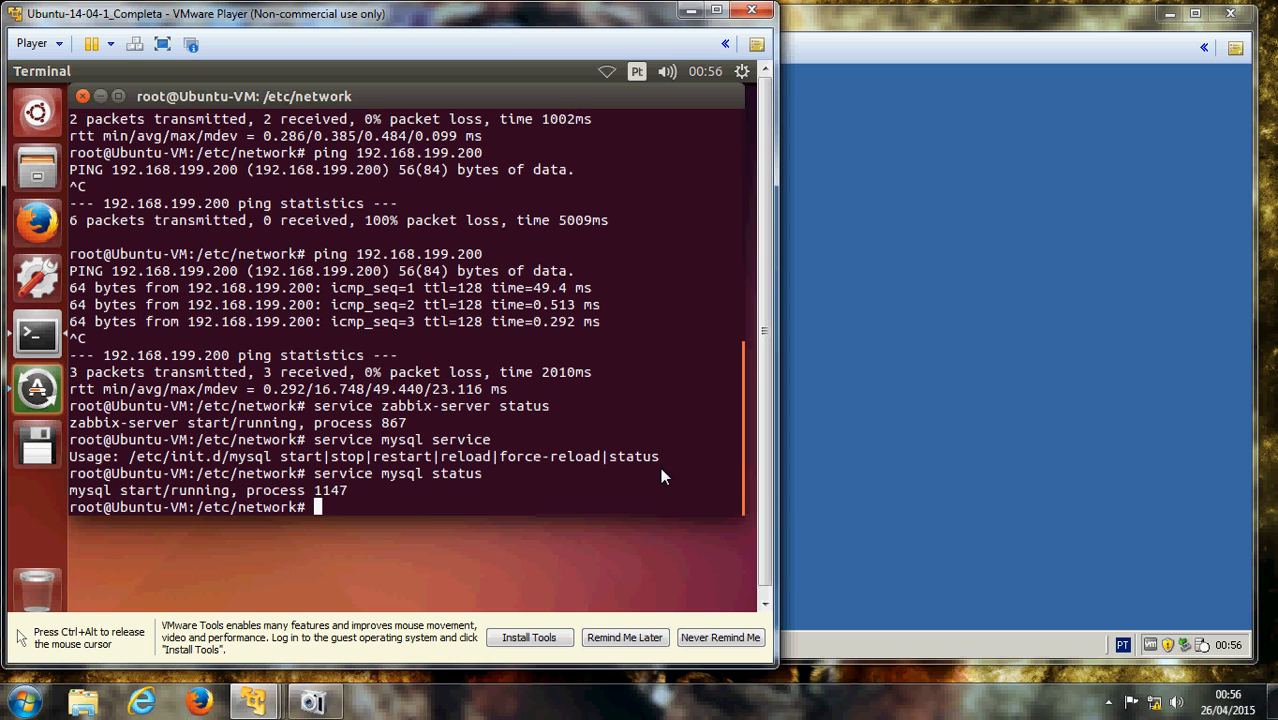
{"action": "key", "text": "ctrl+alt"}
{"action": "left_click", "coordinate": [306, 708]}
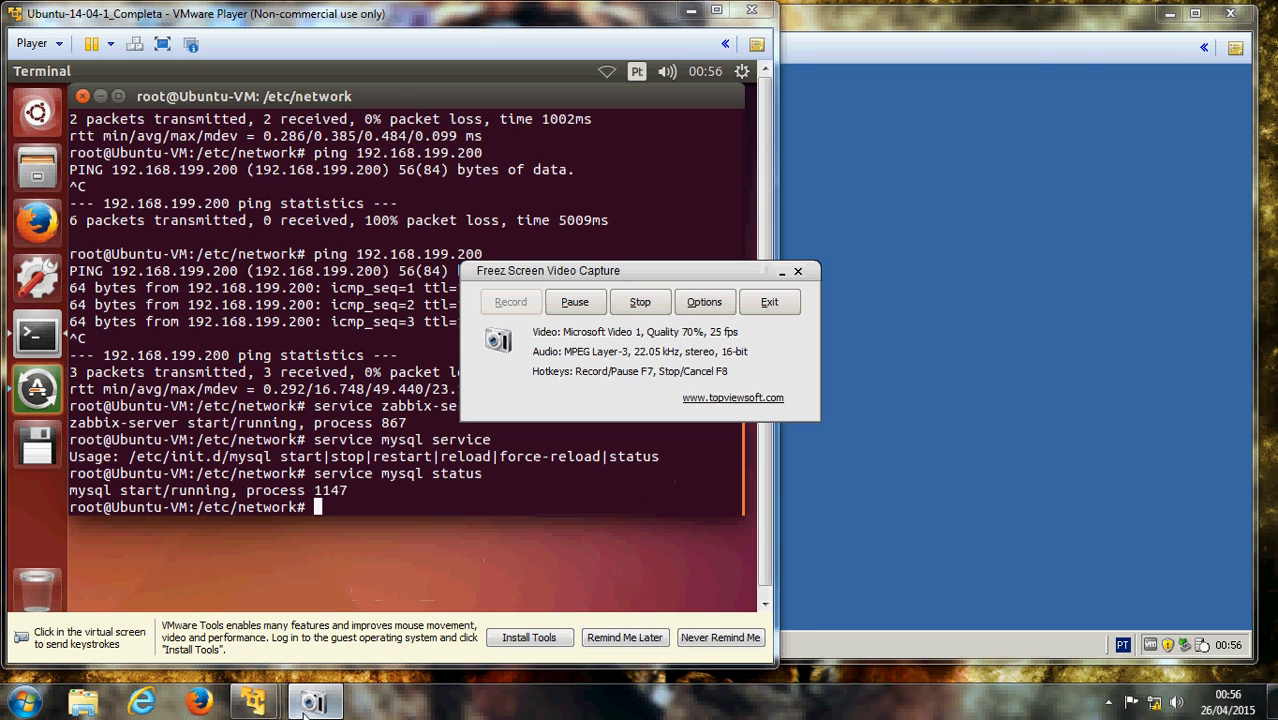
{"action": "left_click", "coordinate": [782, 271]}
{"action": "left_click", "coordinate": [414, 416]}
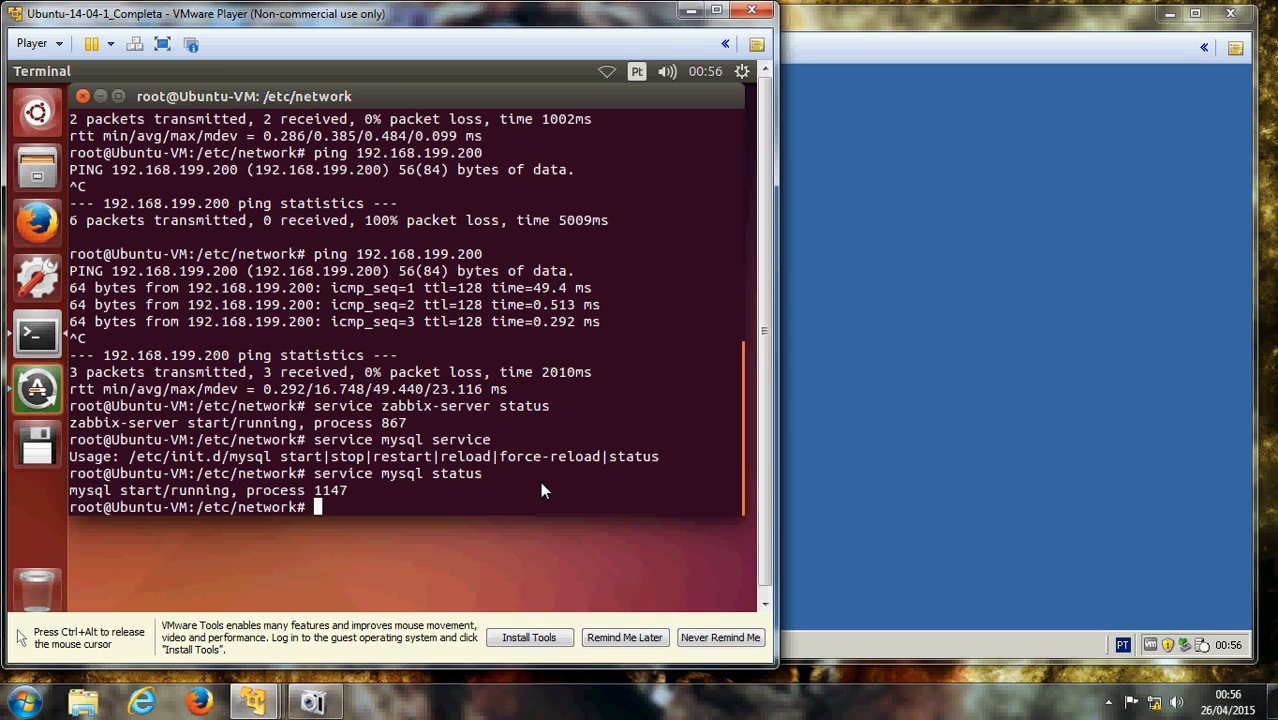
Switch from the Ubuntu virtual machine to the ISA 2006 virtual machine
{"action": "key", "text": "ctrl+alt"}
{"action": "left_click", "coordinate": [839, 486]}
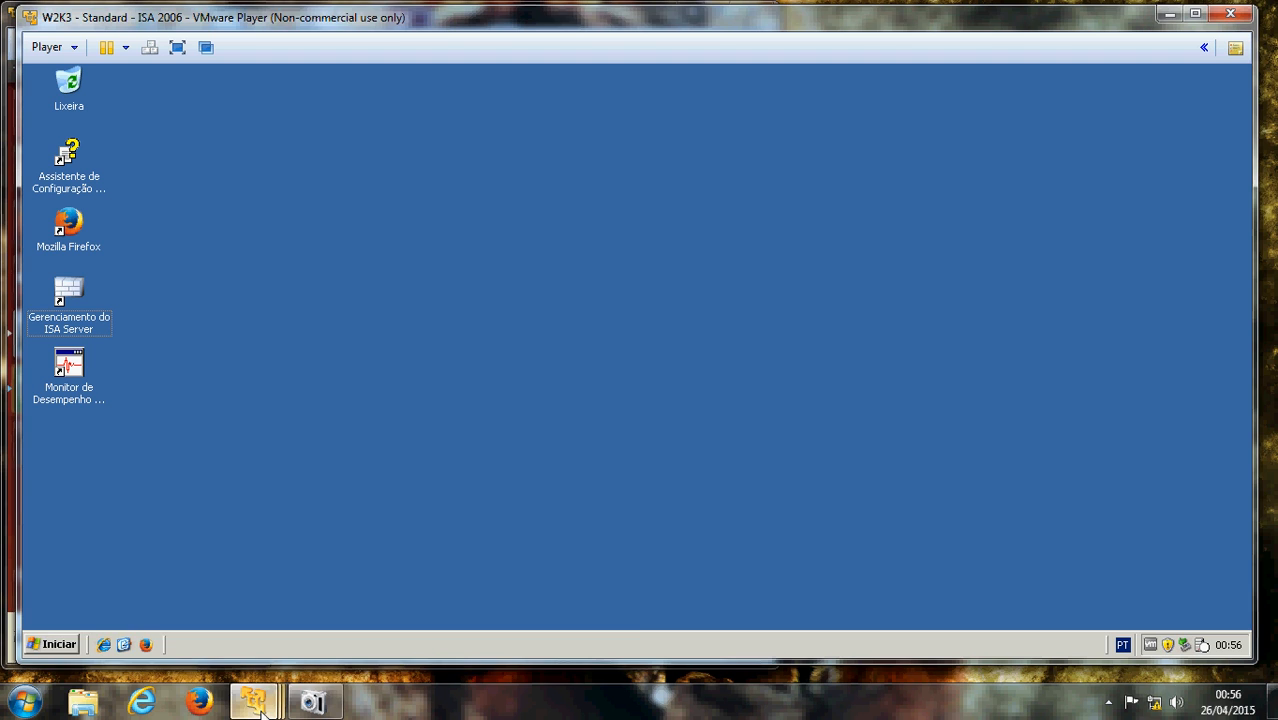
{"action": "mouse_move", "coordinate": [262, 709]}
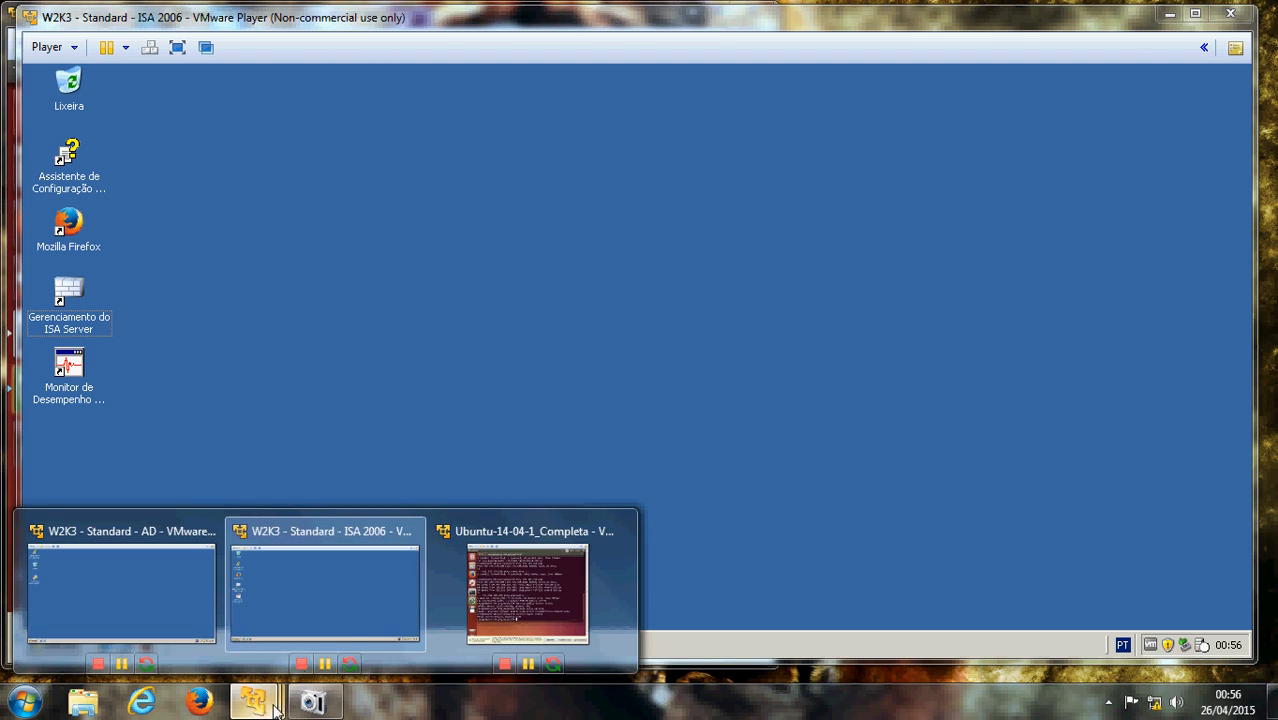
{"action": "left_click", "coordinate": [315, 578]}
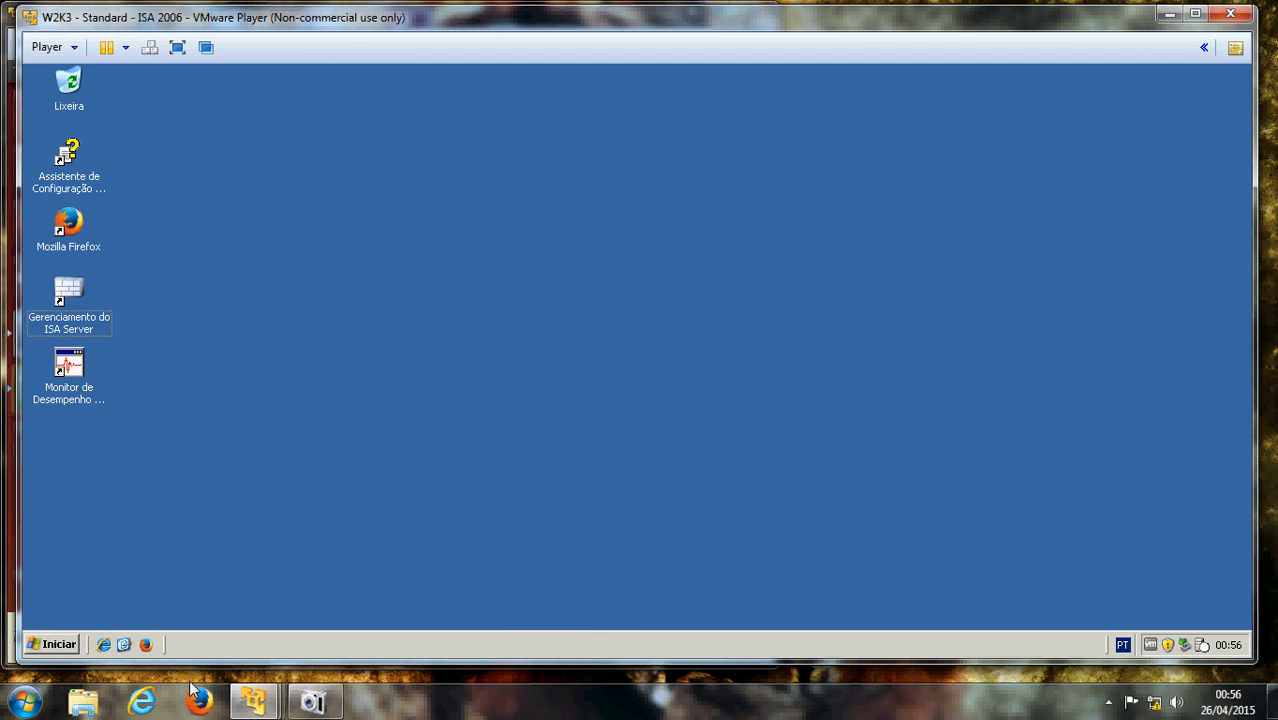
Browse My Computer in a maximized window and open the C:\zabbix folder
{"action": "left_click", "coordinate": [62, 650]}
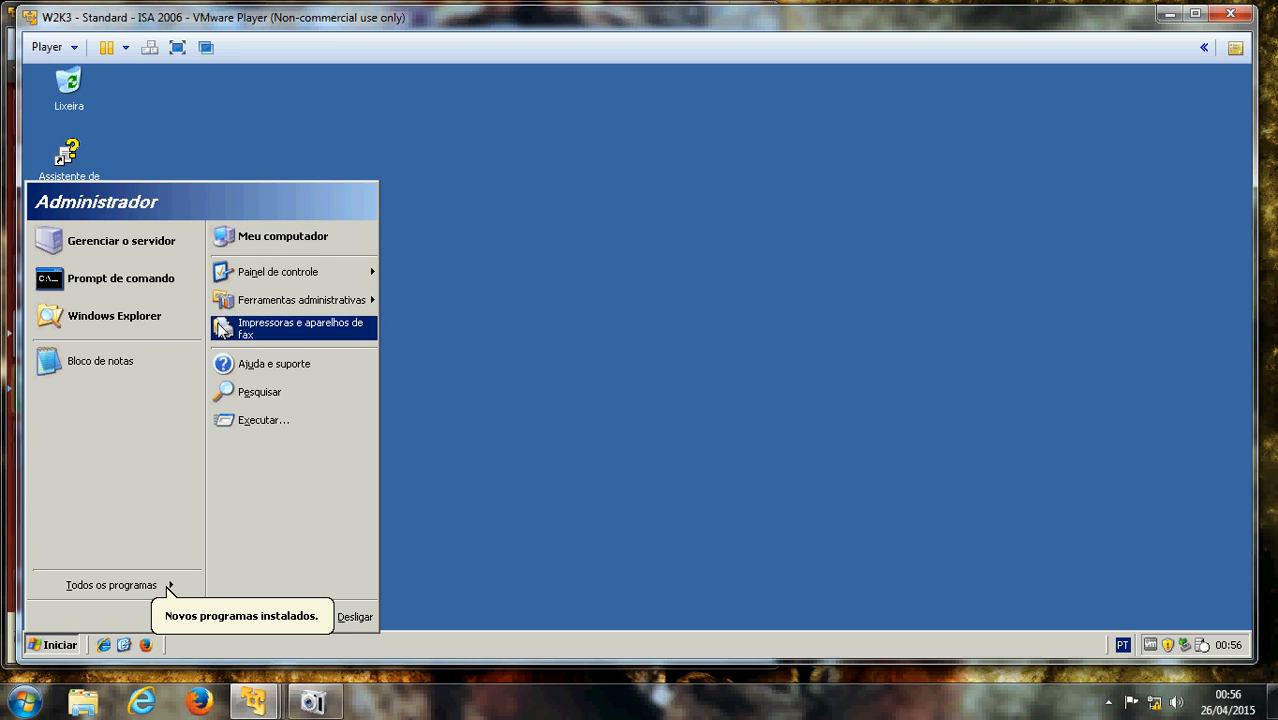
{"action": "left_click", "coordinate": [274, 243]}
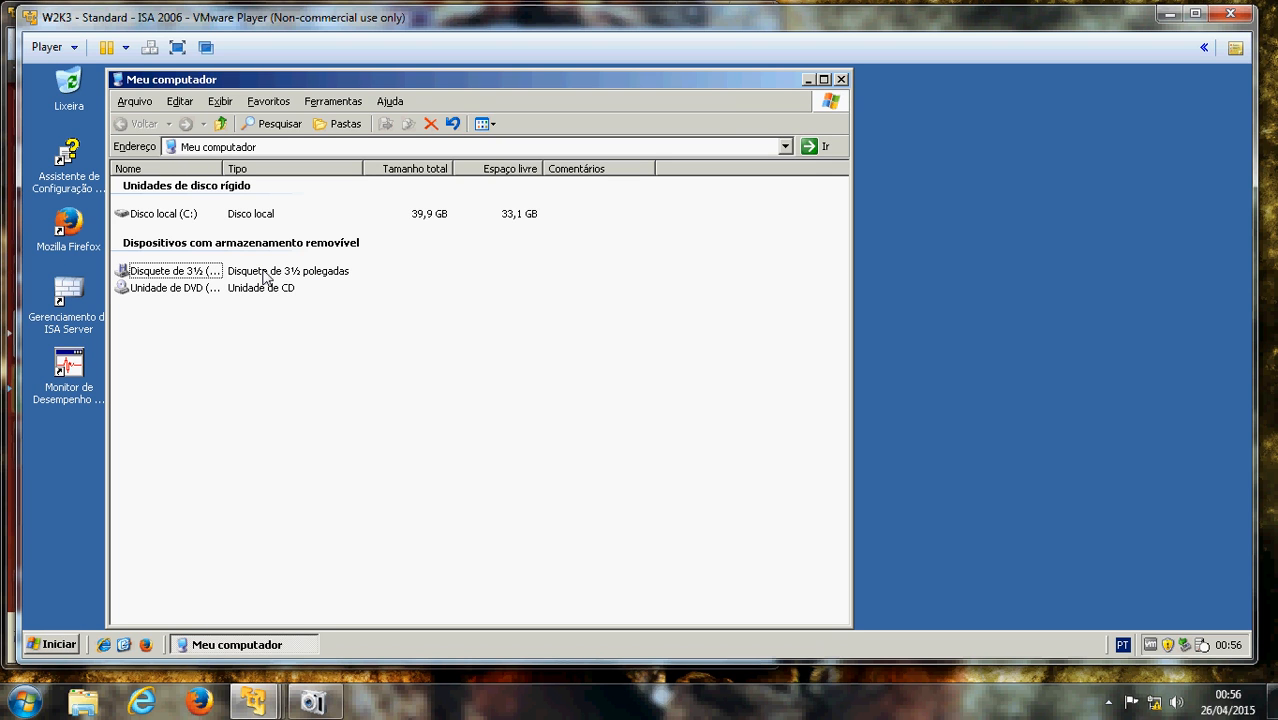
{"action": "double_click", "coordinate": [704, 78]}
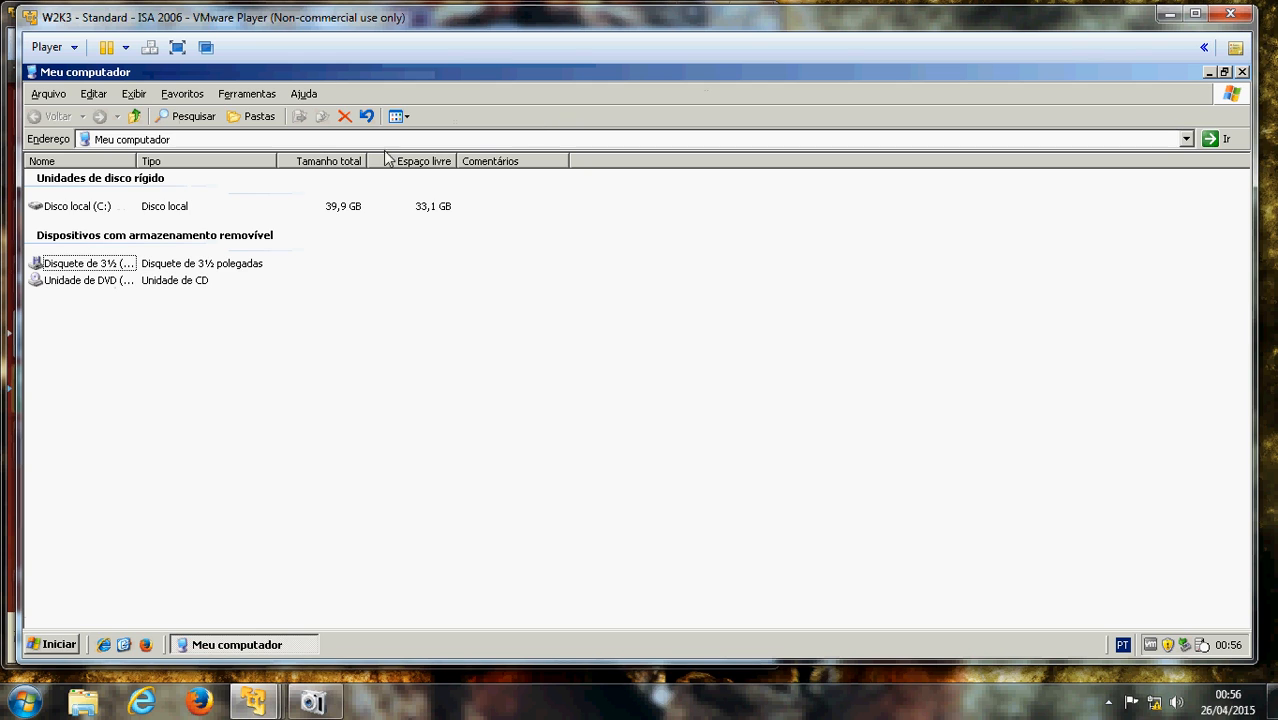
{"action": "left_click", "coordinate": [72, 210]}
{"action": "double_click", "coordinate": [71, 210]}
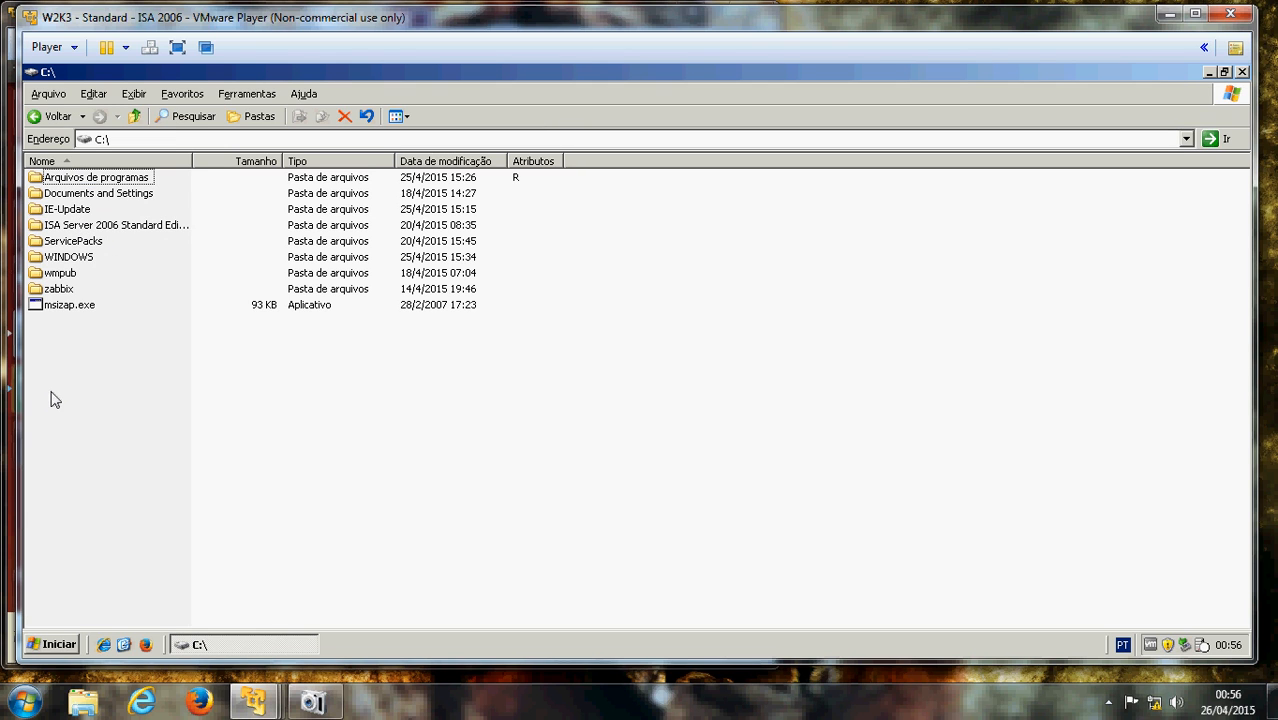
{"action": "double_click", "coordinate": [58, 290]}
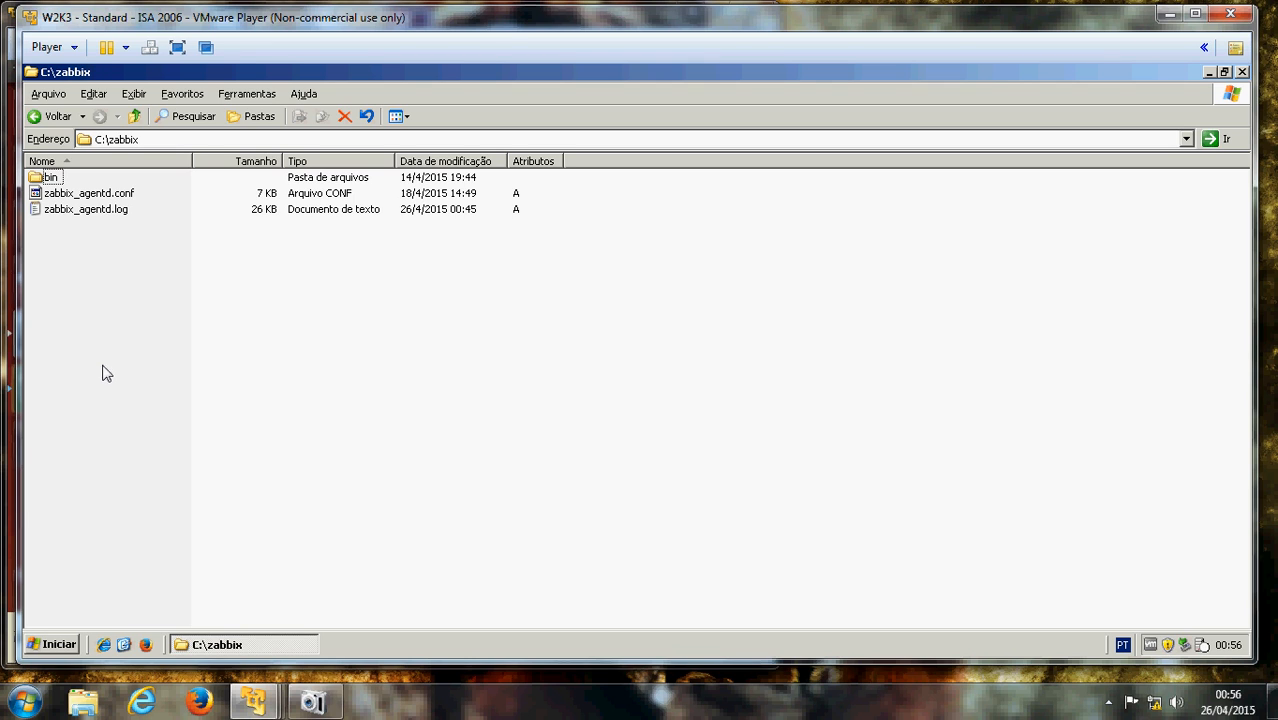
Examine the agent files in C:\zabbix and the contents of bin\win32\dev, and return to C:\zabbix
{"action": "left_click", "coordinate": [74, 196]}
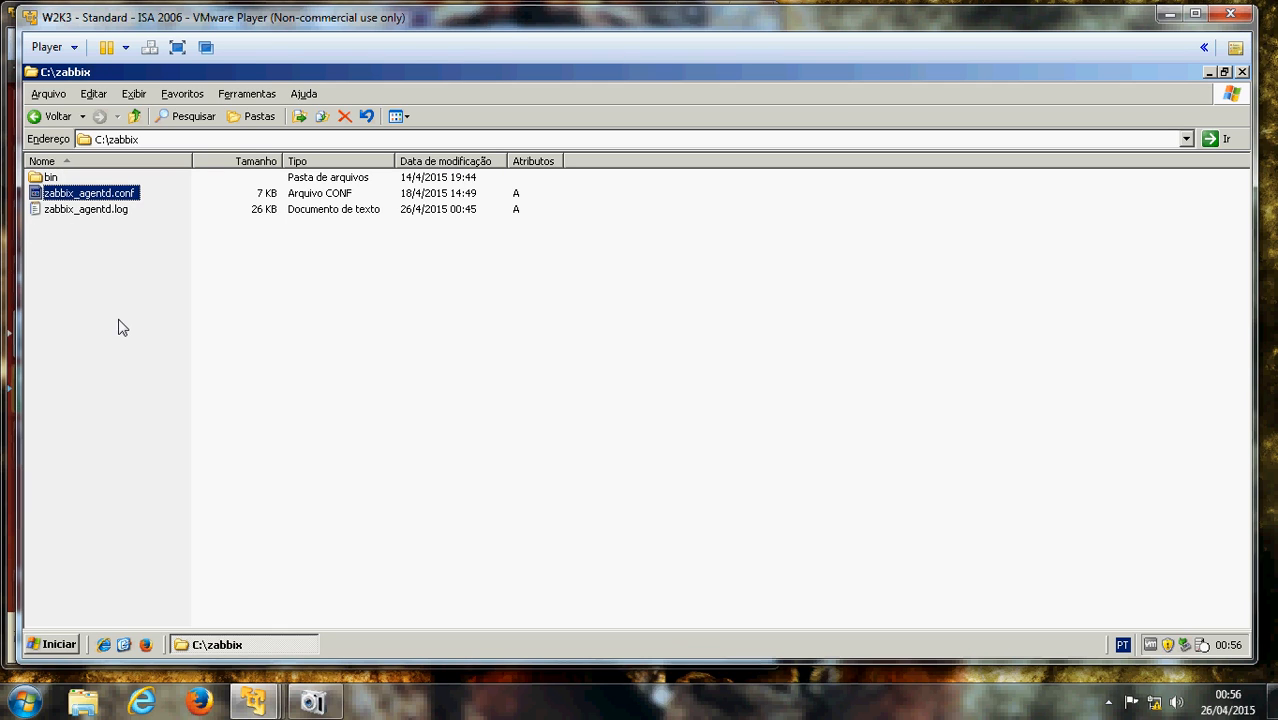
{"action": "left_click", "coordinate": [92, 212]}
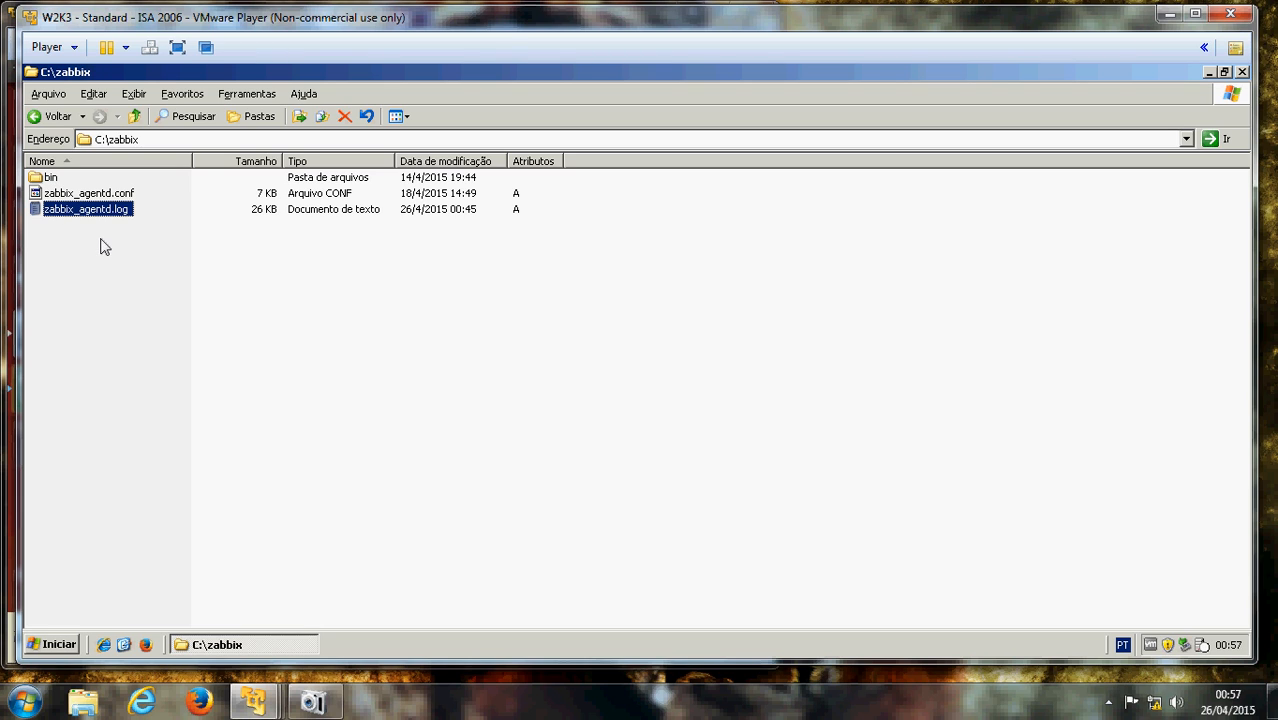
{"action": "double_click", "coordinate": [52, 178]}
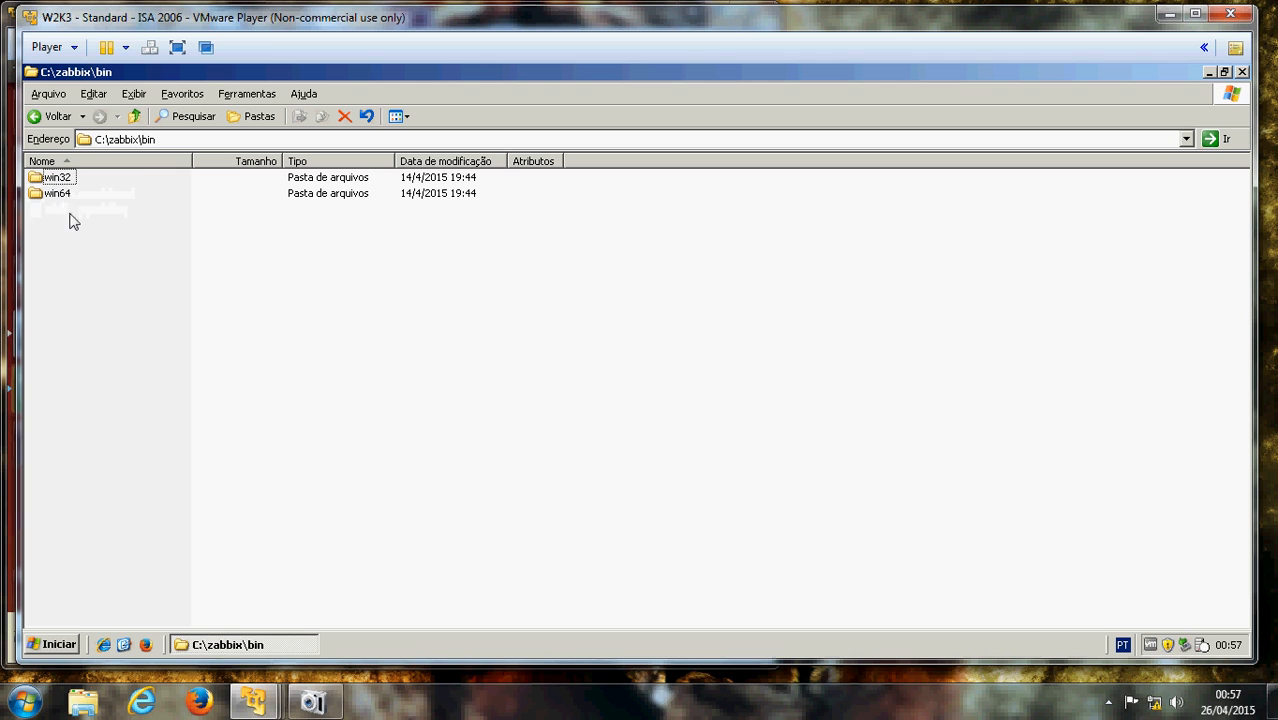
{"action": "double_click", "coordinate": [62, 180]}
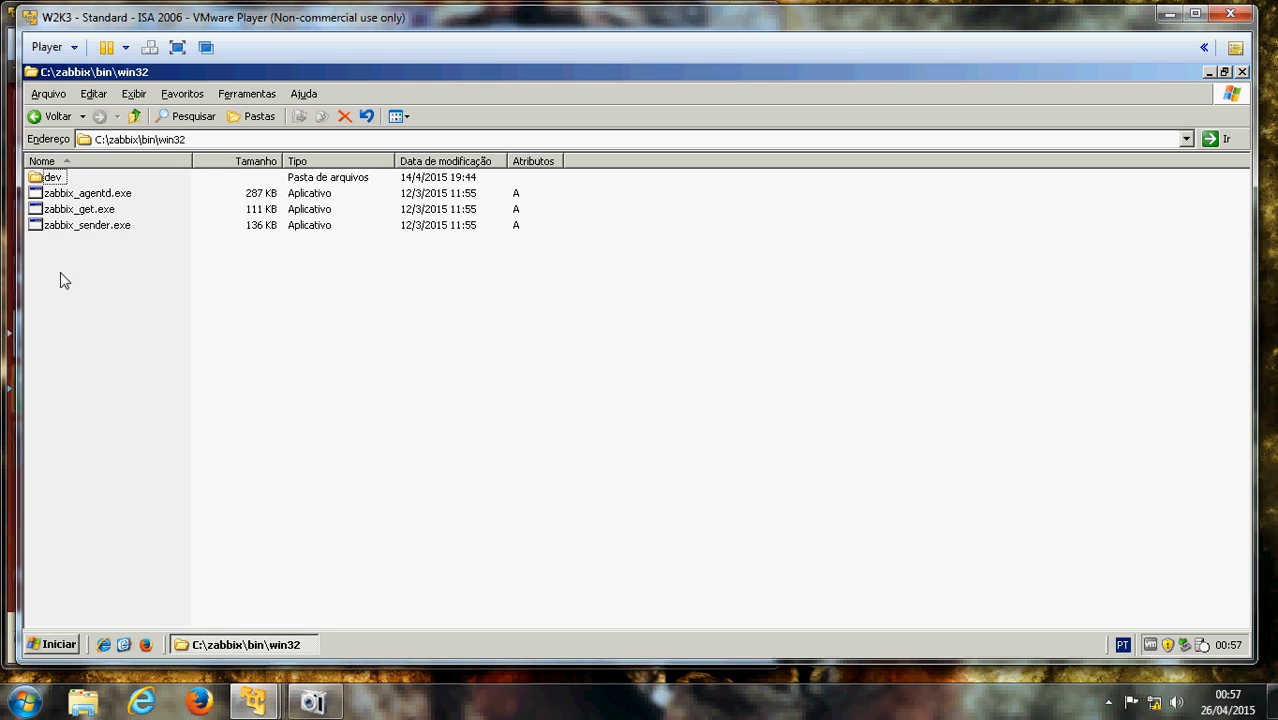
{"action": "left_click", "coordinate": [48, 180]}
{"action": "double_click", "coordinate": [48, 180]}
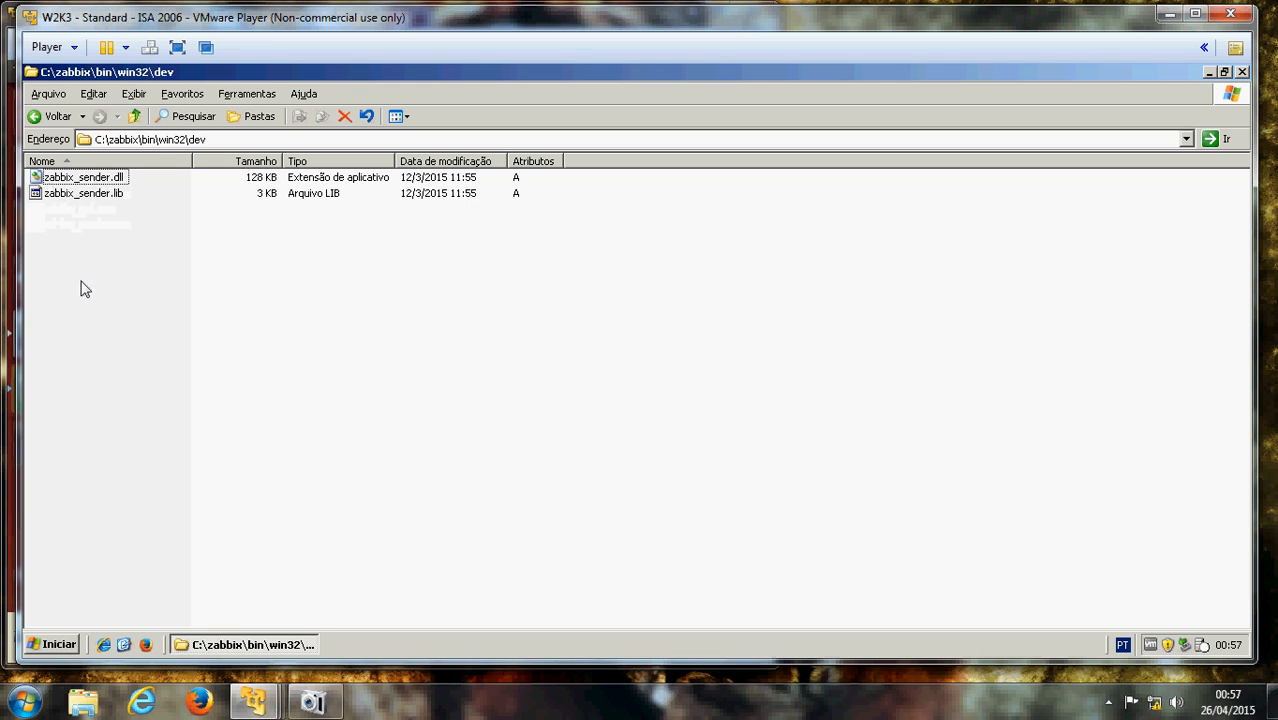
{"action": "left_click", "coordinate": [44, 118]}
{"action": "left_click", "coordinate": [44, 119]}
{"action": "left_click", "coordinate": [44, 120]}
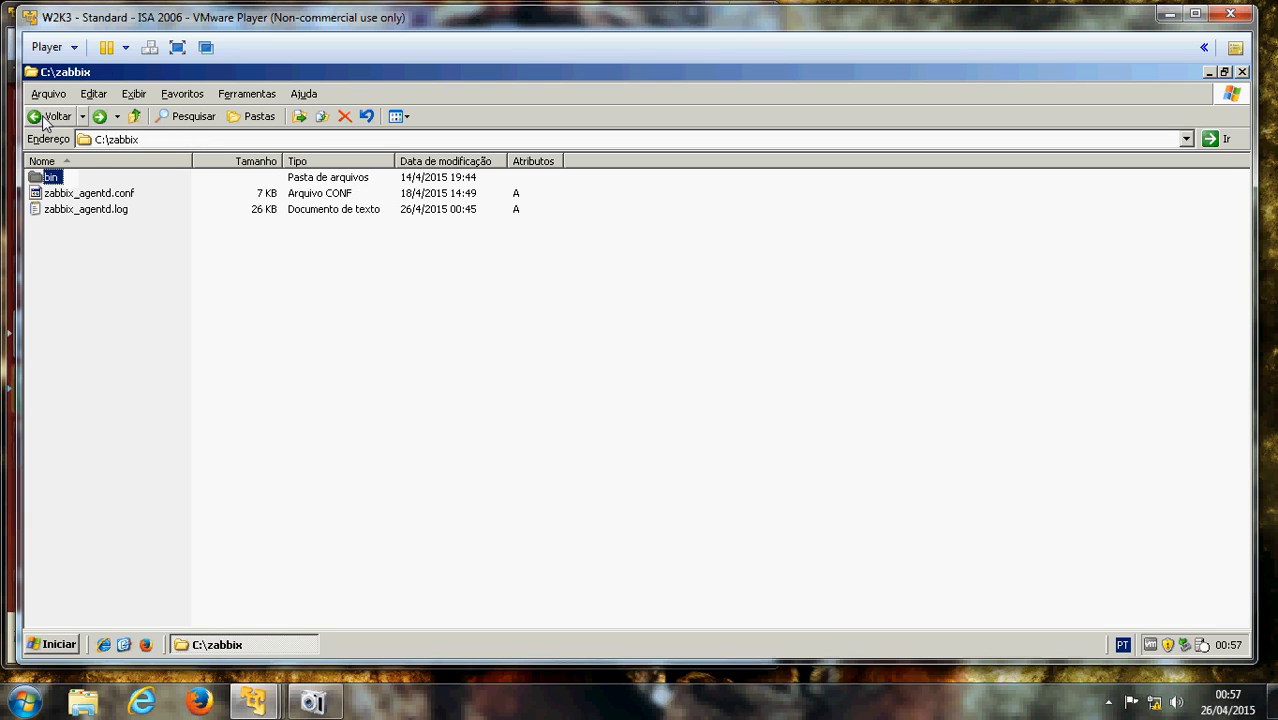
{"action": "left_click", "coordinate": [100, 277]}
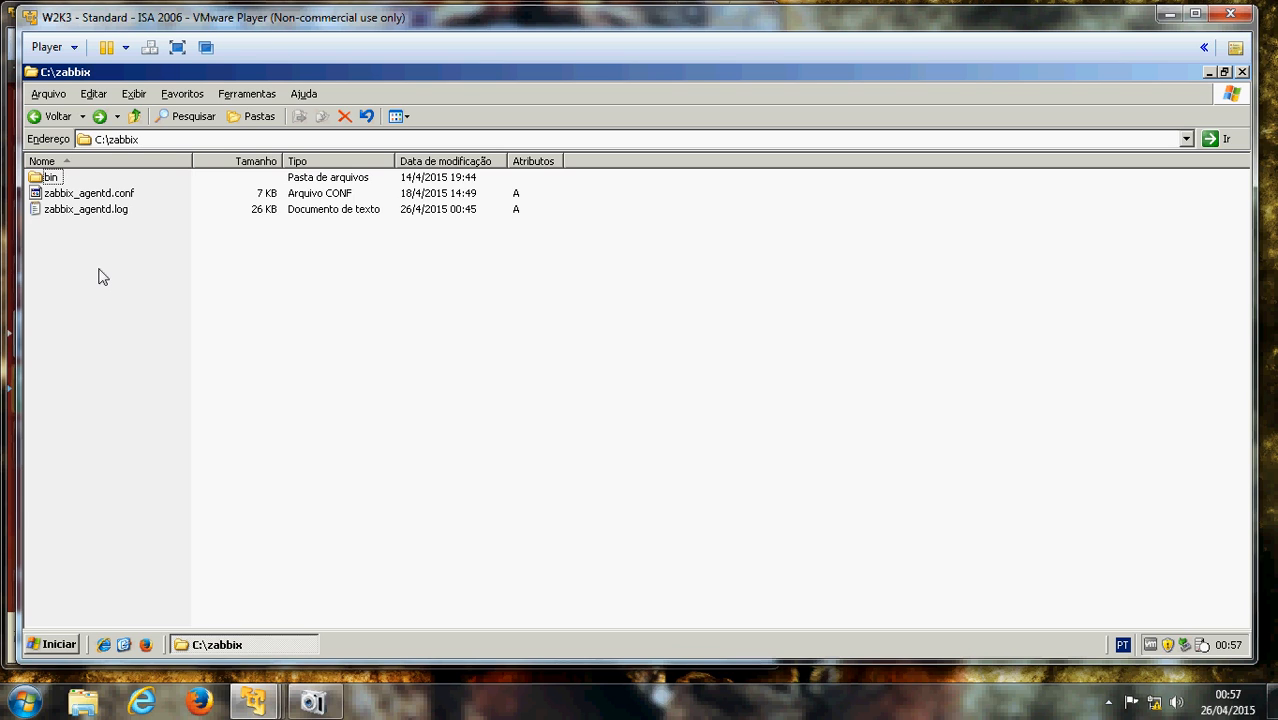
Open zabbix_agentd.conf with Bloco de notas, keeping it as the program always used for this file type
{"action": "left_click", "coordinate": [93, 208]}
{"action": "left_click", "coordinate": [94, 194]}
{"action": "left_click", "coordinate": [91, 327]}
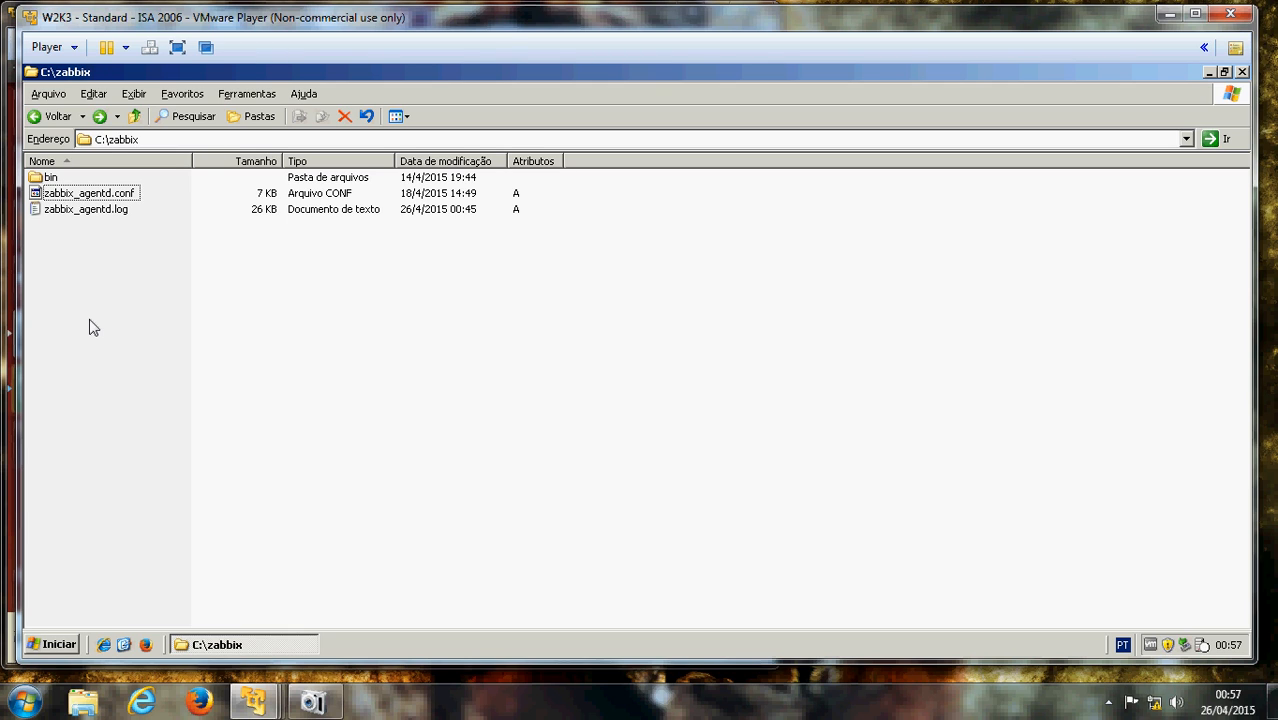
{"action": "right_click", "coordinate": [70, 196]}
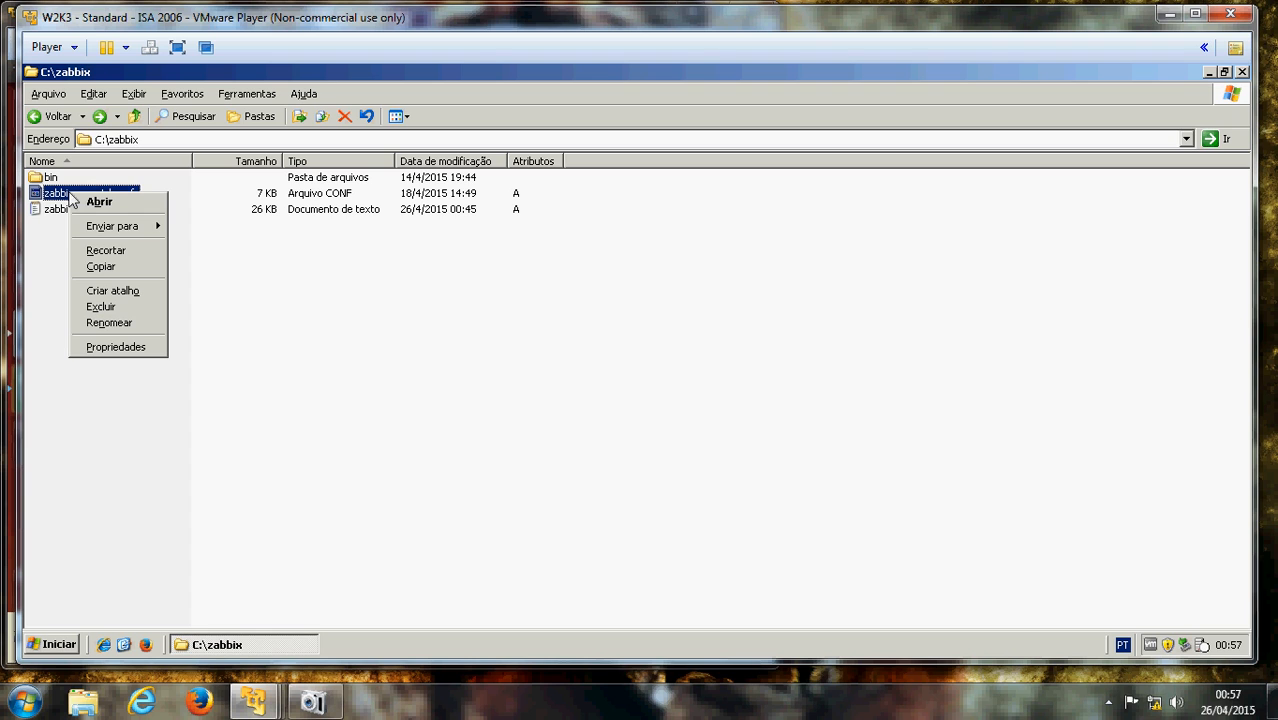
{"action": "left_click", "coordinate": [106, 203]}
{"action": "left_click", "coordinate": [478, 405]}
{"action": "left_click", "coordinate": [668, 446]}
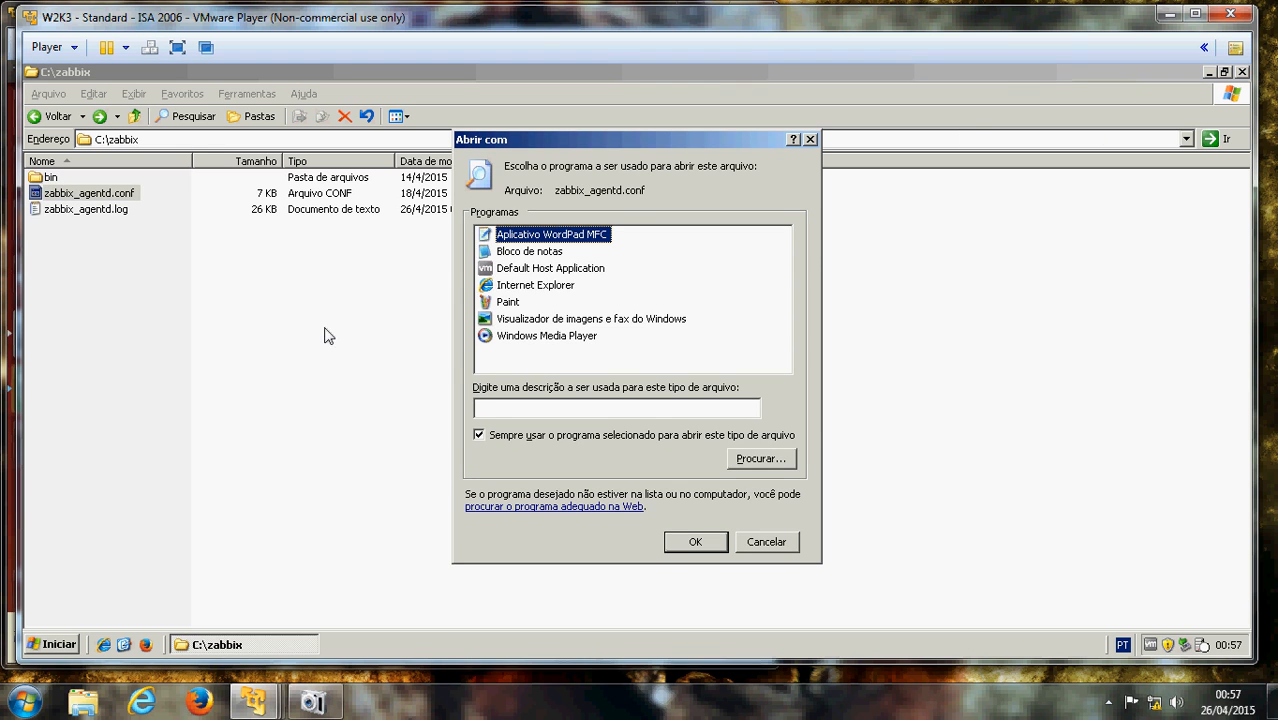
{"action": "double_click", "coordinate": [519, 258]}
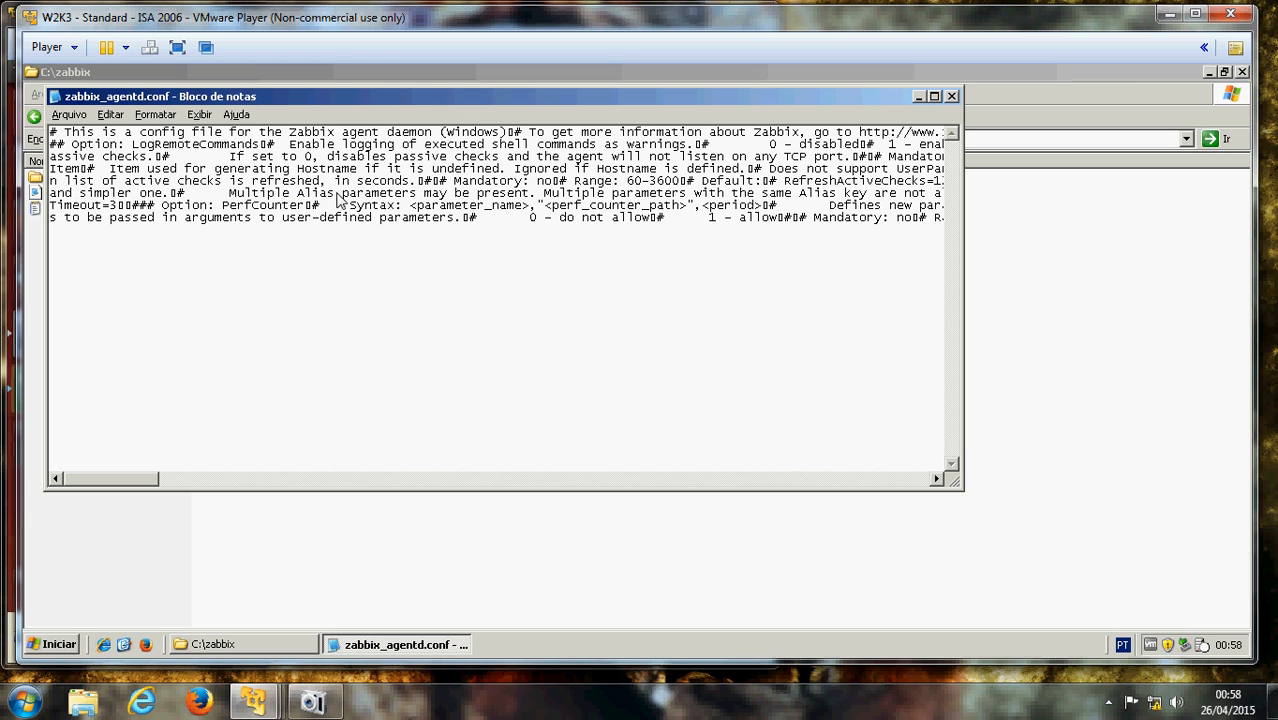
Check how zabbix_agentd.conf is displayed in Bloco de notas, reopening it to examine its formatting, and close it
{"action": "left_click_drag", "start_coordinate": [479, 106], "coordinate": [563, 199]}
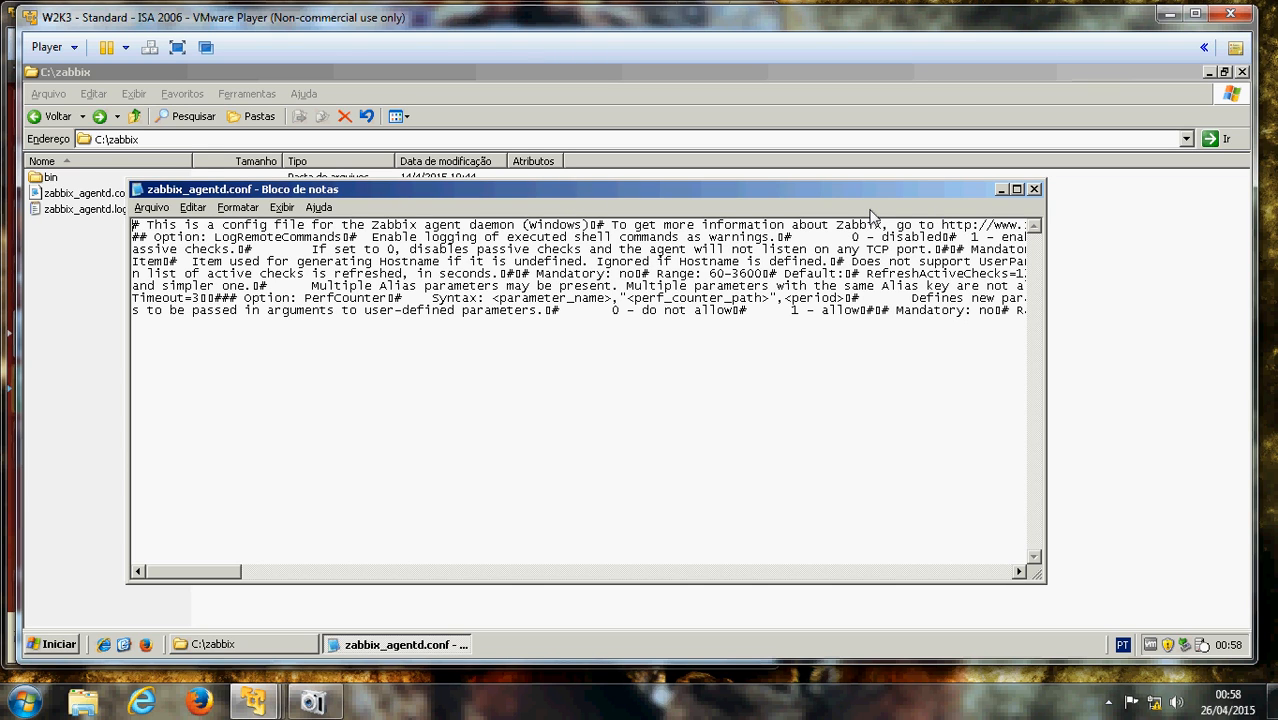
{"action": "left_click", "coordinate": [1034, 190]}
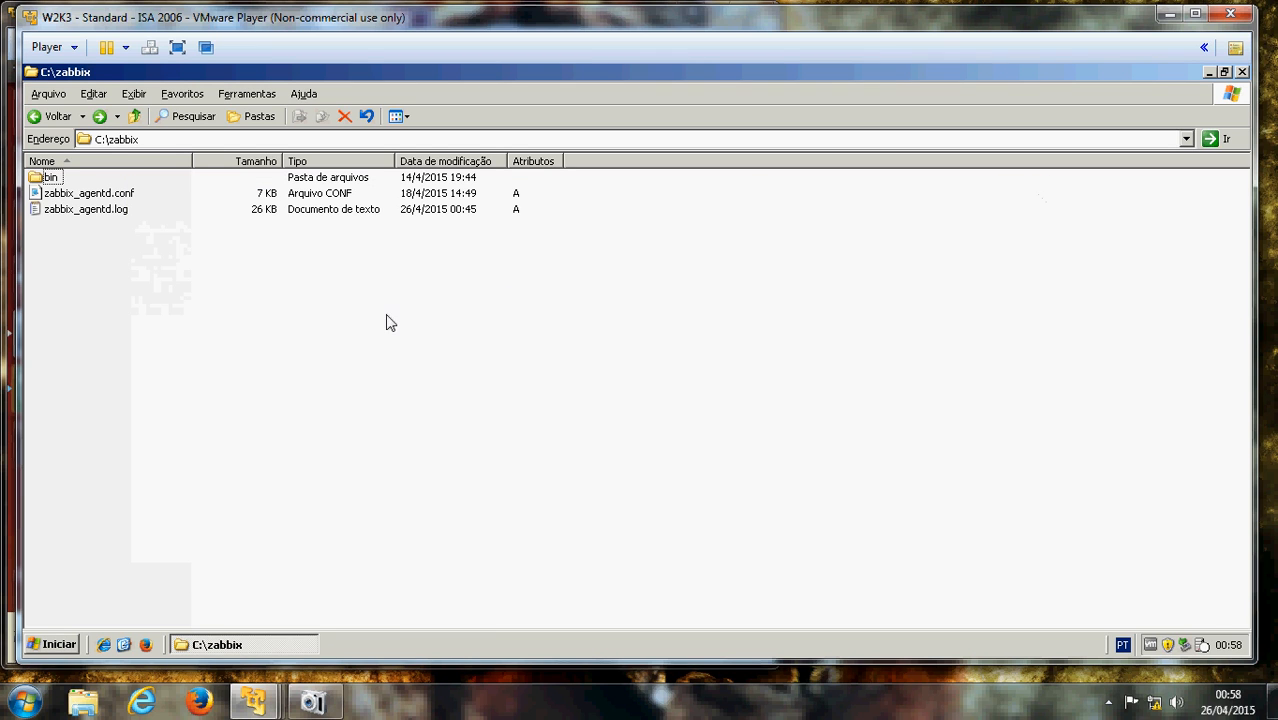
{"action": "double_click", "coordinate": [113, 194]}
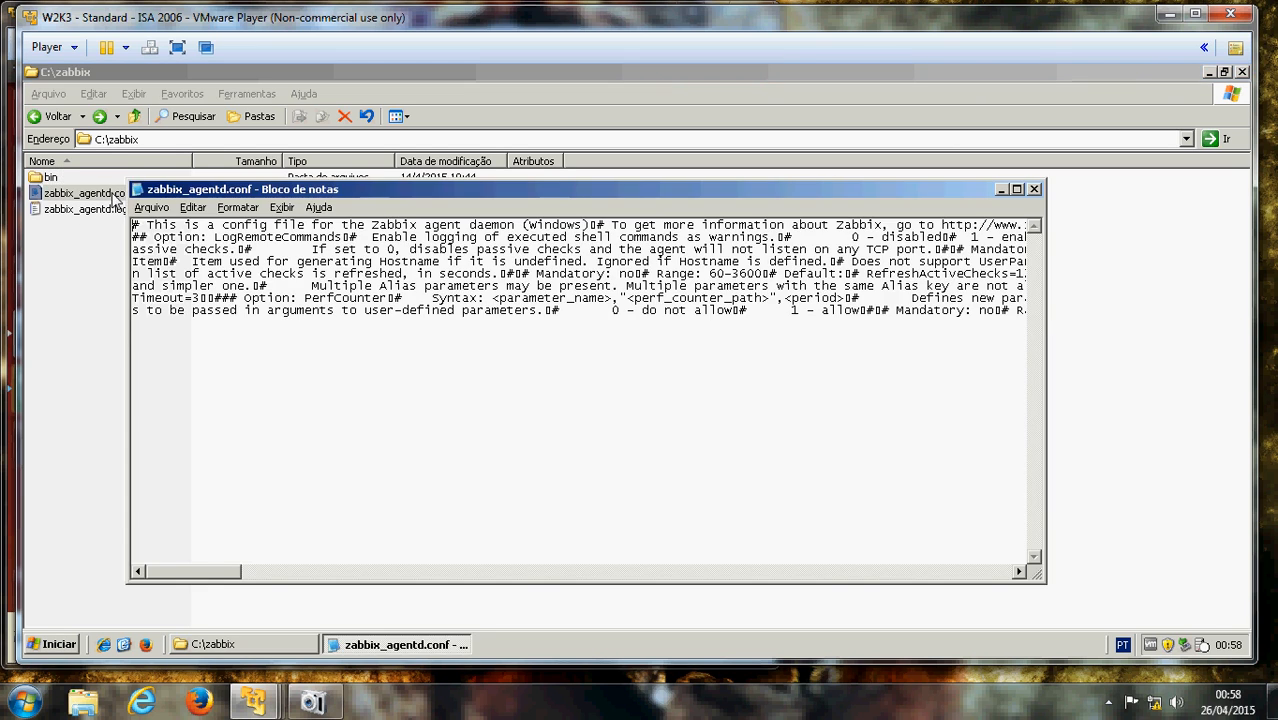
{"action": "left_click_drag", "start_coordinate": [207, 229], "coordinate": [530, 260]}
{"action": "left_click", "coordinate": [537, 272]}
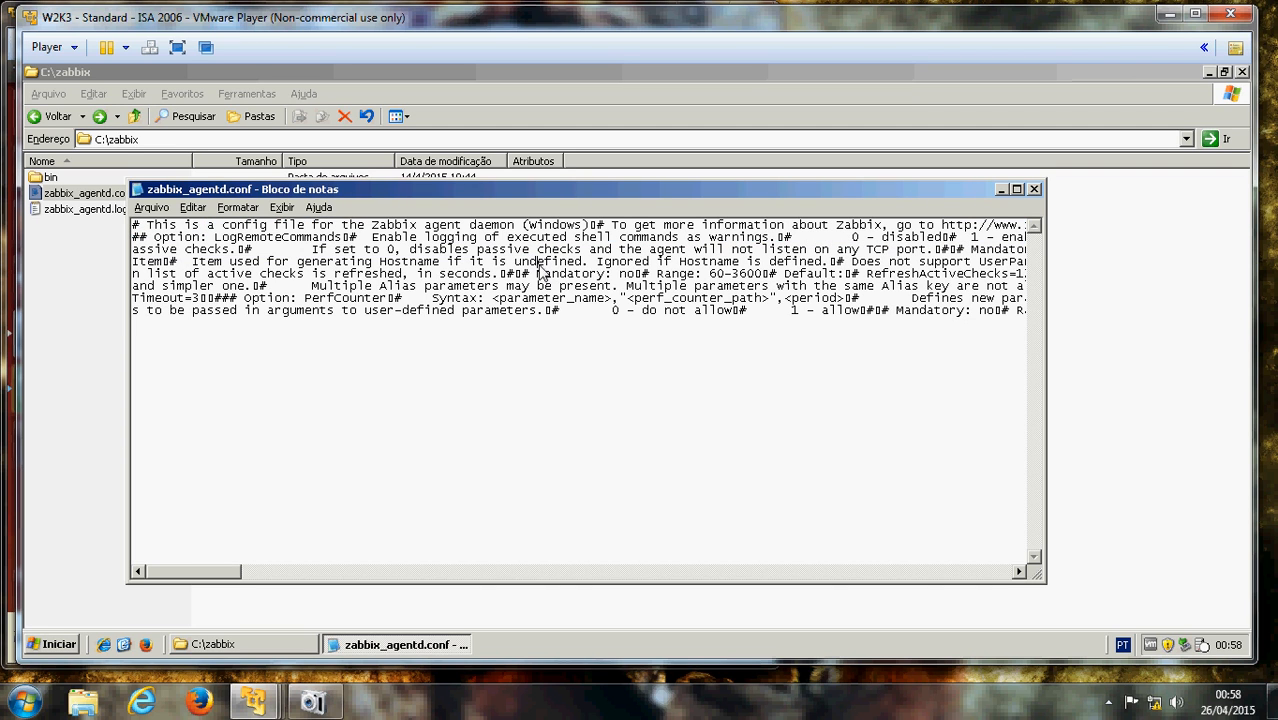
{"action": "left_click", "coordinate": [1035, 190]}
{"action": "left_click", "coordinate": [370, 344]}
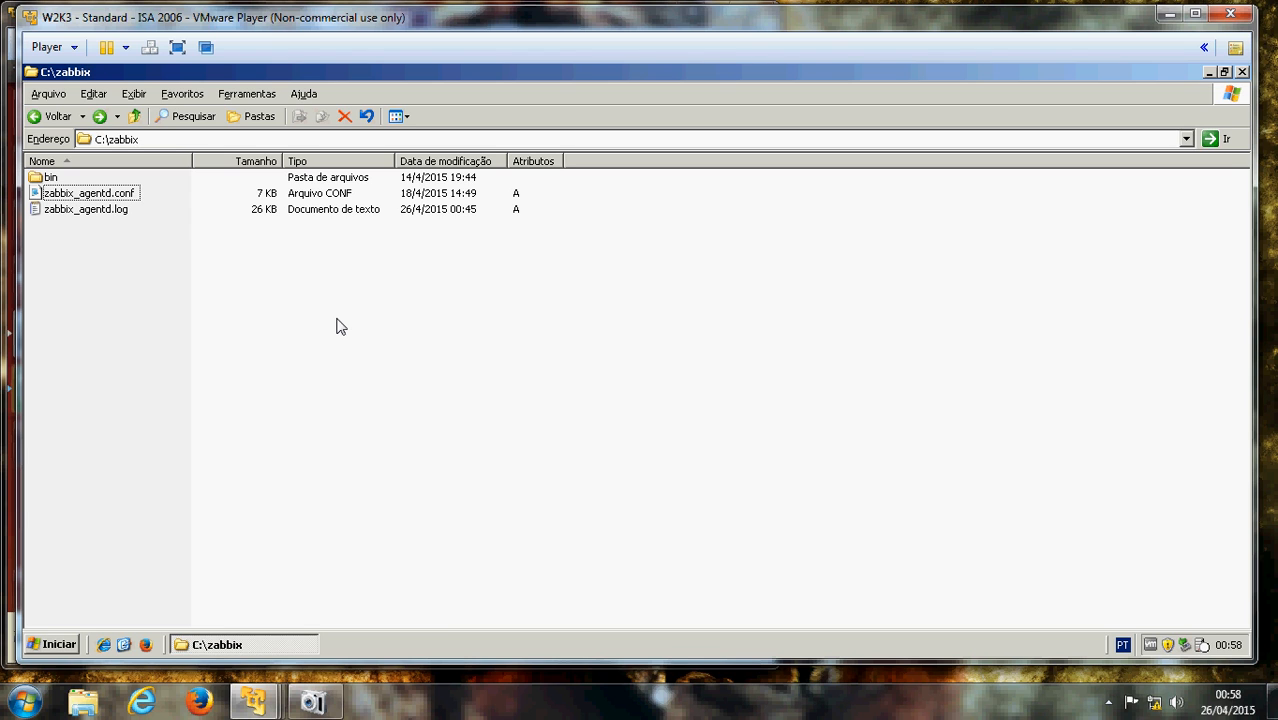
{"action": "left_click", "coordinate": [120, 209]}
{"action": "double_click", "coordinate": [120, 196]}
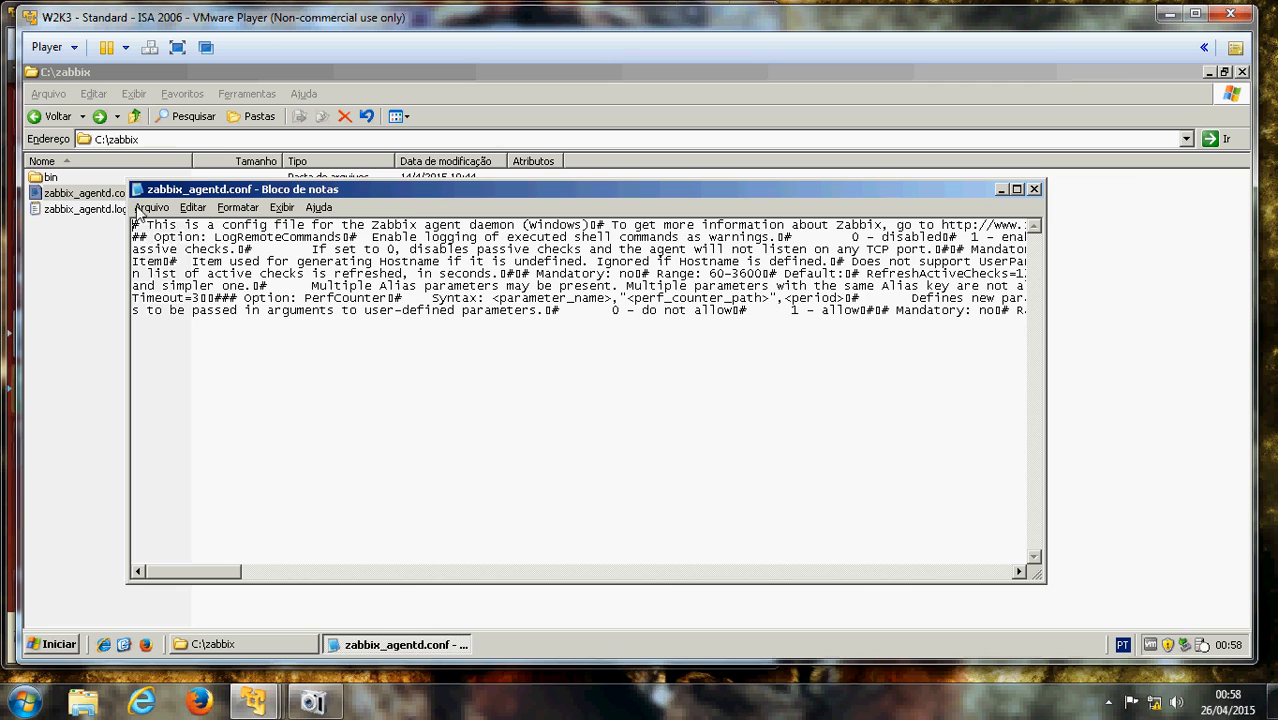
{"action": "left_click", "coordinate": [1033, 190]}
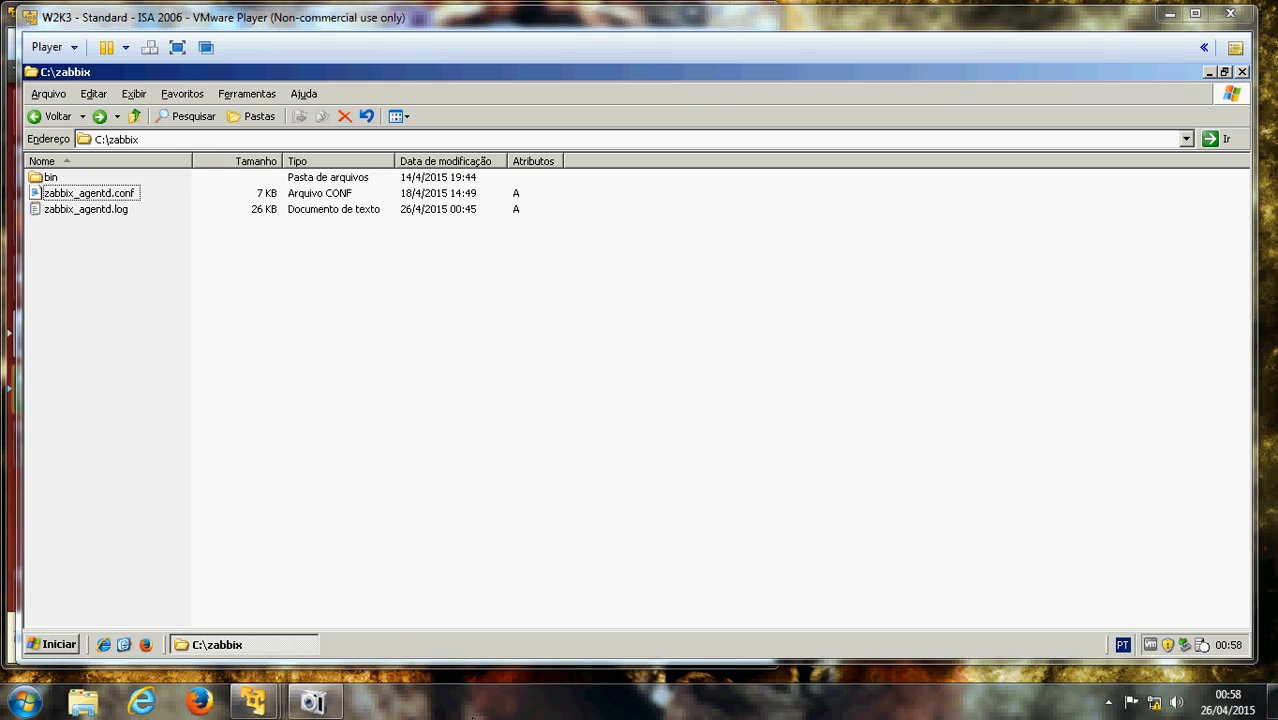
On the host machine, run the network path \\192.168.199.200\c$ to reach the ISA server's C drive
{"action": "key", "text": "super+r"}
{"action": "key", "text": "End"}
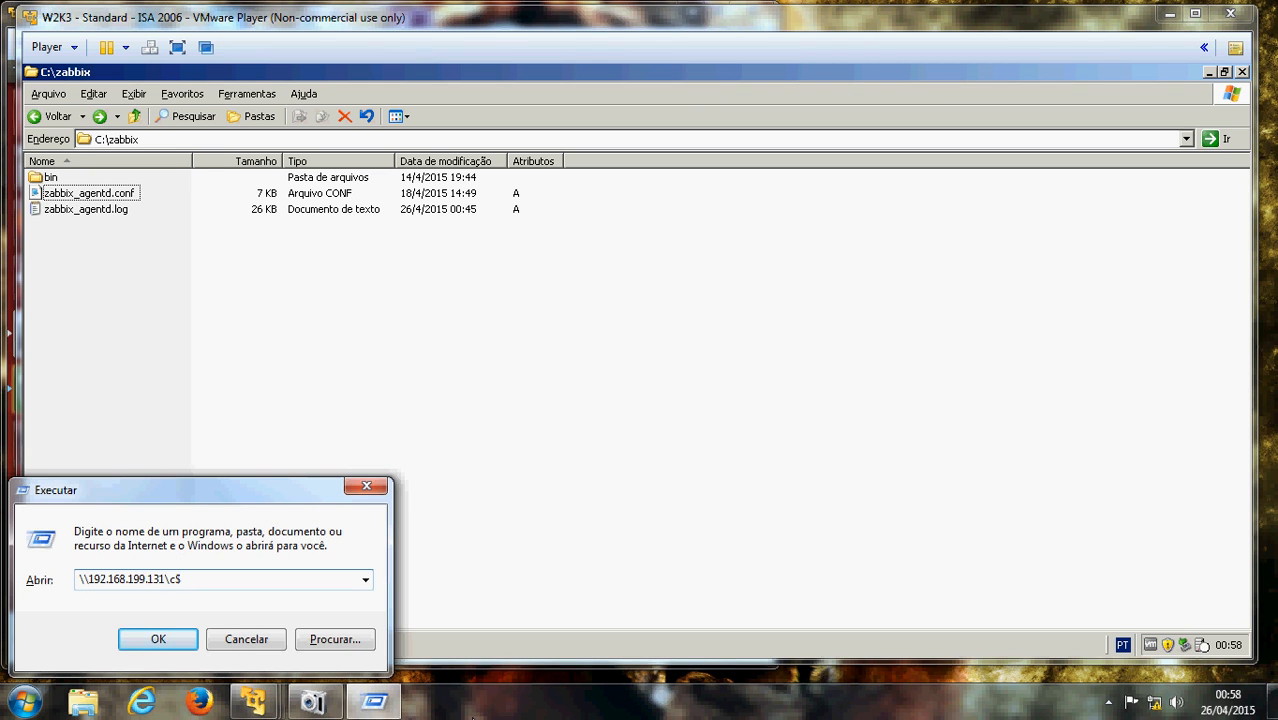
{"action": "key", "text": "Left"}
{"action": "key", "text": "Left"}
{"action": "key", "text": "Left"}
{"action": "key", "text": "BackSpace"}
{"action": "key", "text": "BackSpace"}
{"action": "key", "text": "BackSpace"}
{"action": "type", "text": "200"}
{"action": "key", "text": "Return"}
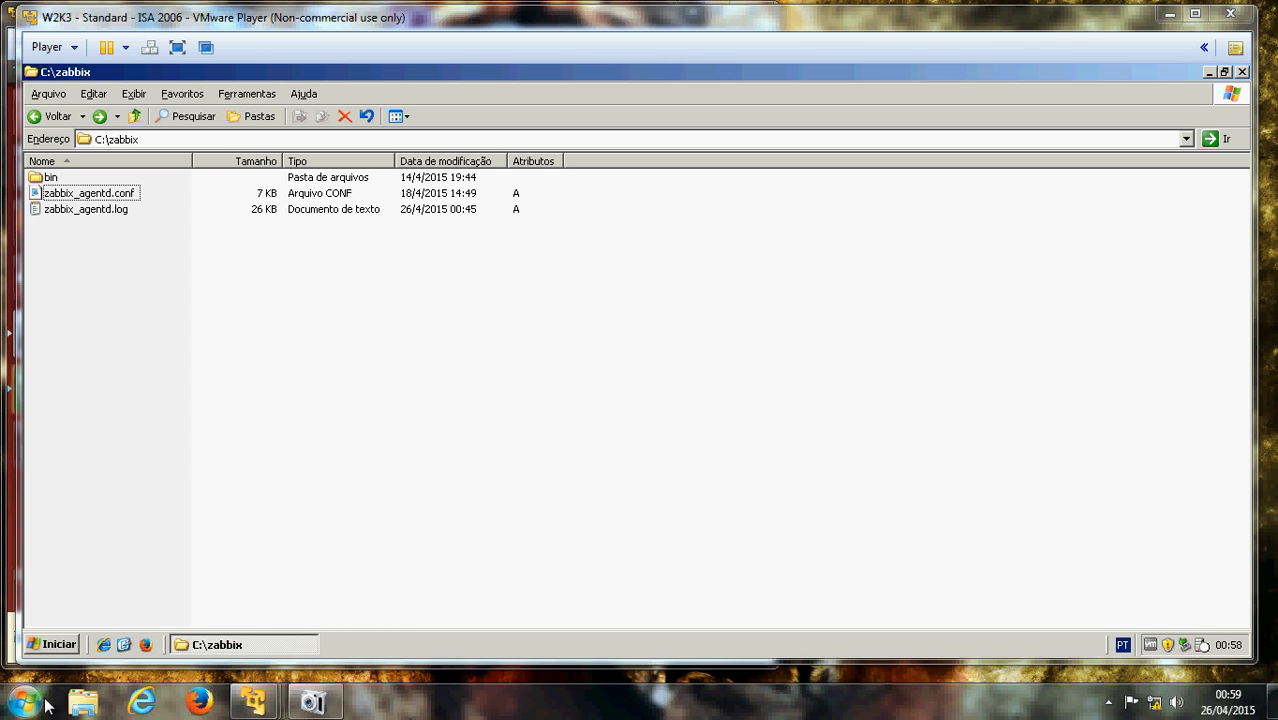
{"action": "left_click", "coordinate": [12, 706]}
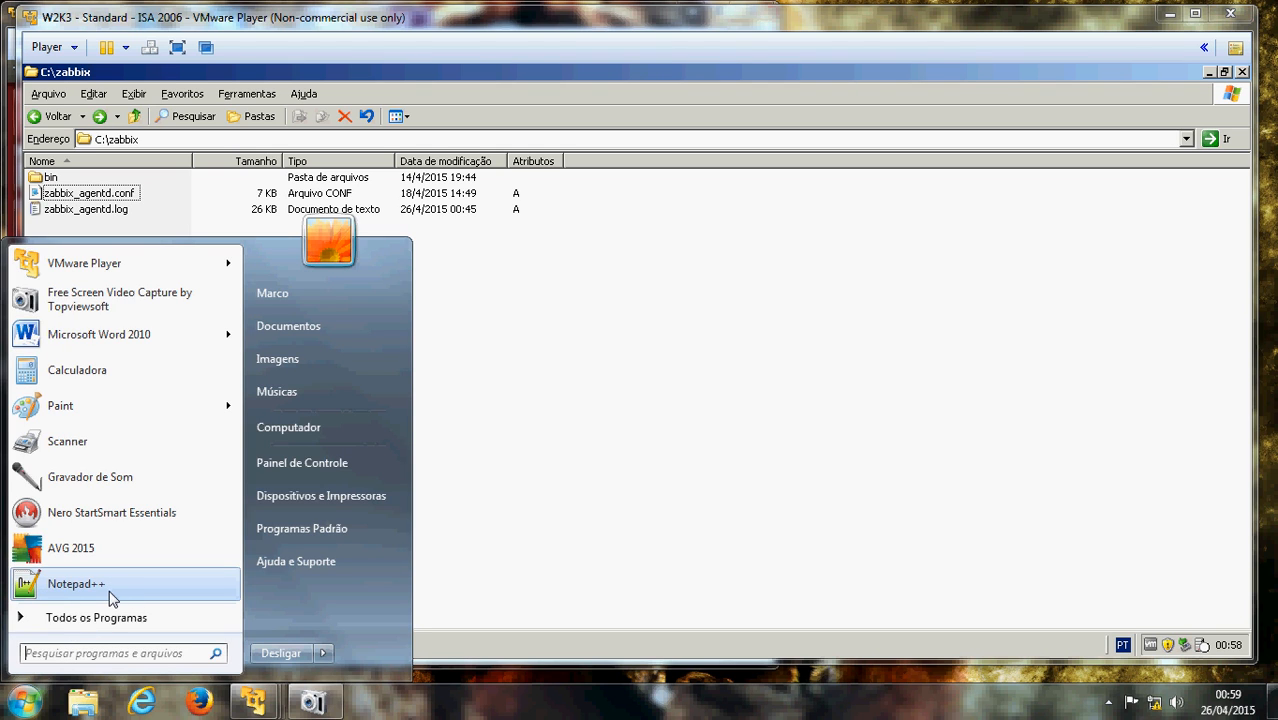
{"action": "left_click", "coordinate": [495, 712]}
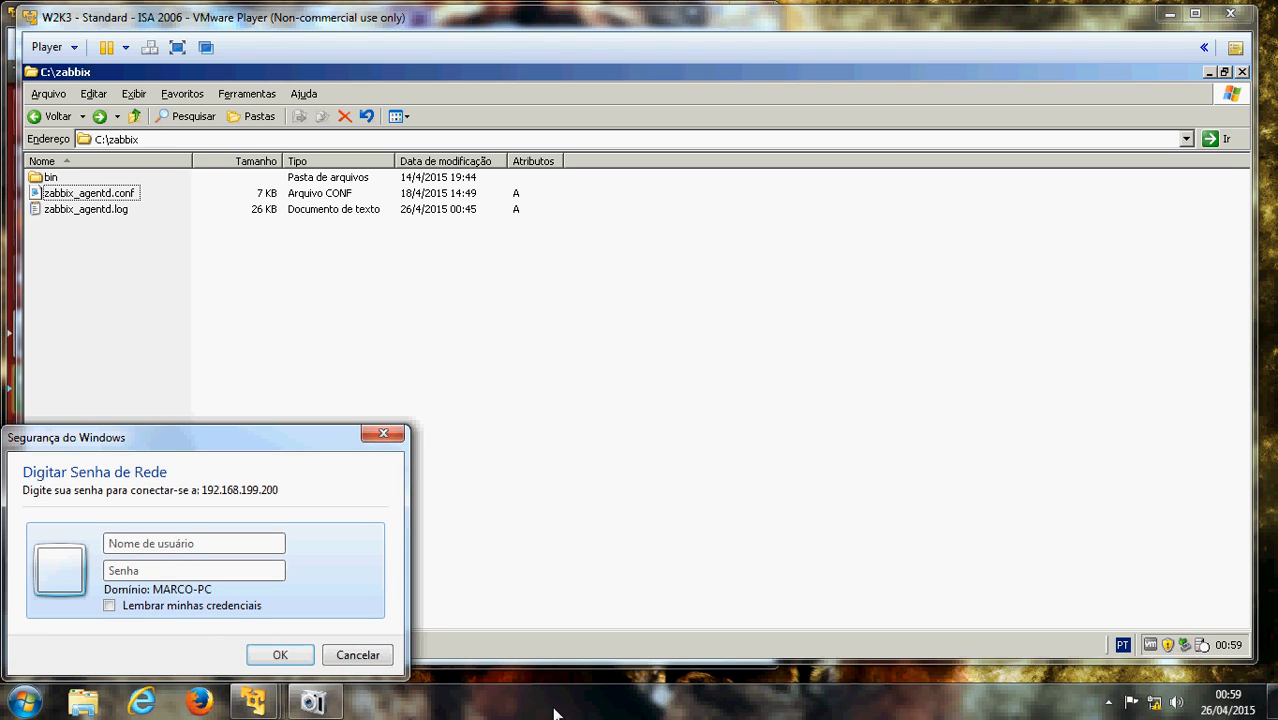
Sign in to 192.168.199.200 as labdesenviv\administrador with the account password, and show the c$ share's full network path
{"action": "left_click", "coordinate": [249, 550]}
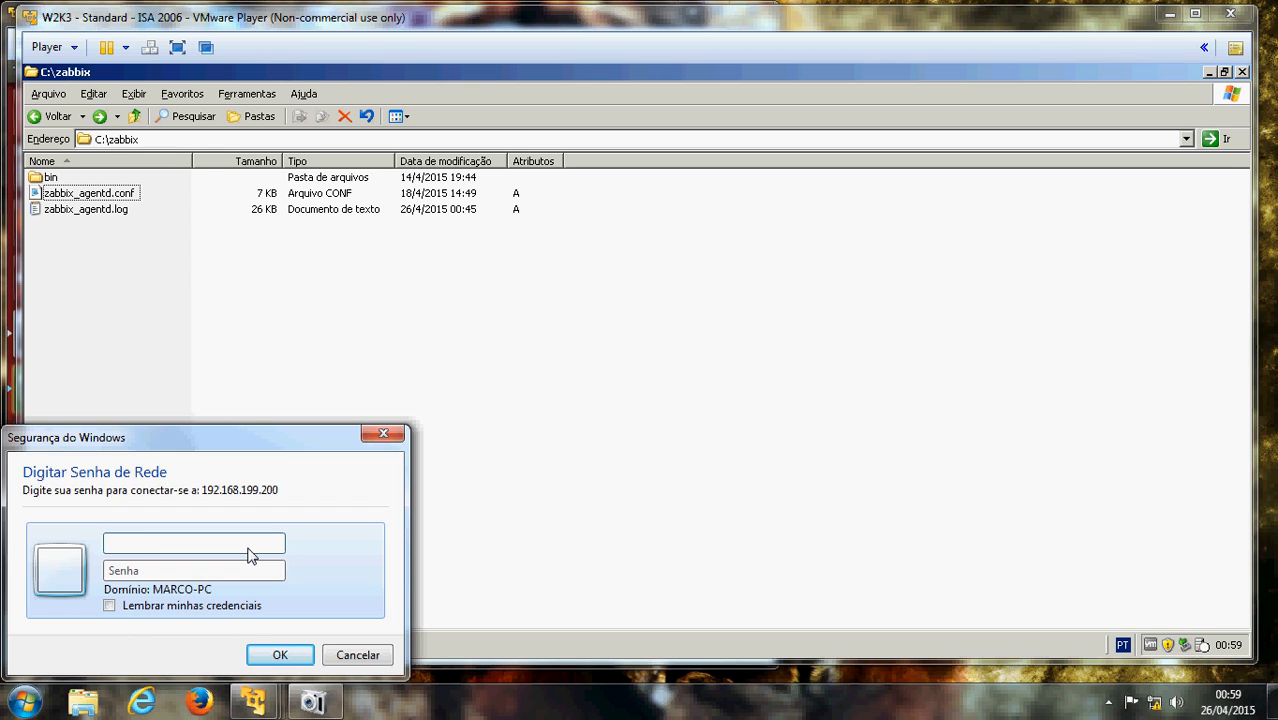
{"action": "type", "text": "abdesenviv\\ad"}
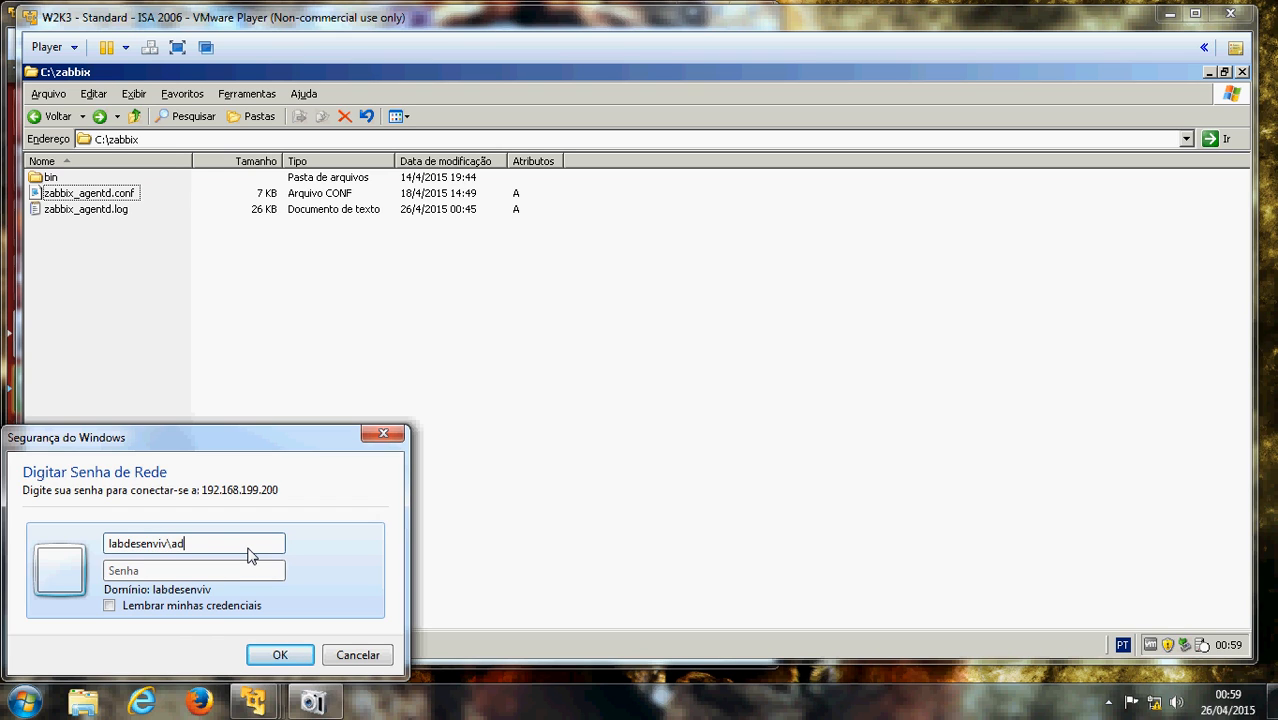
{"action": "type", "text": "ministrador"}
{"action": "key", "text": "Tab"}
{"action": "type", "text": "•••••••"}
{"action": "key", "text": "Return"}
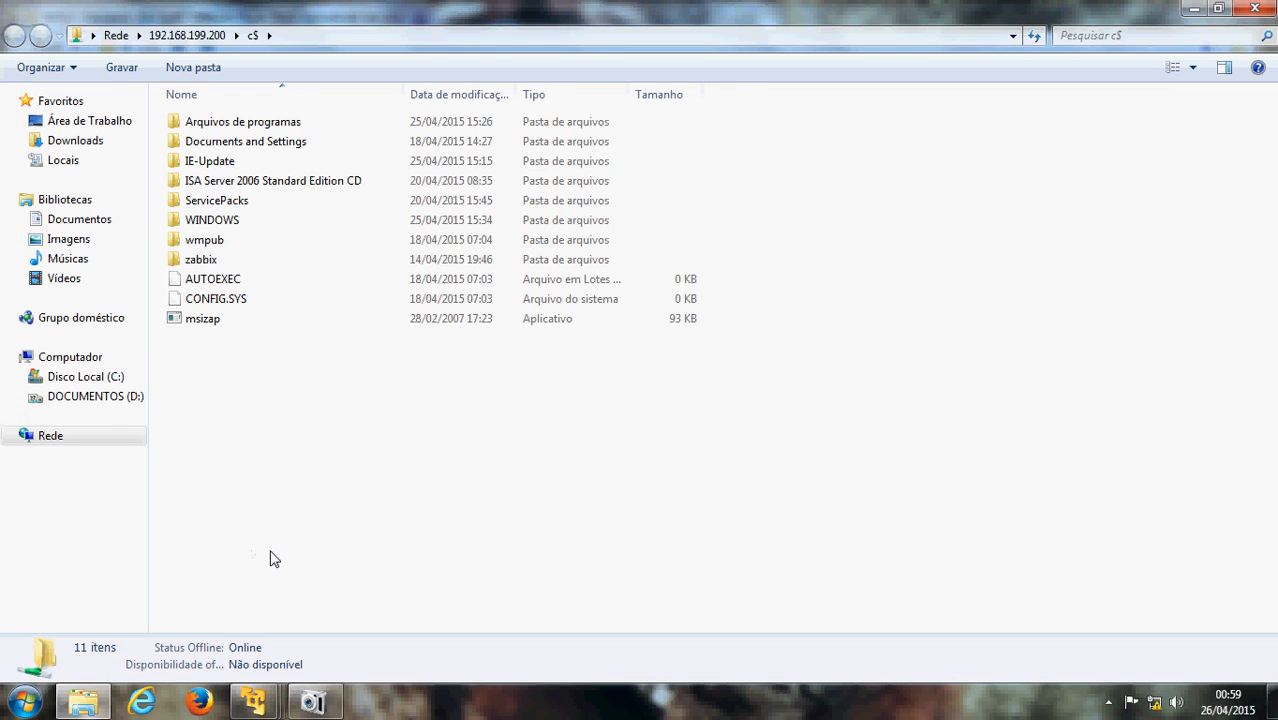
{"action": "left_click", "coordinate": [462, 43]}
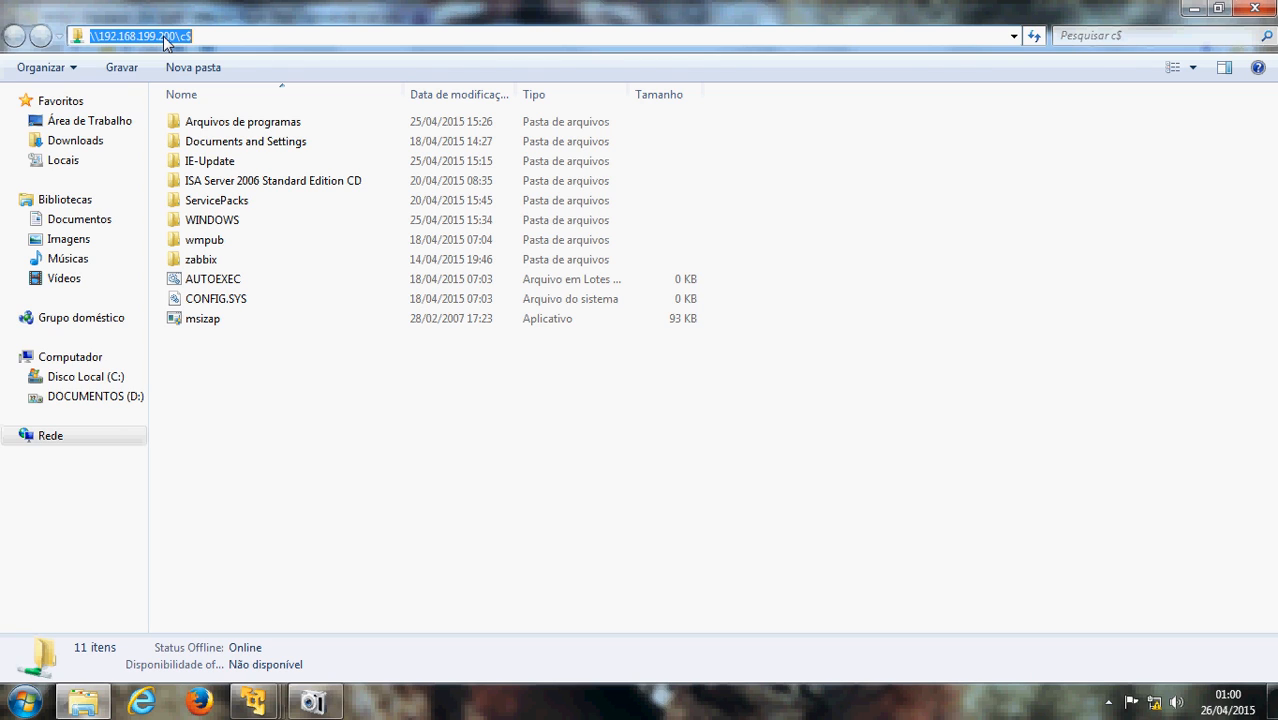
{"action": "left_click", "coordinate": [212, 36]}
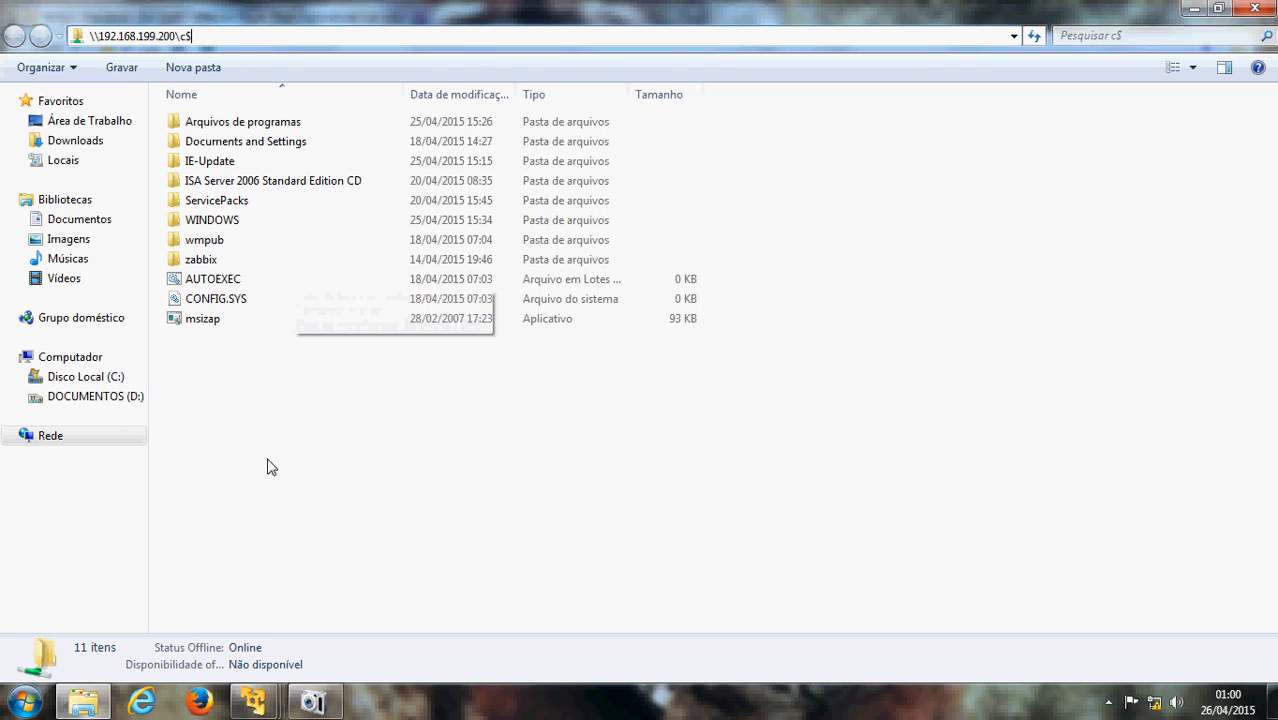
Open the zabbix folder on the c$ share and open zabbix_agentd.conf for editing in Notepad++
{"action": "left_click", "coordinate": [274, 497]}
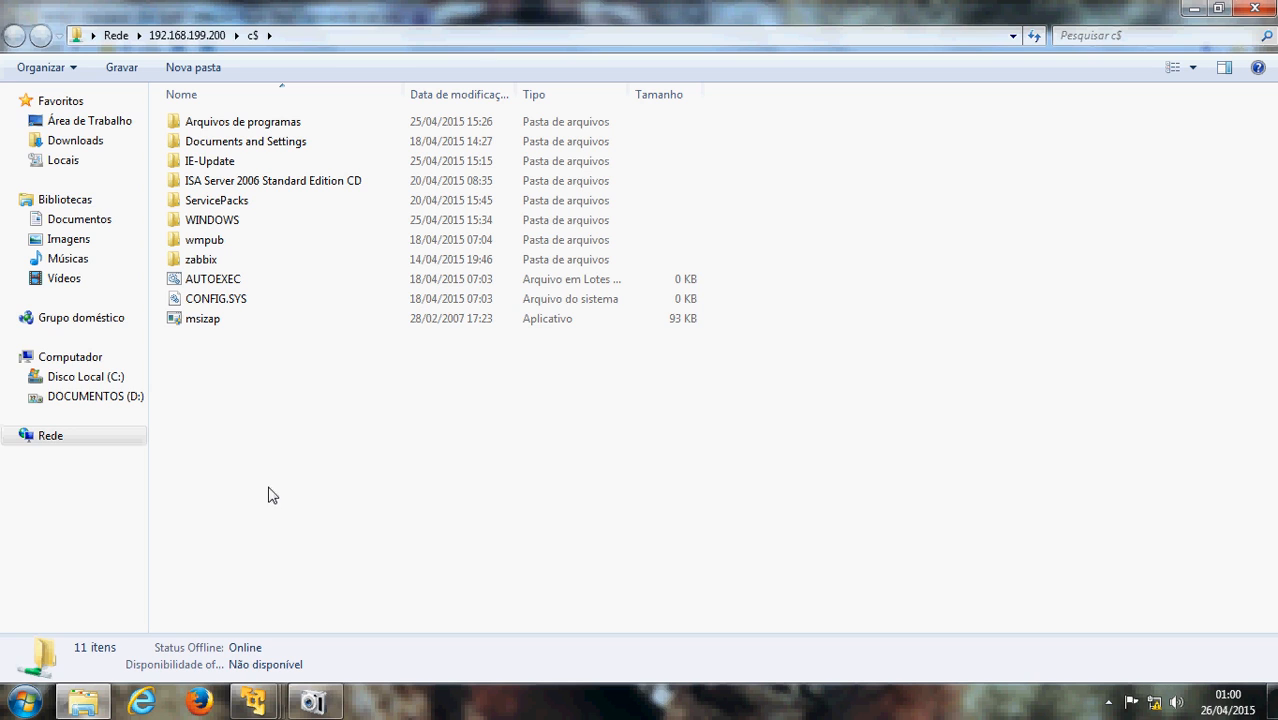
{"action": "double_click", "coordinate": [208, 261]}
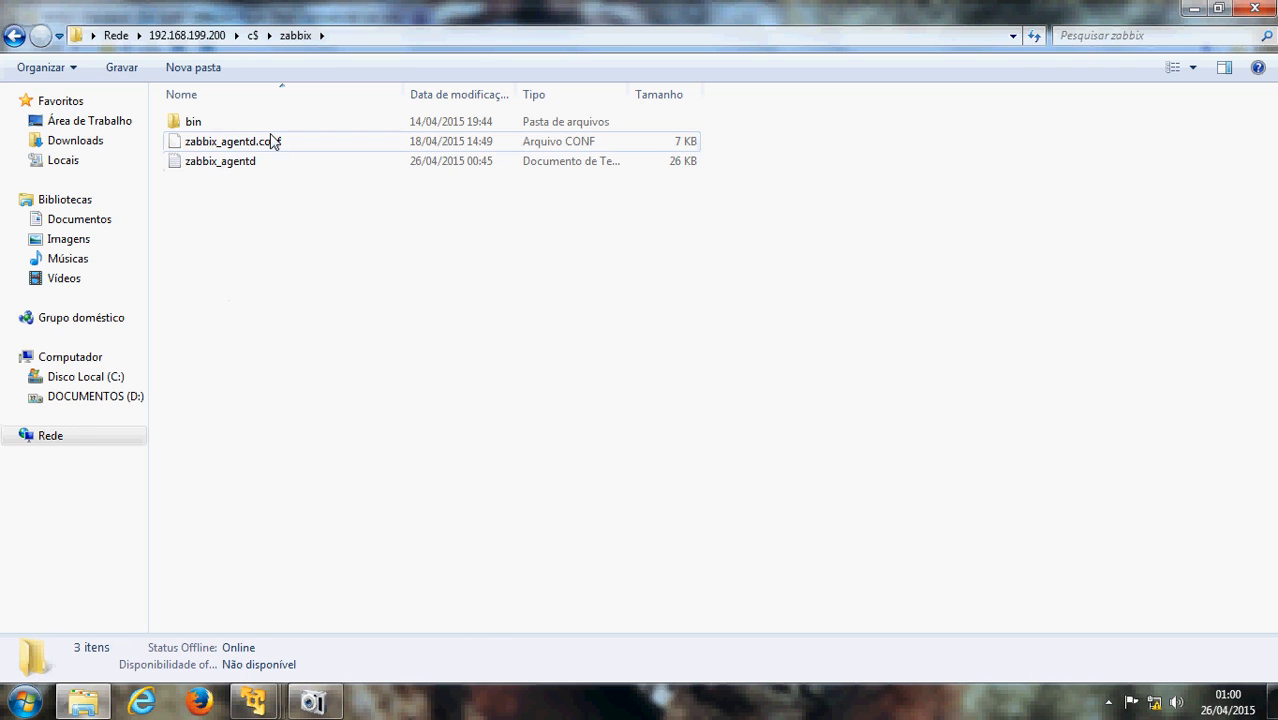
{"action": "left_click", "coordinate": [245, 149]}
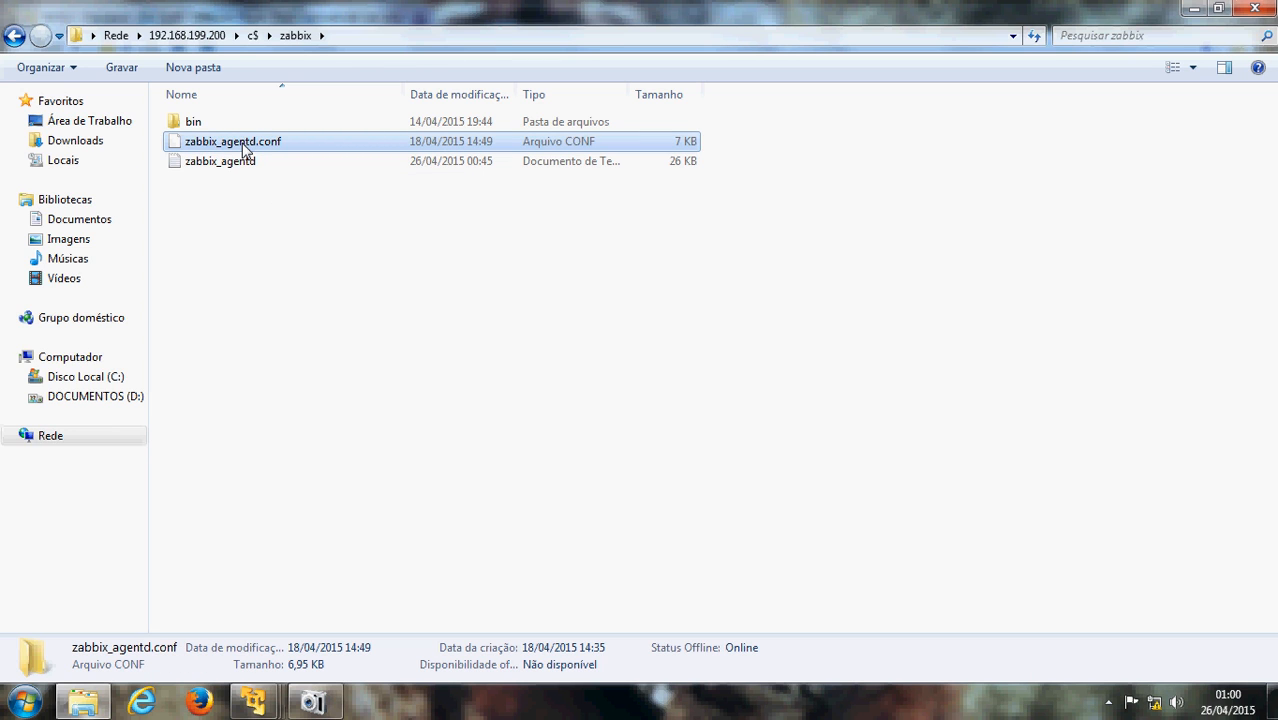
{"action": "right_click", "coordinate": [245, 149]}
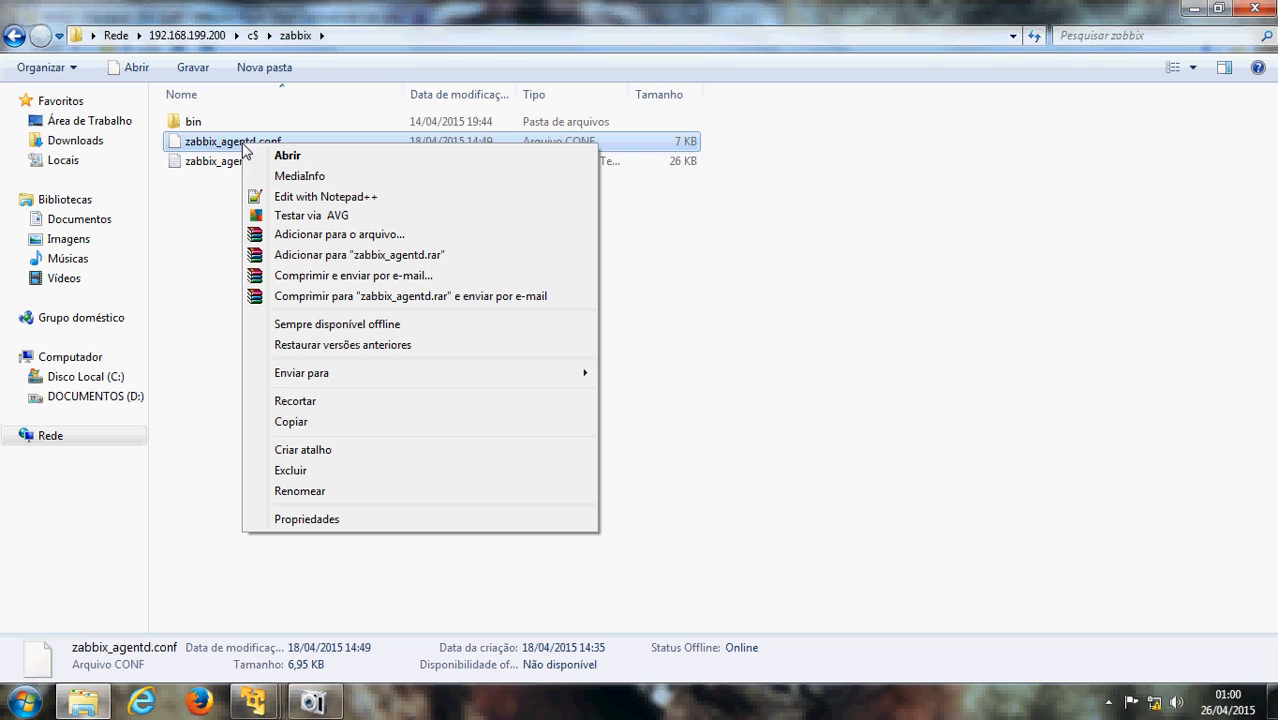
{"action": "left_click", "coordinate": [328, 198]}
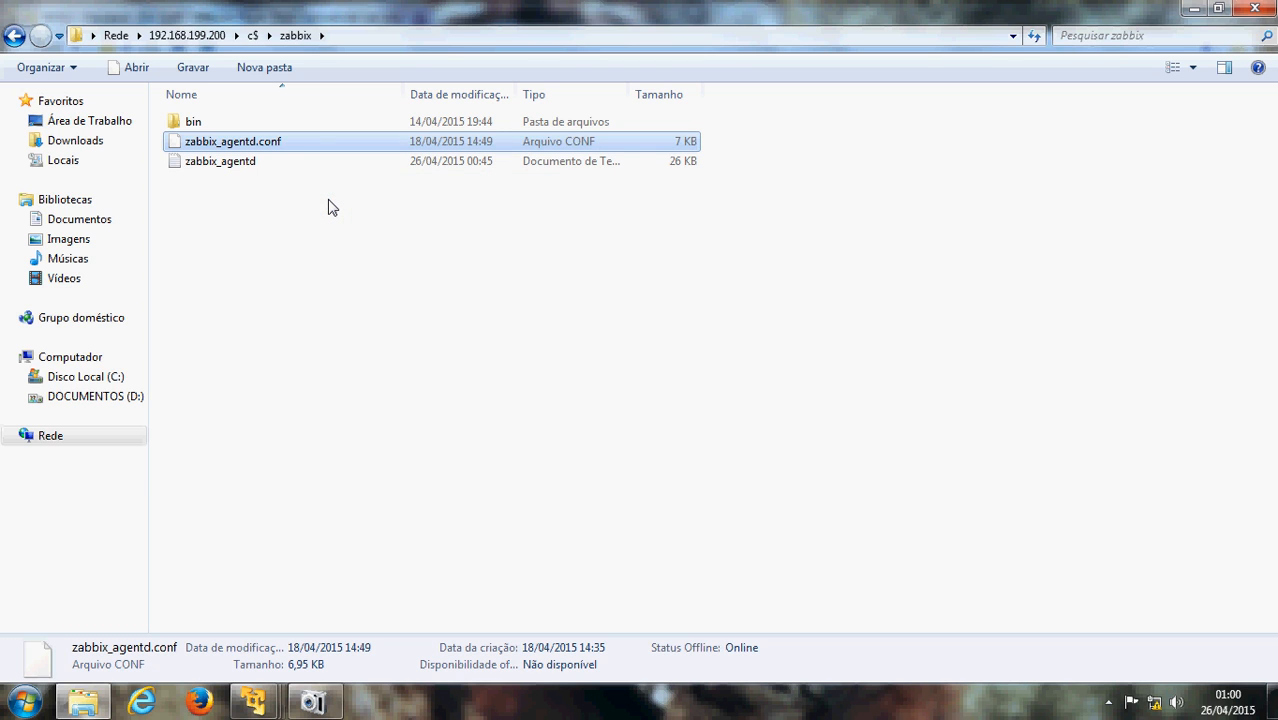
{"action": "left_click", "coordinate": [322, 704]}
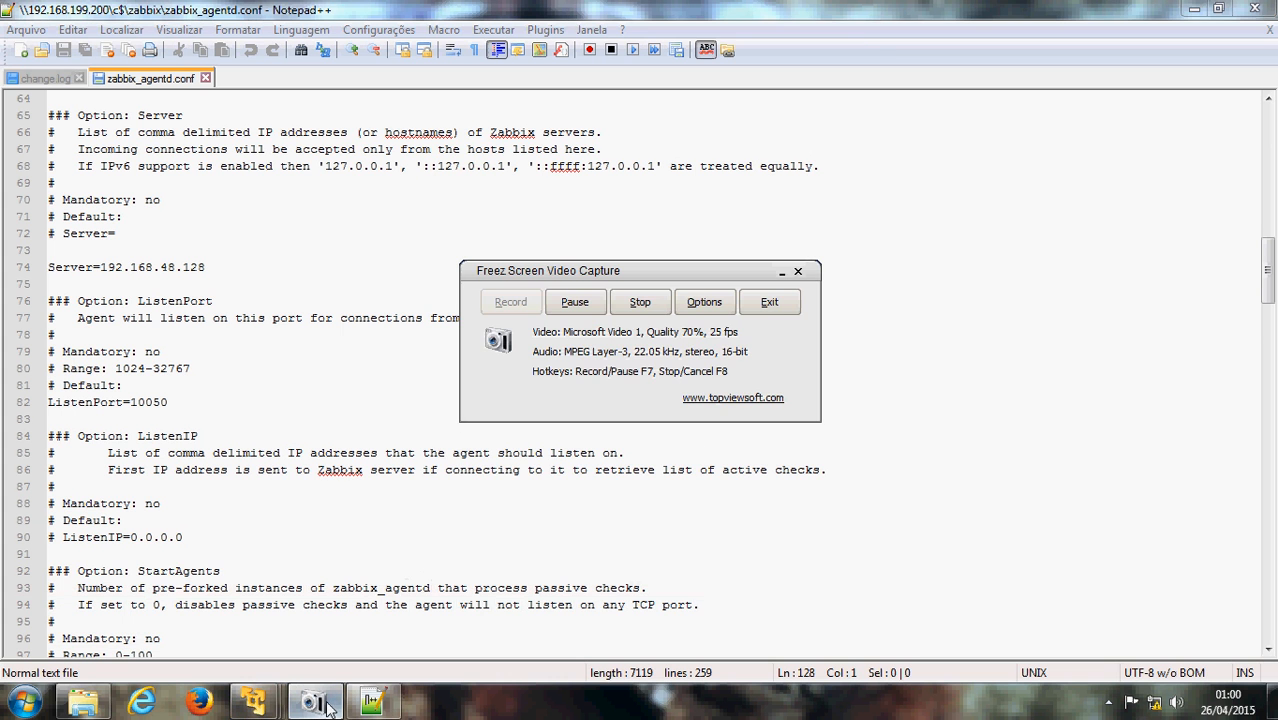
{"action": "left_click", "coordinate": [780, 271]}
Examine the start of zabbix_agentd.conf, including the Windows header line and the LogFile option with its path
{"action": "left_click", "coordinate": [392, 256]}
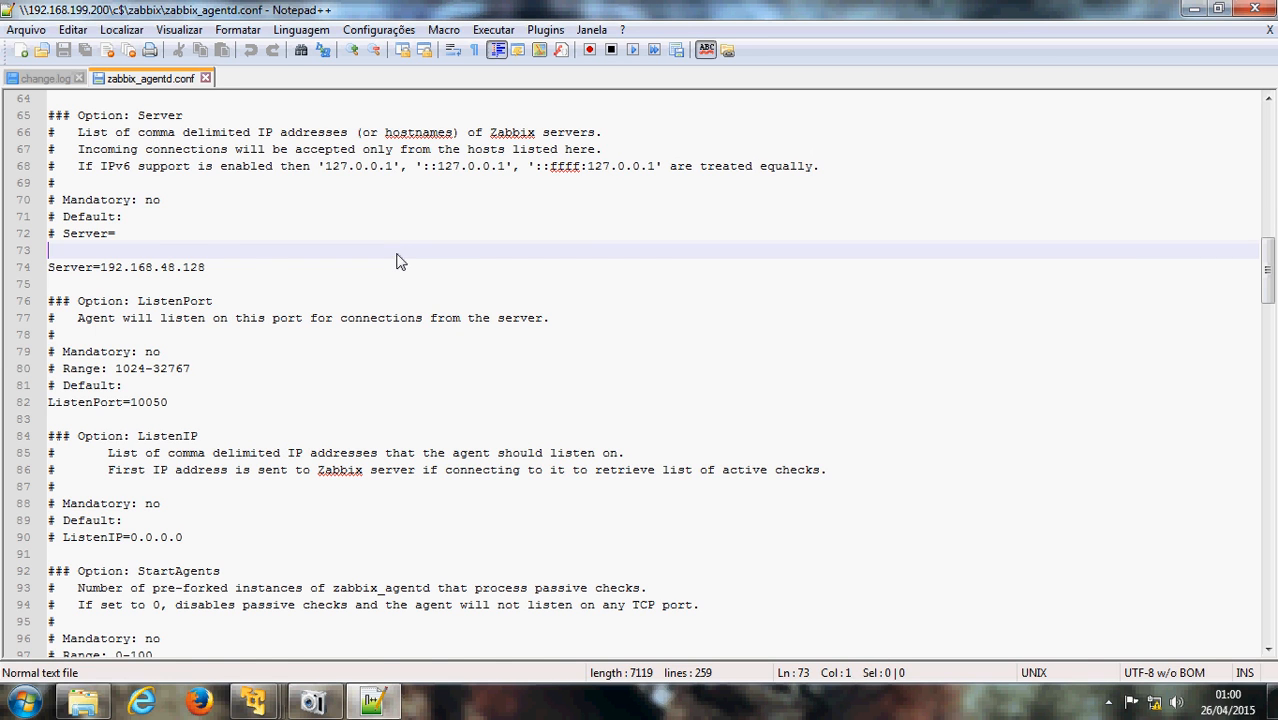
{"action": "scroll", "coordinate": [390, 260], "scroll_direction": "up", "scroll_amount": 9}
{"action": "scroll", "coordinate": [388, 262], "scroll_direction": "up", "scroll_amount": 12}
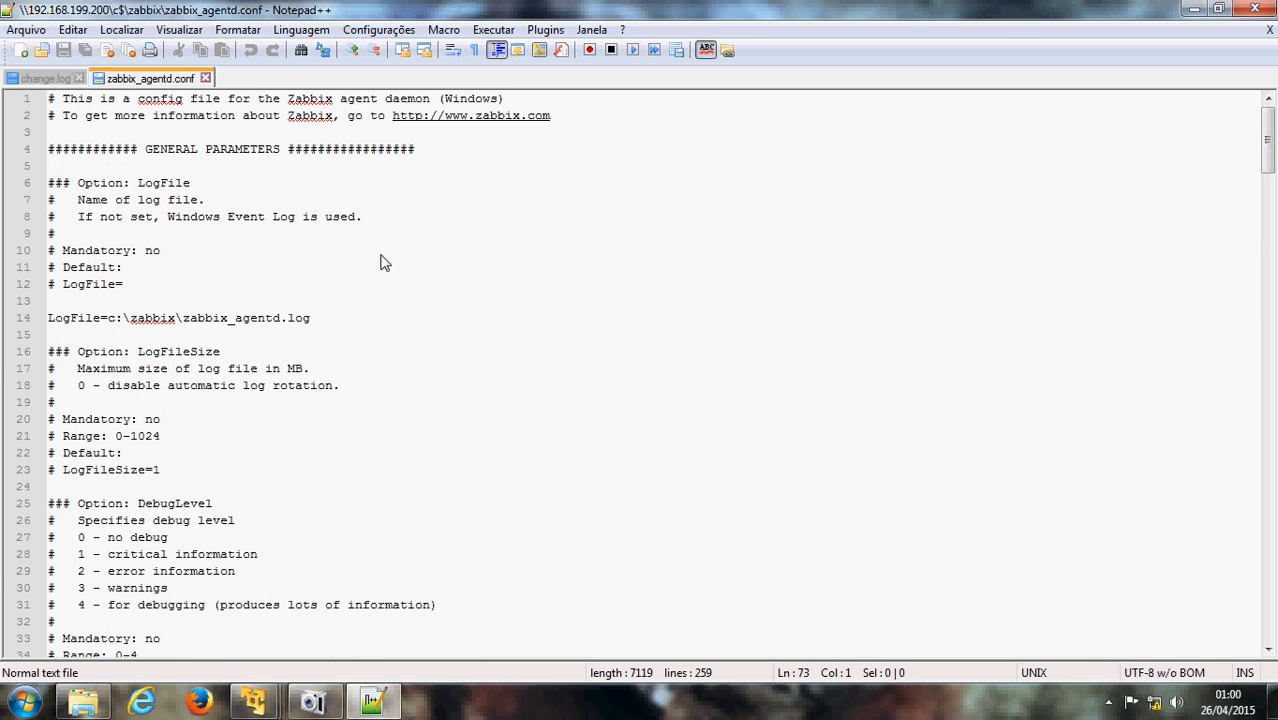
{"action": "left_click", "coordinate": [250, 222]}
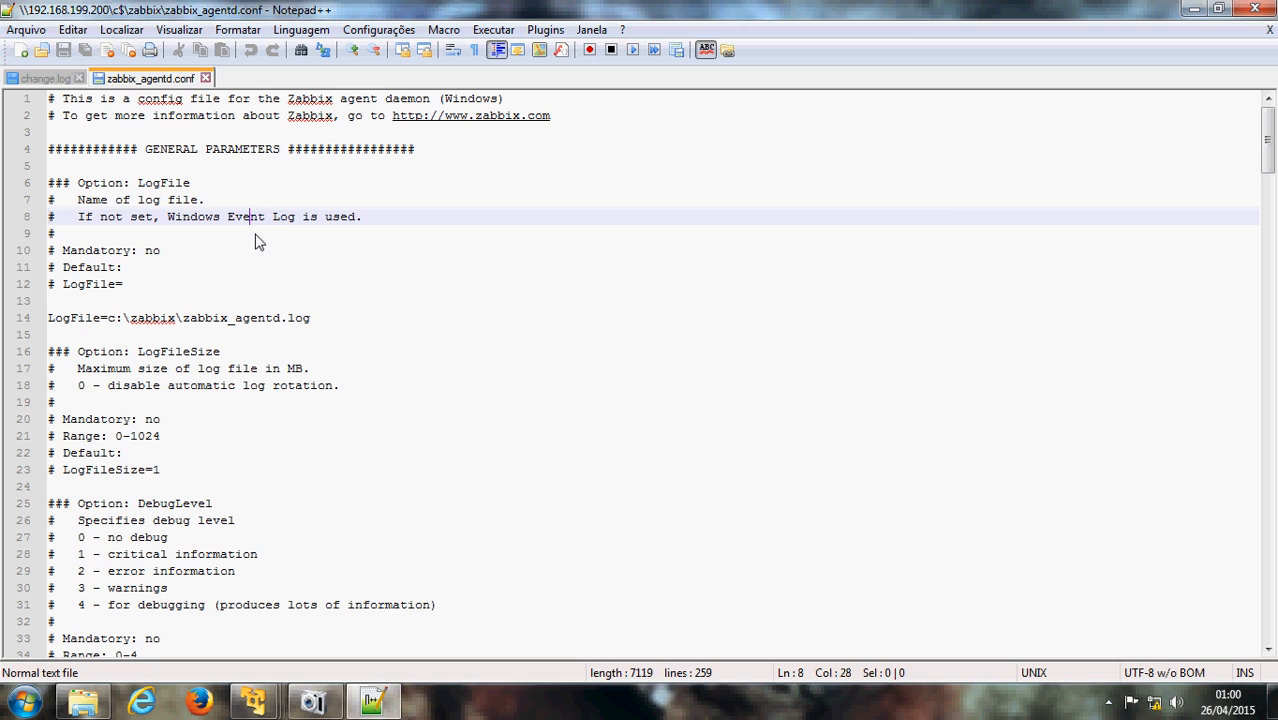
{"action": "double_click", "coordinate": [466, 99]}
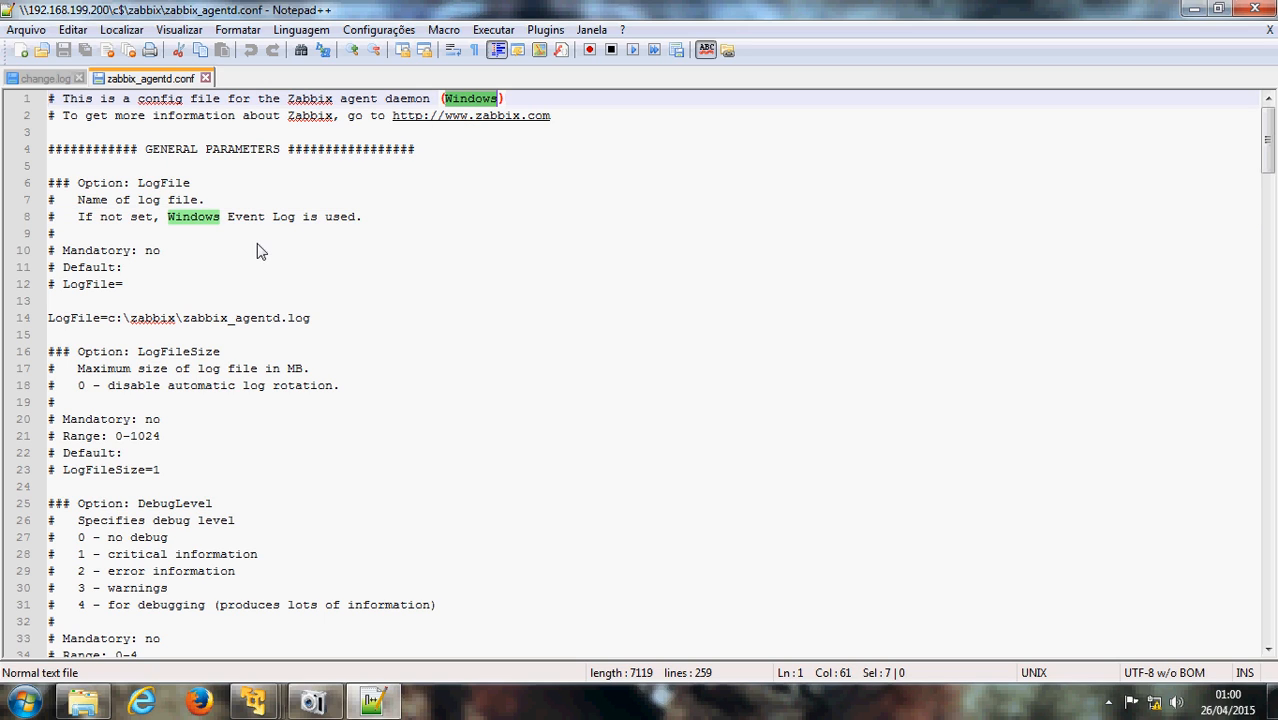
{"action": "left_click", "coordinate": [308, 232]}
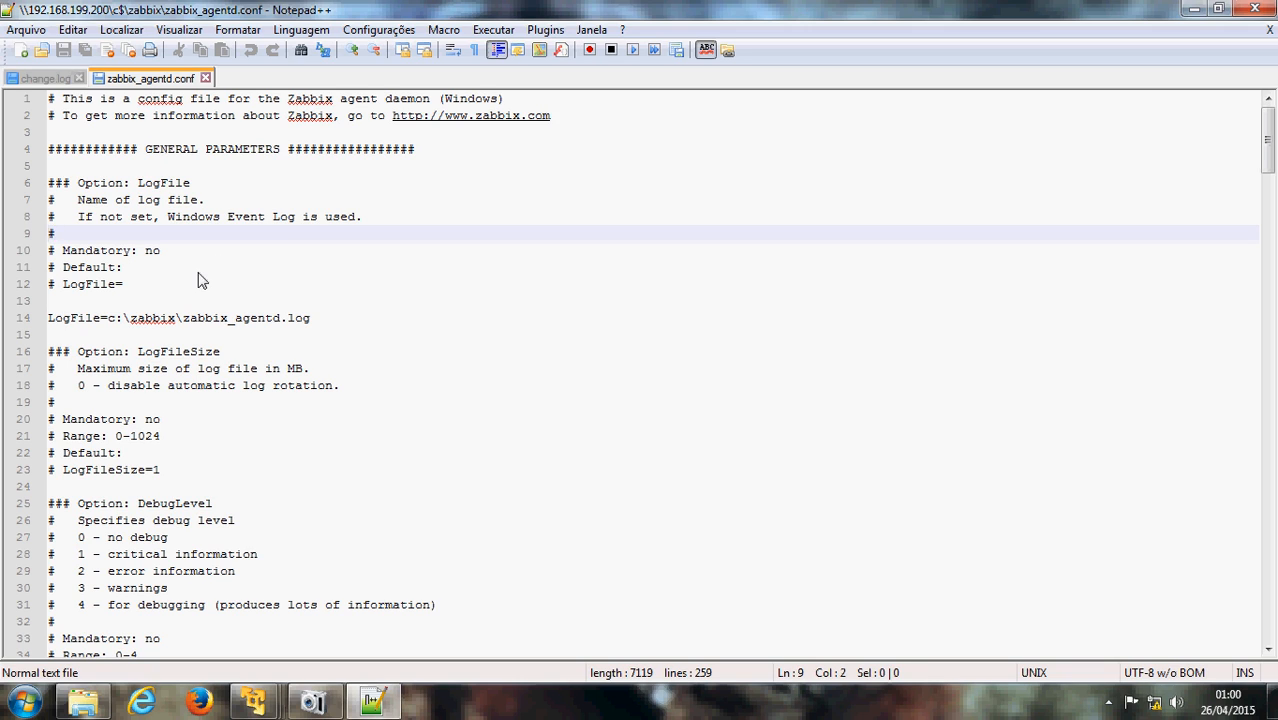
{"action": "left_click", "coordinate": [146, 286]}
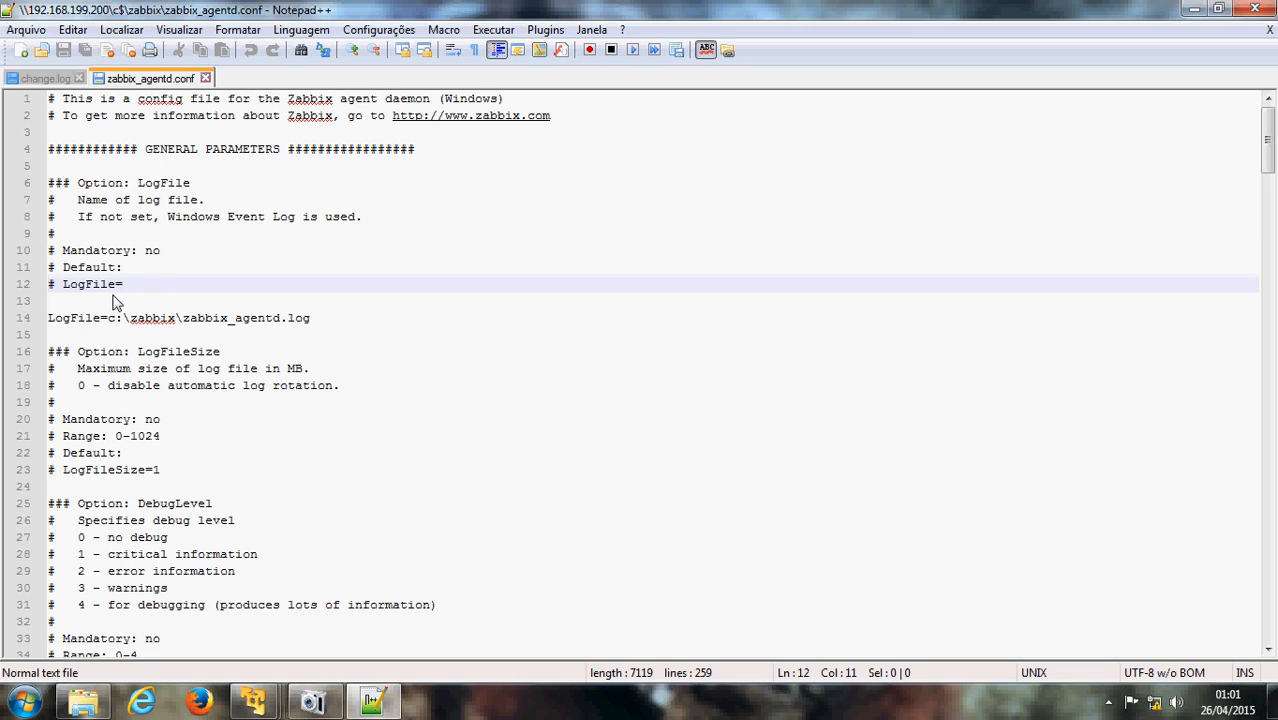
{"action": "left_click", "coordinate": [62, 318]}
{"action": "left_click_drag", "start_coordinate": [62, 318], "coordinate": [310, 320]}
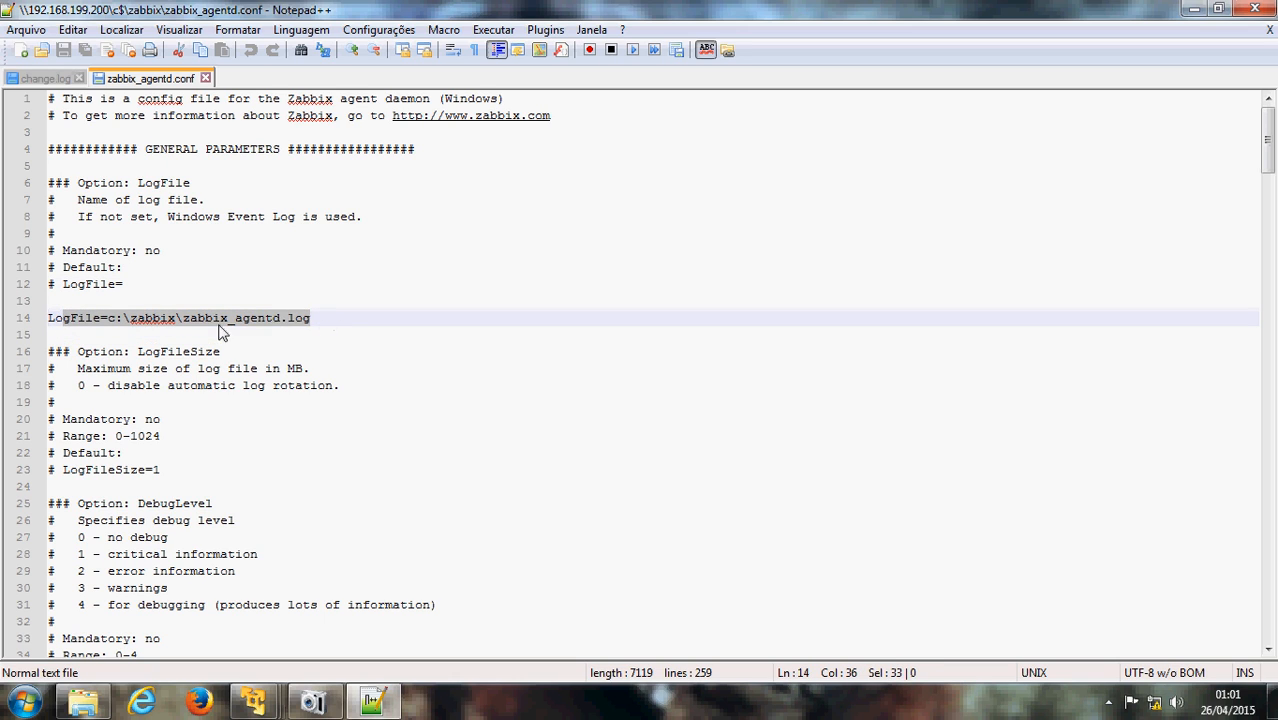
{"action": "left_click", "coordinate": [77, 320]}
{"action": "left_click_drag", "start_coordinate": [63, 323], "coordinate": [320, 328]}
{"action": "left_click", "coordinate": [313, 325]}
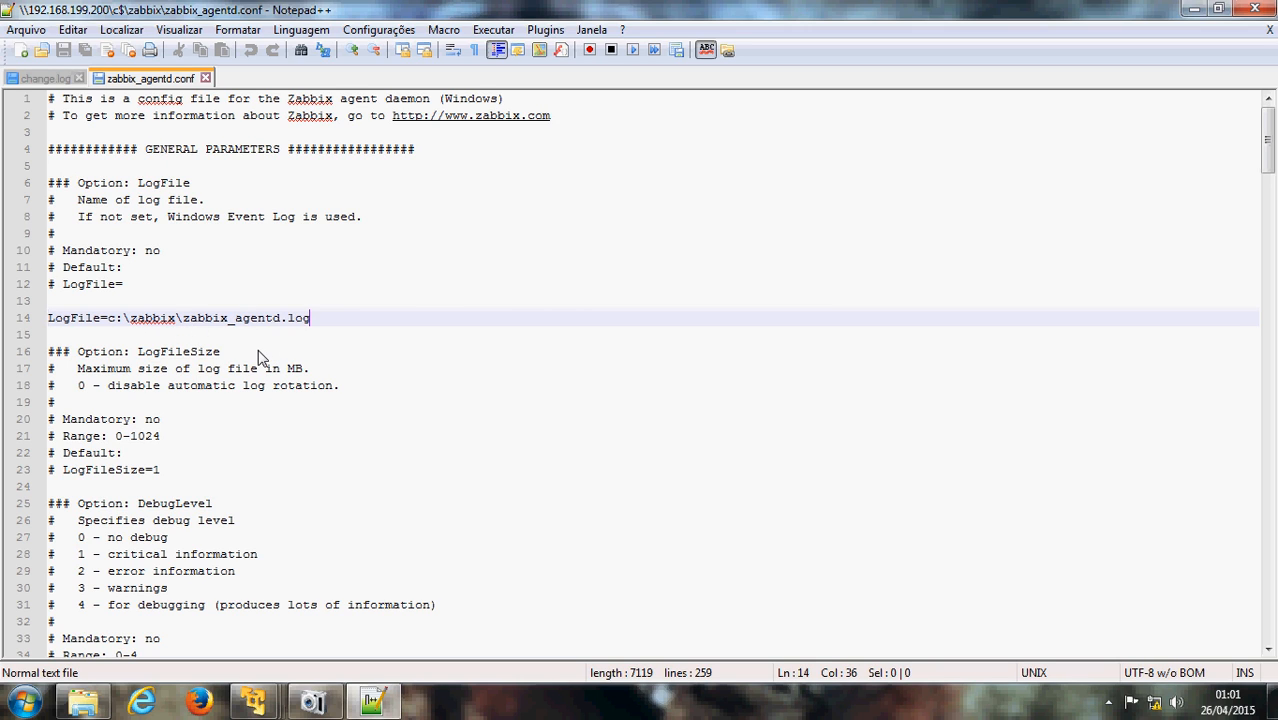
Try adding a logs\ subfolder before zabbix_agentd.log in the LogFile path, and remove it again
{"action": "left_click", "coordinate": [183, 318]}
{"action": "type", "text": "log"}
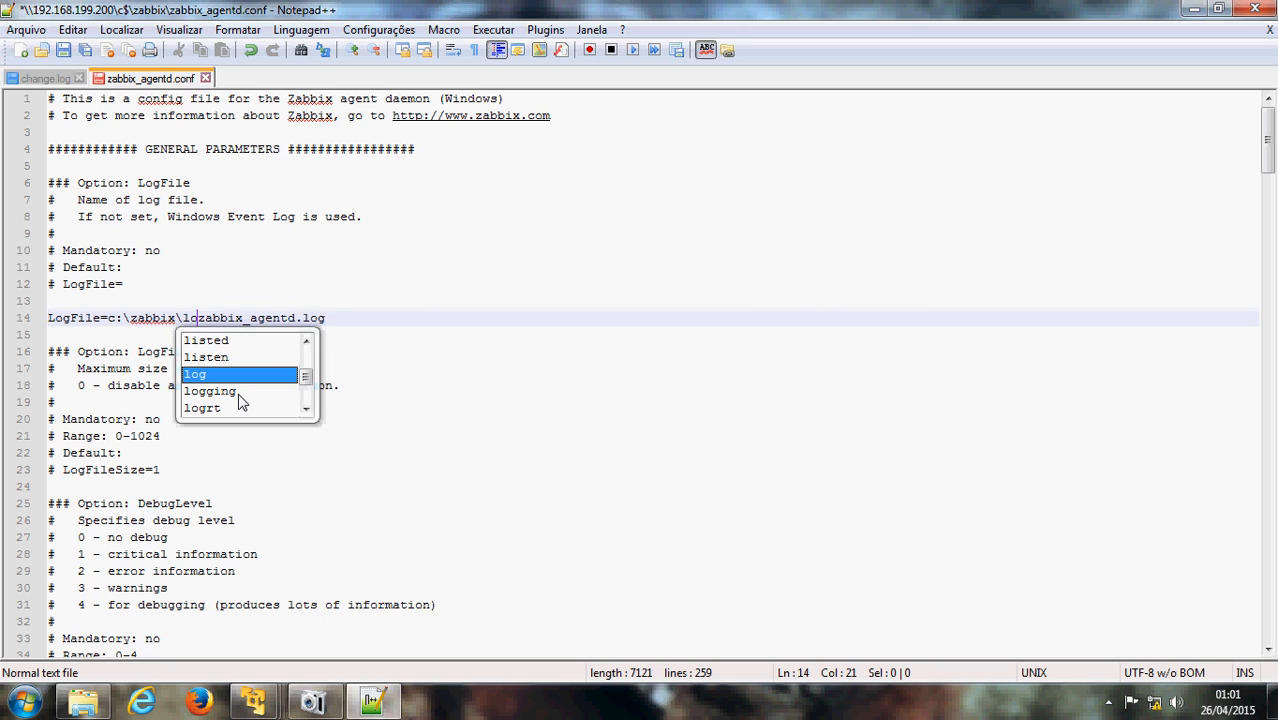
{"action": "type", "text": "s\\"}
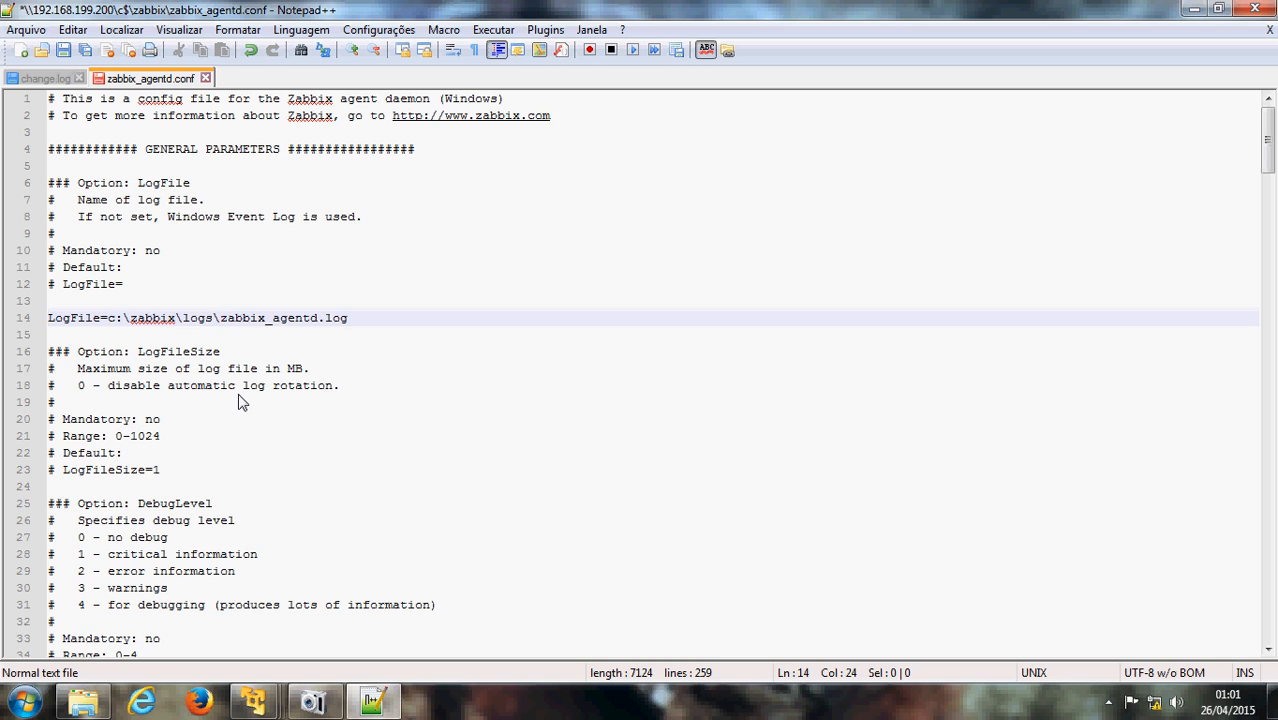
{"action": "key", "text": "BackSpace"}
{"action": "key", "text": "BackSpace"}
{"action": "key", "text": "BackSpace"}
{"action": "key", "text": "BackSpace"}
{"action": "key", "text": "BackSpace"}
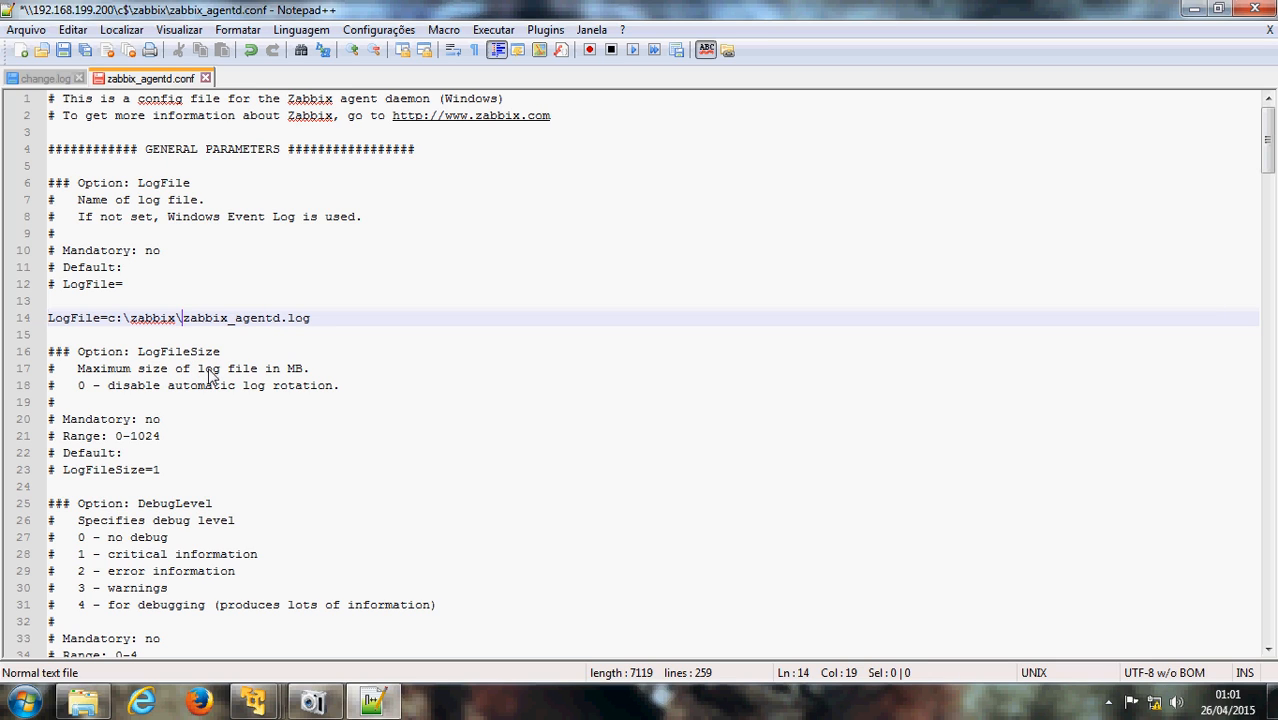
Examine the general parameters from LogFile to LogRemoteCommands, down to the passive checks section
{"action": "scroll", "coordinate": [210, 375], "scroll_direction": "down", "scroll_amount": 2}
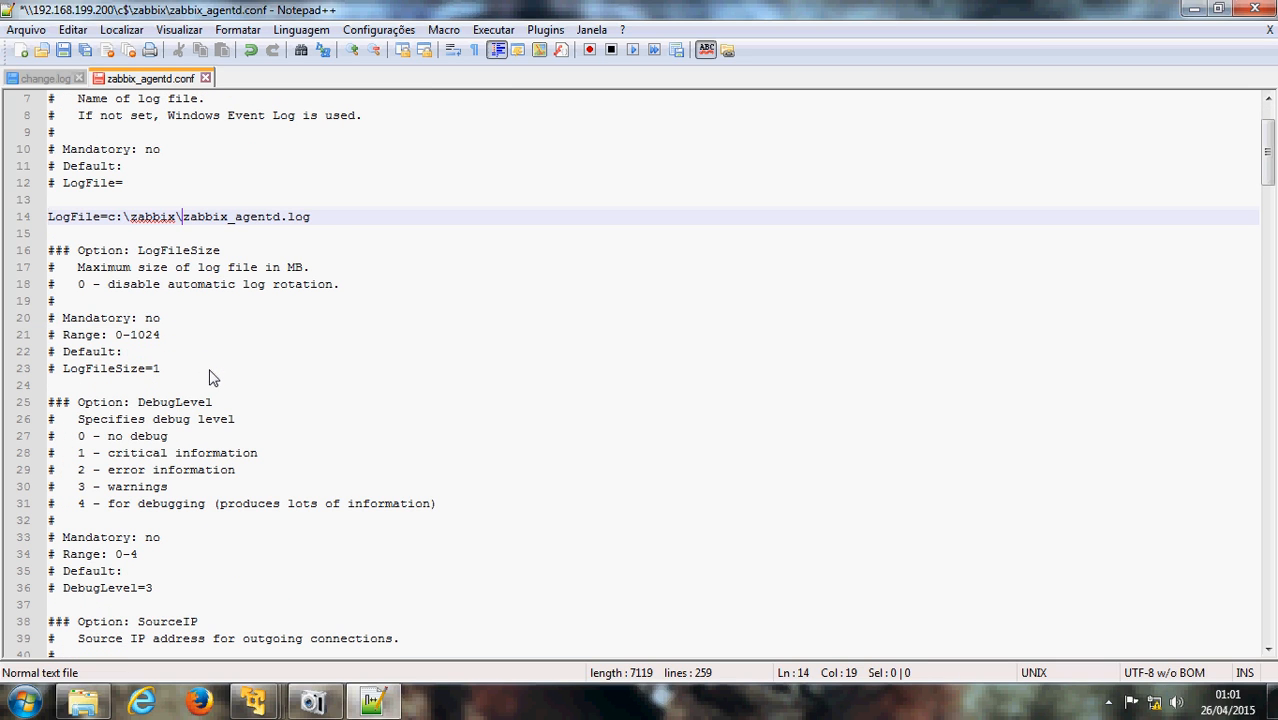
{"action": "left_click", "coordinate": [324, 218]}
{"action": "scroll", "coordinate": [268, 336], "scroll_direction": "down", "scroll_amount": 9}
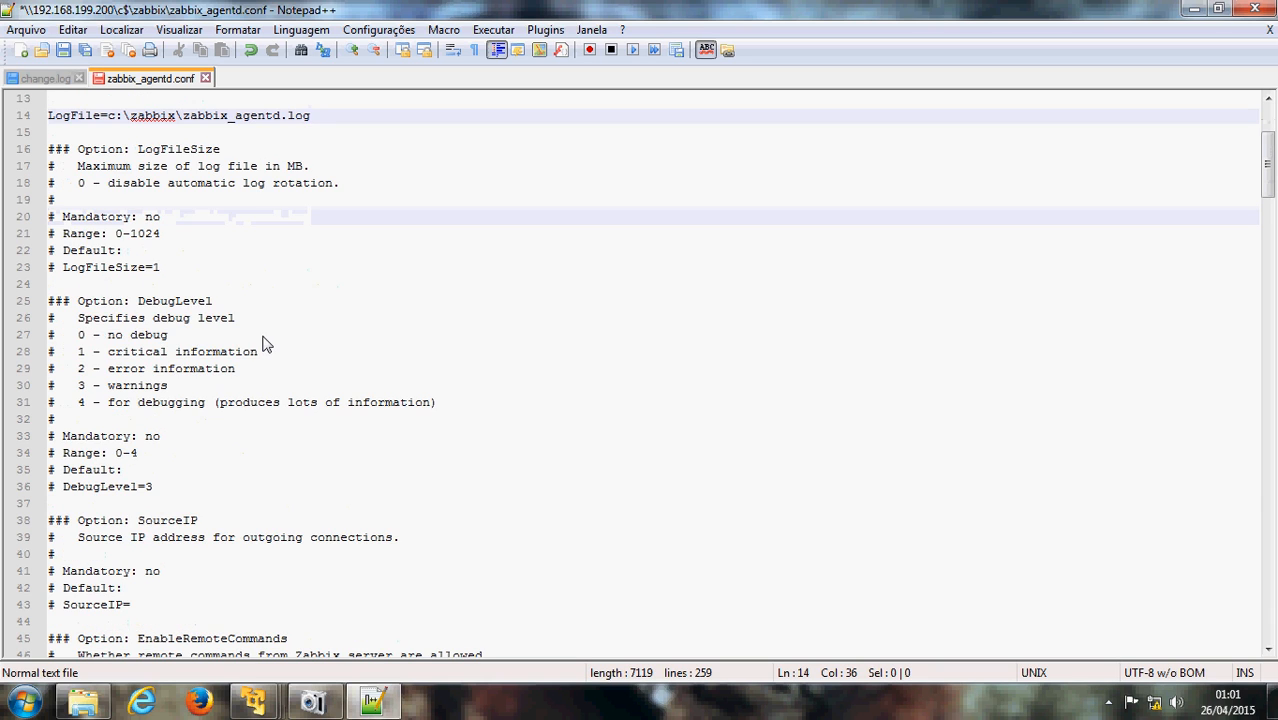
{"action": "scroll", "coordinate": [265, 344], "scroll_direction": "down", "scroll_amount": 5}
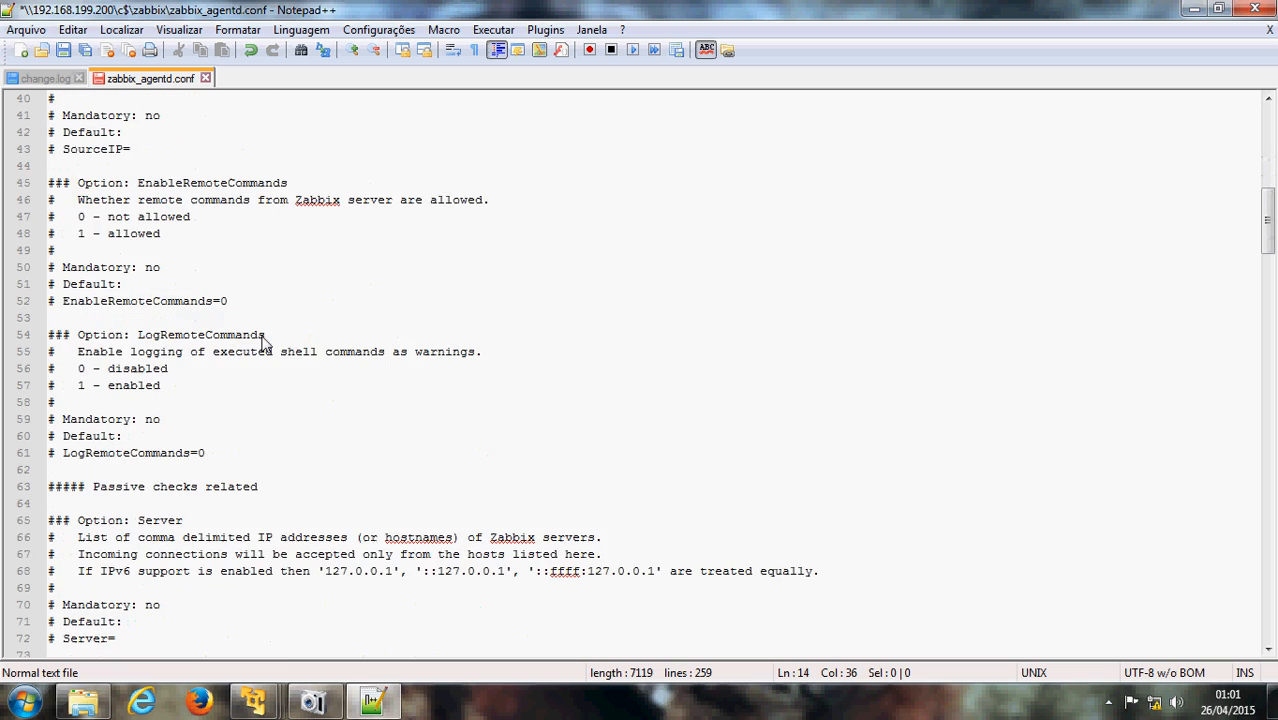
{"action": "scroll", "coordinate": [265, 344], "scroll_direction": "up", "scroll_amount": 14}
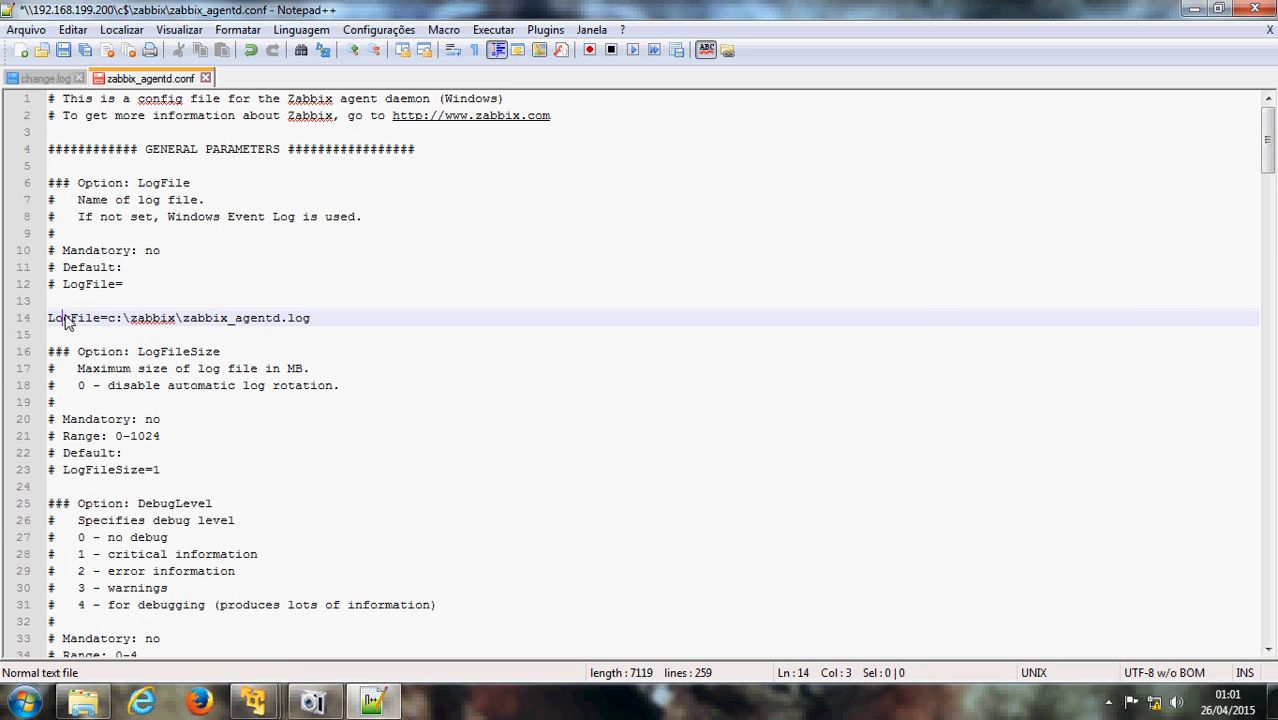
{"action": "double_click", "coordinate": [85, 320]}
{"action": "scroll", "coordinate": [338, 340], "scroll_direction": "down", "scroll_amount": 18}
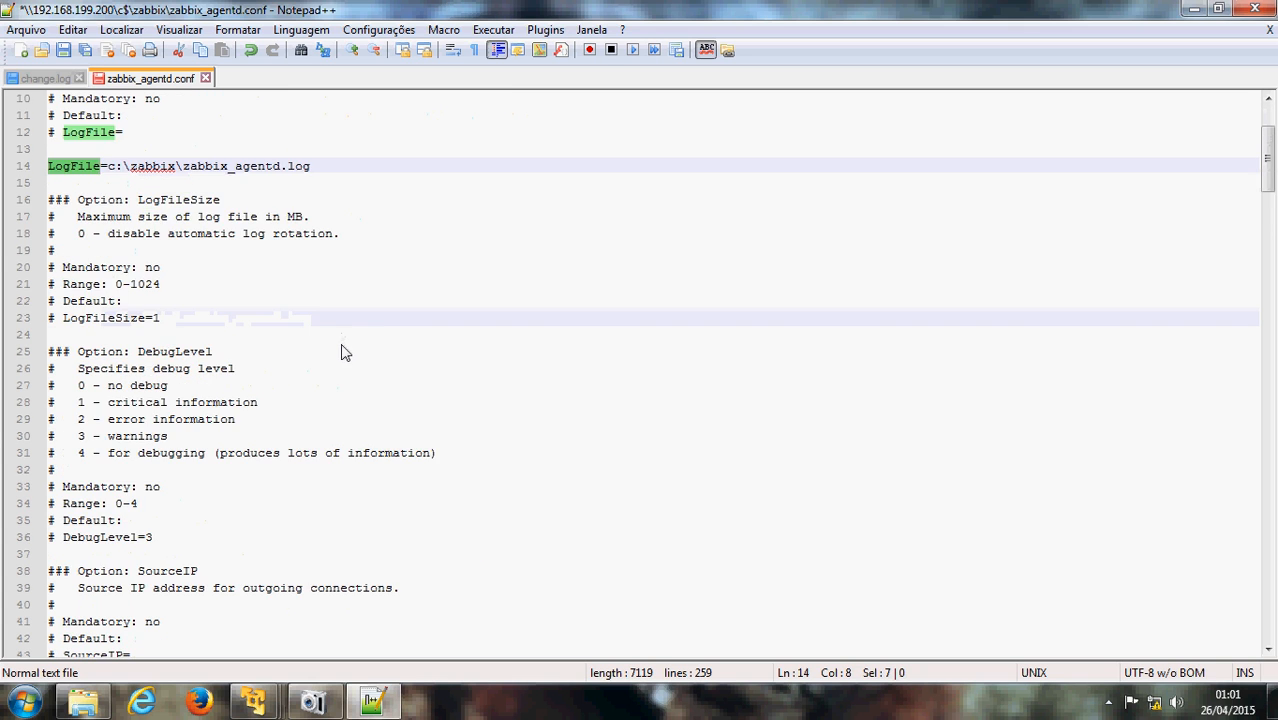
{"action": "scroll", "coordinate": [338, 360], "scroll_direction": "down", "scroll_amount": 1}
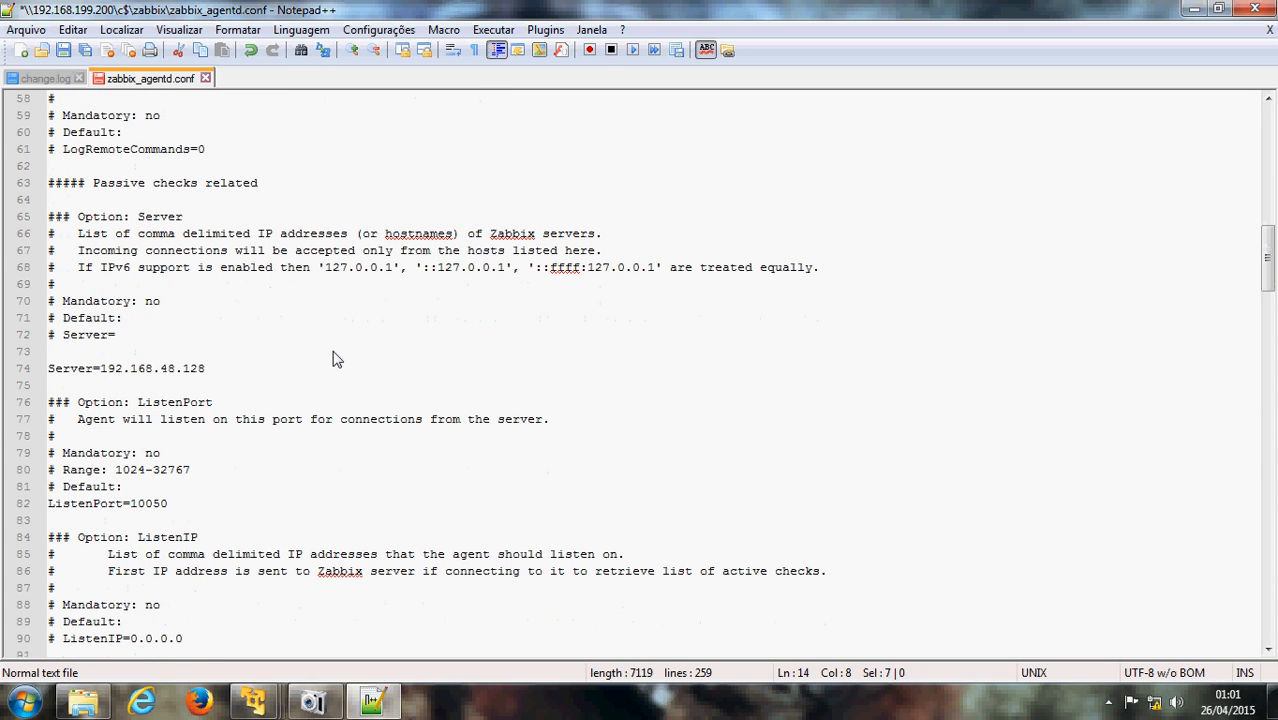
Replace the Server address in the passive checks section with 127.0.0.1
{"action": "double_click", "coordinate": [80, 368]}
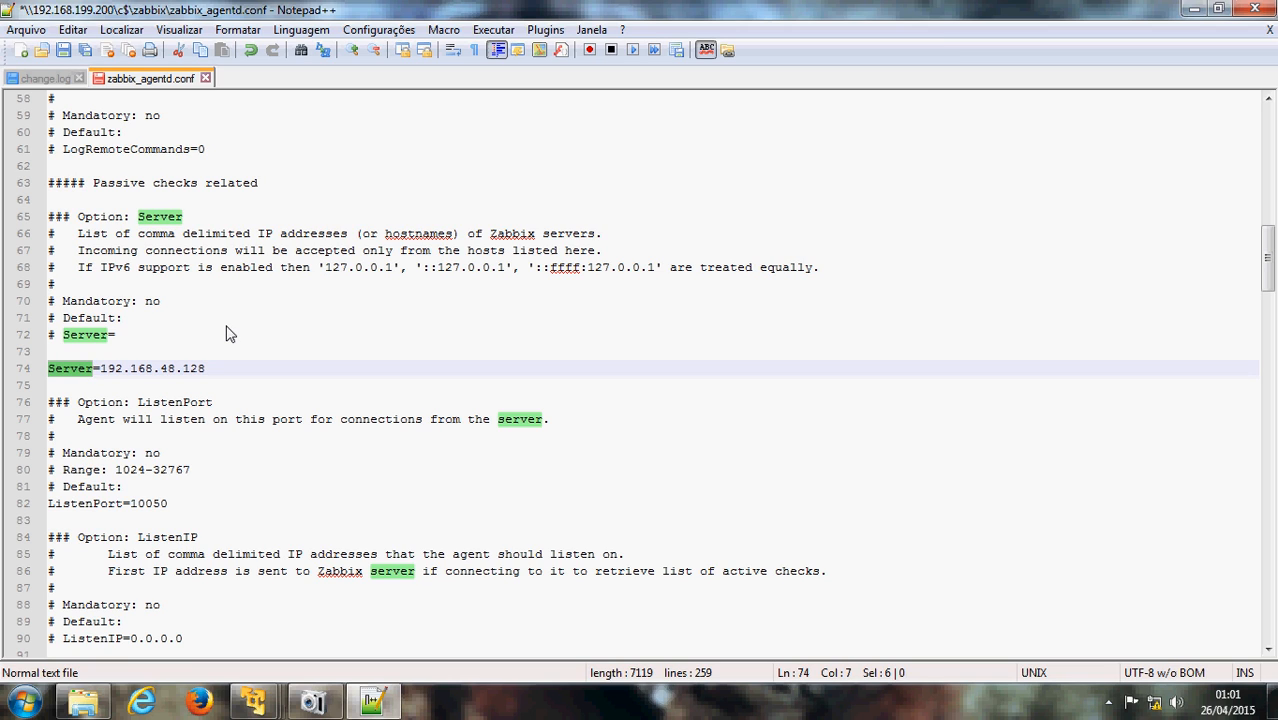
{"action": "left_click", "coordinate": [176, 372]}
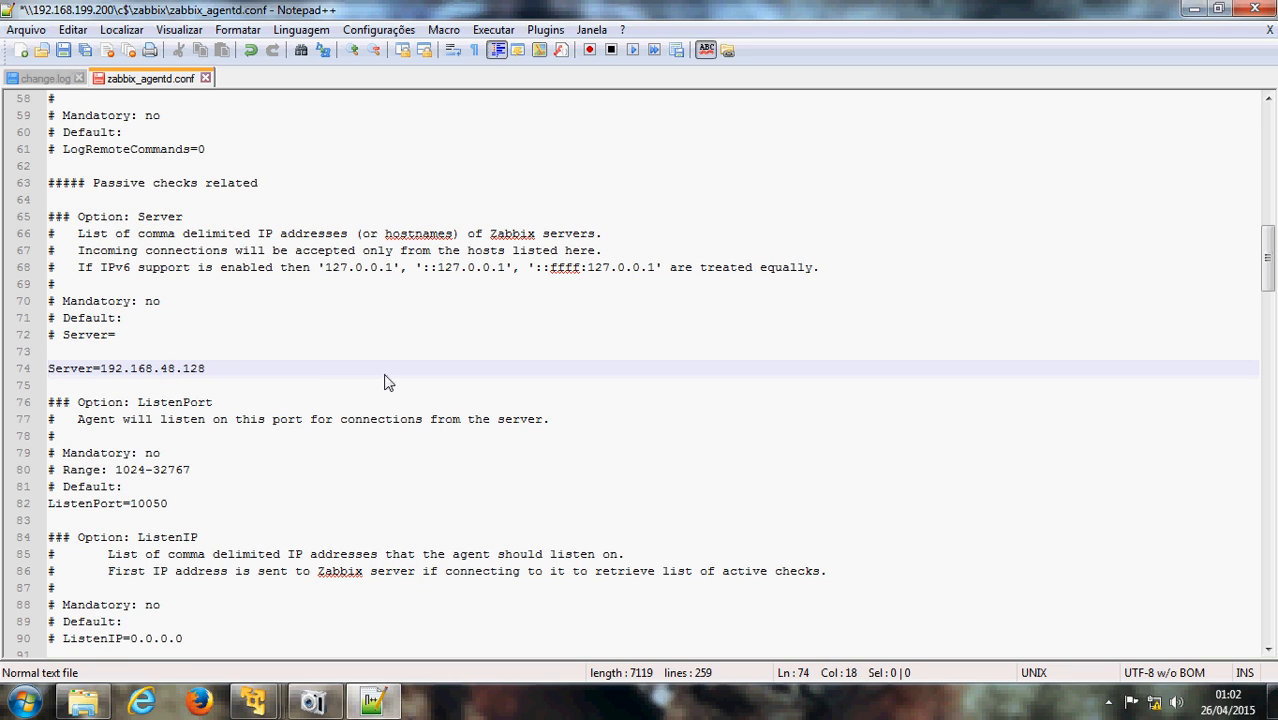
{"action": "key", "text": "Delete"}
{"action": "key", "text": "Delete"}
{"action": "key", "text": "Delete"}
{"action": "key", "text": "Delete"}
{"action": "key", "text": "BackSpace"}
{"action": "key", "text": "BackSpace"}
{"action": "key", "text": "BackSpace"}
{"action": "key", "text": "BackSpace"}
{"action": "key", "text": "BackSpace"}
{"action": "key", "text": "BackSpace"}
{"action": "key", "text": "BackSpace"}
{"action": "key", "text": "BackSpace"}
{"action": "key", "text": "BackSpace"}
{"action": "type", "text": "27.0.0.1"}
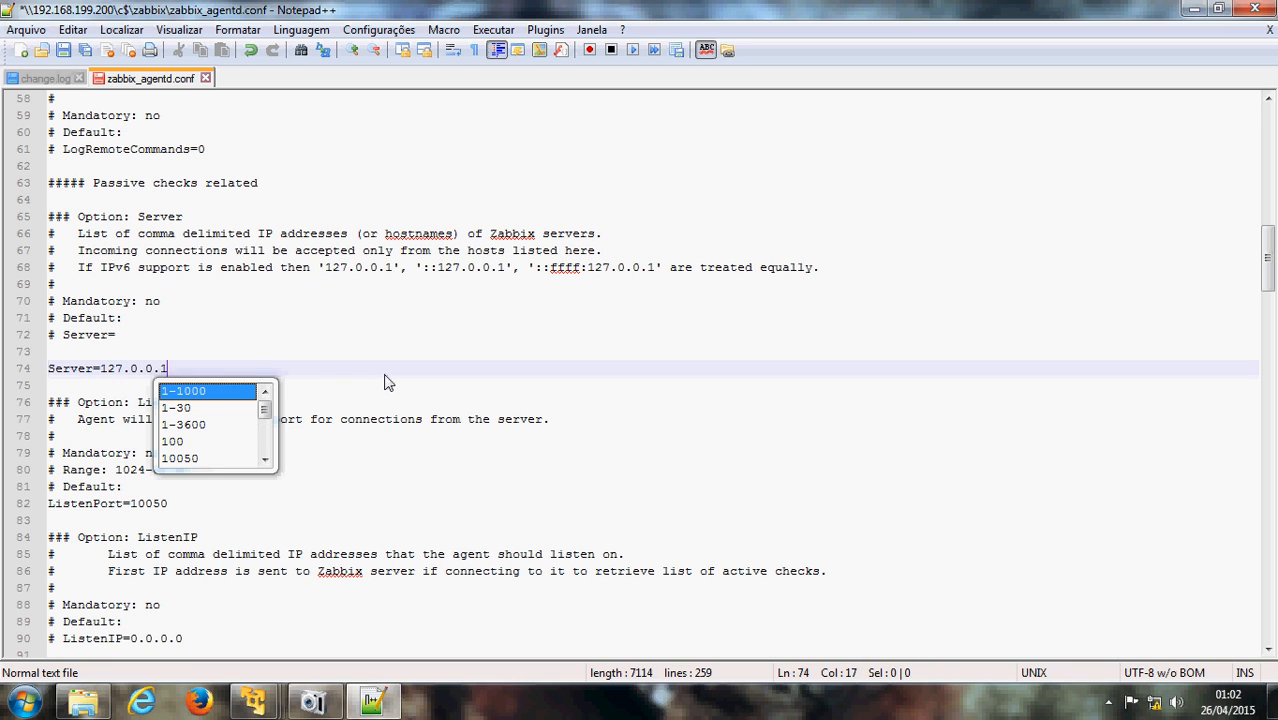
{"action": "key", "text": "Escape"}
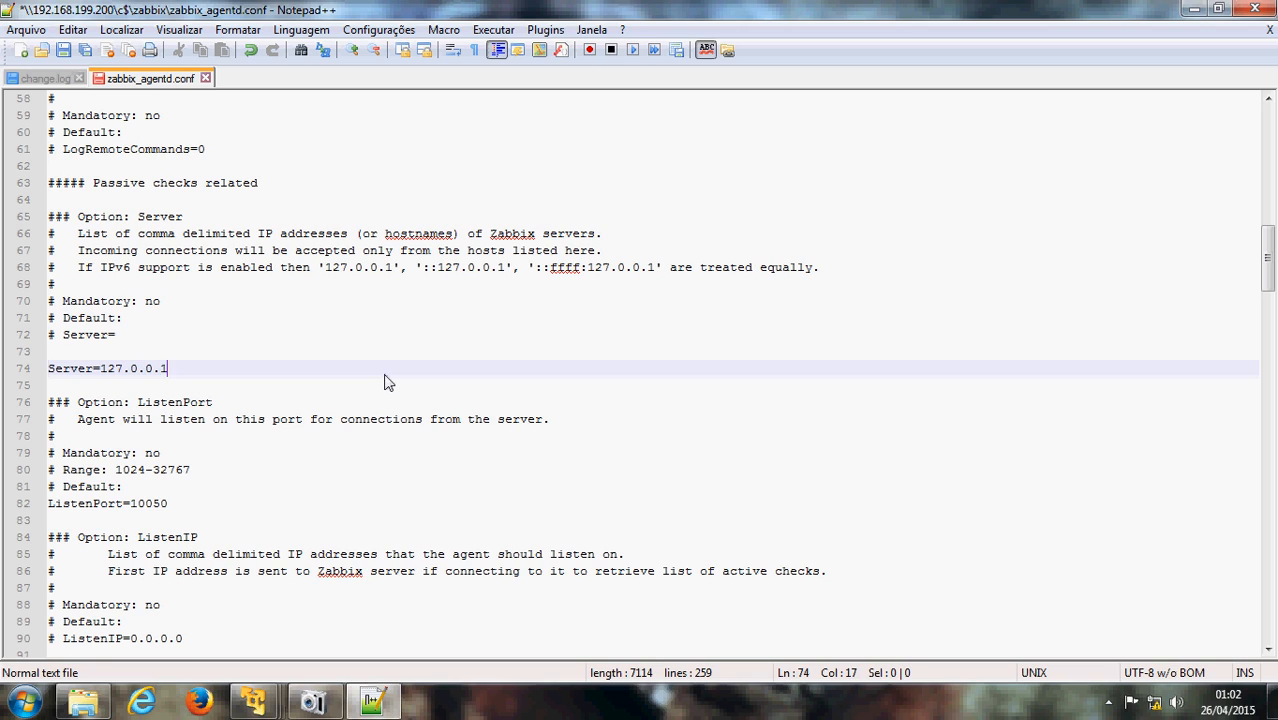
Set the Server parameter in the passive checks section to 192.168.199.128
{"action": "key", "text": "BackSpace"}
{"action": "key", "text": "BackSpace"}
{"action": "key", "text": "BackSpace"}
{"action": "key", "text": "BackSpace"}
{"action": "key", "text": "BackSpace"}
{"action": "key", "text": "BackSpace"}
{"action": "key", "text": "BackSpace"}
{"action": "key", "text": "BackSpace"}
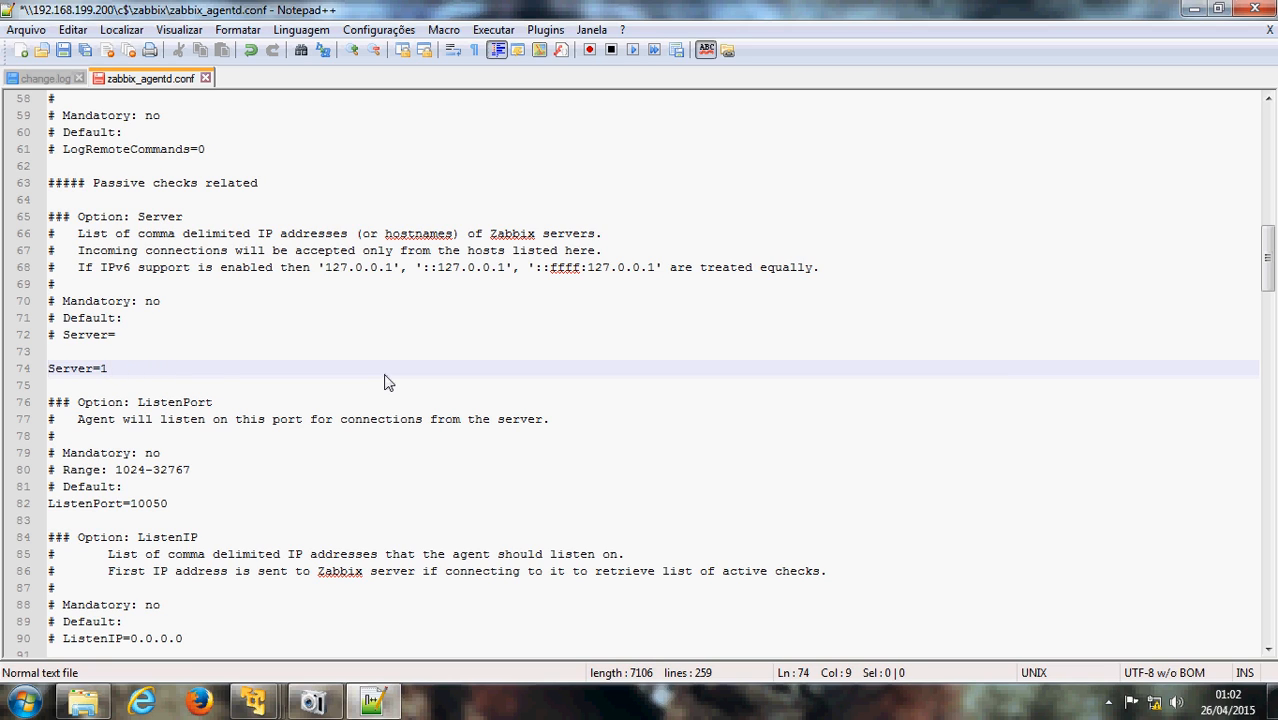
{"action": "type", "text": "92.168.199.128"}
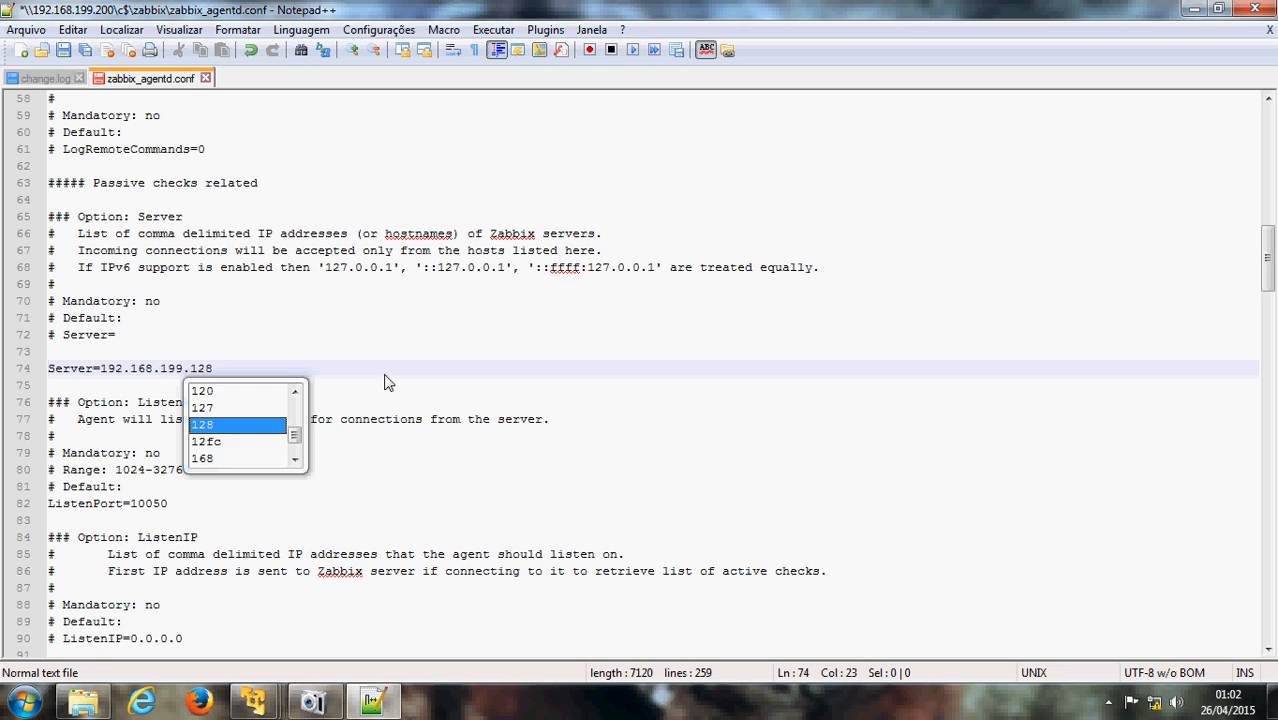
{"action": "key", "text": "Escape"}
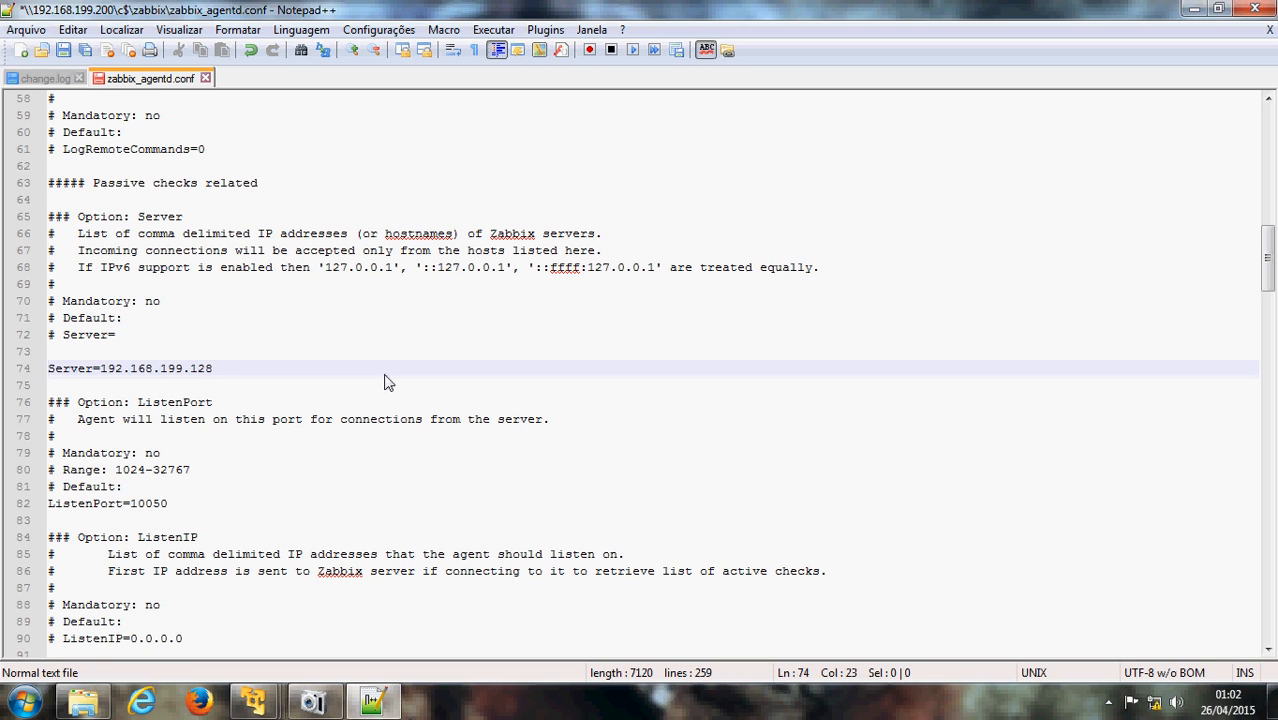
Comment out the ListenPort=10050 line with a leading # and a space
{"action": "key", "text": "Down"}
{"action": "key", "text": "Down"}
{"action": "key", "text": "Down"}
{"action": "key", "text": "Down"}
{"action": "key", "text": "Down"}
{"action": "key", "text": "Down"}
{"action": "key", "text": "Down"}
{"action": "key", "text": "Down"}
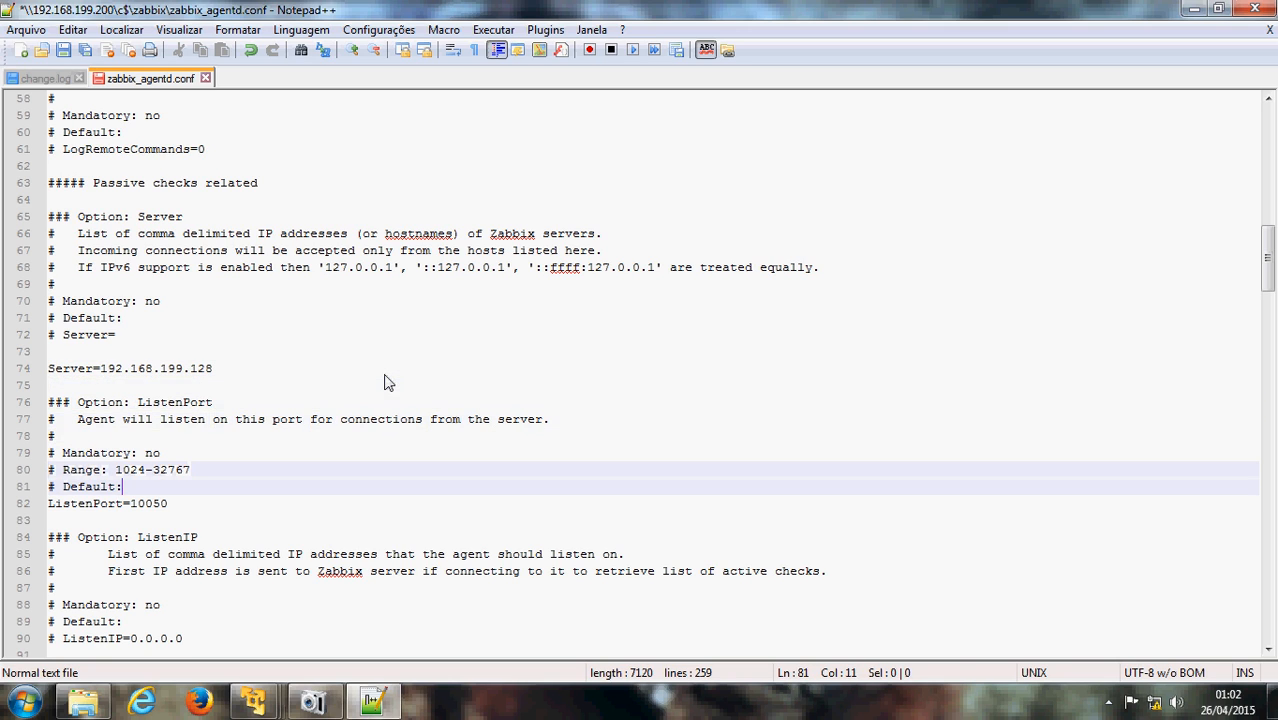
{"action": "key", "text": "Home"}
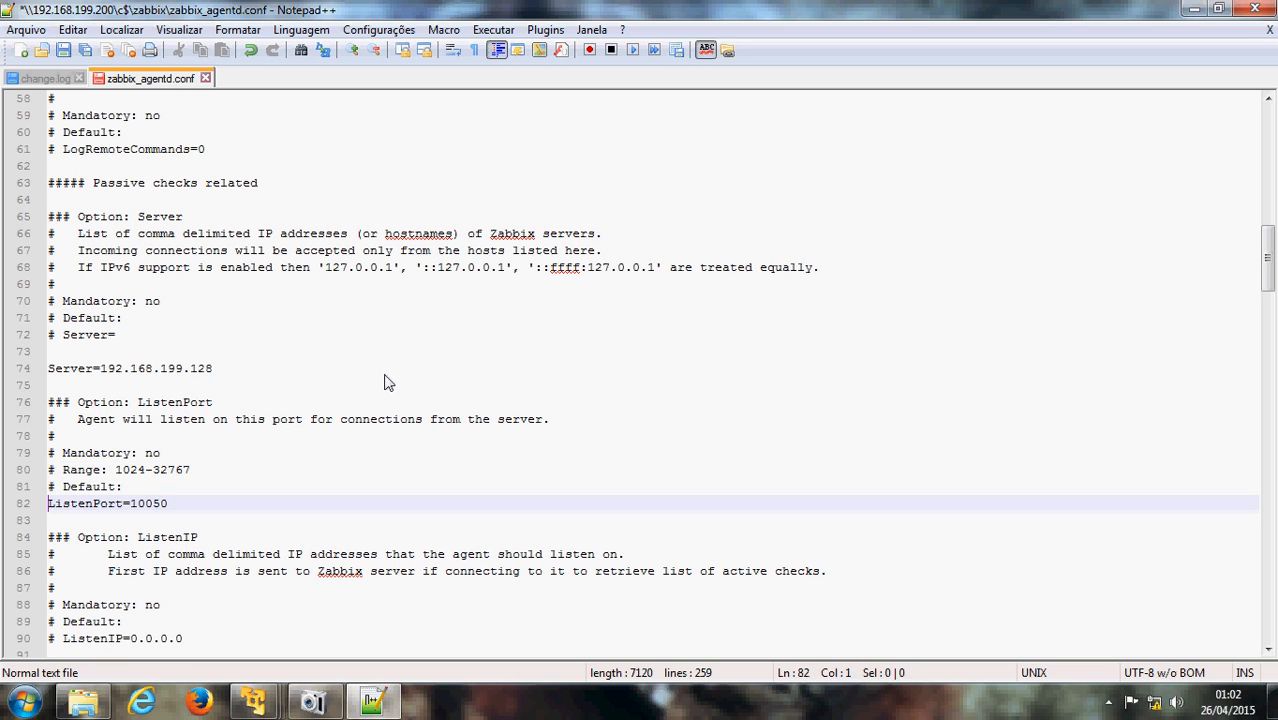
{"action": "type", "text": "#"}
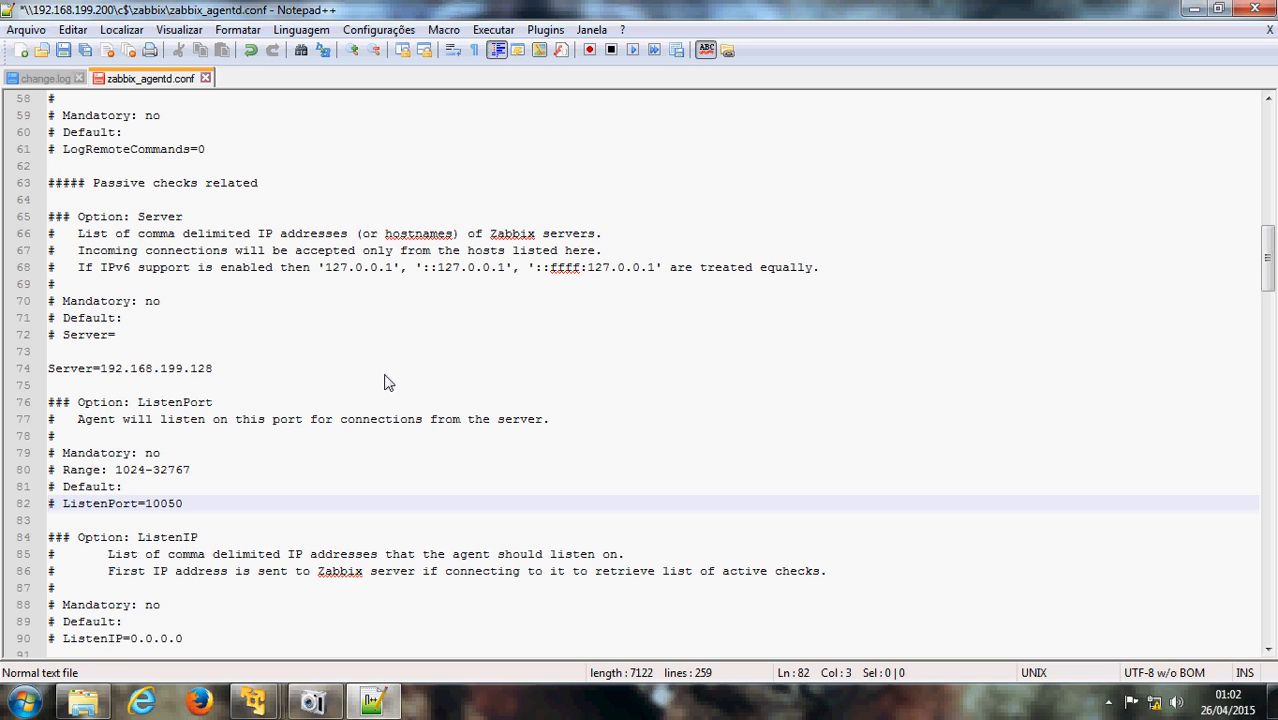
Remove the comment mark from the ListenPort=10050 line to make it active again
{"action": "key", "text": "Up"}
{"action": "key", "text": "Right"}
{"action": "key", "text": "Down"}
{"action": "key", "text": "BackSpace"}
{"action": "key", "text": "BackSpace"}
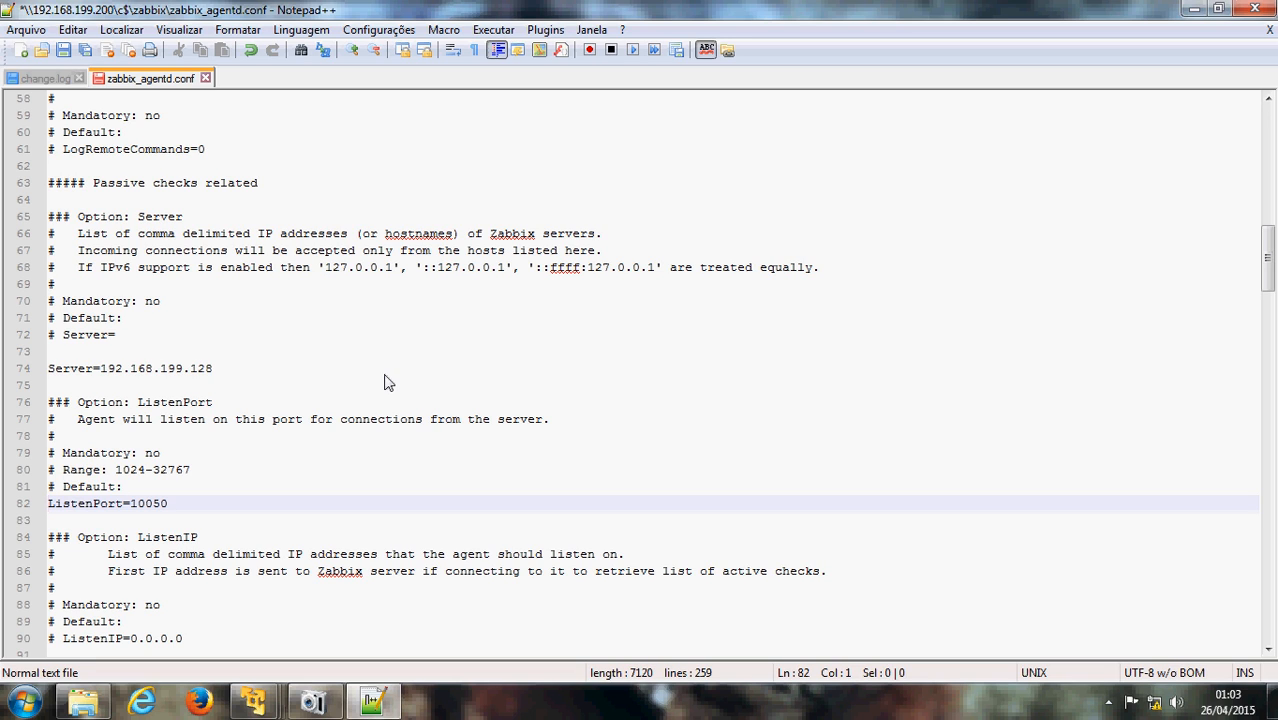
{"action": "scroll", "coordinate": [276, 486], "scroll_direction": "down", "scroll_amount": 3}
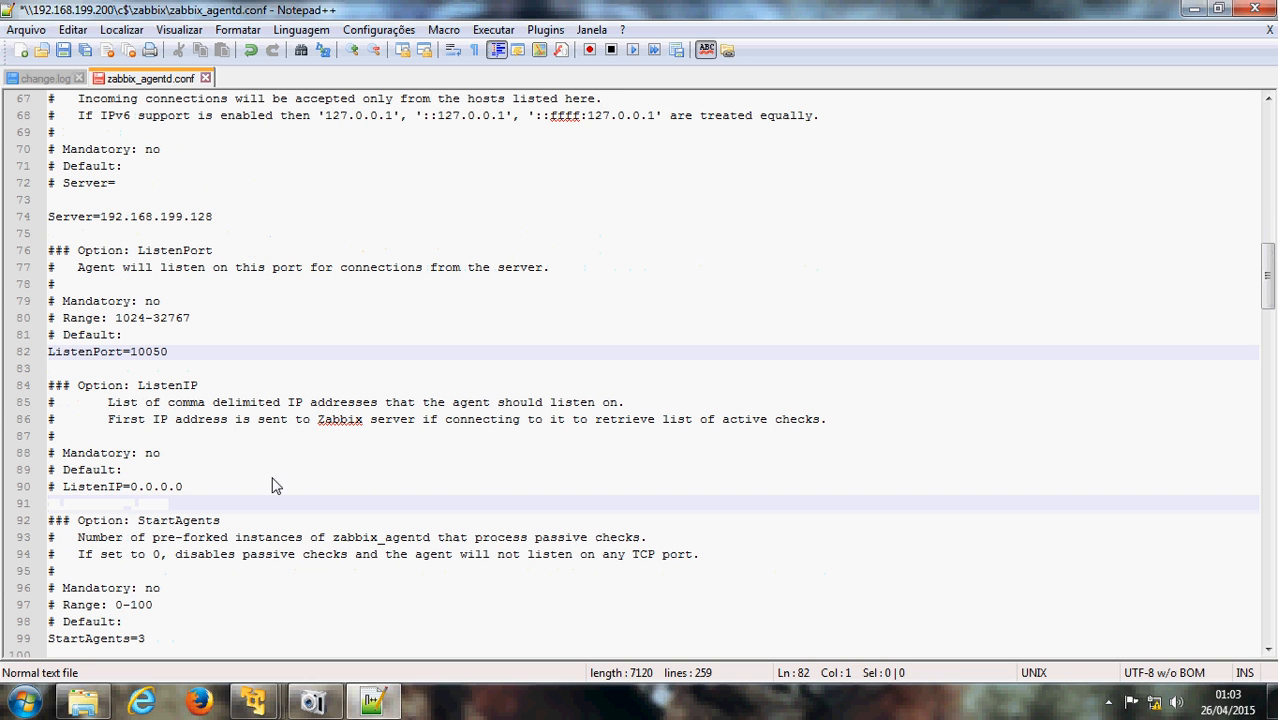
Set the ServerActive parameter in the active checks section to 192.168.199.128
{"action": "scroll", "coordinate": [150, 336], "scroll_direction": "down", "scroll_amount": 4}
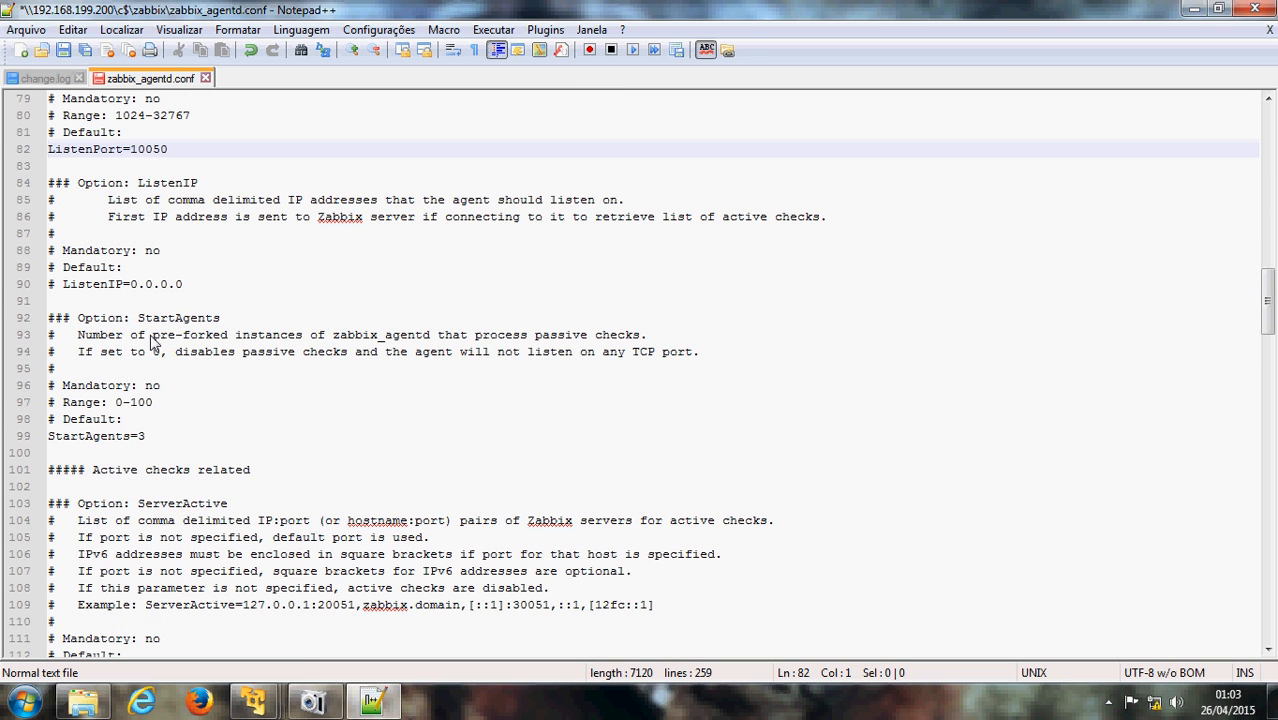
{"action": "scroll", "coordinate": [152, 342], "scroll_direction": "down", "scroll_amount": 5}
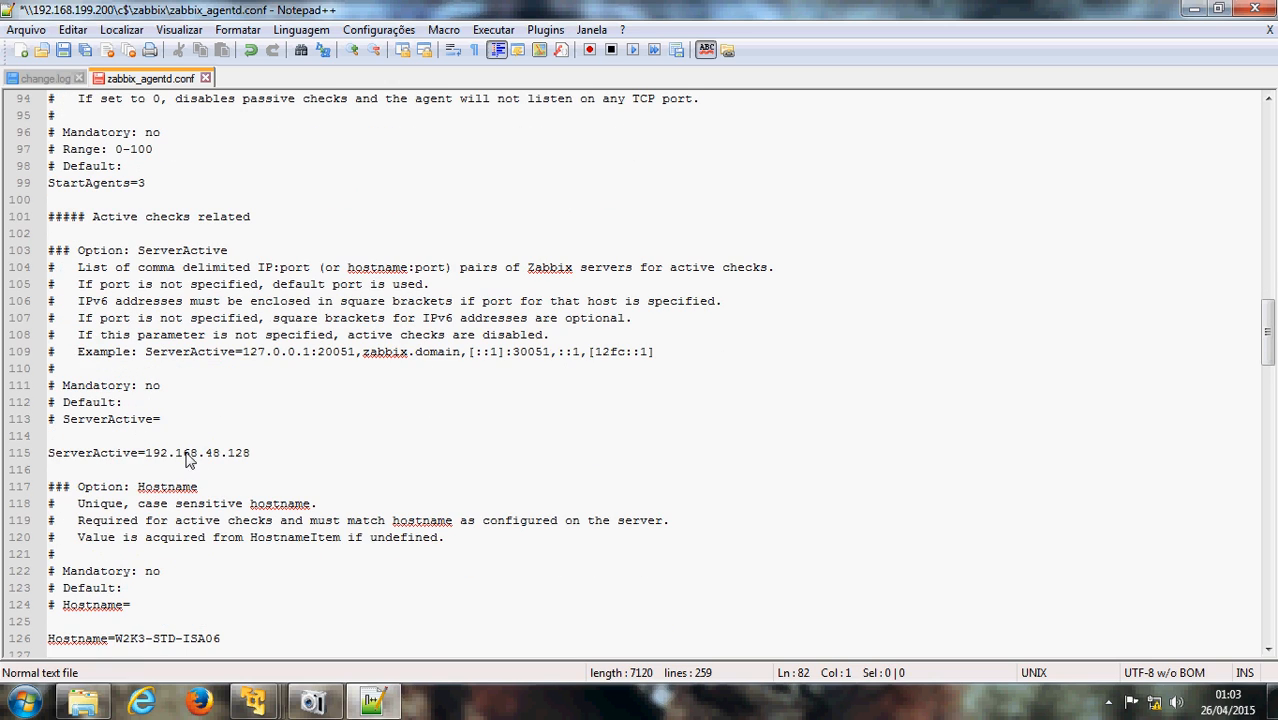
{"action": "left_click", "coordinate": [153, 453]}
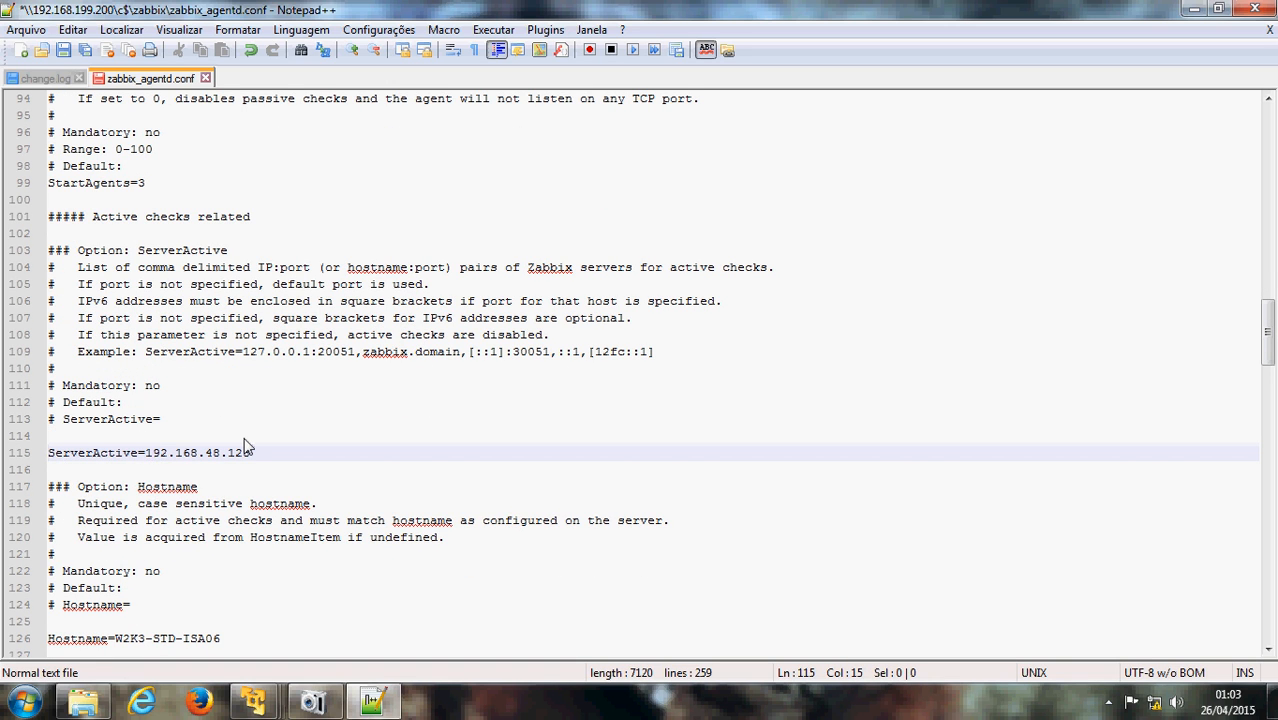
{"action": "key", "text": "End"}
{"action": "key", "text": "Left"}
{"action": "key", "text": "Left"}
{"action": "key", "text": "Left"}
{"action": "key", "text": "Left"}
{"action": "key", "text": "BackSpace"}
{"action": "key", "text": "BackSpace"}
{"action": "type", "text": "199"}
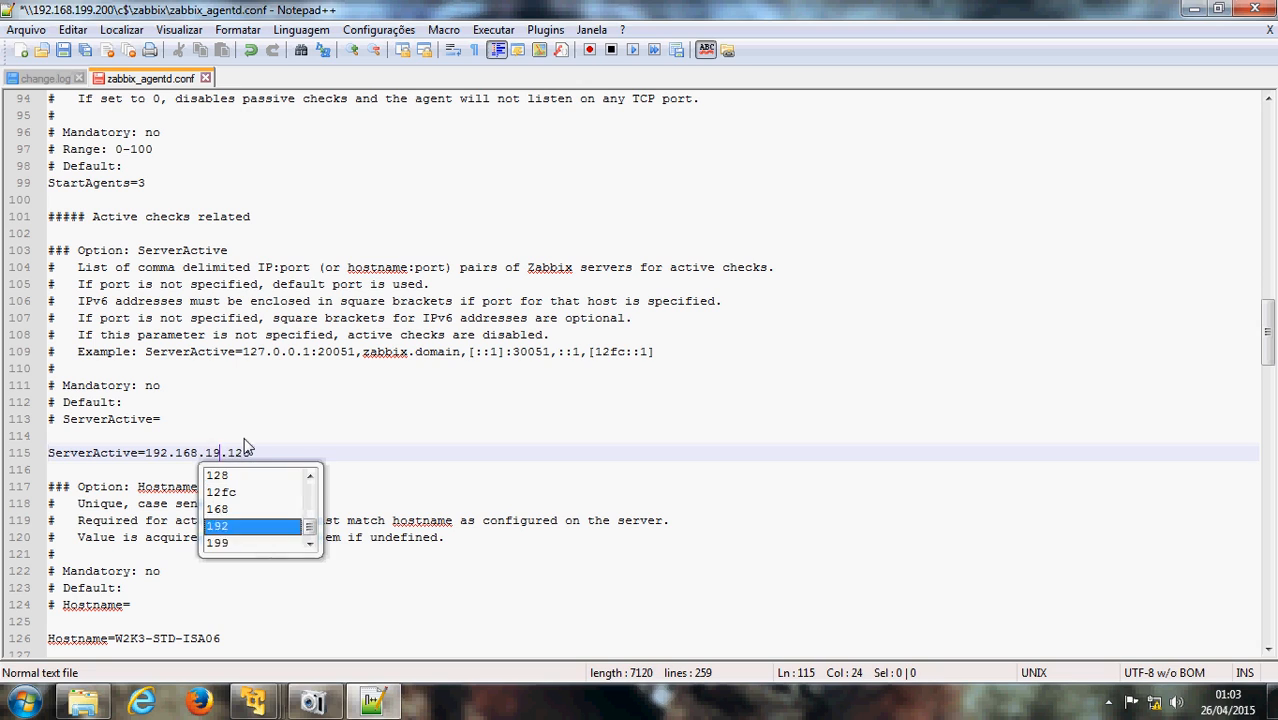
{"action": "key", "text": "Escape"}
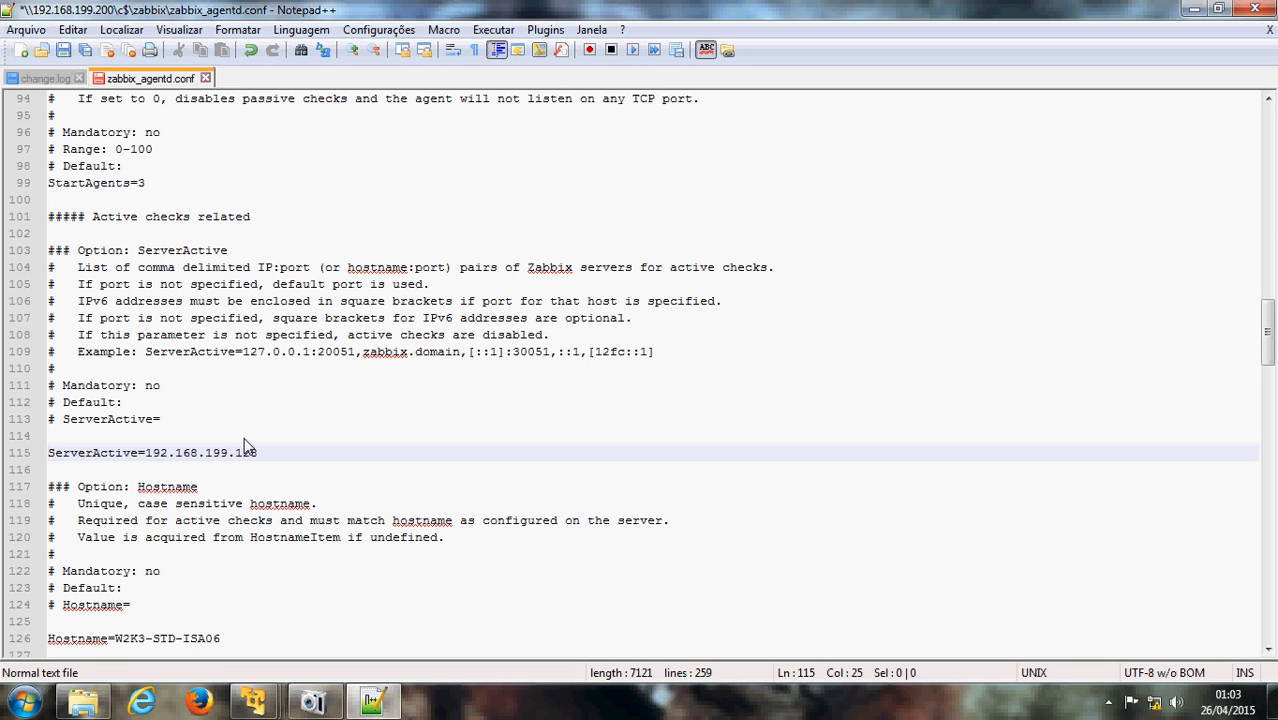
Examine the active Hostname parameter in the active checks section, highlighting its full value
{"action": "scroll", "coordinate": [120, 410], "scroll_direction": "down", "scroll_amount": 3}
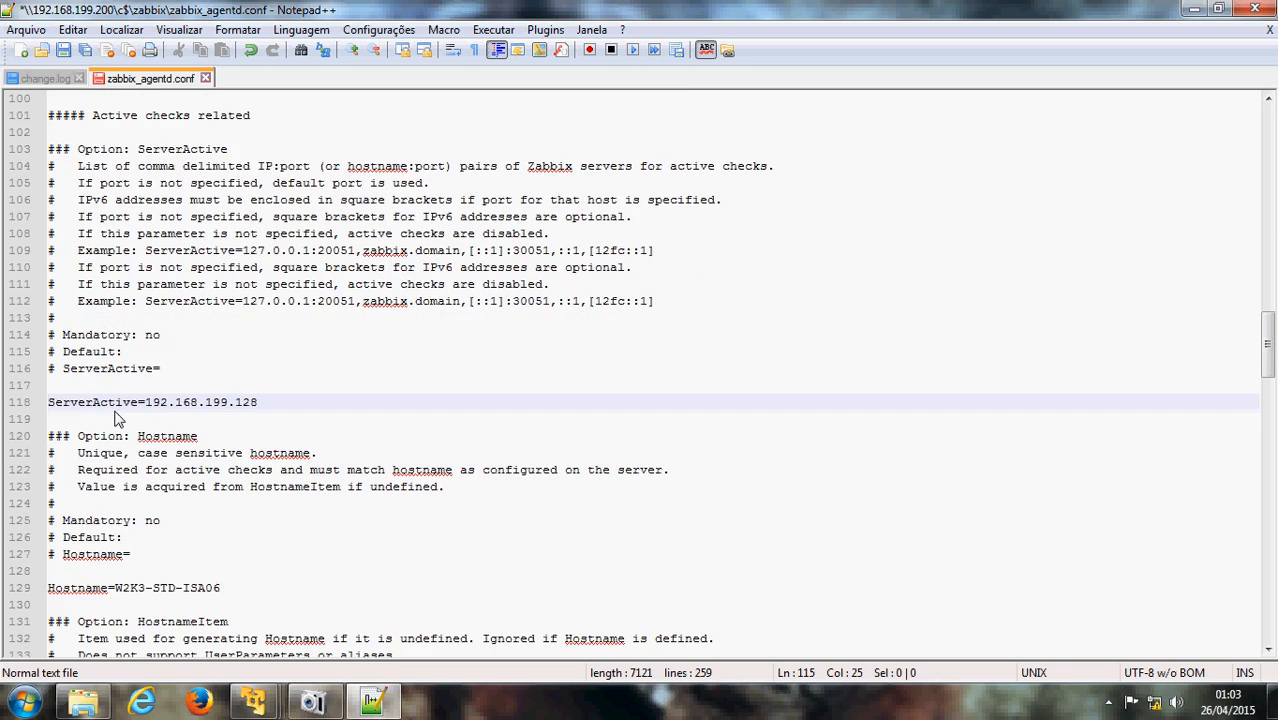
{"action": "left_click", "coordinate": [112, 492]}
{"action": "left_click", "coordinate": [241, 495]}
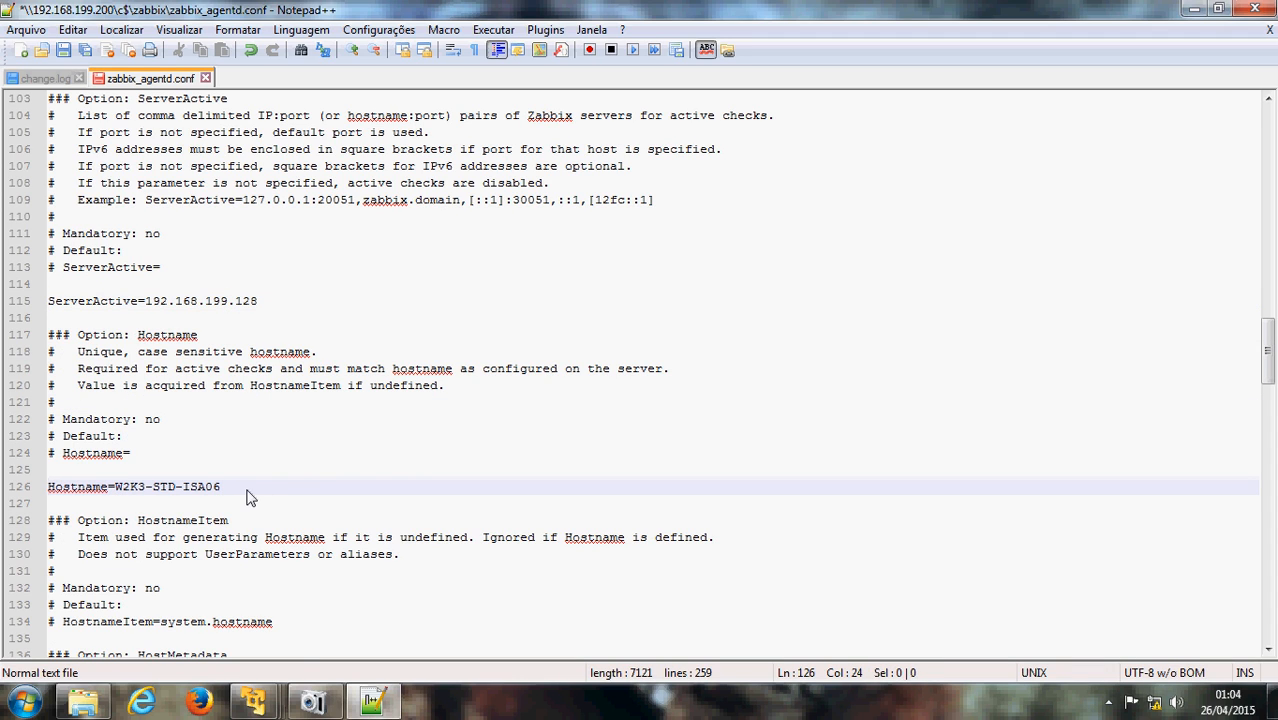
{"action": "scroll", "coordinate": [250, 497], "scroll_direction": "down", "scroll_amount": 1}
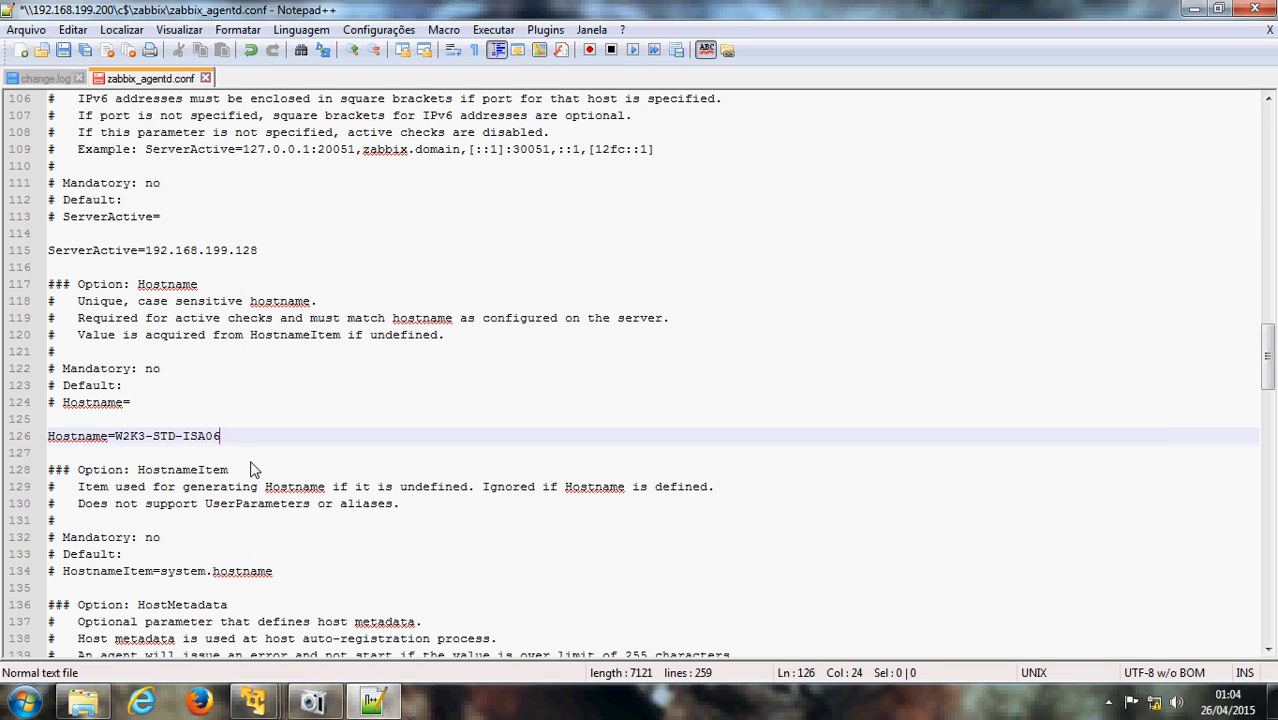
{"action": "key", "text": "shift+Left"}
{"action": "key", "text": "shift+Left"}
{"action": "key", "text": "shift+Left"}
{"action": "key", "text": "shift+Left"}
{"action": "key", "text": "shift+Left"}
{"action": "key", "text": "shift+Left"}
{"action": "key", "text": "shift+Left"}
{"action": "key", "text": "shift+Left"}
{"action": "key", "text": "shift+Left"}
{"action": "key", "text": "shift+Left"}
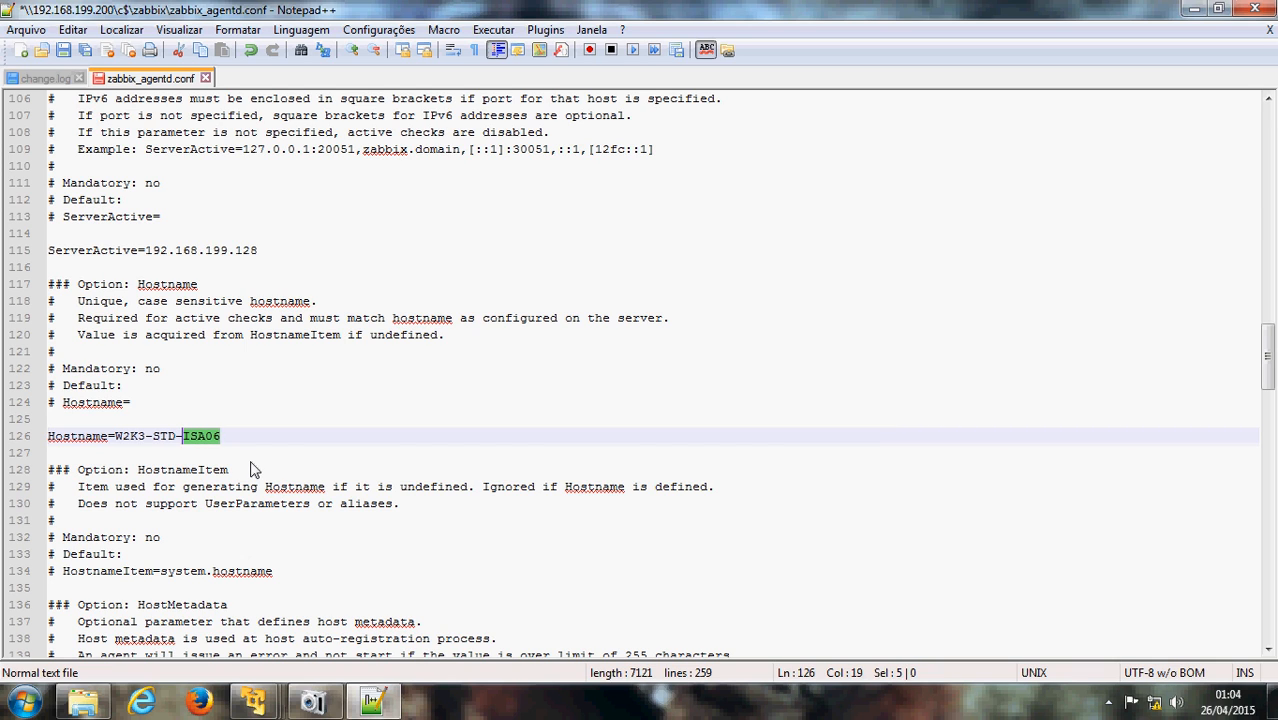
{"action": "key", "text": "shift+Left"}
{"action": "key", "text": "shift+Left"}
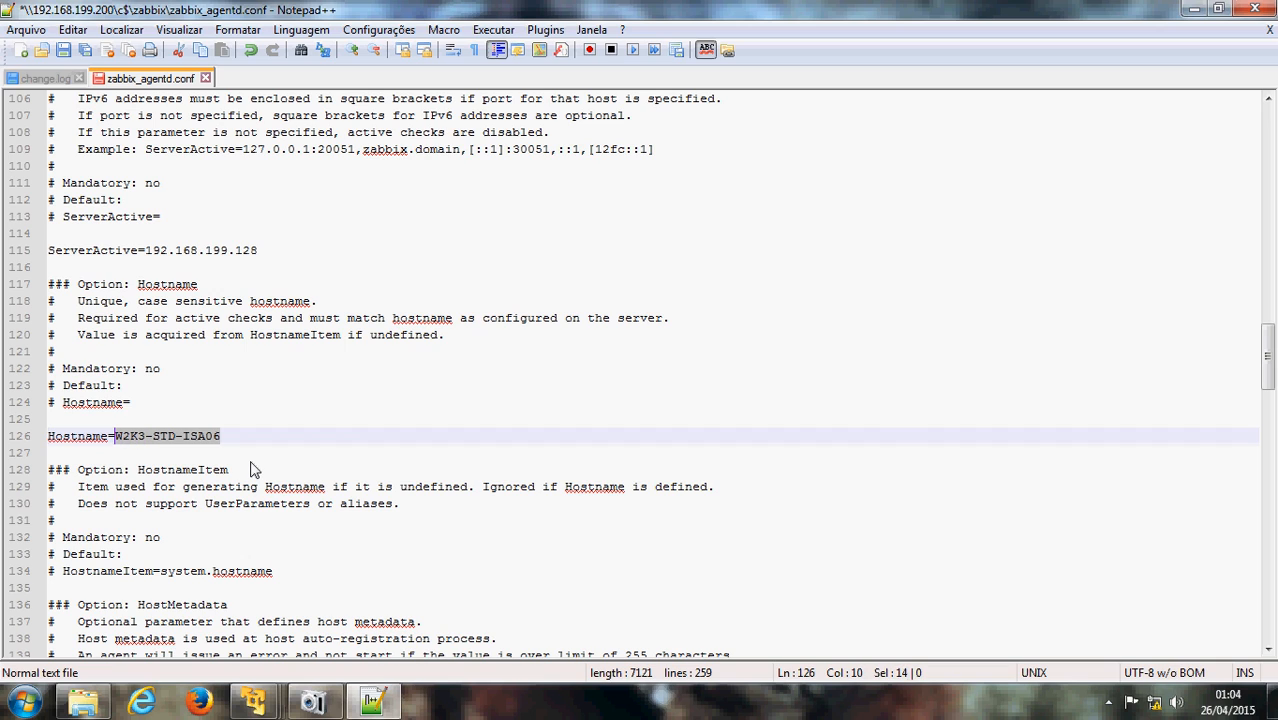
{"action": "key", "text": "End"}
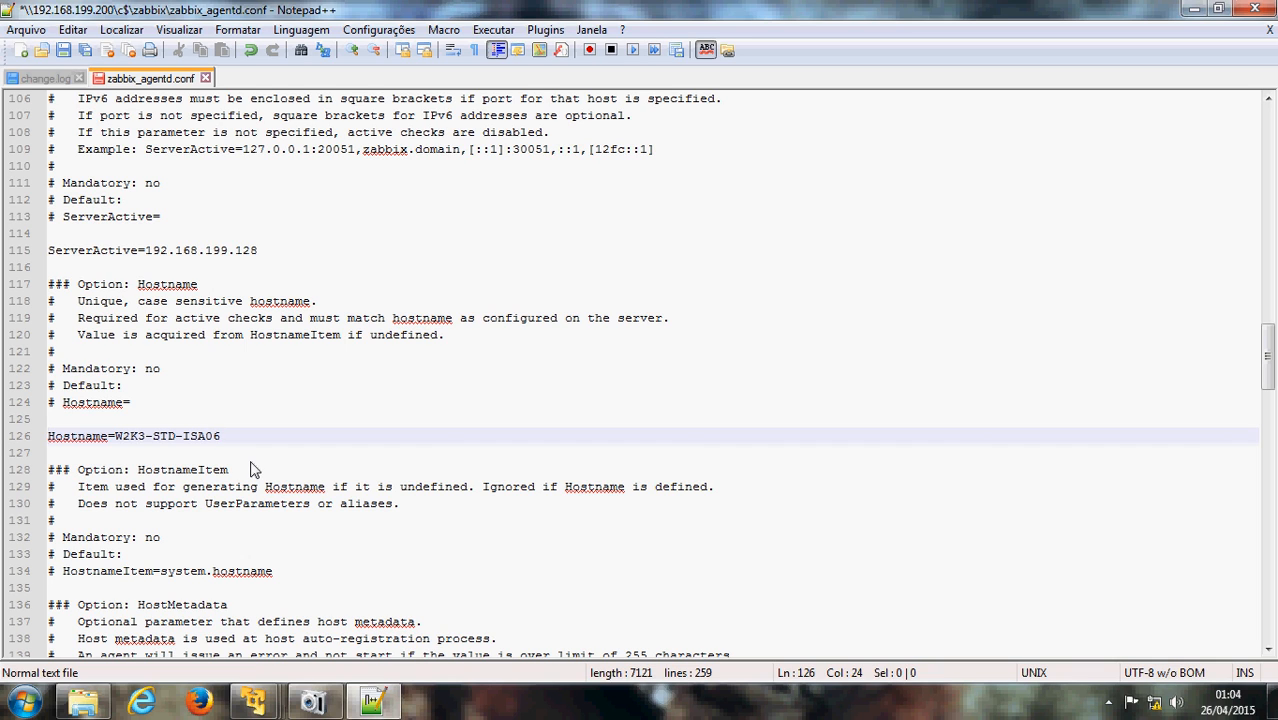
Recheck the ServerActive address and the Hostname value, and save zabbix_agentd.conf
{"action": "left_click", "coordinate": [244, 253]}
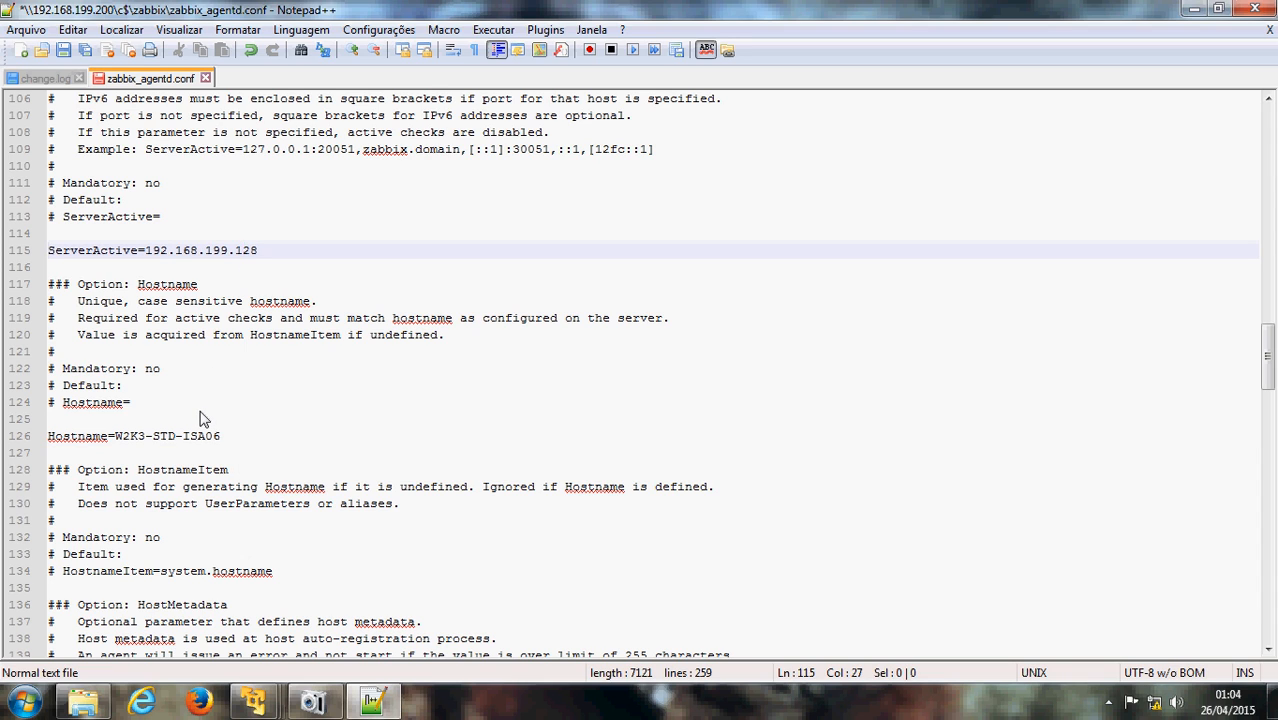
{"action": "left_click_drag", "start_coordinate": [146, 251], "coordinate": [262, 252]}
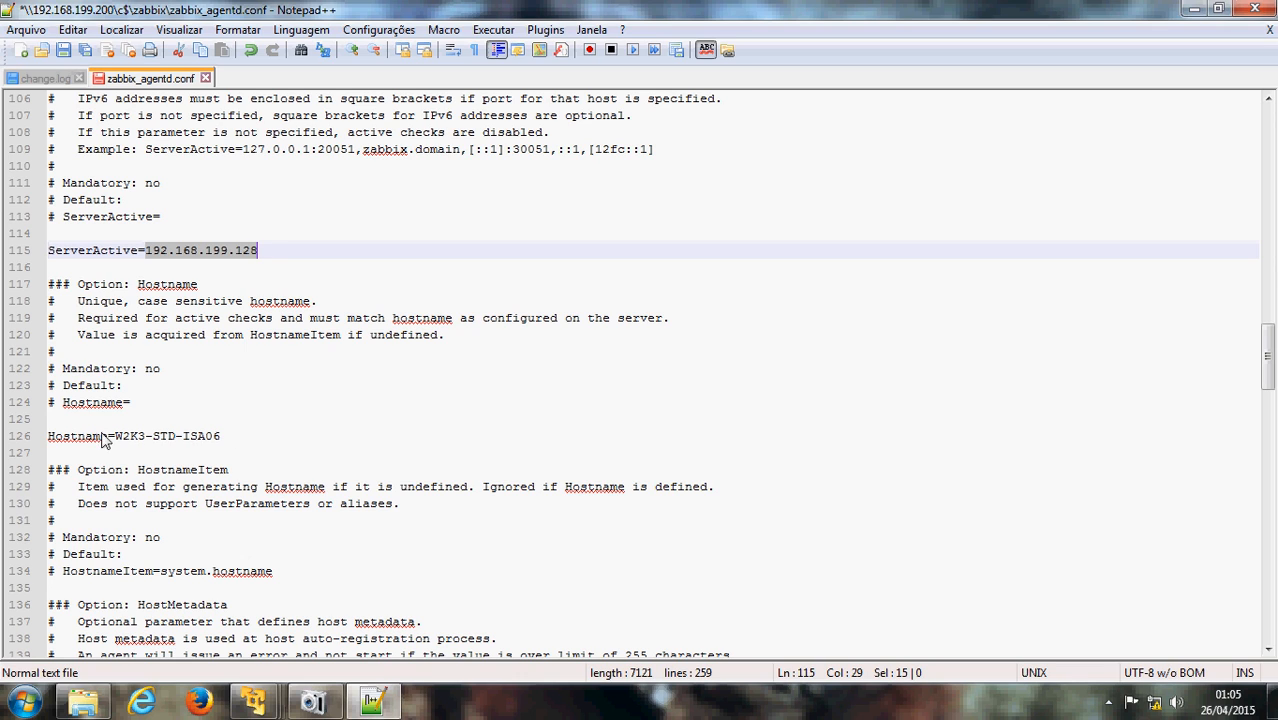
{"action": "left_click_drag", "start_coordinate": [114, 438], "coordinate": [226, 441]}
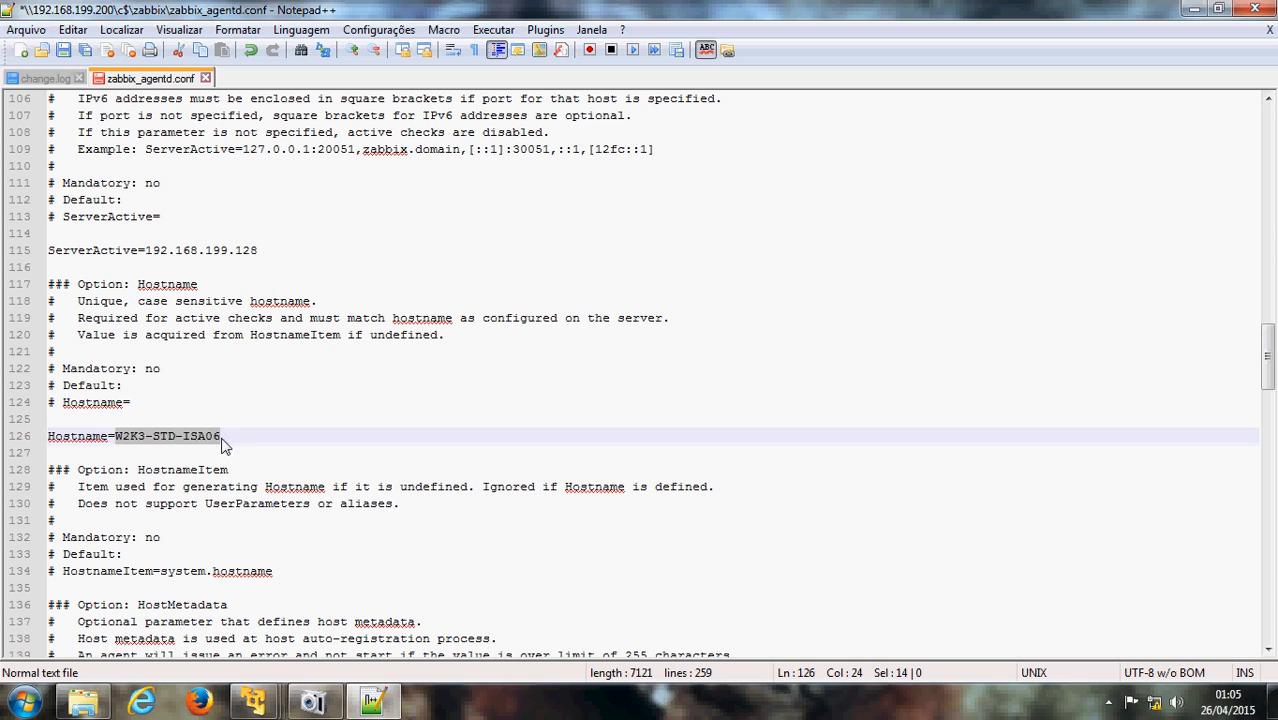
{"action": "left_click", "coordinate": [226, 446]}
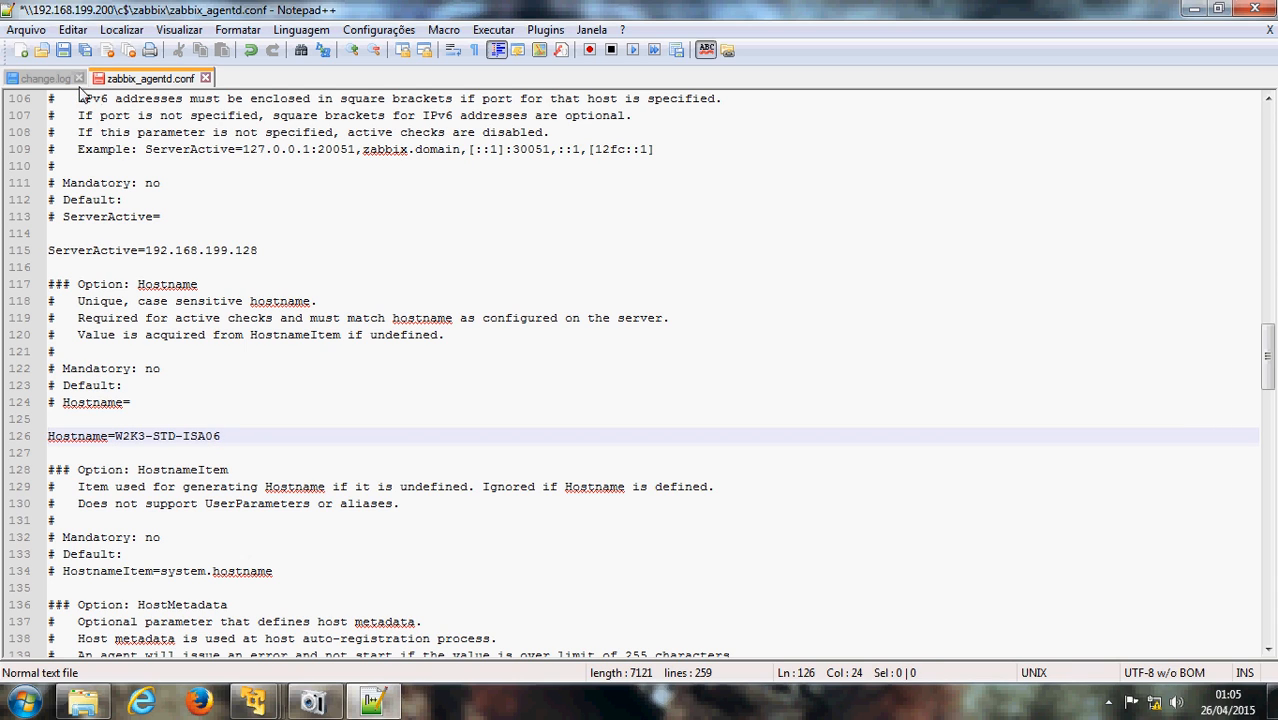
{"action": "left_click", "coordinate": [62, 50]}
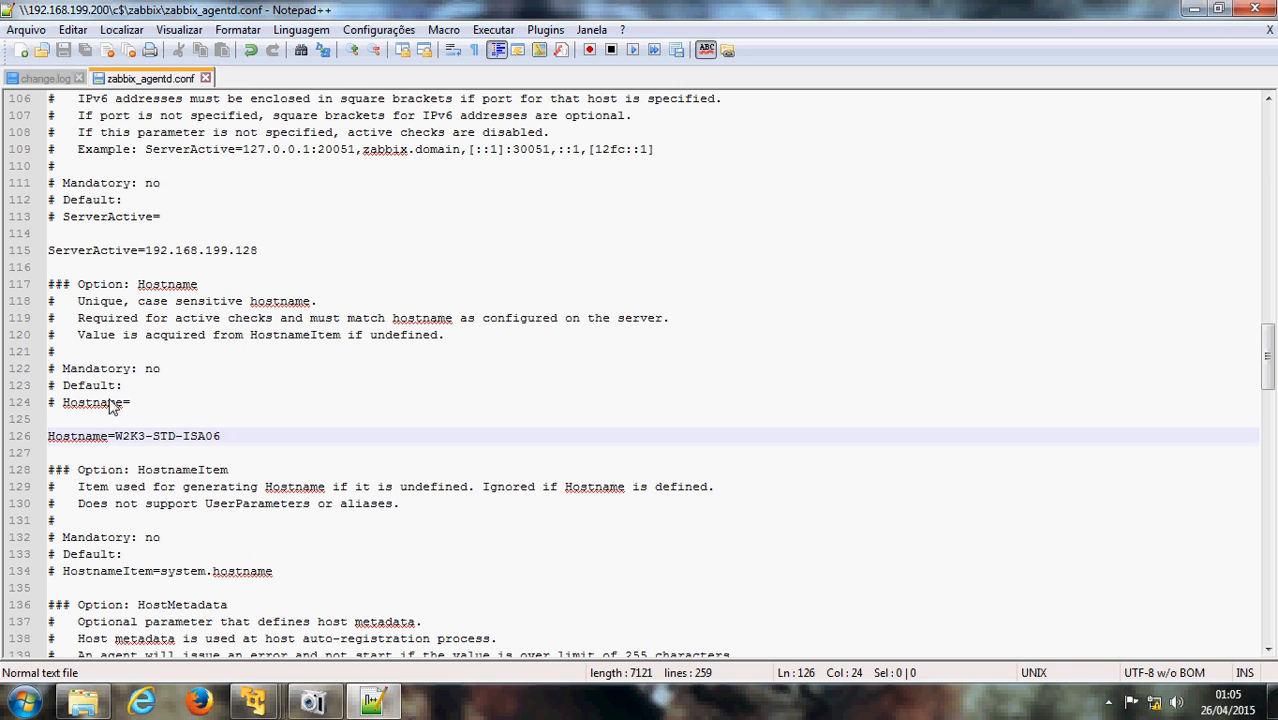
Review the Hostname, ServerActive, ListenPort and LogFile settings in the saved configuration file
{"action": "left_click", "coordinate": [122, 438]}
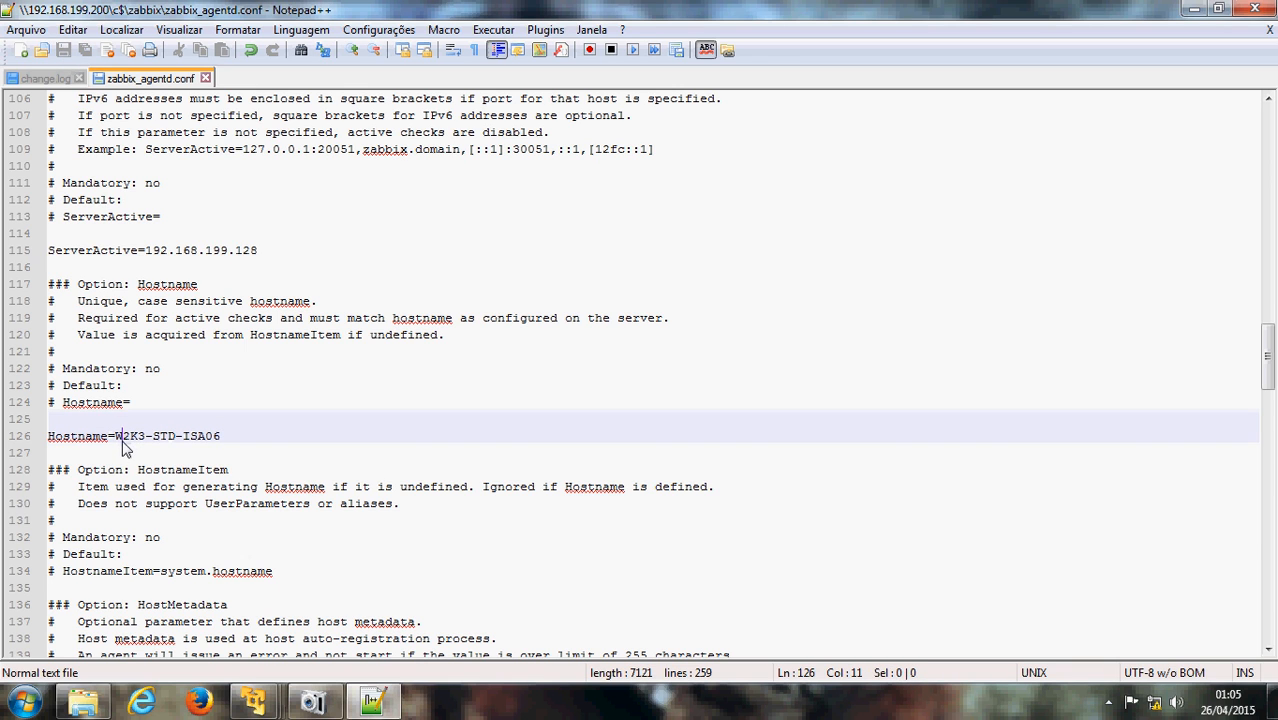
{"action": "scroll", "coordinate": [130, 372], "scroll_direction": "up", "scroll_amount": 3}
{"action": "left_click_drag", "start_coordinate": [145, 400], "coordinate": [228, 400]}
{"action": "scroll", "coordinate": [197, 413], "scroll_direction": "up", "scroll_amount": 11}
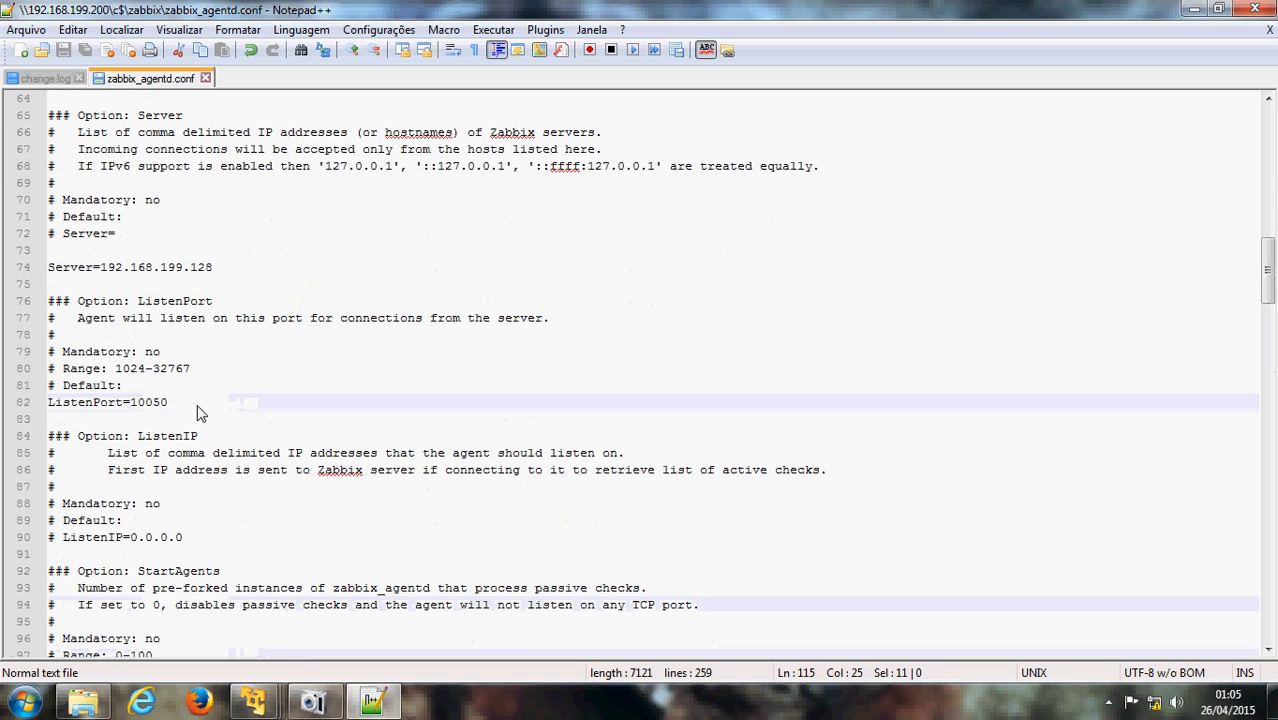
{"action": "left_click_drag", "start_coordinate": [101, 405], "coordinate": [207, 425]}
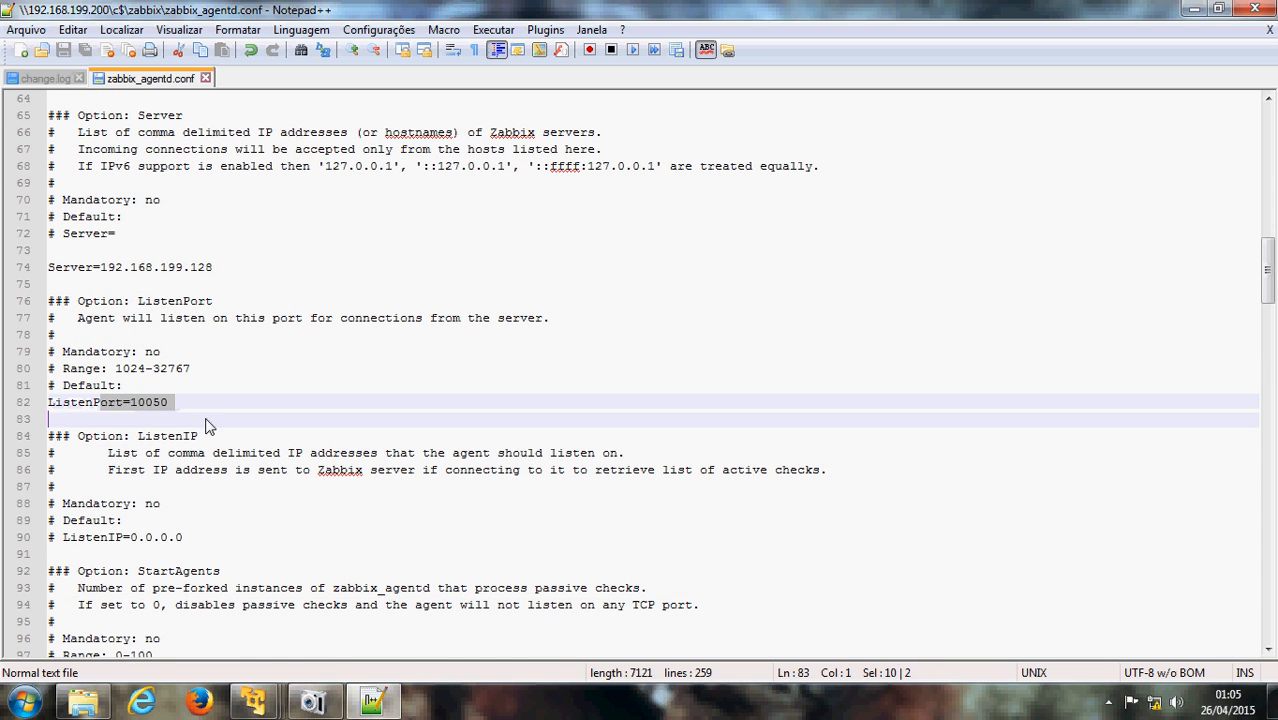
{"action": "scroll", "coordinate": [205, 428], "scroll_direction": "up", "scroll_amount": 8}
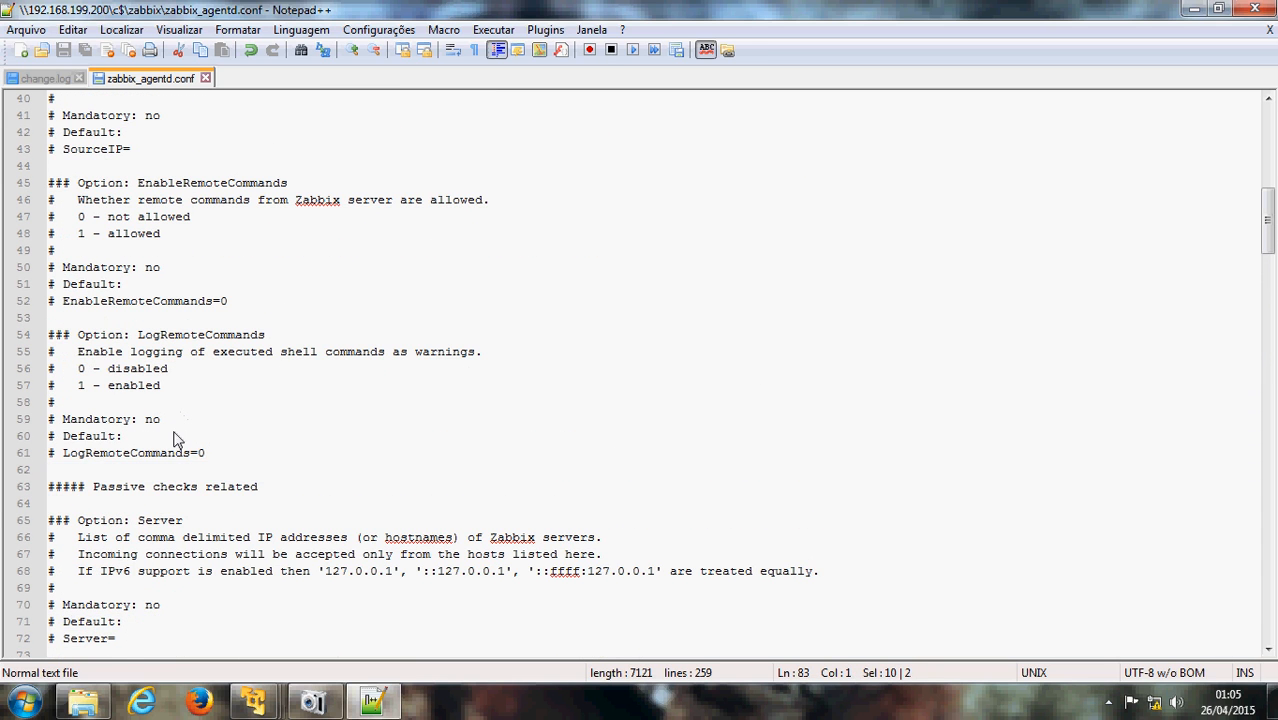
{"action": "scroll", "coordinate": [173, 440], "scroll_direction": "up", "scroll_amount": 7}
{"action": "scroll", "coordinate": [162, 440], "scroll_direction": "up", "scroll_amount": 2}
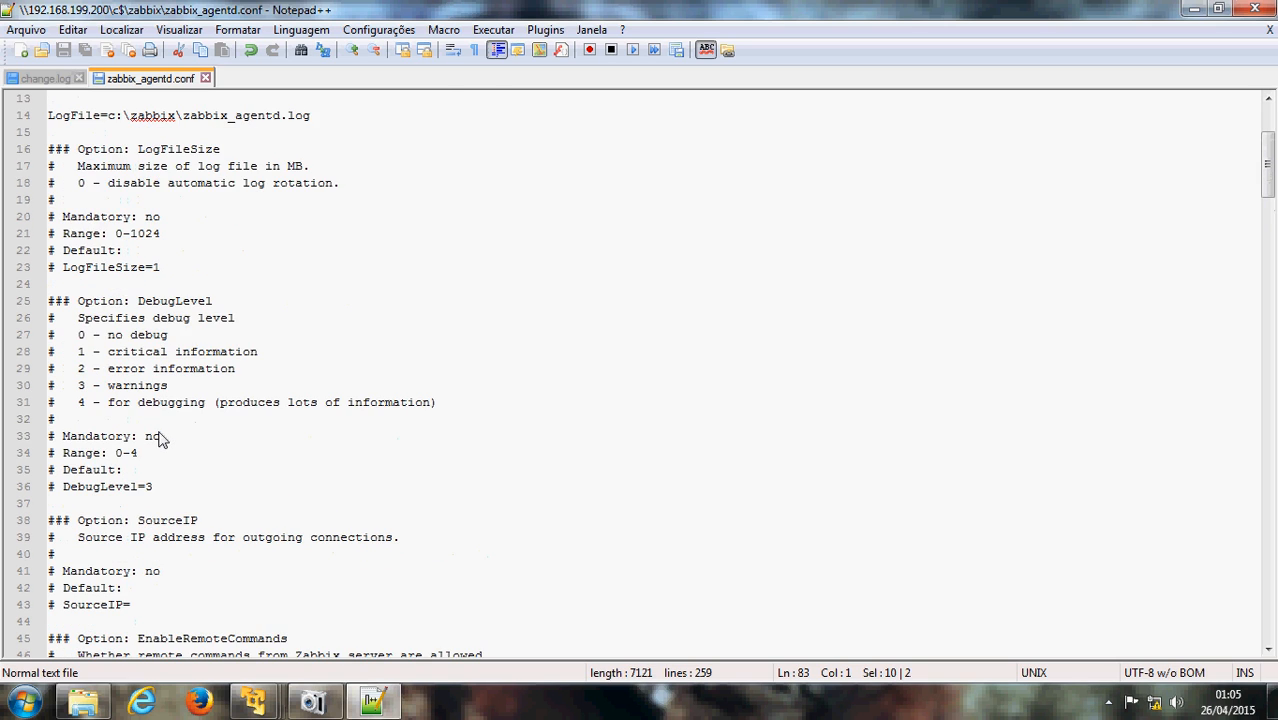
{"action": "scroll", "coordinate": [162, 440], "scroll_direction": "up", "scroll_amount": 4}
{"action": "left_click_drag", "start_coordinate": [128, 320], "coordinate": [230, 335]}
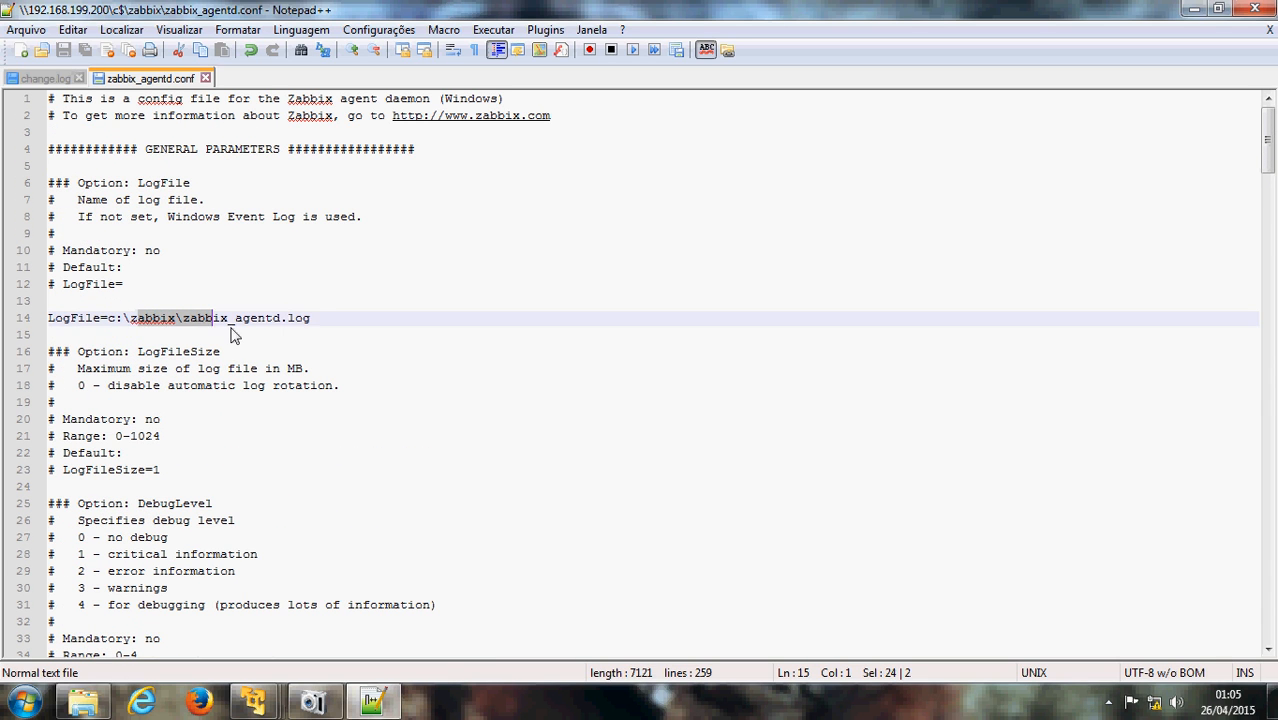
Close the configuration file editor and the shared zabbix folder window on the host
{"action": "left_click", "coordinate": [205, 386]}
{"action": "left_click", "coordinate": [1245, 9]}
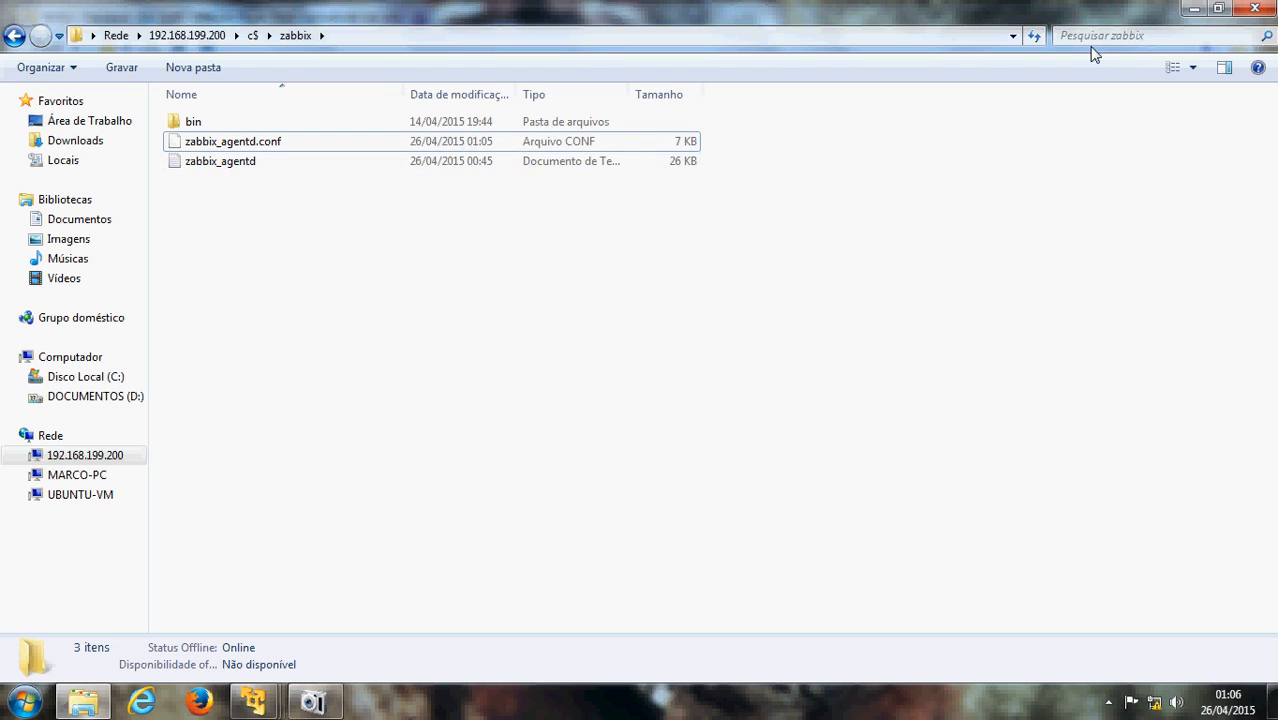
{"action": "left_click", "coordinate": [1254, 8]}
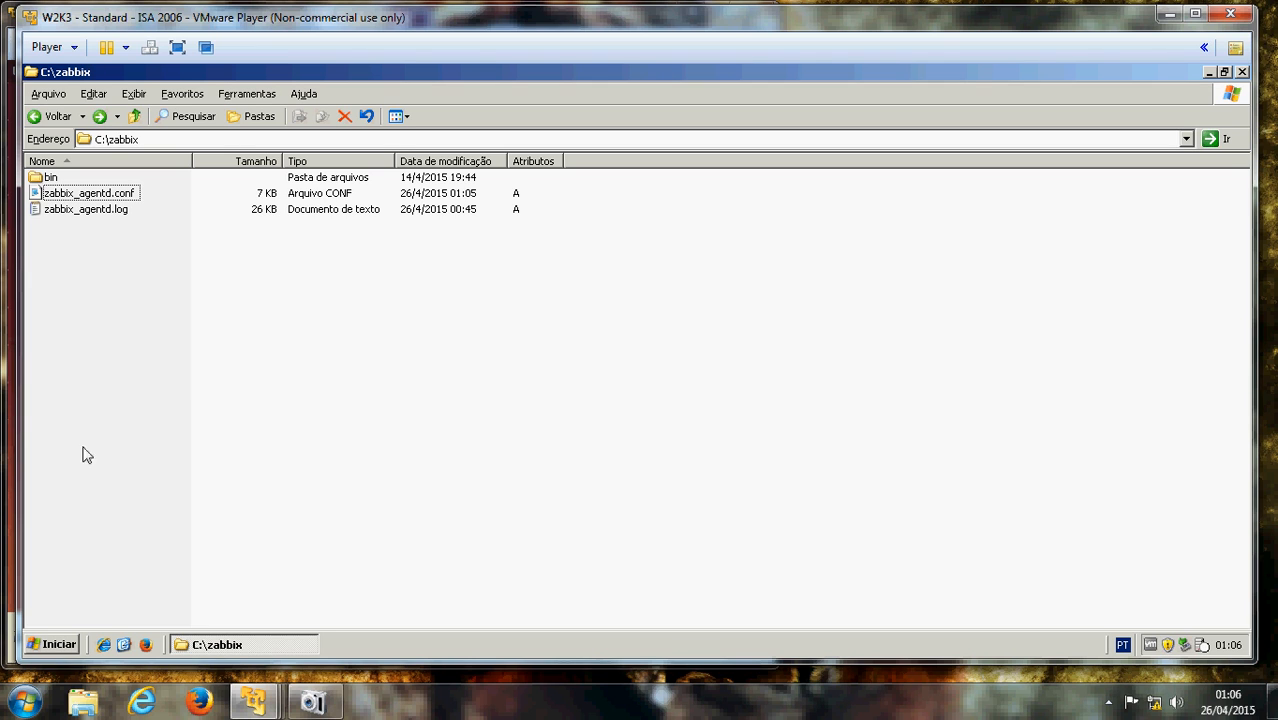
Open the Services console in the ISA 2006 virtual machine, maximize it and select the Zabbix Agent service
{"action": "left_click", "coordinate": [70, 648]}
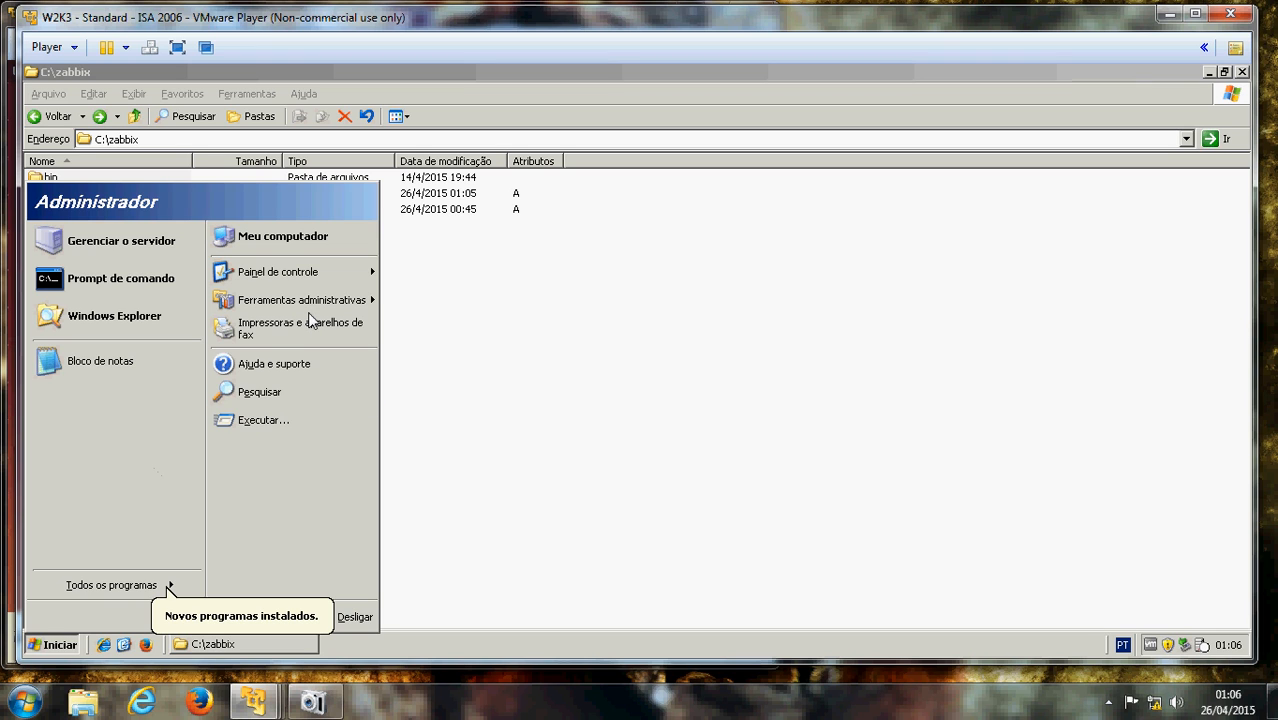
{"action": "mouse_move", "coordinate": [309, 307]}
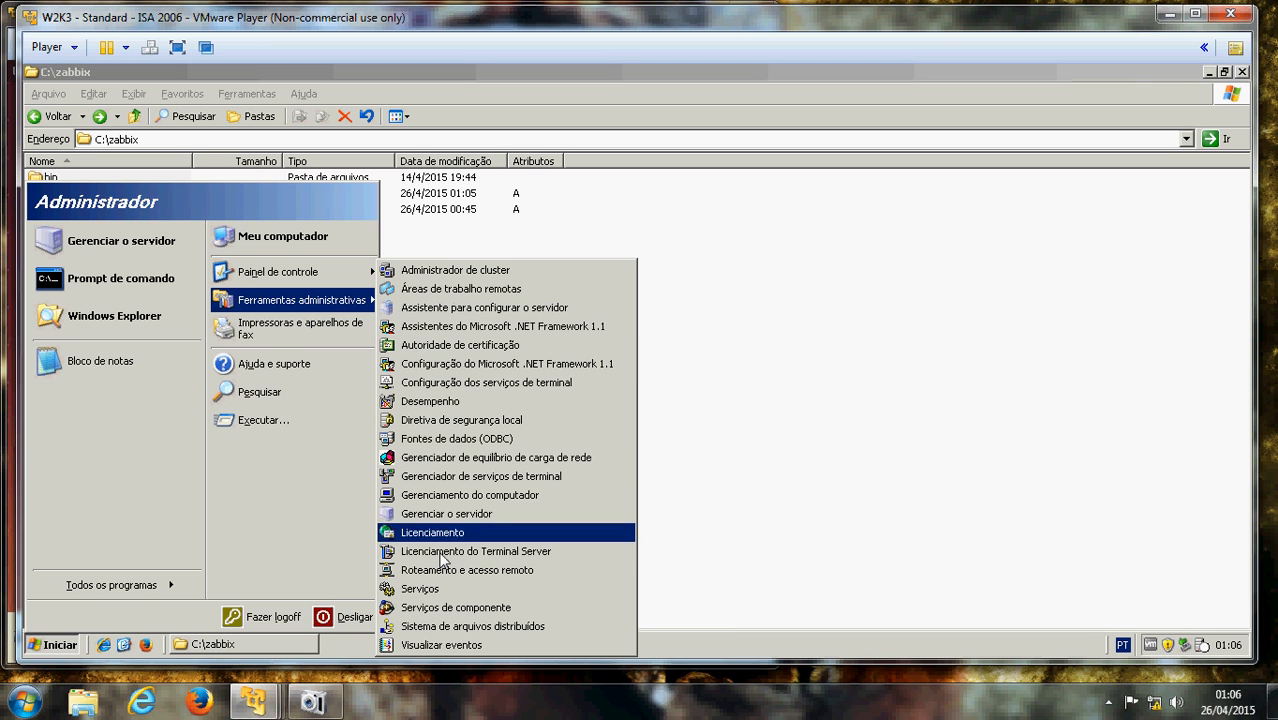
{"action": "left_click", "coordinate": [436, 592]}
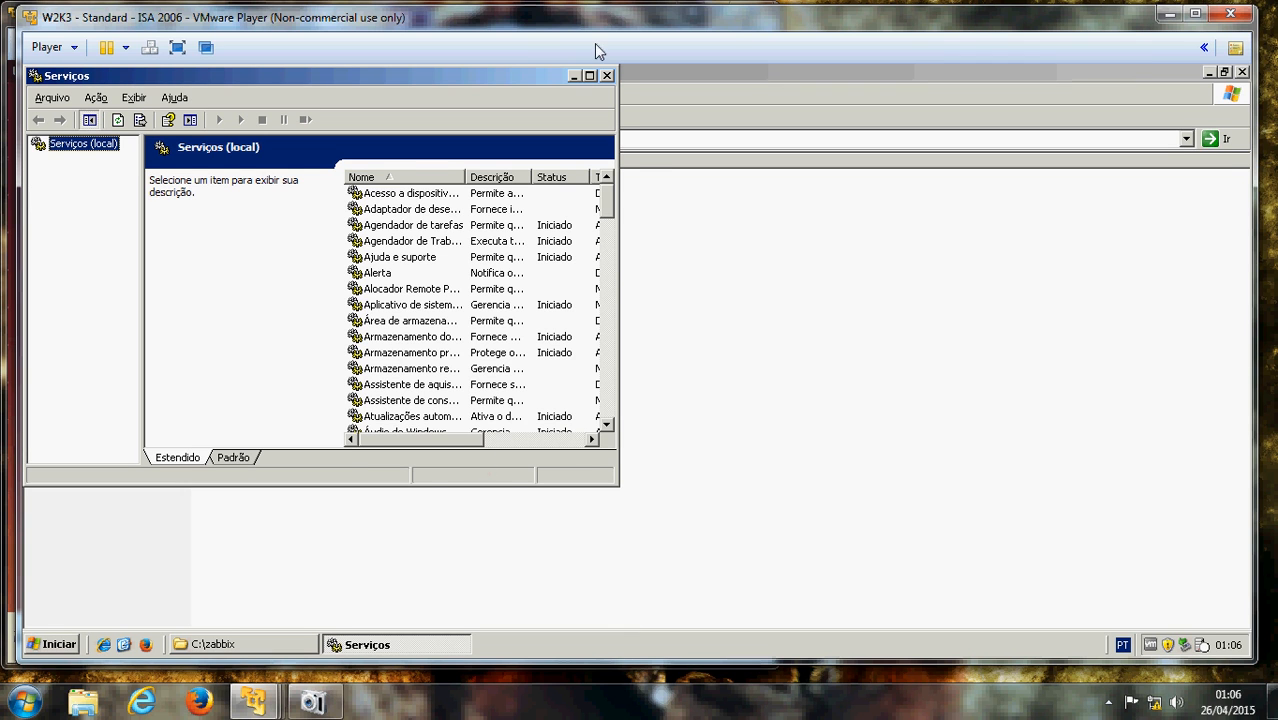
{"action": "left_click", "coordinate": [589, 76]}
{"action": "left_click", "coordinate": [438, 255]}
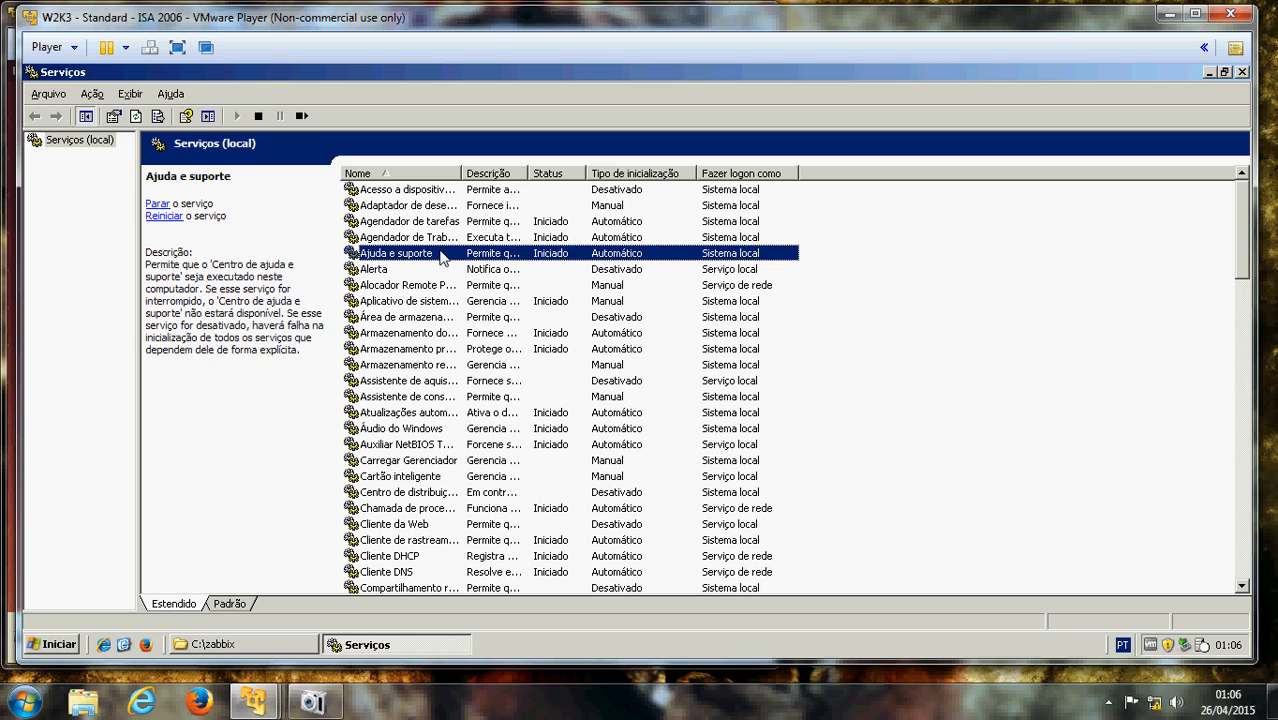
{"action": "key", "text": "z"}
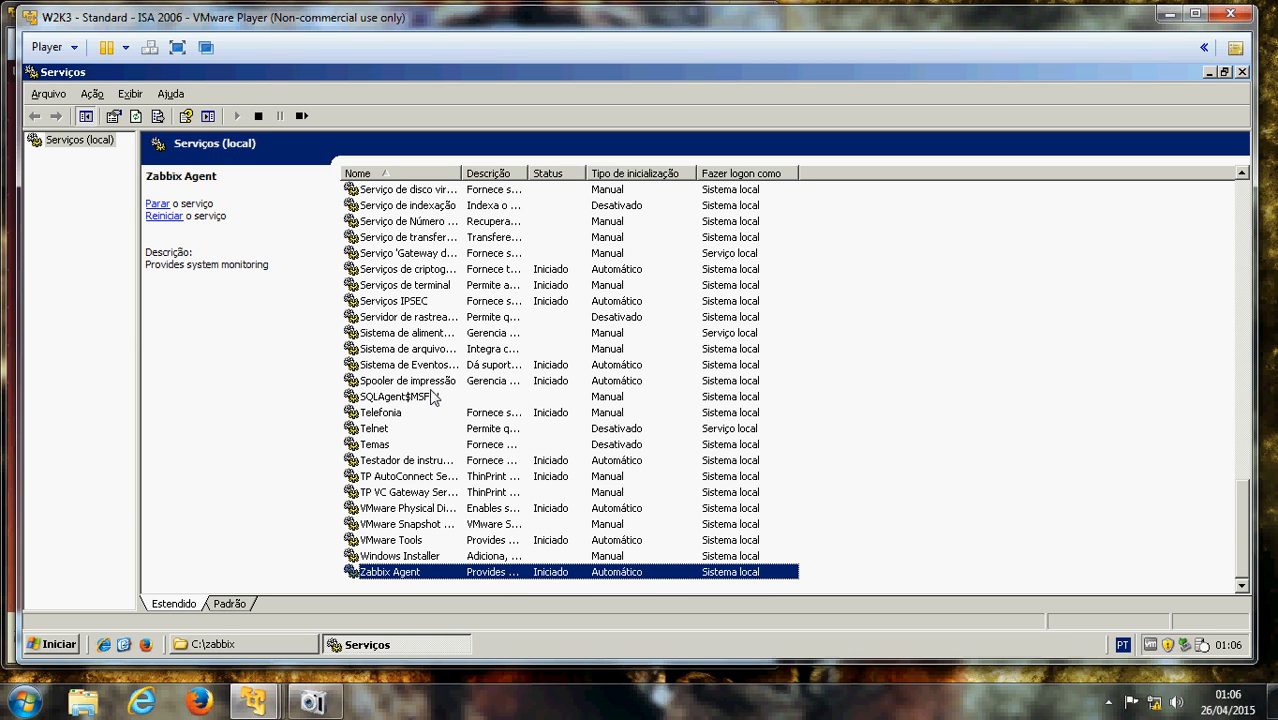
Stop and restart the Zabbix Agent service, and close the Services console
{"action": "right_click", "coordinate": [388, 578]}
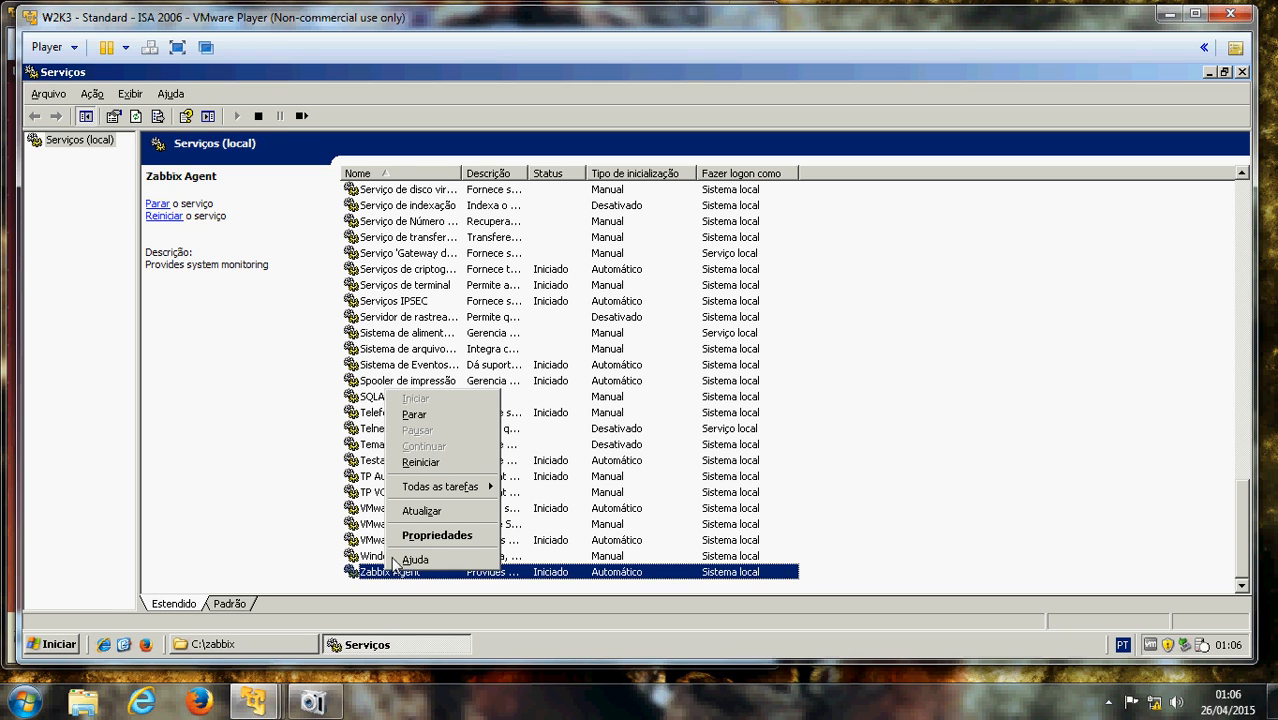
{"action": "left_click", "coordinate": [432, 416]}
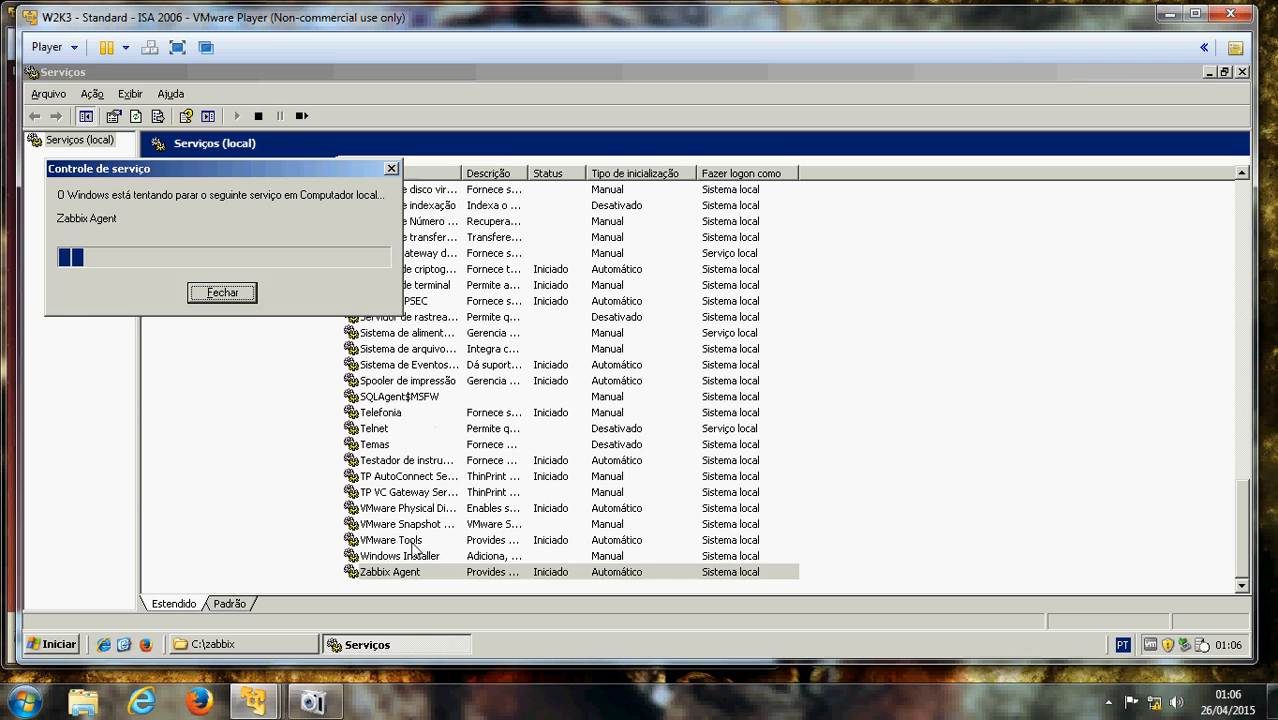
{"action": "right_click", "coordinate": [412, 571]}
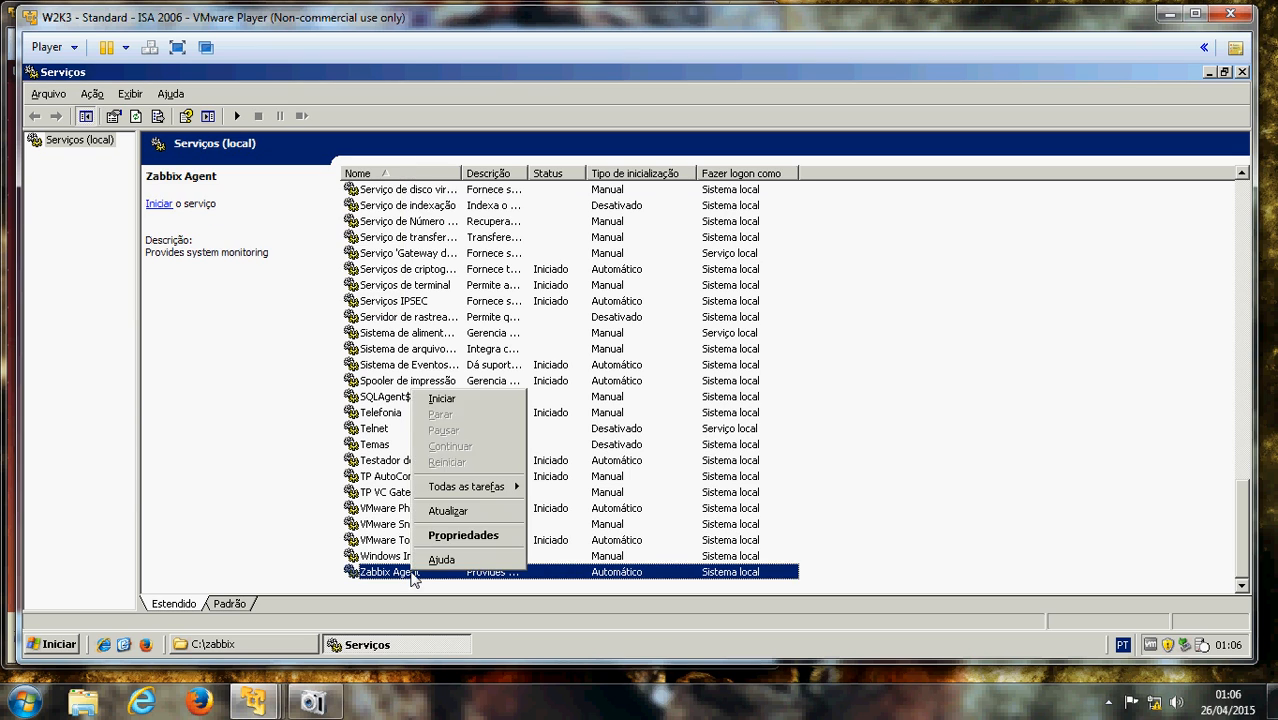
{"action": "left_click", "coordinate": [442, 399]}
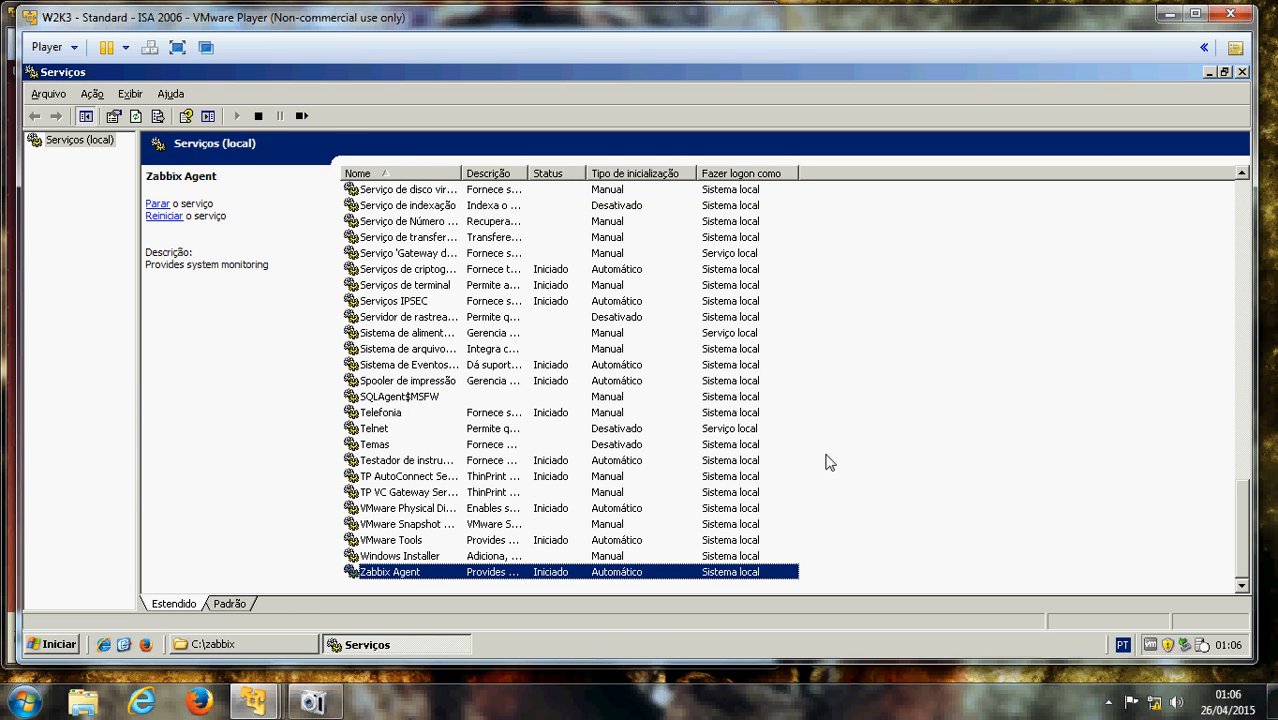
{"action": "left_click", "coordinate": [985, 486]}
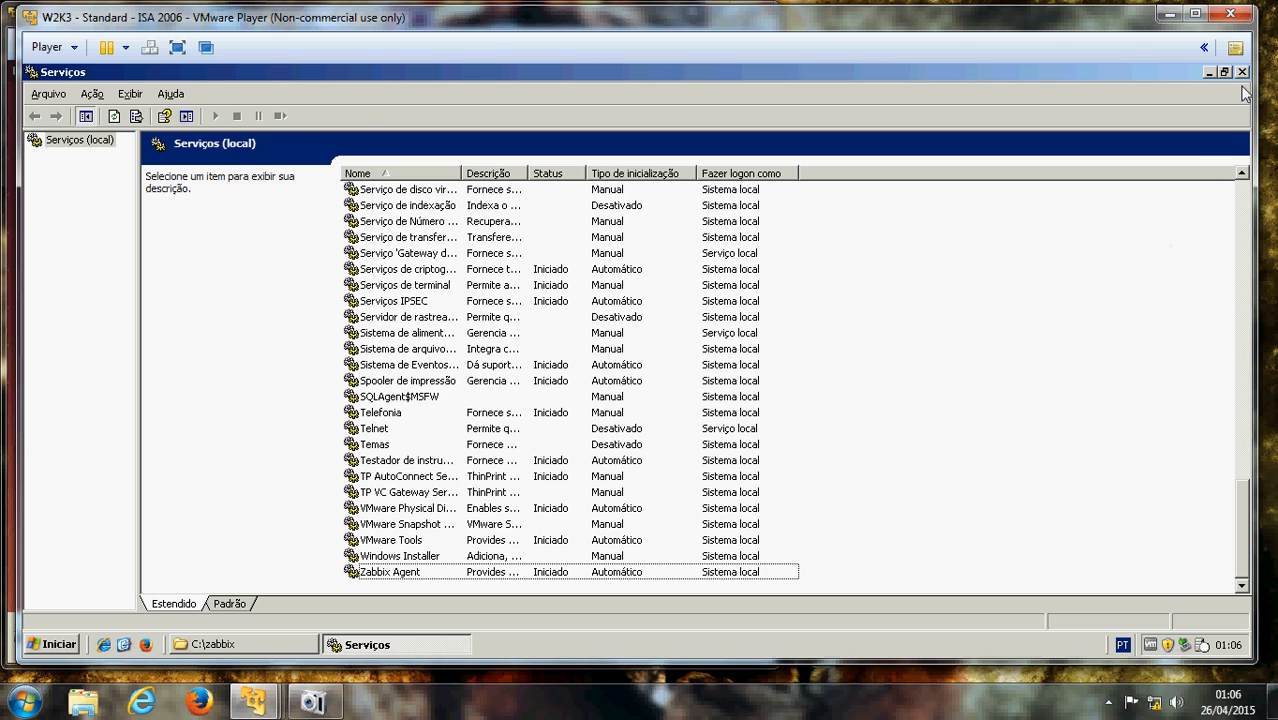
{"action": "left_click", "coordinate": [1242, 72]}
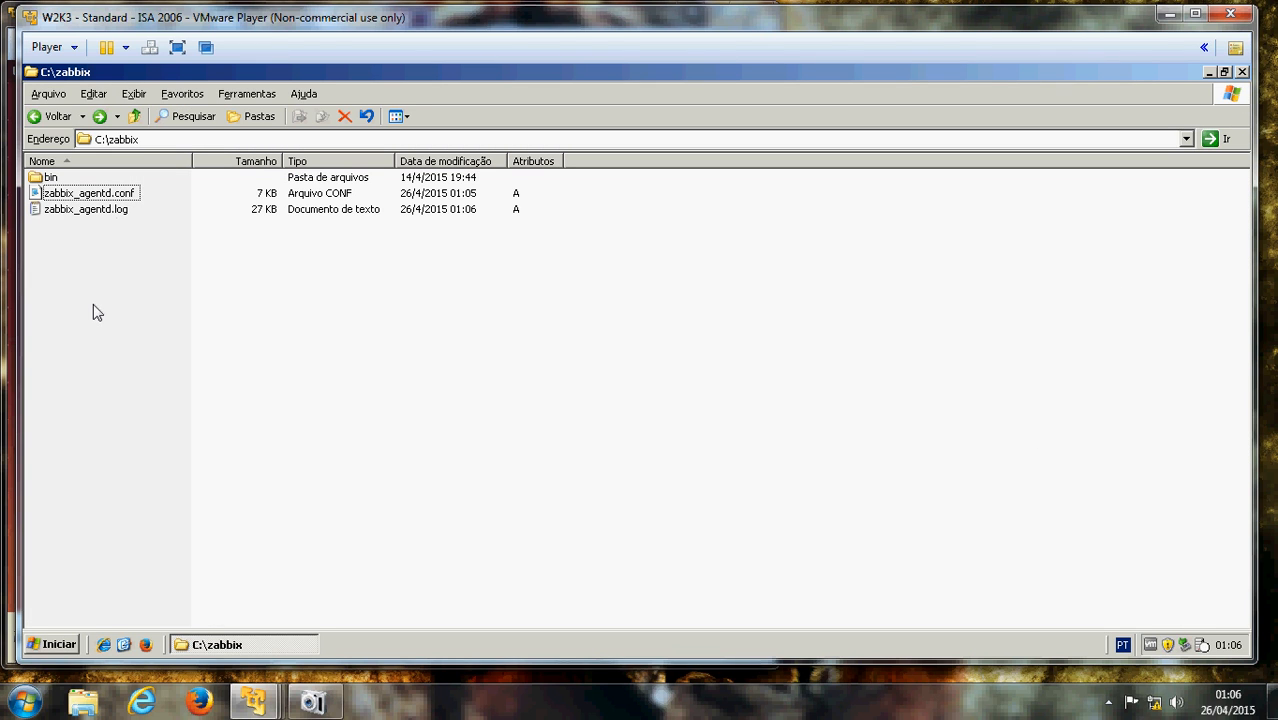
Close the zabbix folder in the ISA 2006 virtual machine, minimize that machine and switch to the W2K3 AD virtual machine
{"action": "left_click", "coordinate": [1242, 72]}
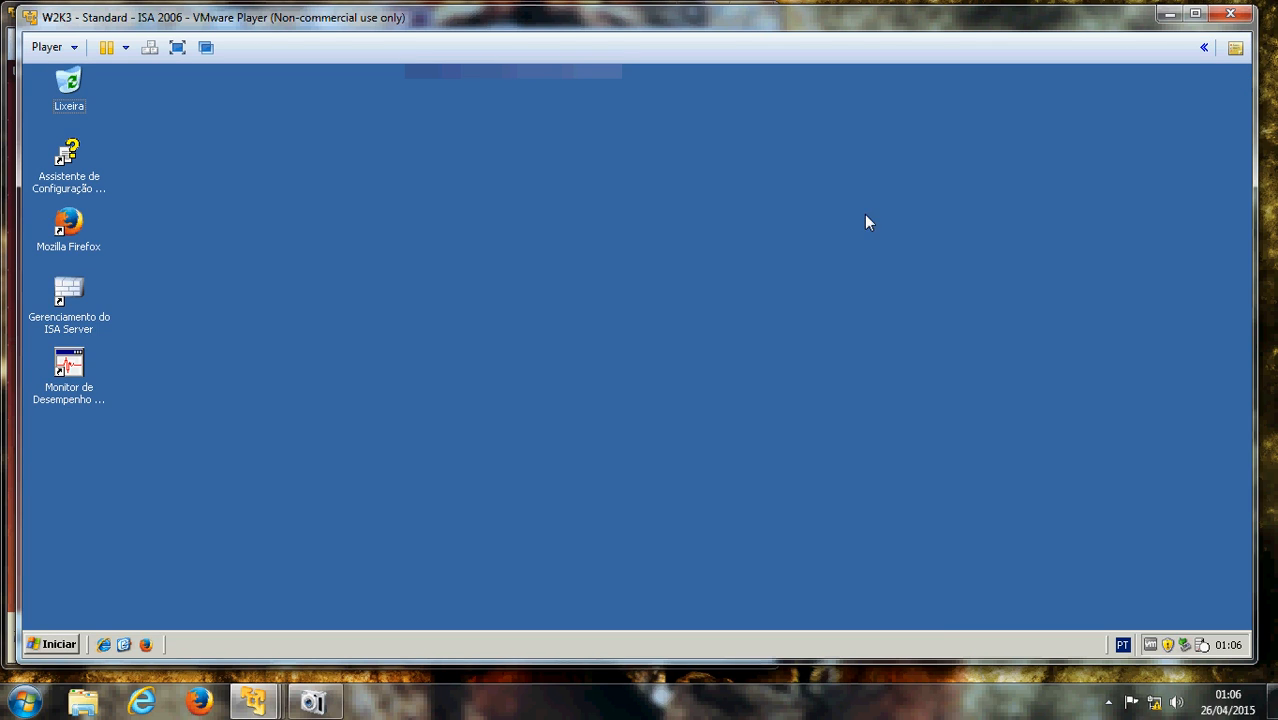
{"action": "left_click", "coordinate": [1169, 14]}
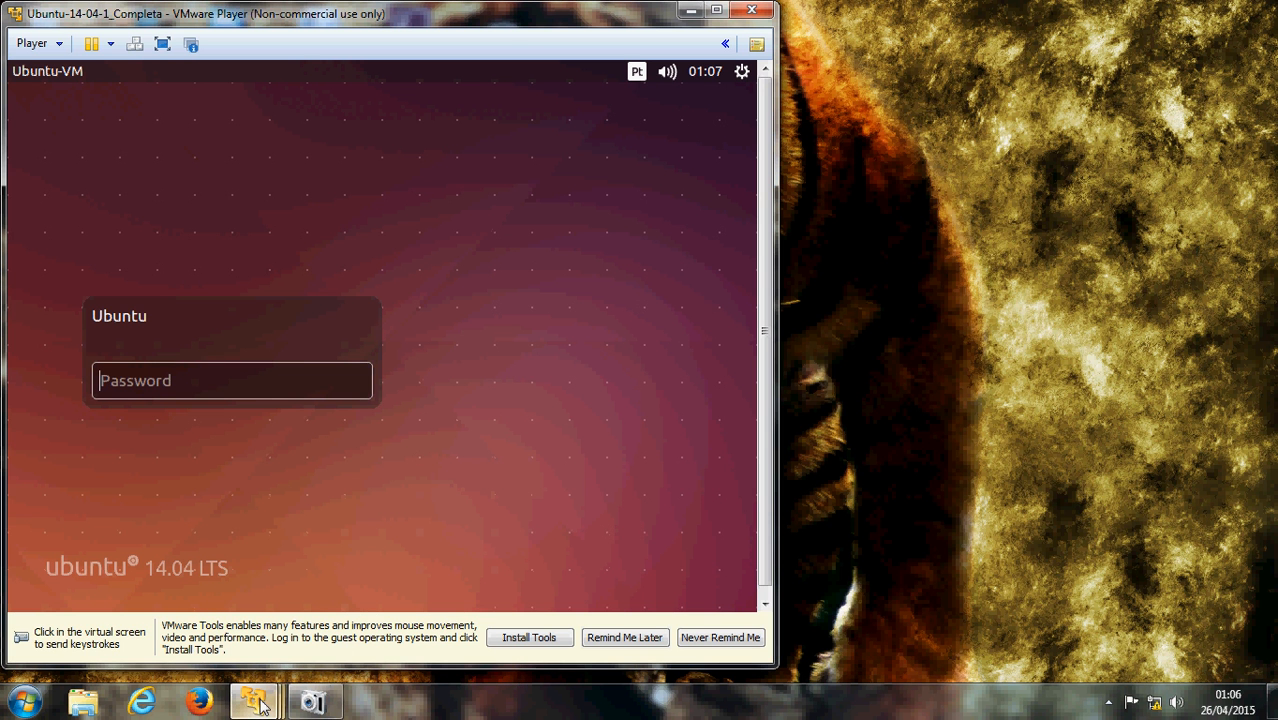
{"action": "mouse_move", "coordinate": [253, 700]}
{"action": "left_click", "coordinate": [124, 597]}
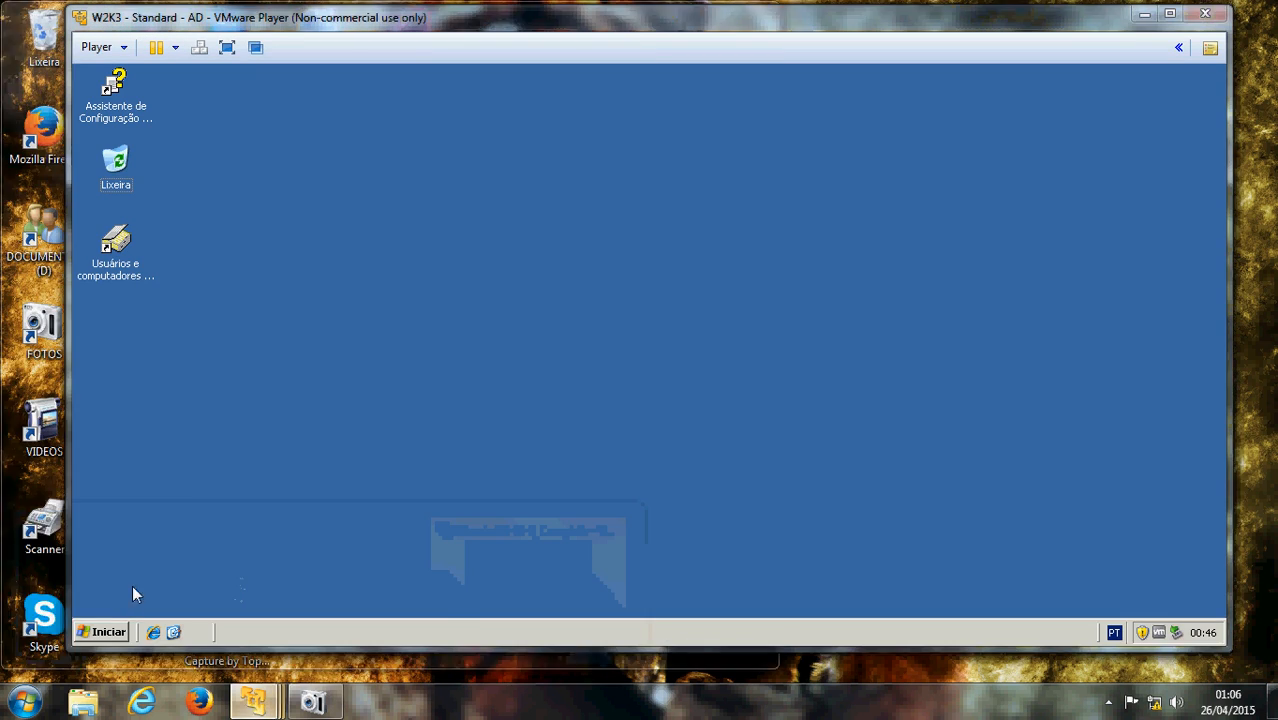
Open the C:\zabbix folder in the AD virtual machine and locate the zabbix_agentd.conf file
{"action": "left_click", "coordinate": [109, 633]}
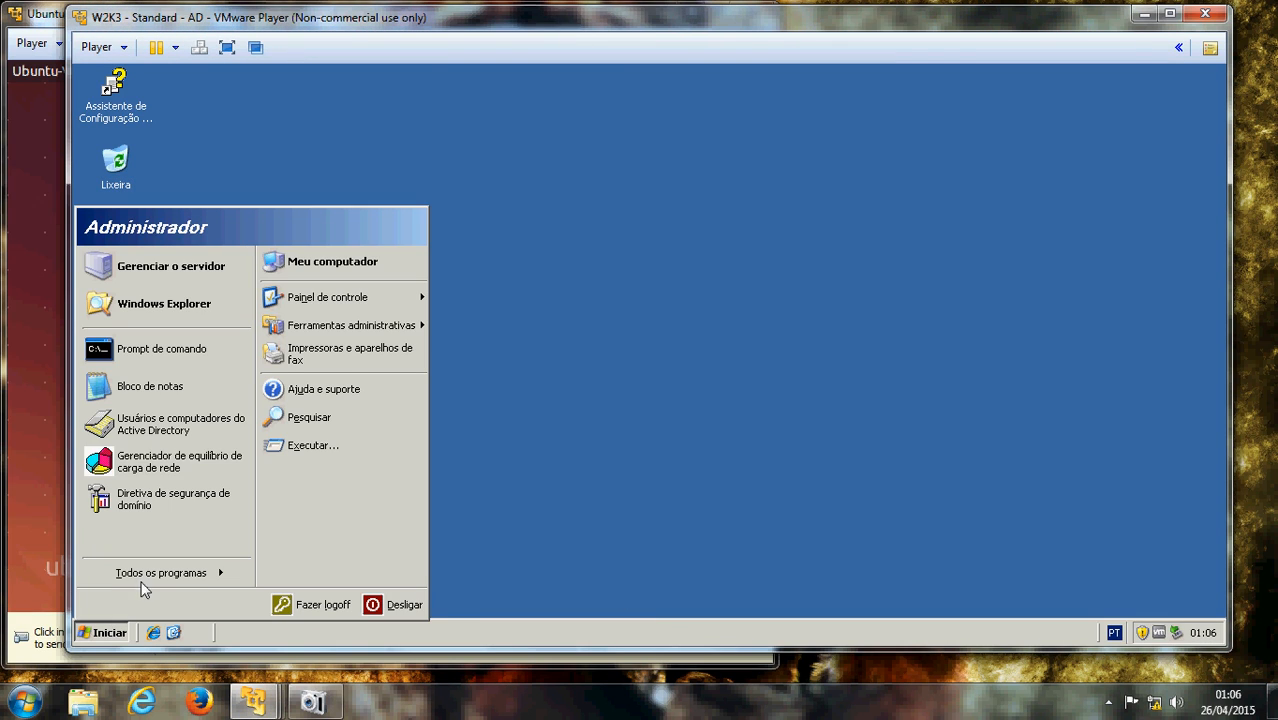
{"action": "left_click", "coordinate": [338, 264]}
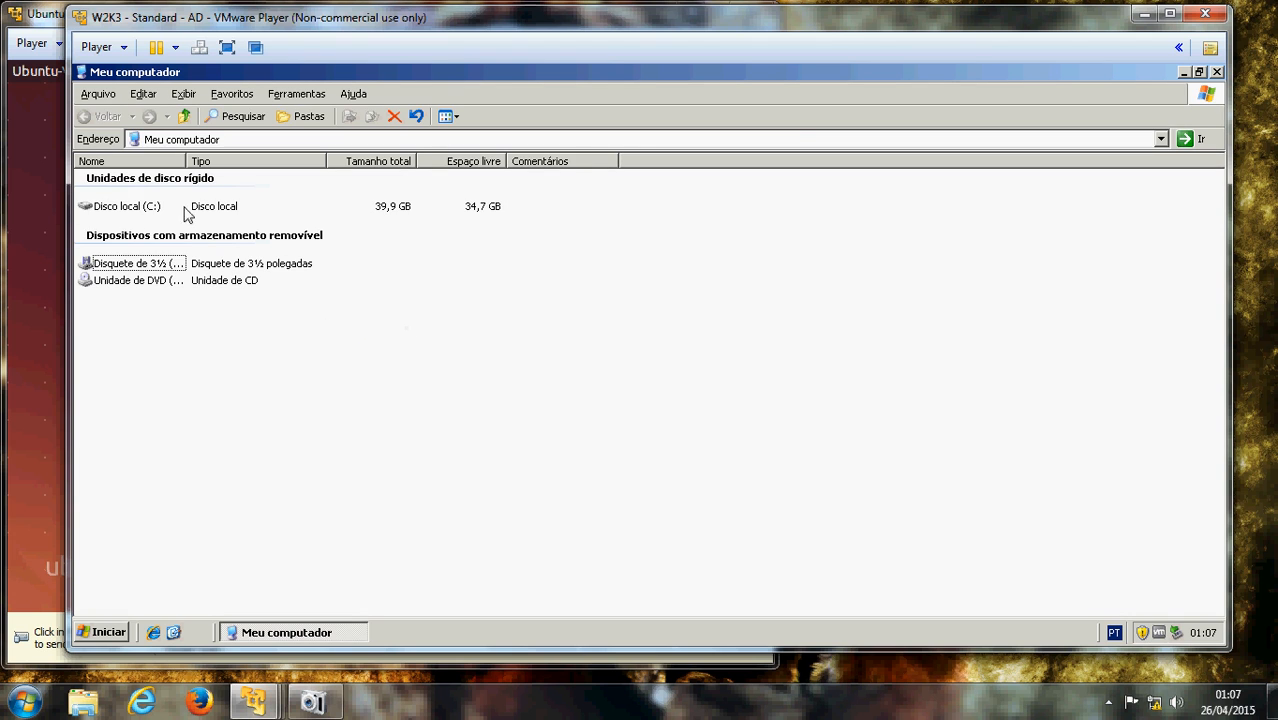
{"action": "double_click", "coordinate": [140, 208]}
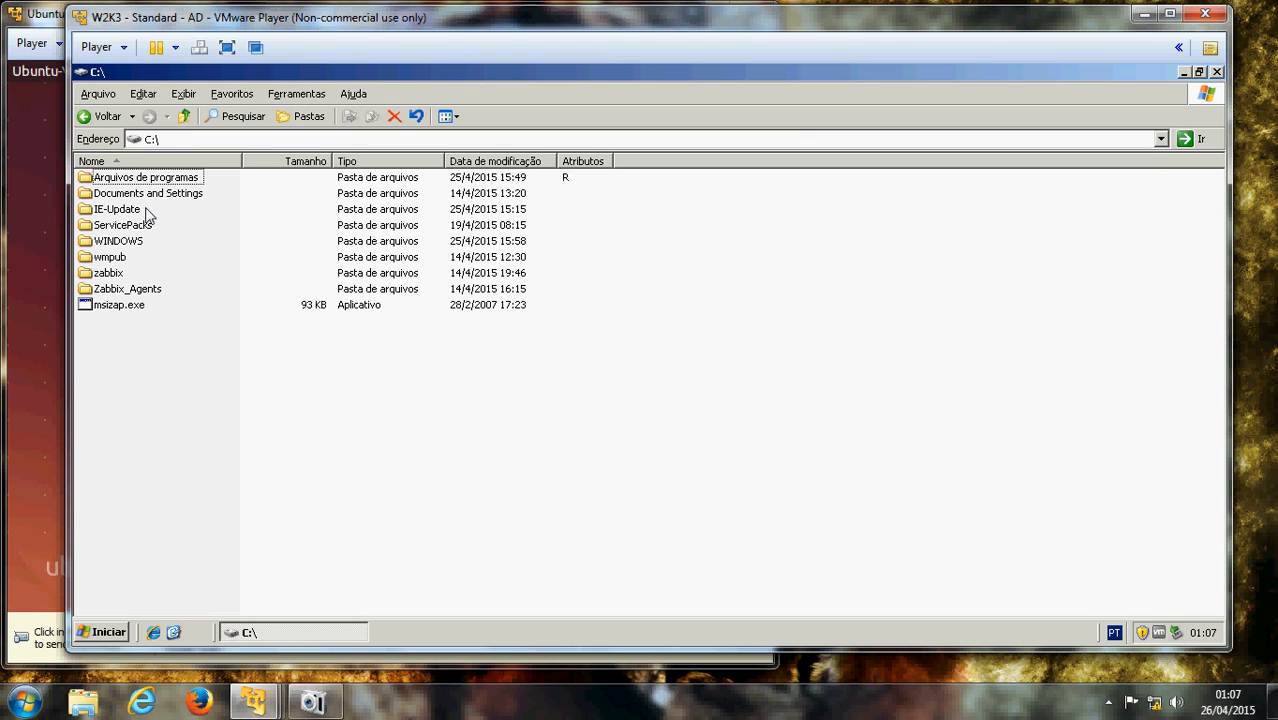
{"action": "double_click", "coordinate": [104, 276]}
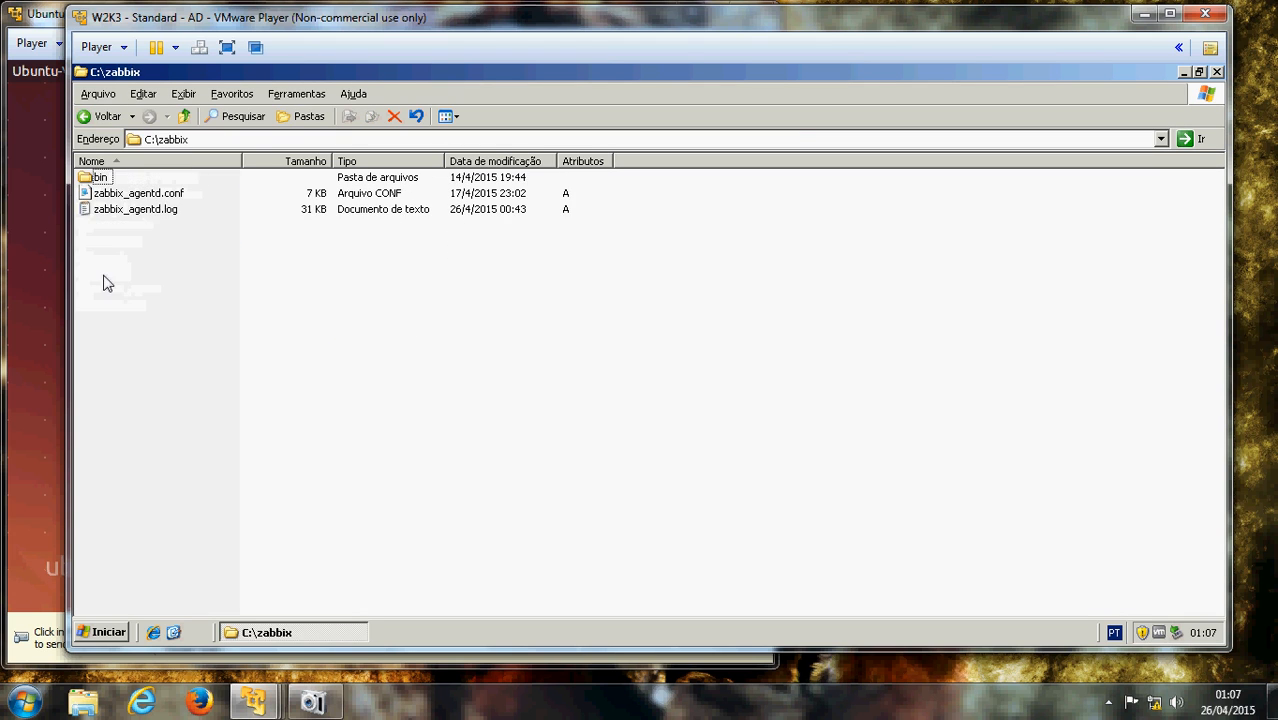
{"action": "left_click", "coordinate": [137, 194]}
{"action": "left_click", "coordinate": [152, 327]}
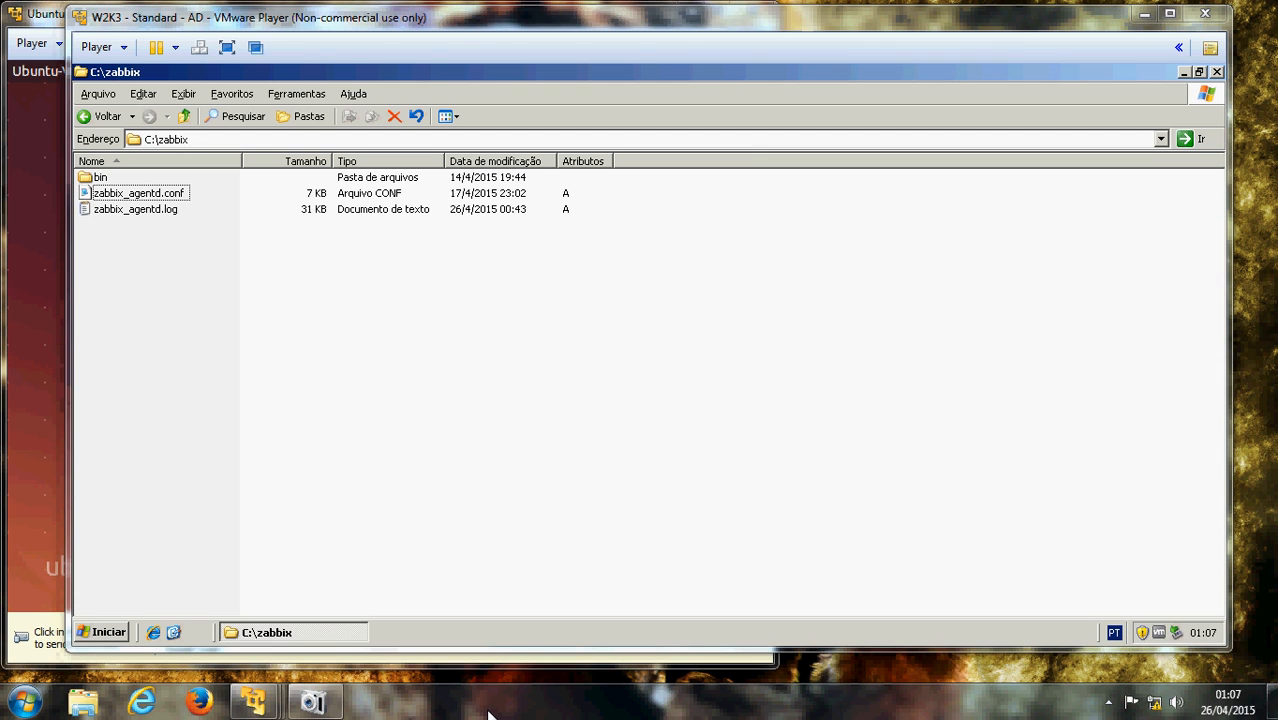
Open the administrative share \\192.168.199.131\c$ from the host's Run dialog
{"action": "key", "text": "super"}
{"action": "key", "text": "Escape"}
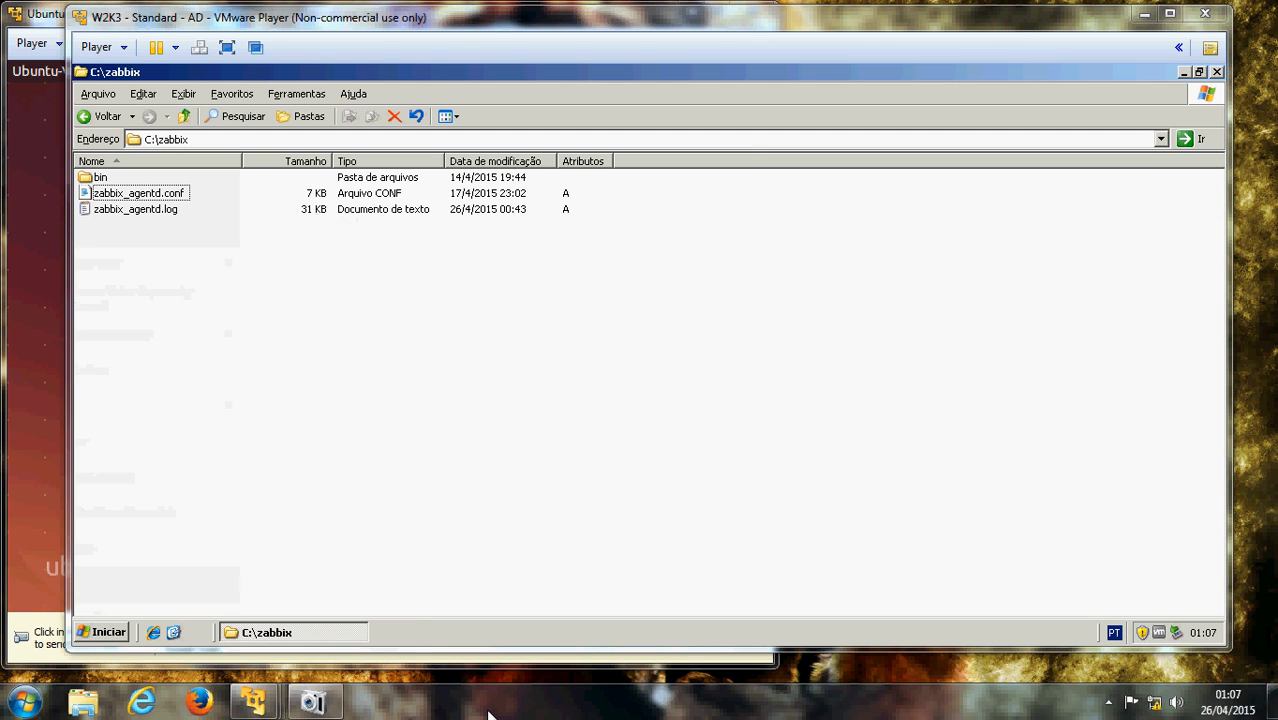
{"action": "key", "text": "super+r"}
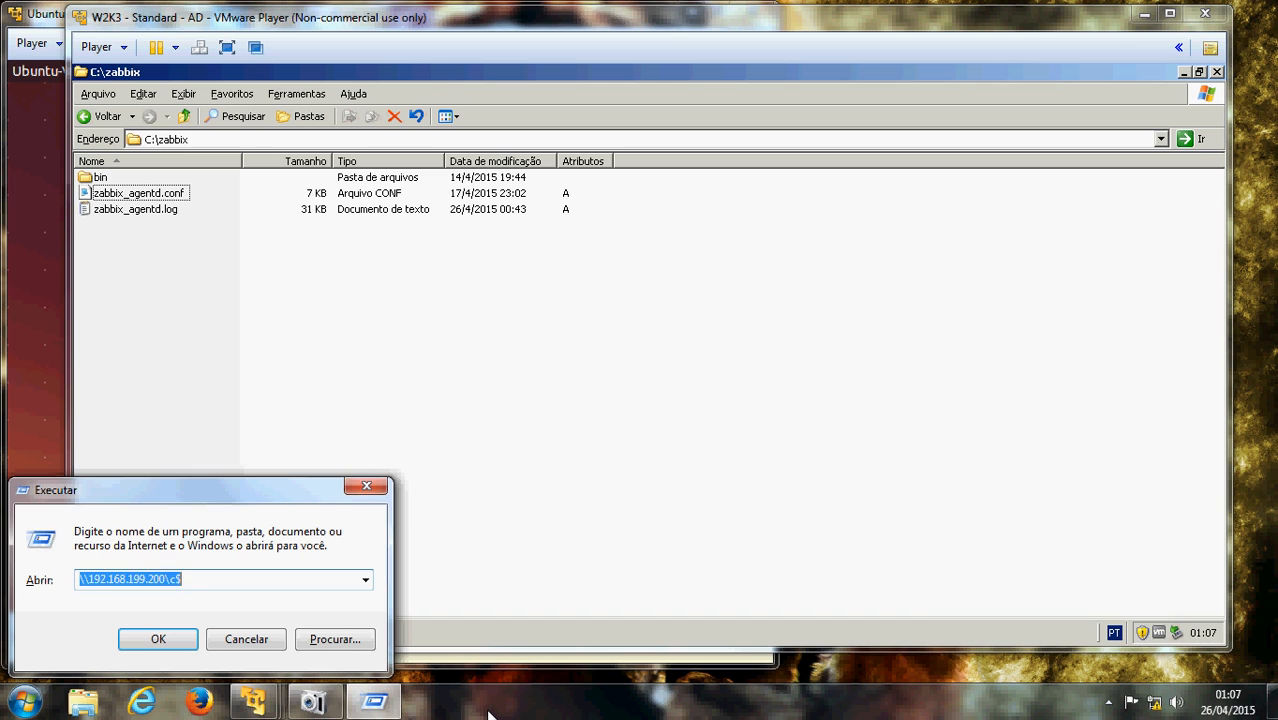
{"action": "key", "text": "End"}
{"action": "key", "text": "Left"}
{"action": "key", "text": "Left"}
{"action": "key", "text": "Left"}
{"action": "key", "text": "BackSpace"}
{"action": "key", "text": "BackSpace"}
{"action": "key", "text": "BackSpace"}
{"action": "type", "text": "131"}
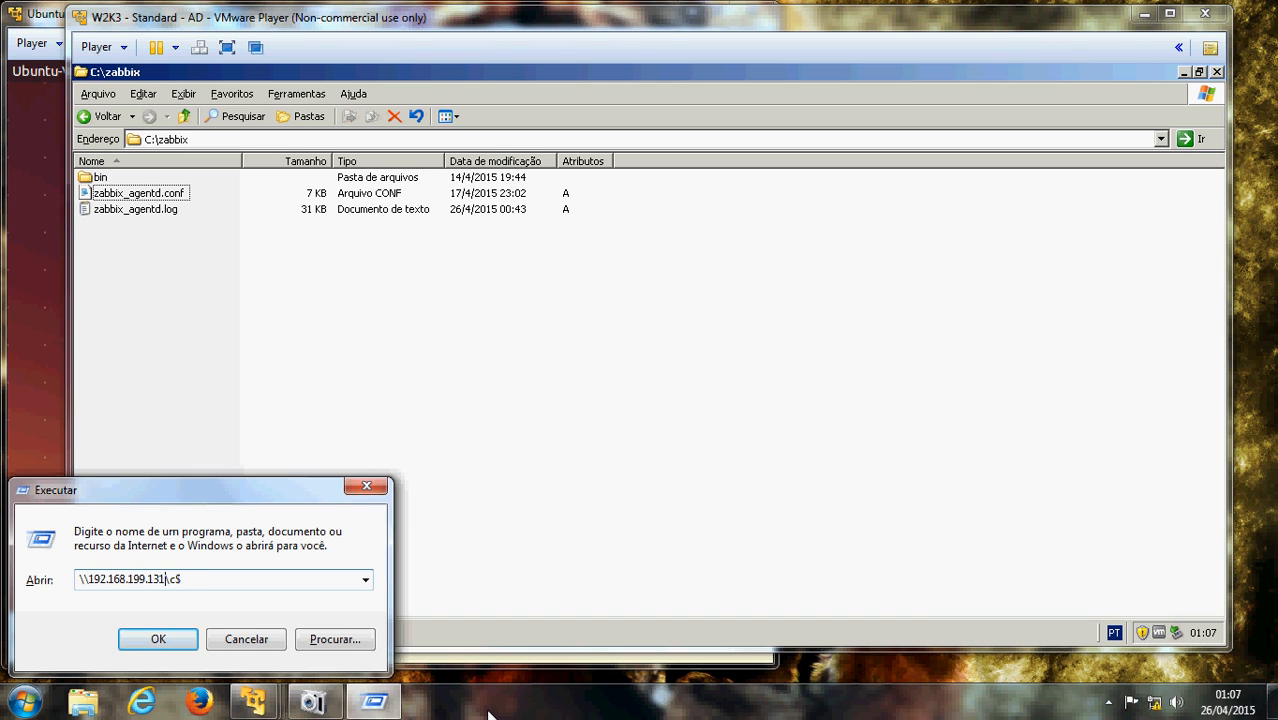
{"action": "key", "text": "Return"}
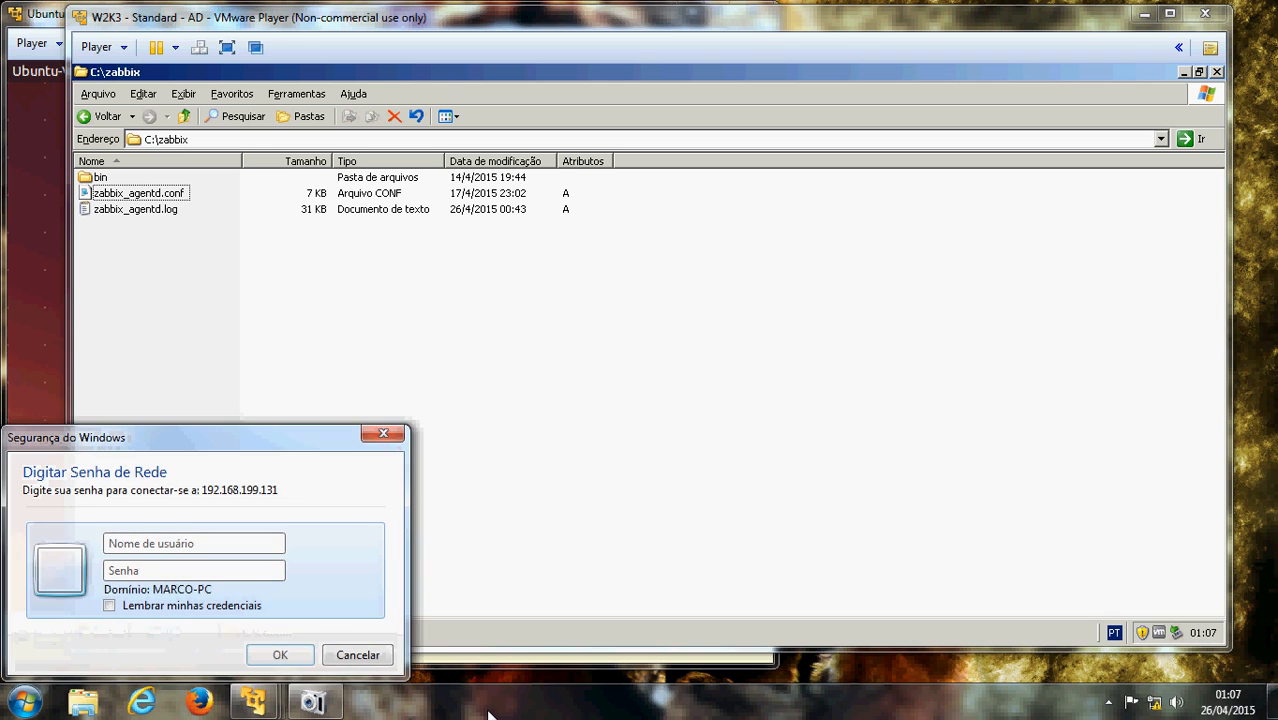
Authenticate to 192.168.199.131 with the domain administrator's user name and the network password
{"action": "type", "text": "labde"}
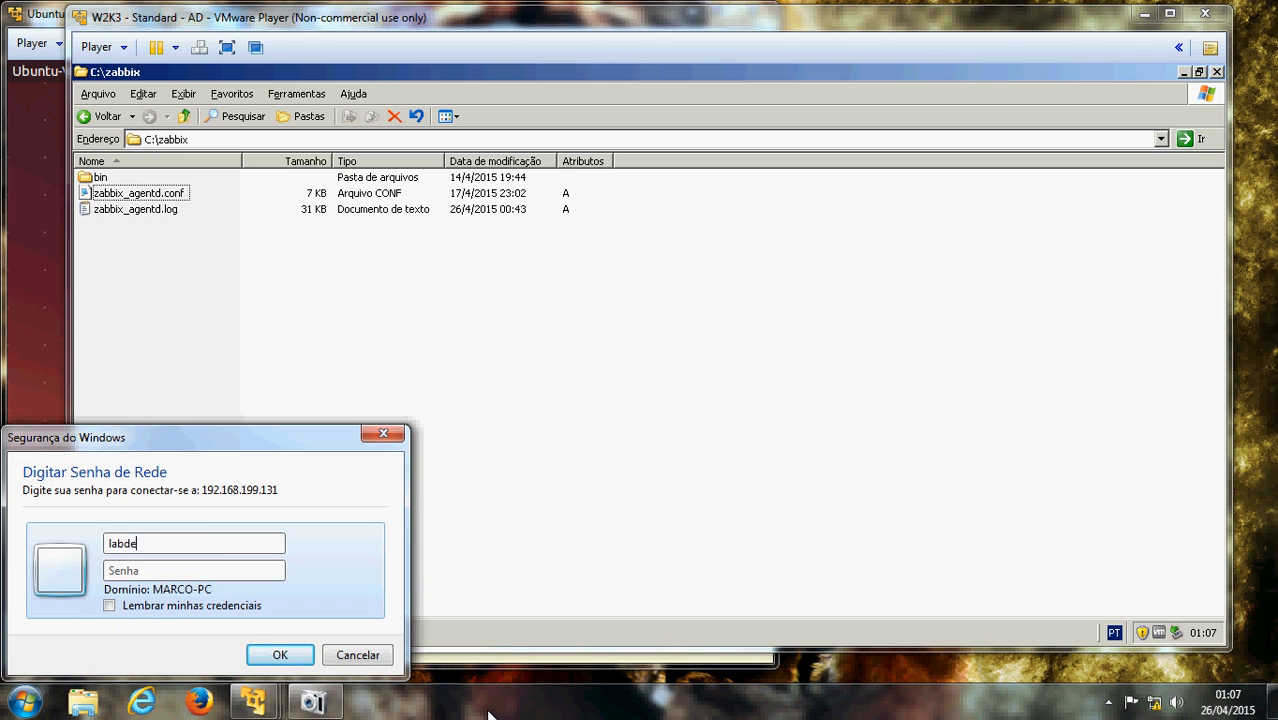
{"action": "type", "text": "senviv\\administrador"}
{"action": "key", "text": "Tab"}
{"action": "type", "text": "••••••"}
{"action": "key", "text": "Return"}
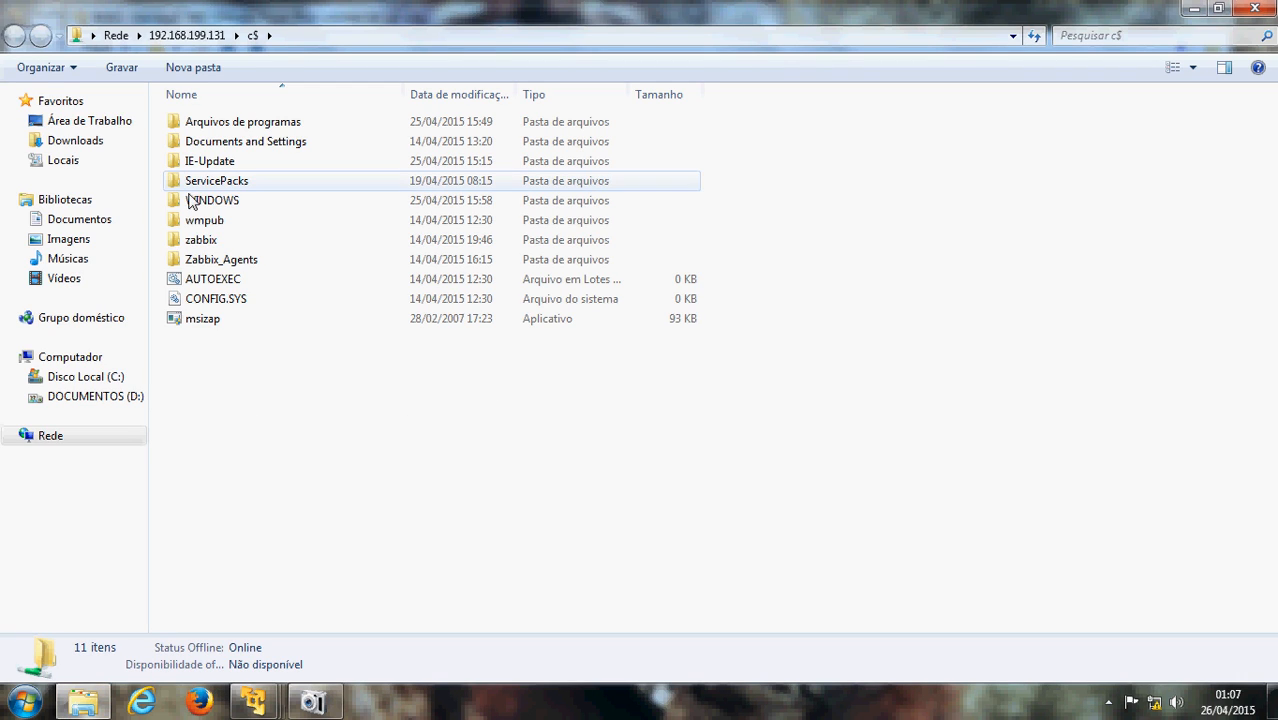
Open zabbix_agentd.conf from the shared zabbix folder in Notepad++ and check its LogFile path
{"action": "double_click", "coordinate": [205, 245]}
{"action": "left_click", "coordinate": [230, 148]}
{"action": "right_click", "coordinate": [230, 148]}
{"action": "left_click", "coordinate": [270, 197]}
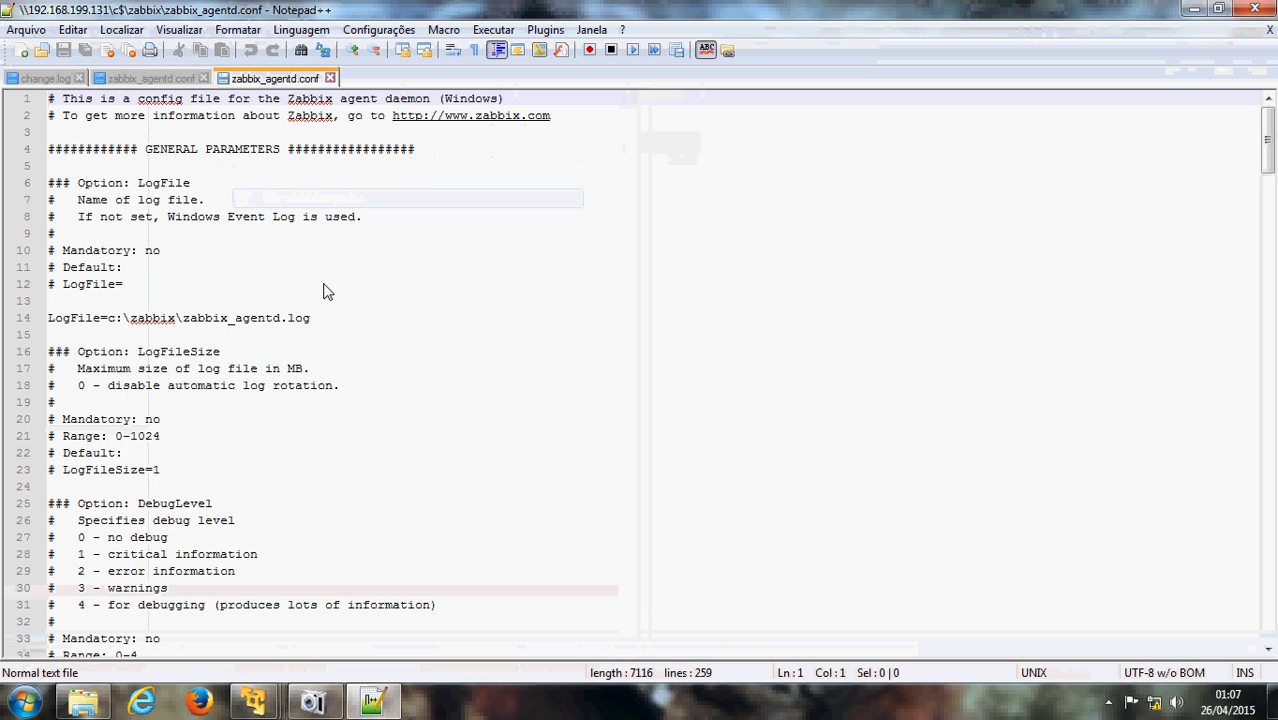
{"action": "left_click_drag", "start_coordinate": [94, 318], "coordinate": [331, 317]}
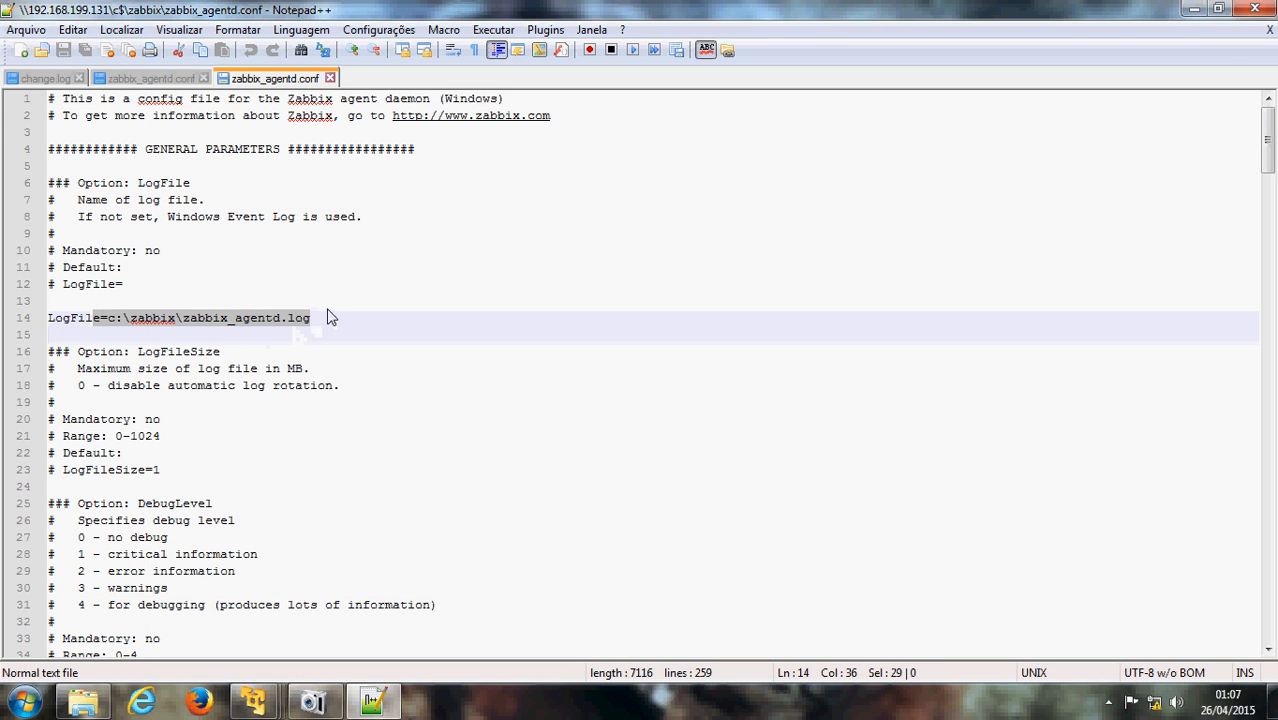
{"action": "left_click", "coordinate": [110, 318]}
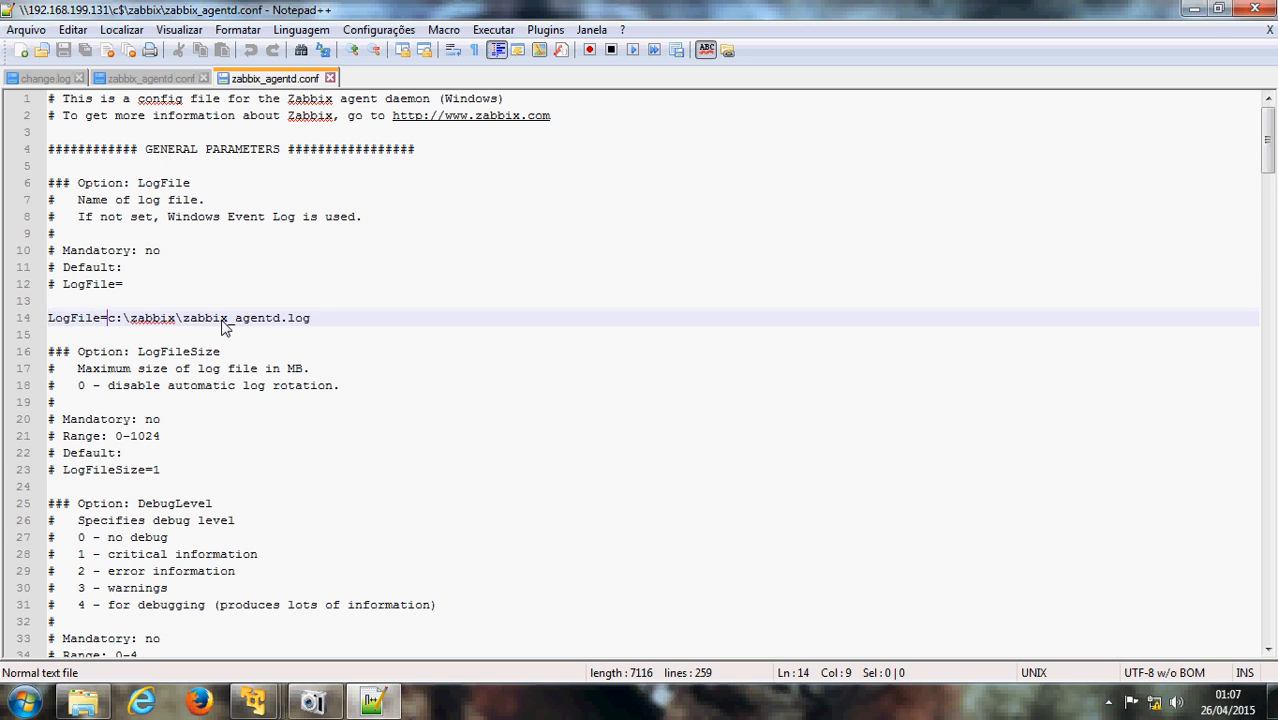
Set the Server parameter under the passive checks to 192.168.199.128
{"action": "scroll", "coordinate": [224, 328], "scroll_direction": "down", "scroll_amount": 9}
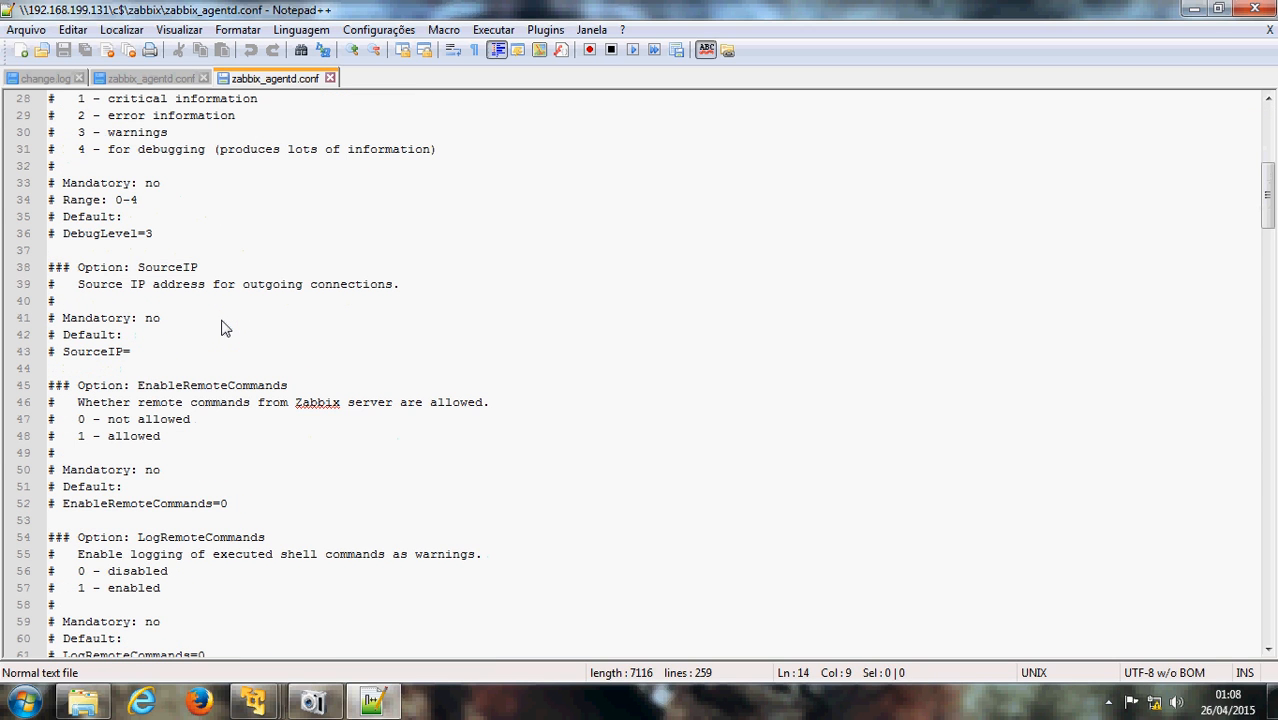
{"action": "scroll", "coordinate": [224, 328], "scroll_direction": "down", "scroll_amount": 2}
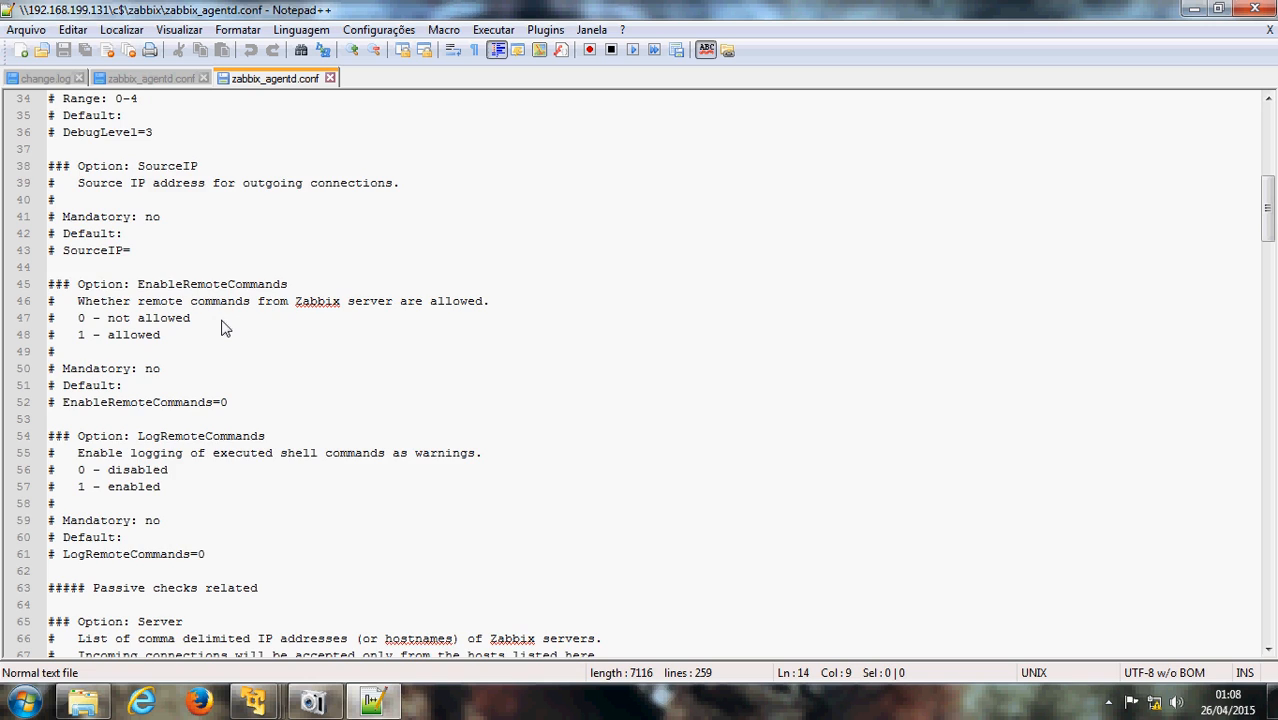
{"action": "scroll", "coordinate": [224, 328], "scroll_direction": "down", "scroll_amount": 5}
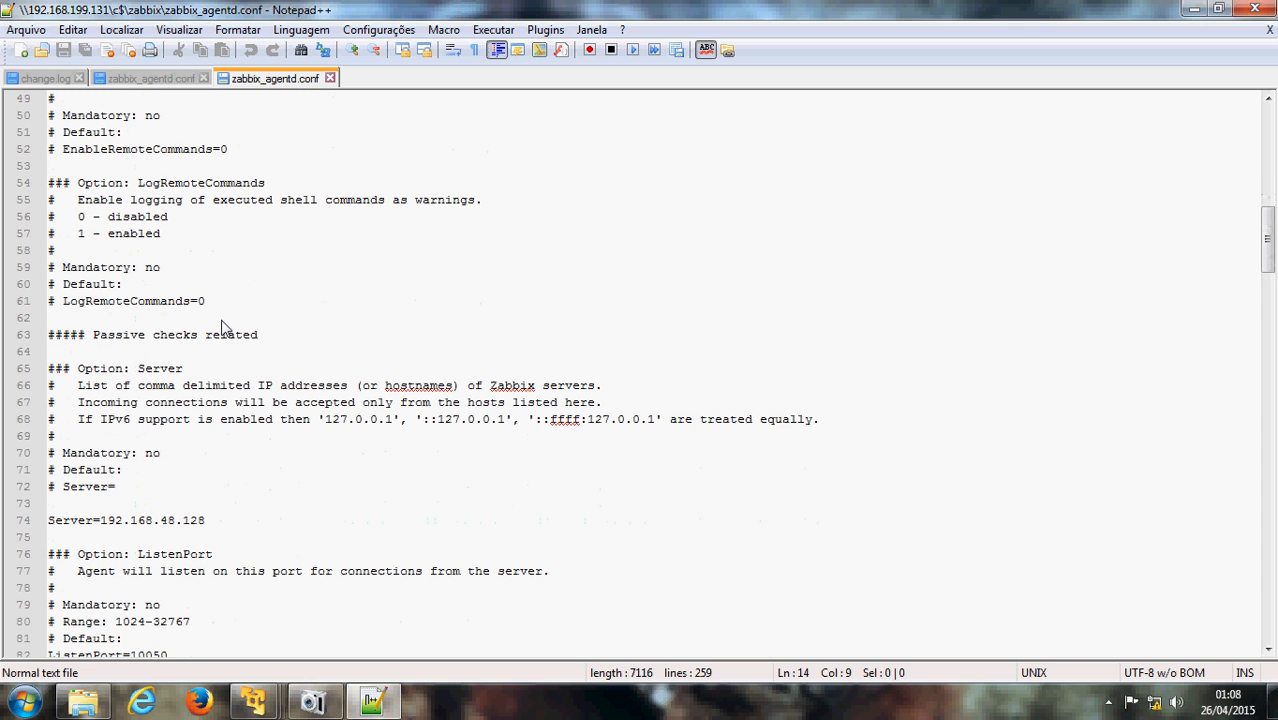
{"action": "left_click", "coordinate": [170, 520]}
{"action": "key", "text": "Delete"}
{"action": "key", "text": "BackSpace"}
{"action": "type", "text": "199"}
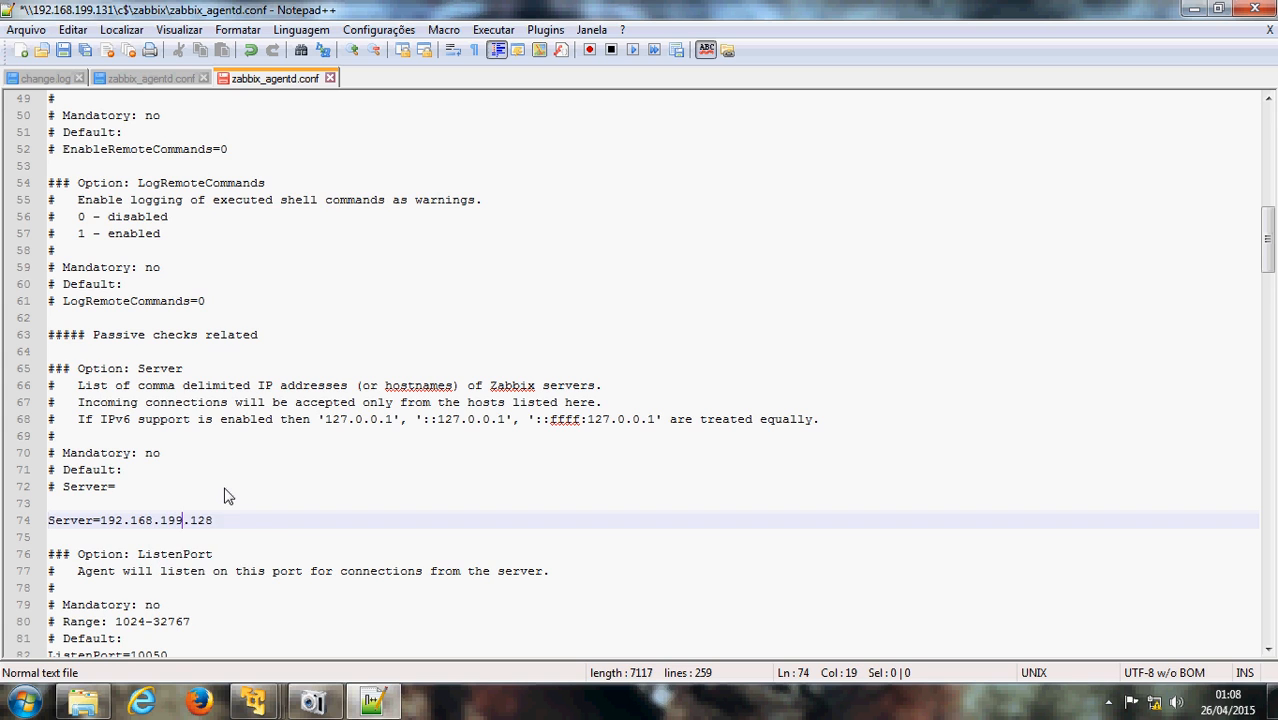
Check the ListenPort entry and set the ServerActive parameter to 192.168.199.128
{"action": "scroll", "coordinate": [224, 497], "scroll_direction": "down", "scroll_amount": 4}
{"action": "left_click", "coordinate": [55, 453]}
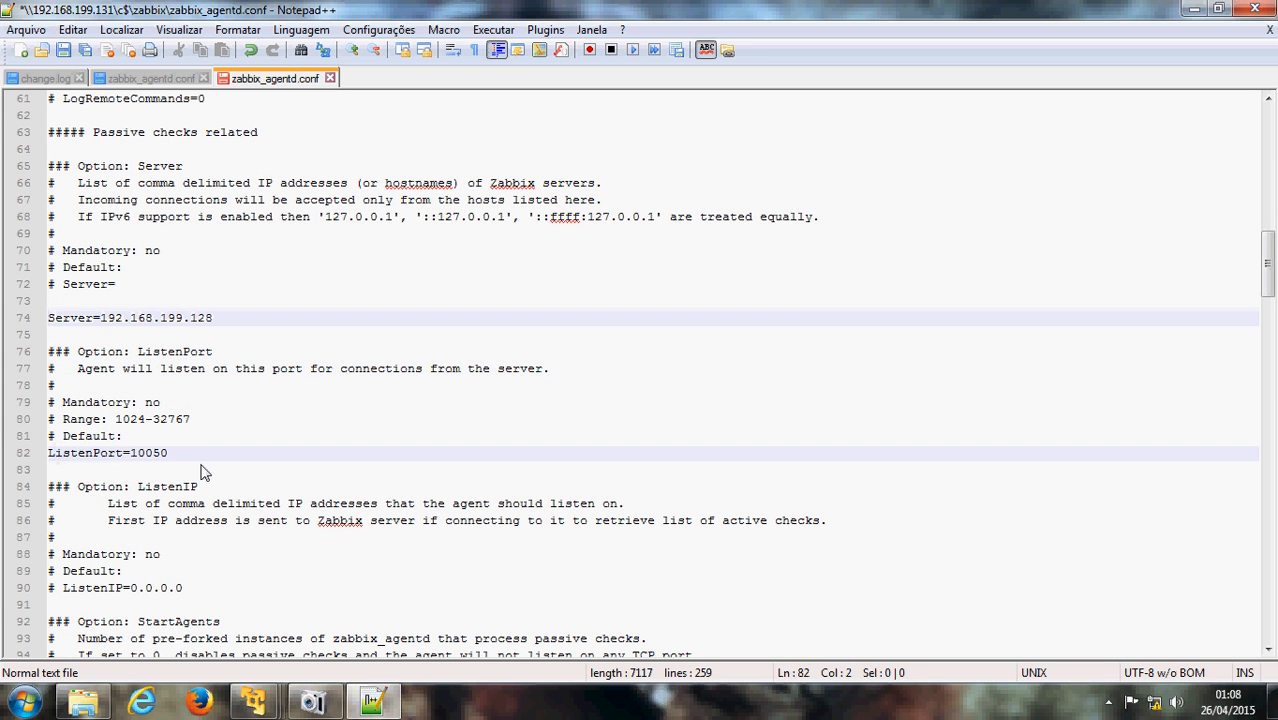
{"action": "scroll", "coordinate": [200, 472], "scroll_direction": "down", "scroll_amount": 8}
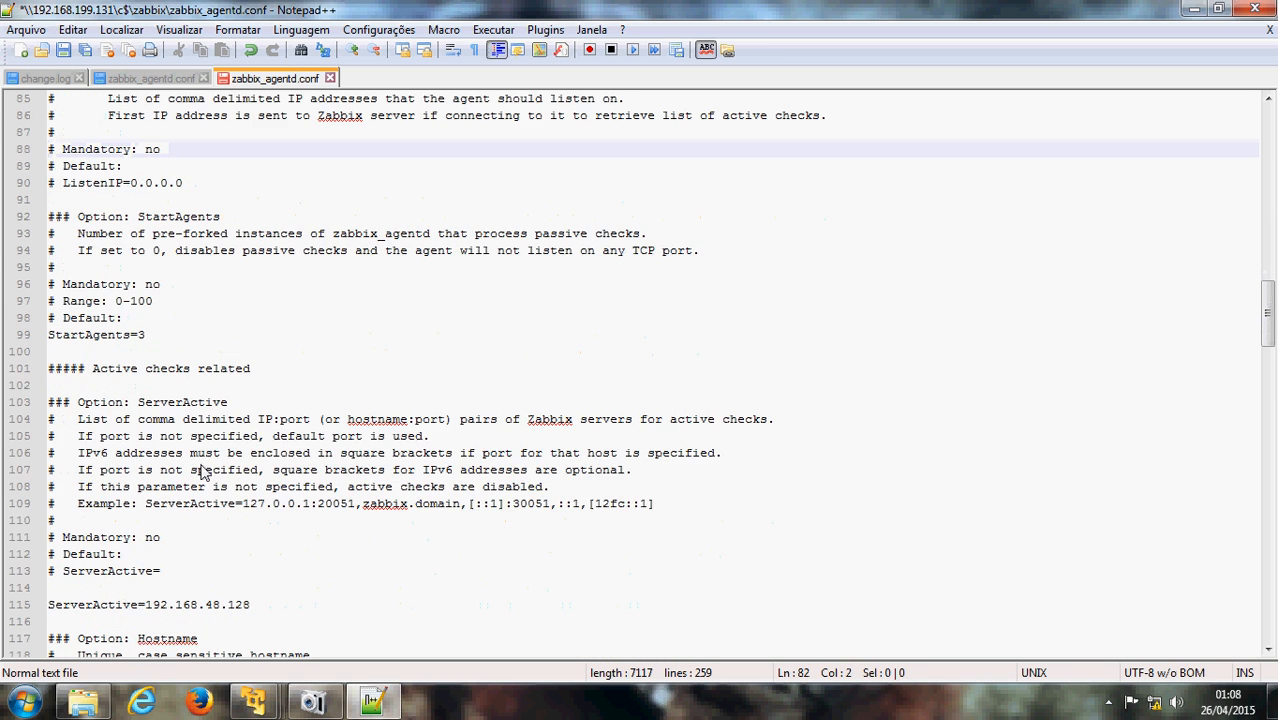
{"action": "scroll", "coordinate": [200, 472], "scroll_direction": "down", "scroll_amount": 2}
{"action": "left_click", "coordinate": [221, 503]}
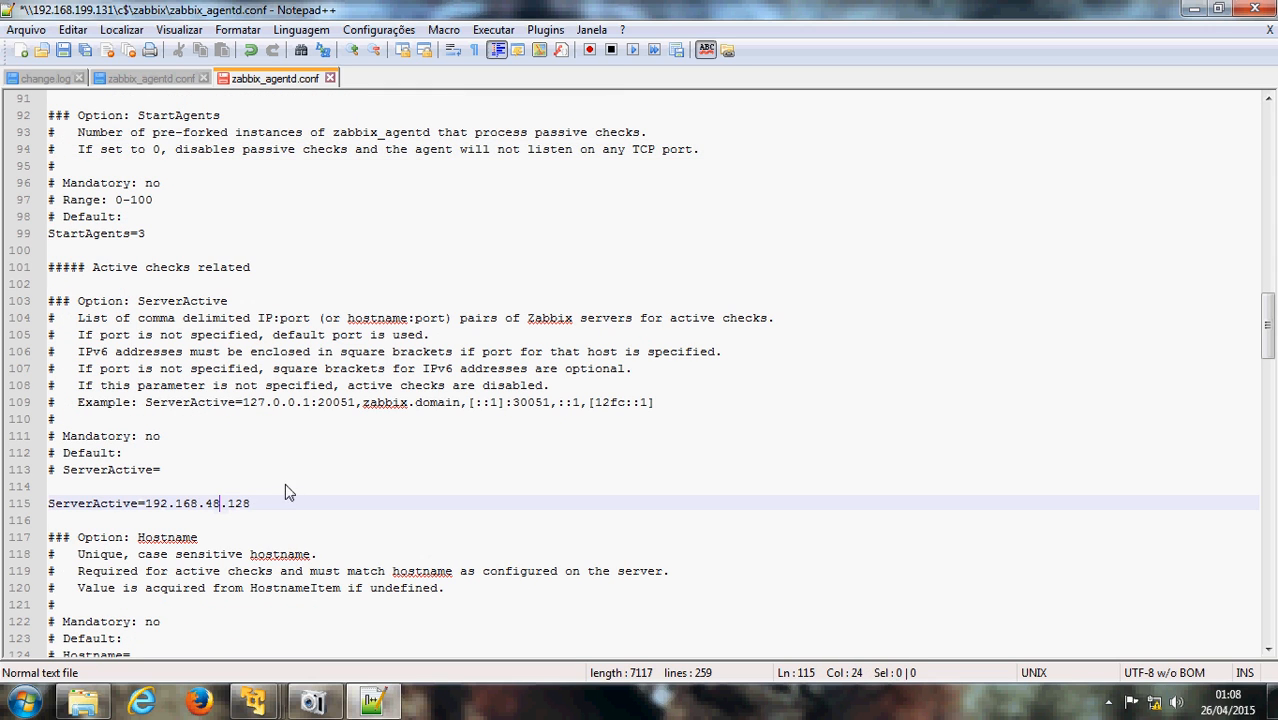
{"action": "key", "text": "BackSpace"}
{"action": "key", "text": "BackSpace"}
{"action": "type", "text": "199"}
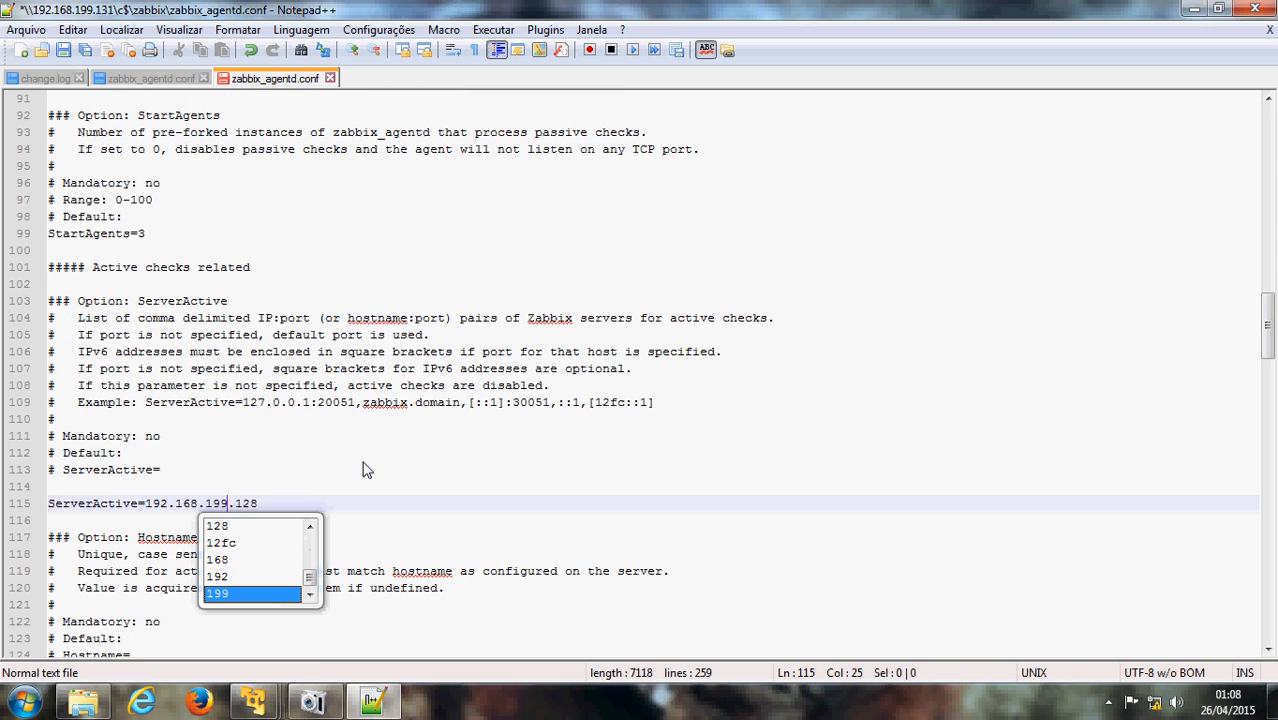
{"action": "left_click", "coordinate": [362, 470]}
Check the Hostname entry in the AD server's agent configuration
{"action": "scroll", "coordinate": [352, 470], "scroll_direction": "down", "scroll_amount": 4}
{"action": "scroll", "coordinate": [352, 470], "scroll_direction": "down", "scroll_amount": 4}
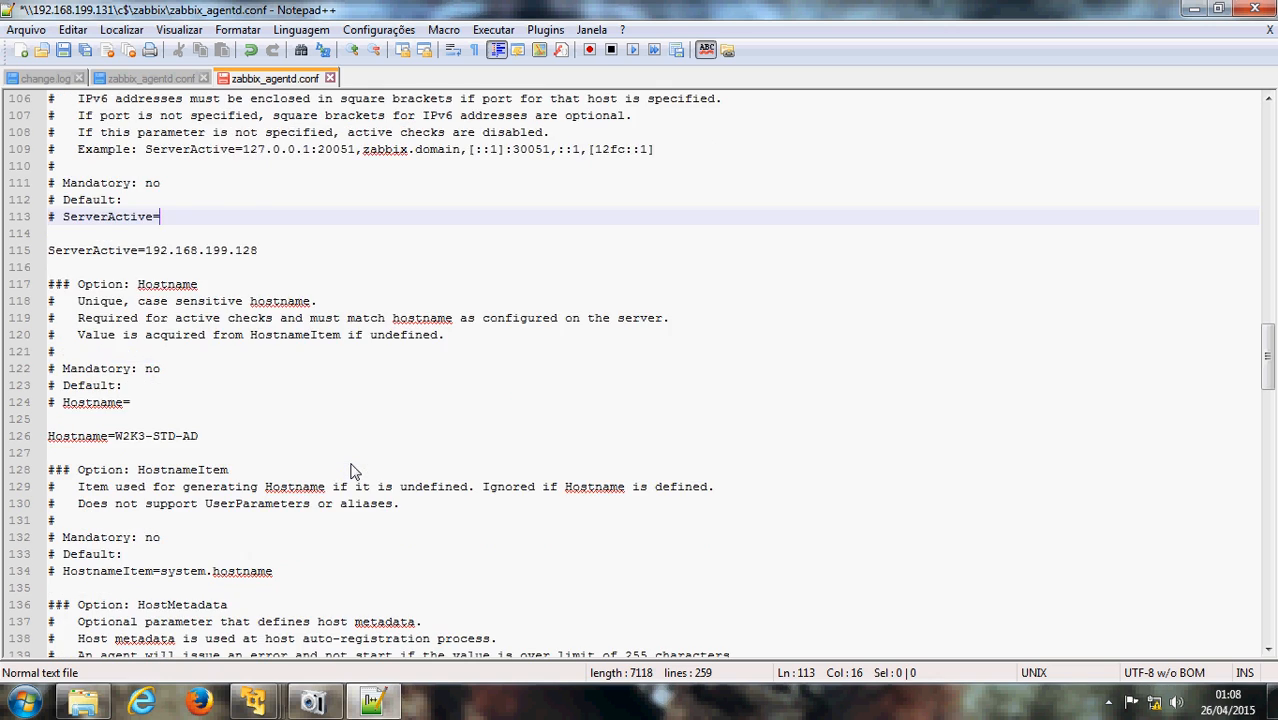
{"action": "left_click_drag", "start_coordinate": [116, 287], "coordinate": [208, 292]}
{"action": "left_click", "coordinate": [210, 288]}
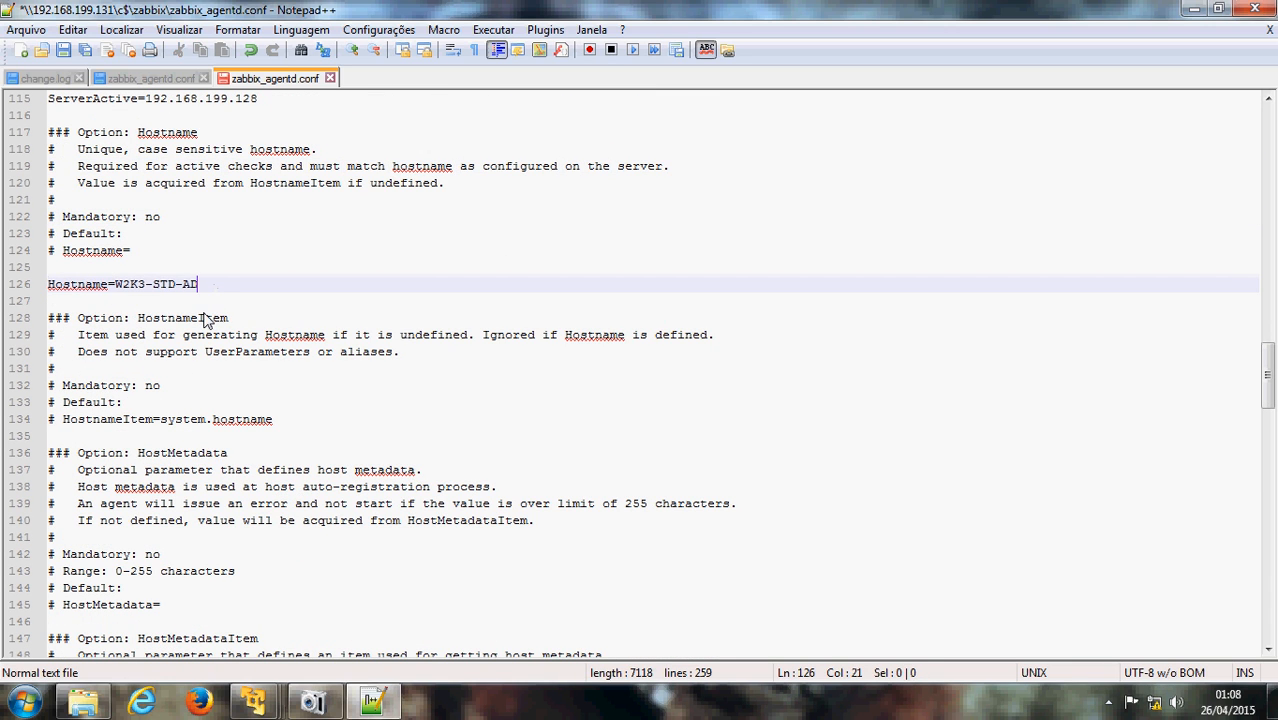
Save the edited configuration file, and close the editor and the shared zabbix folder window on the host
{"action": "scroll", "coordinate": [202, 322], "scroll_direction": "up", "scroll_amount": 10}
{"action": "scroll", "coordinate": [202, 322], "scroll_direction": "up", "scroll_amount": 20}
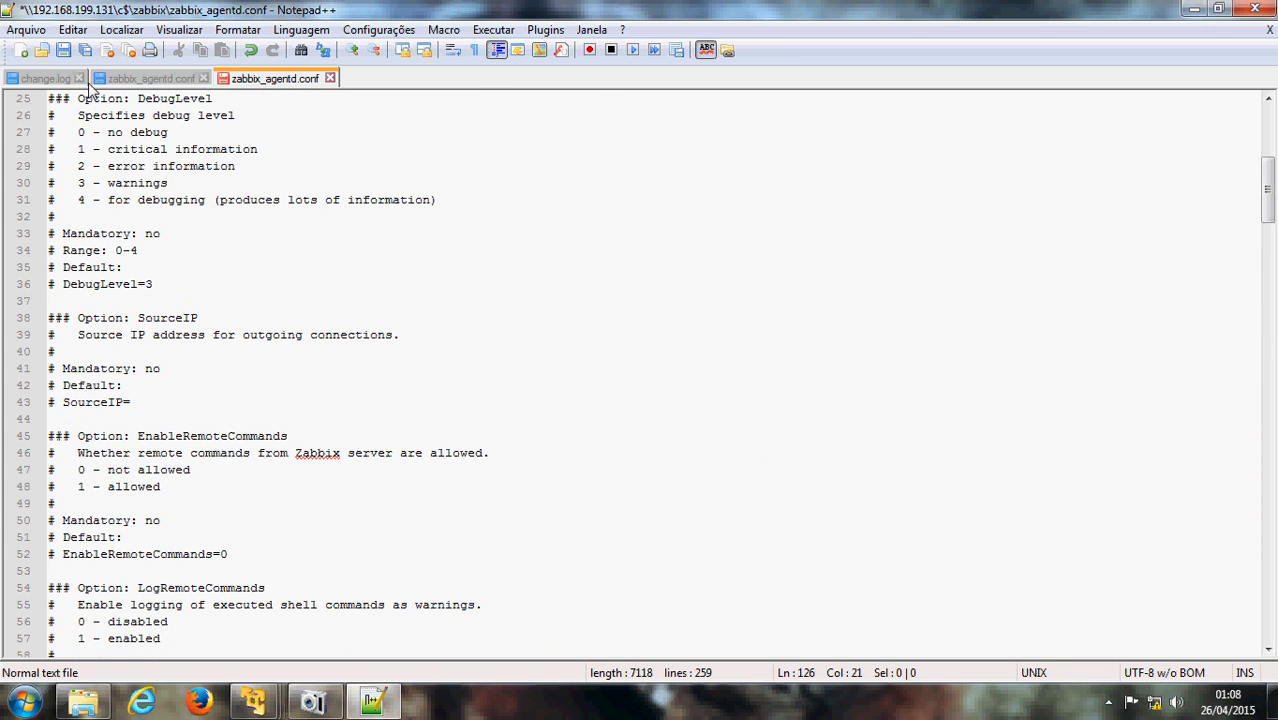
{"action": "left_click", "coordinate": [62, 50]}
{"action": "left_click", "coordinate": [1255, 9]}
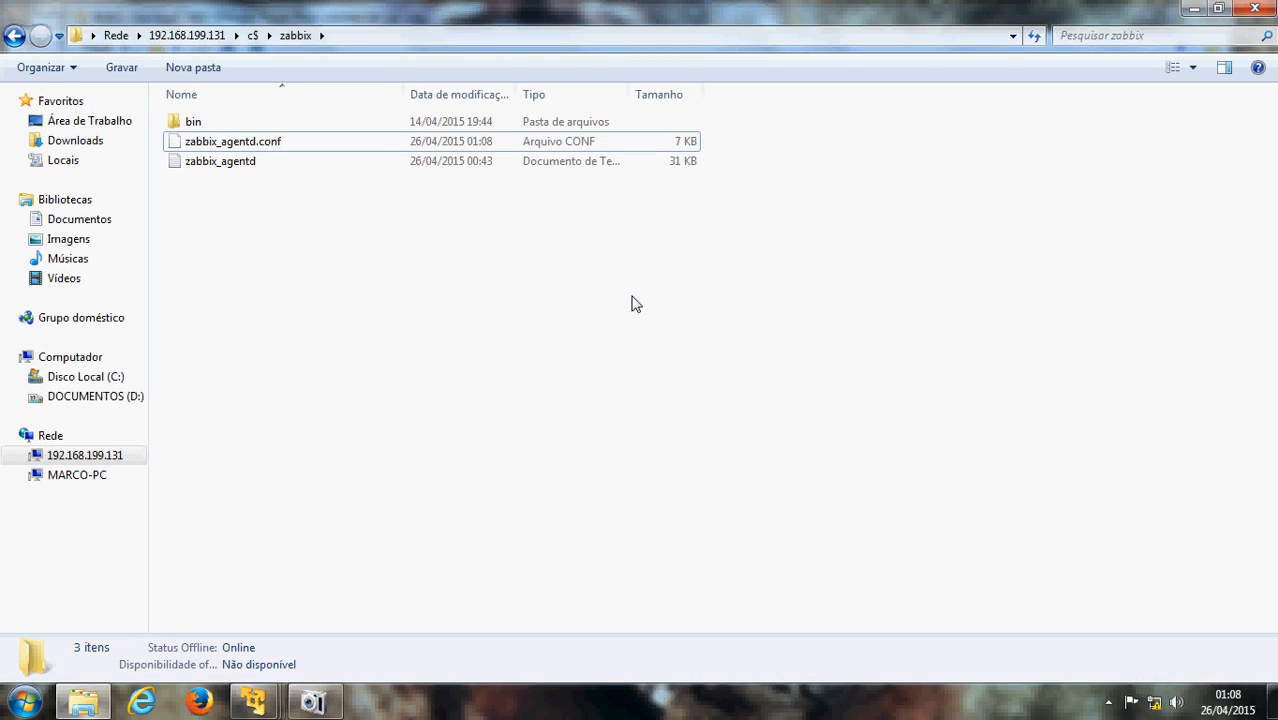
{"action": "left_click", "coordinate": [1255, 9]}
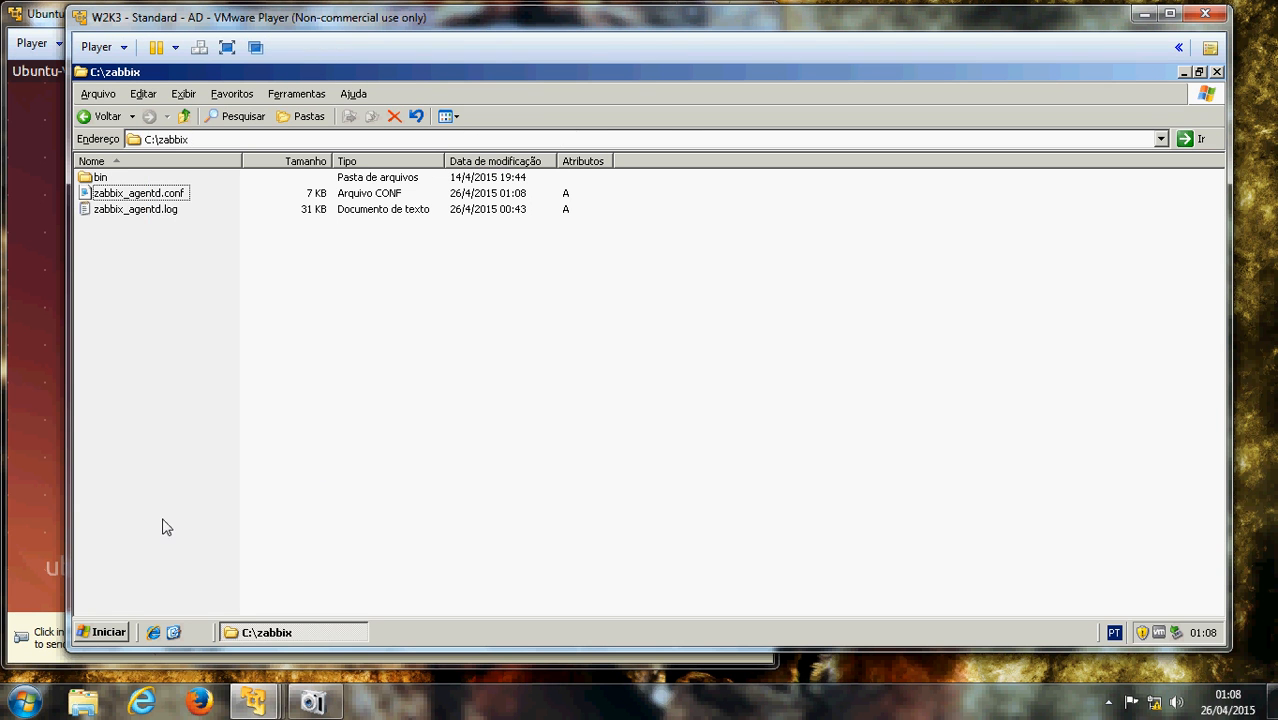
Restart the Zabbix Agent service on the AD server, and close the Services and C:\zabbix windows
{"action": "left_click", "coordinate": [122, 636]}
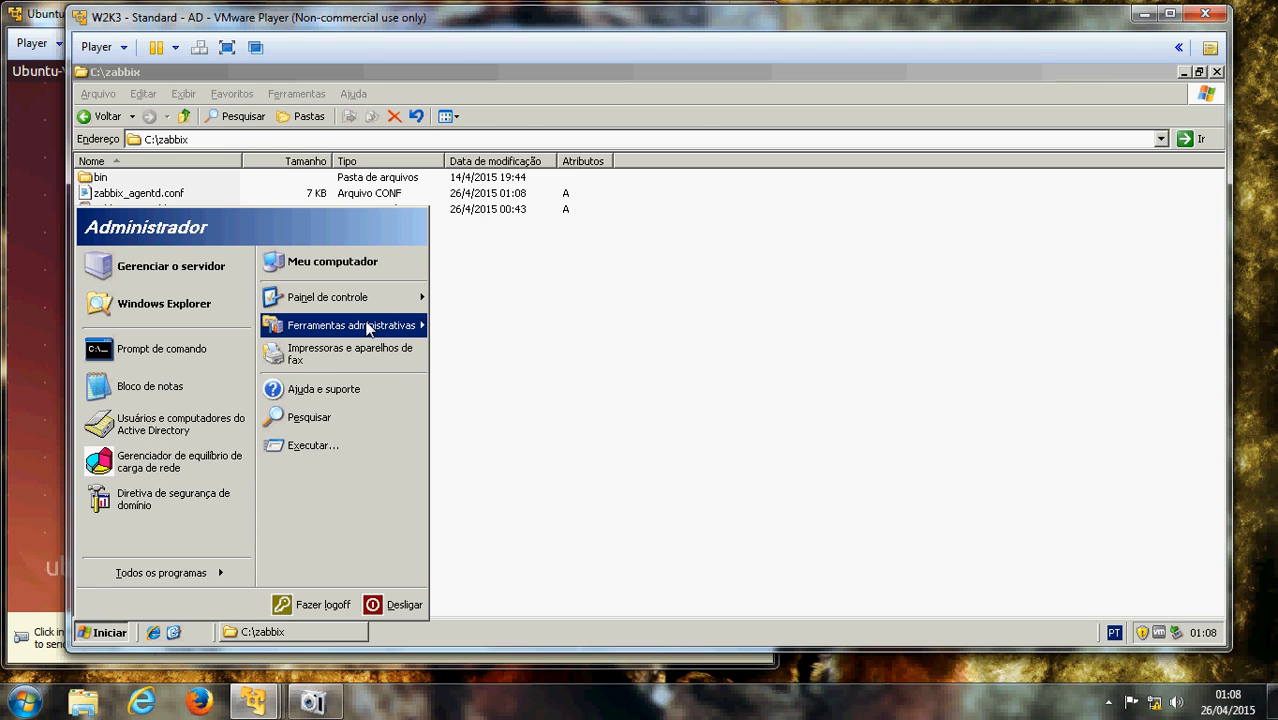
{"action": "mouse_move", "coordinate": [365, 327]}
{"action": "left_click", "coordinate": [543, 540]}
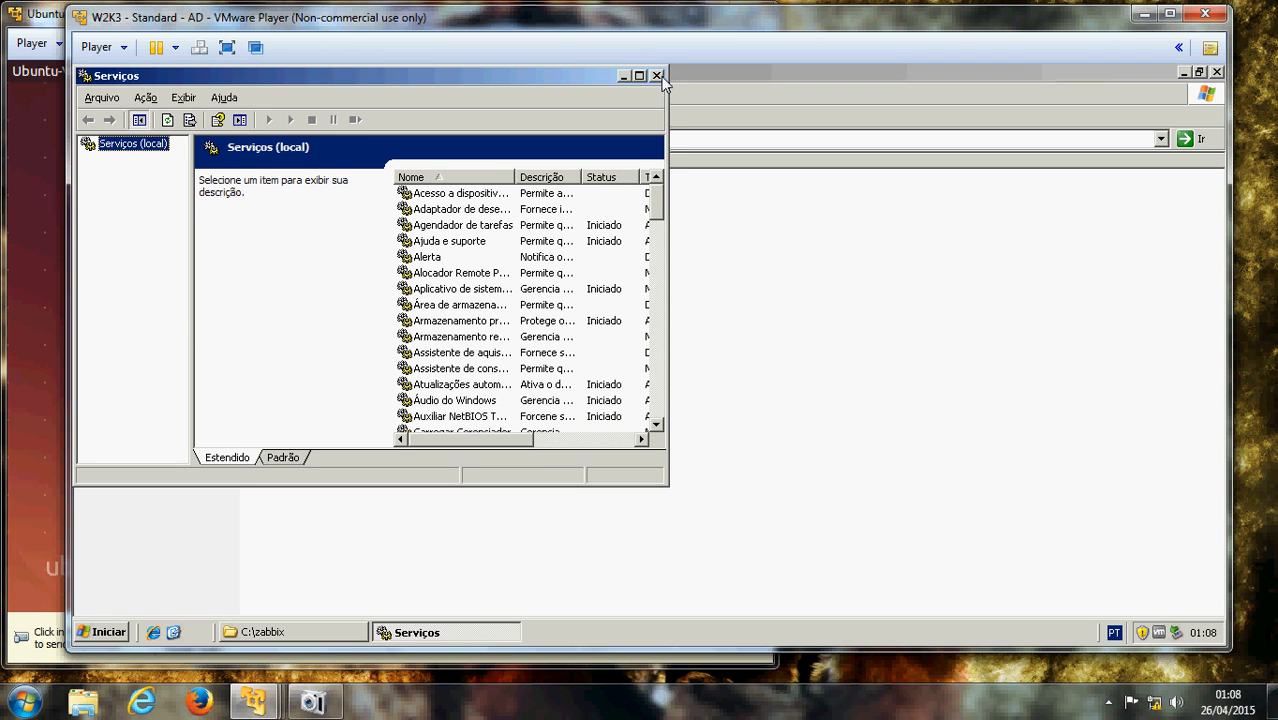
{"action": "left_click", "coordinate": [640, 76]}
{"action": "left_click", "coordinate": [507, 303]}
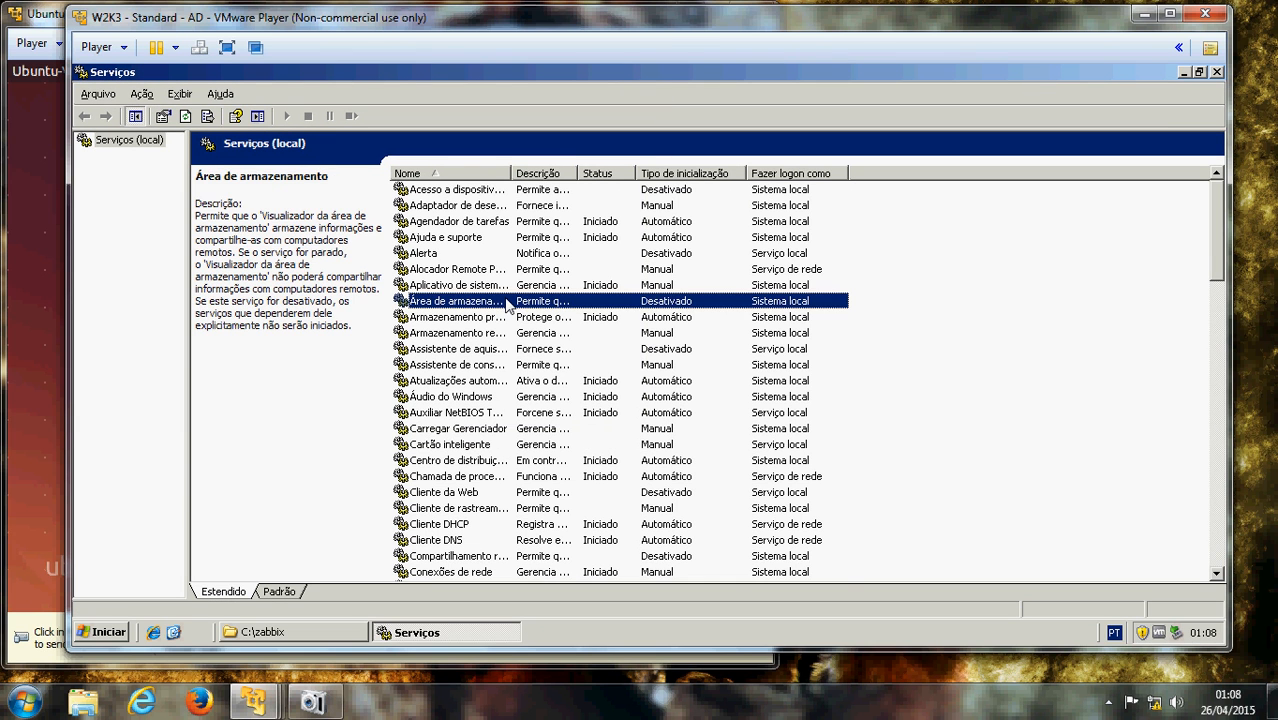
{"action": "key", "text": "End"}
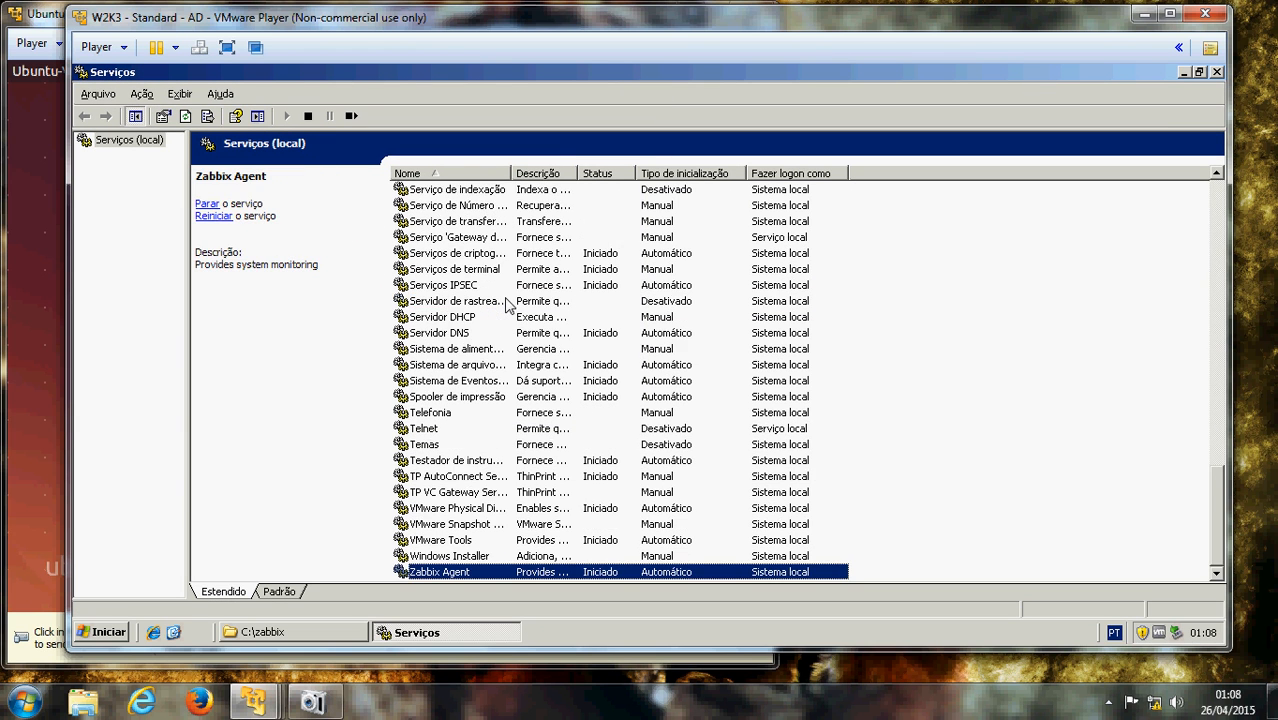
{"action": "right_click", "coordinate": [468, 572]}
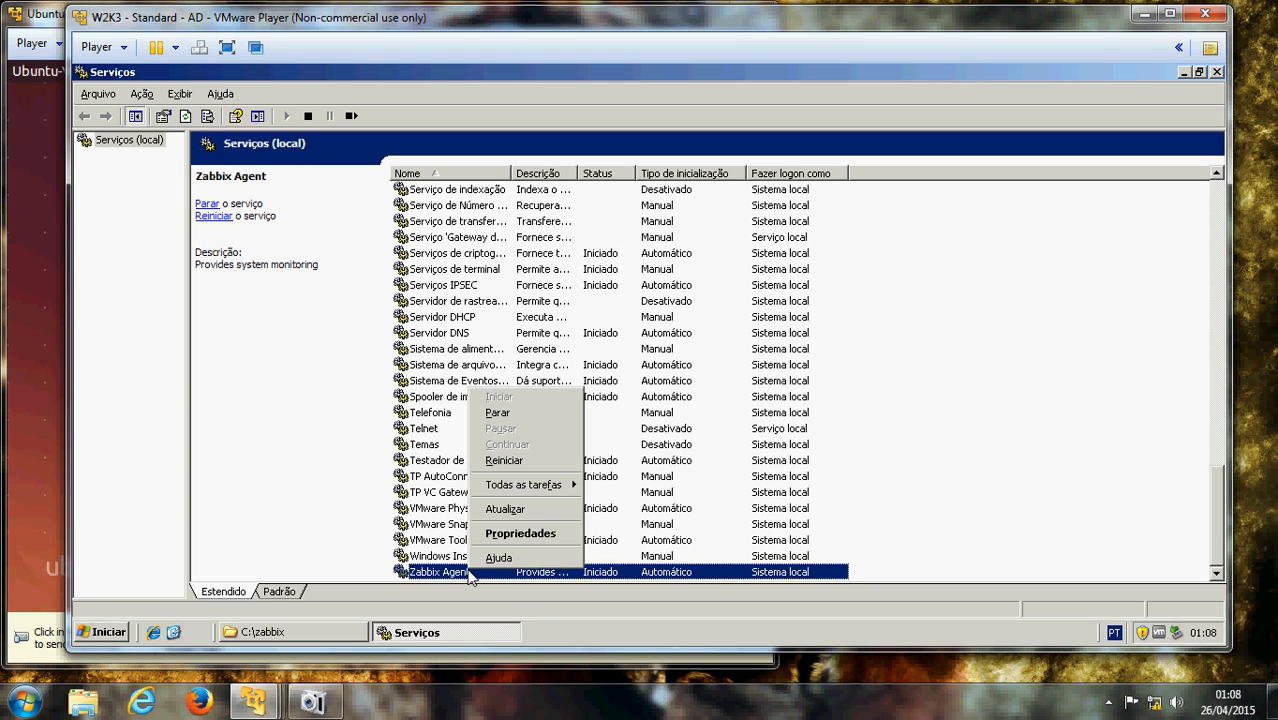
{"action": "left_click", "coordinate": [504, 461]}
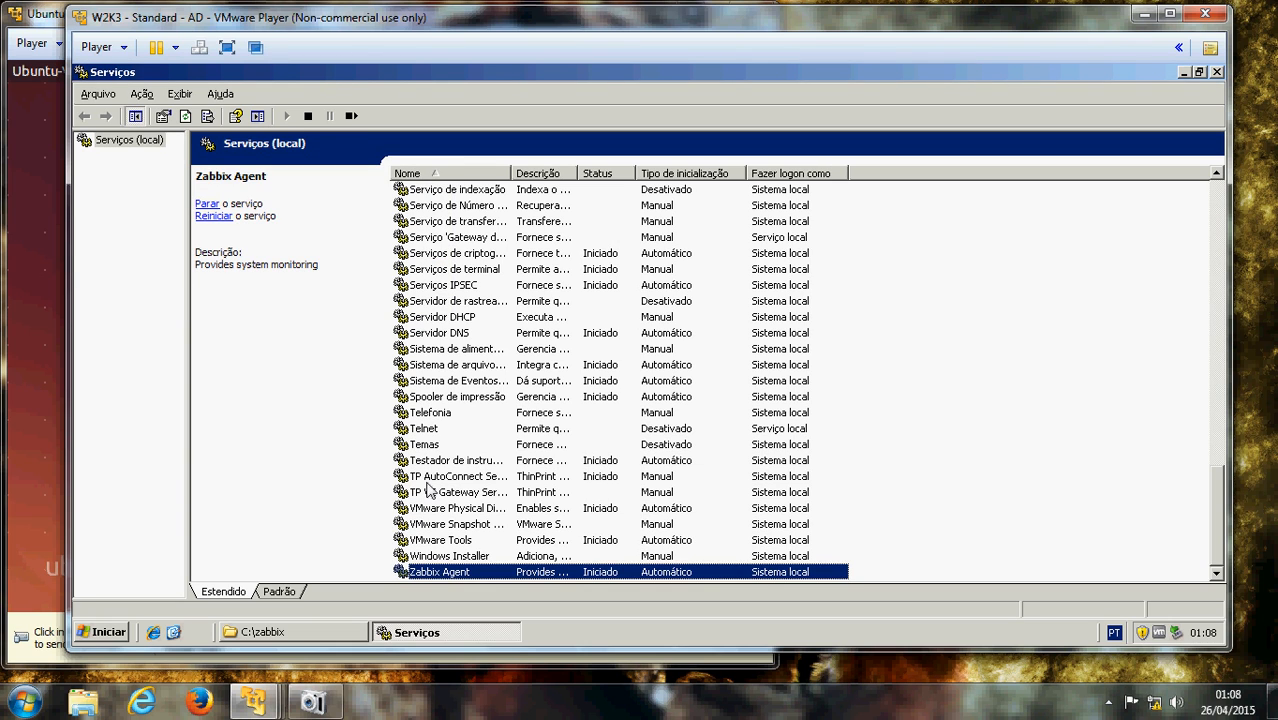
{"action": "left_click", "coordinate": [1216, 72]}
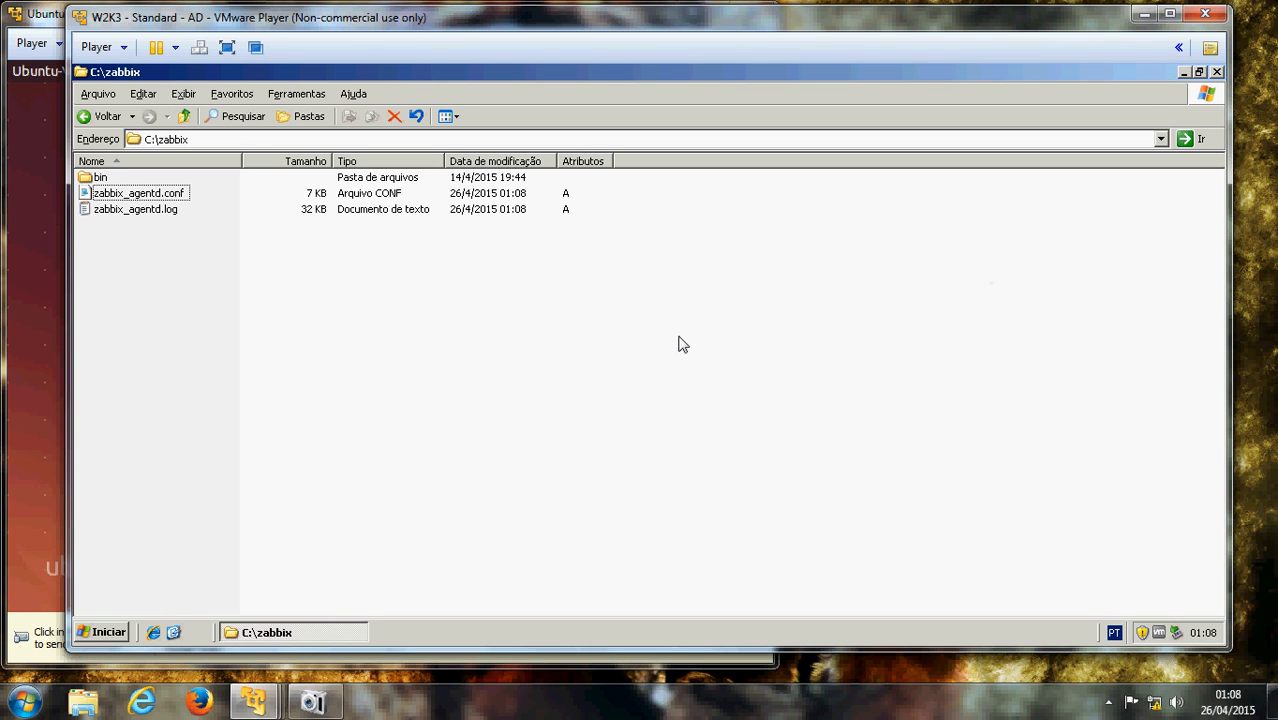
{"action": "left_click", "coordinate": [1216, 72]}
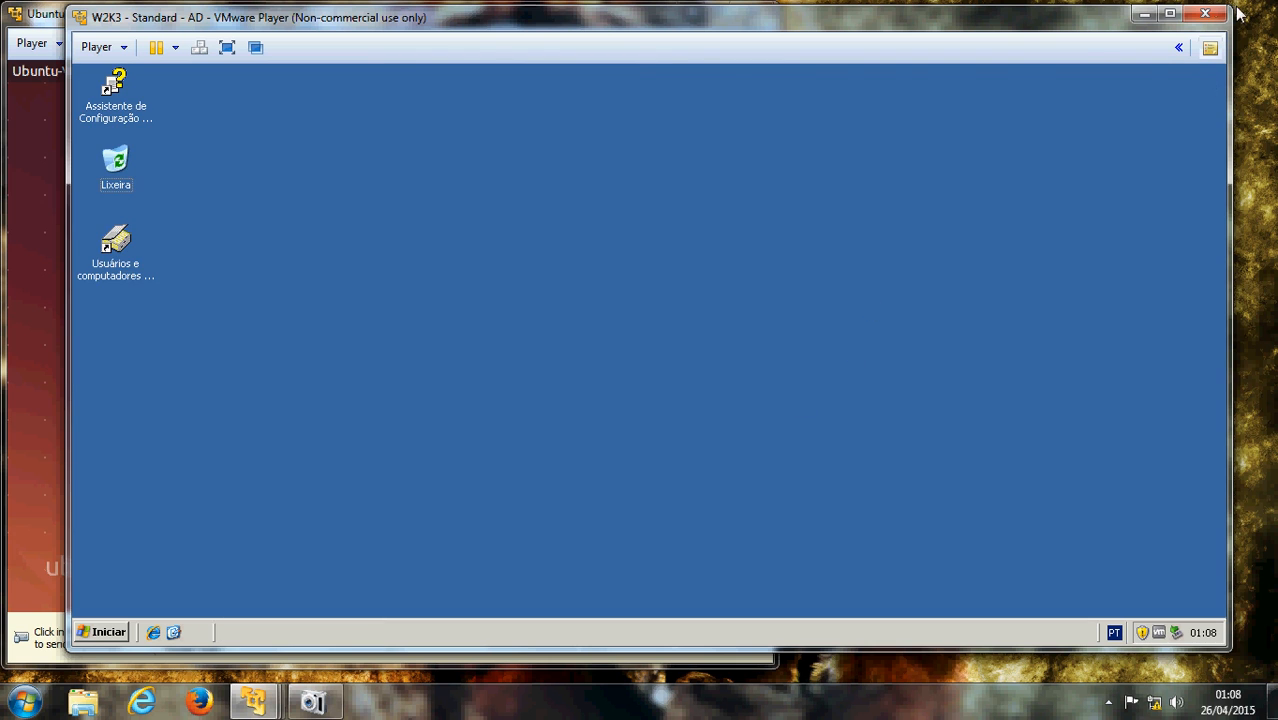
Minimize the AD virtual machine and log in to the Ubuntu virtual machine with the account password
{"action": "left_click", "coordinate": [1144, 14]}
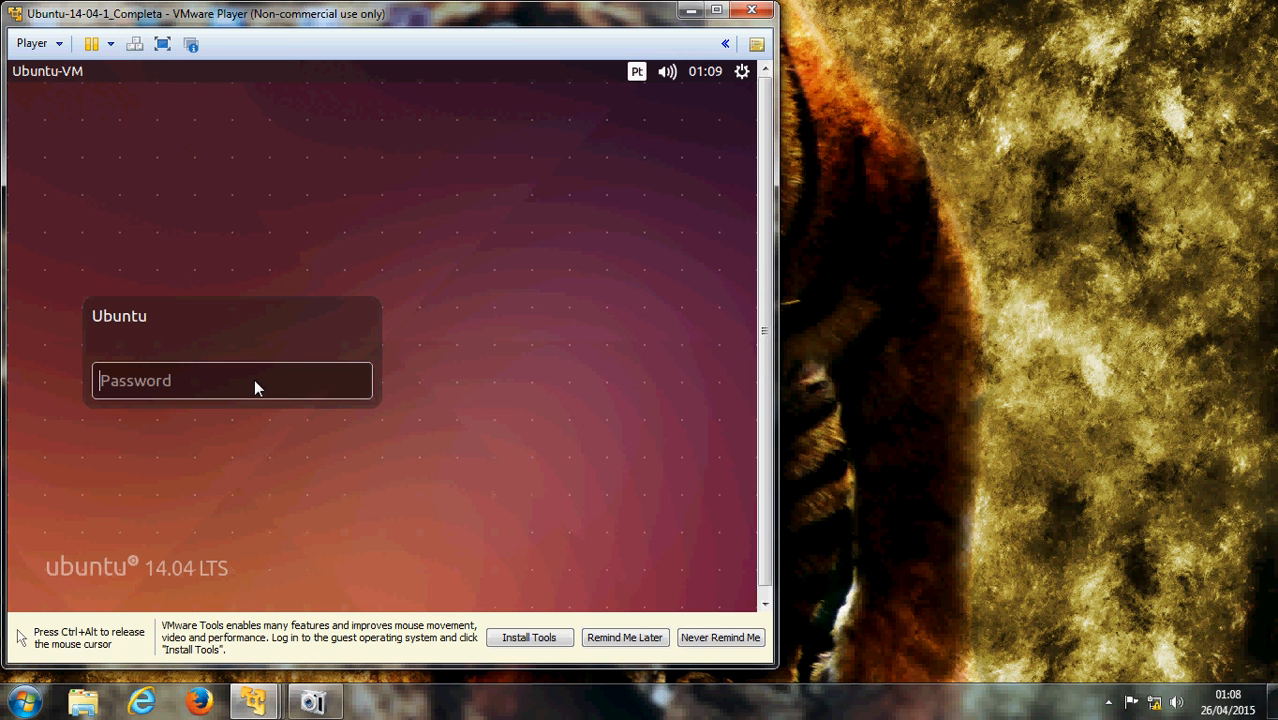
{"action": "type", "text": "******"}
{"action": "key", "text": "Return"}
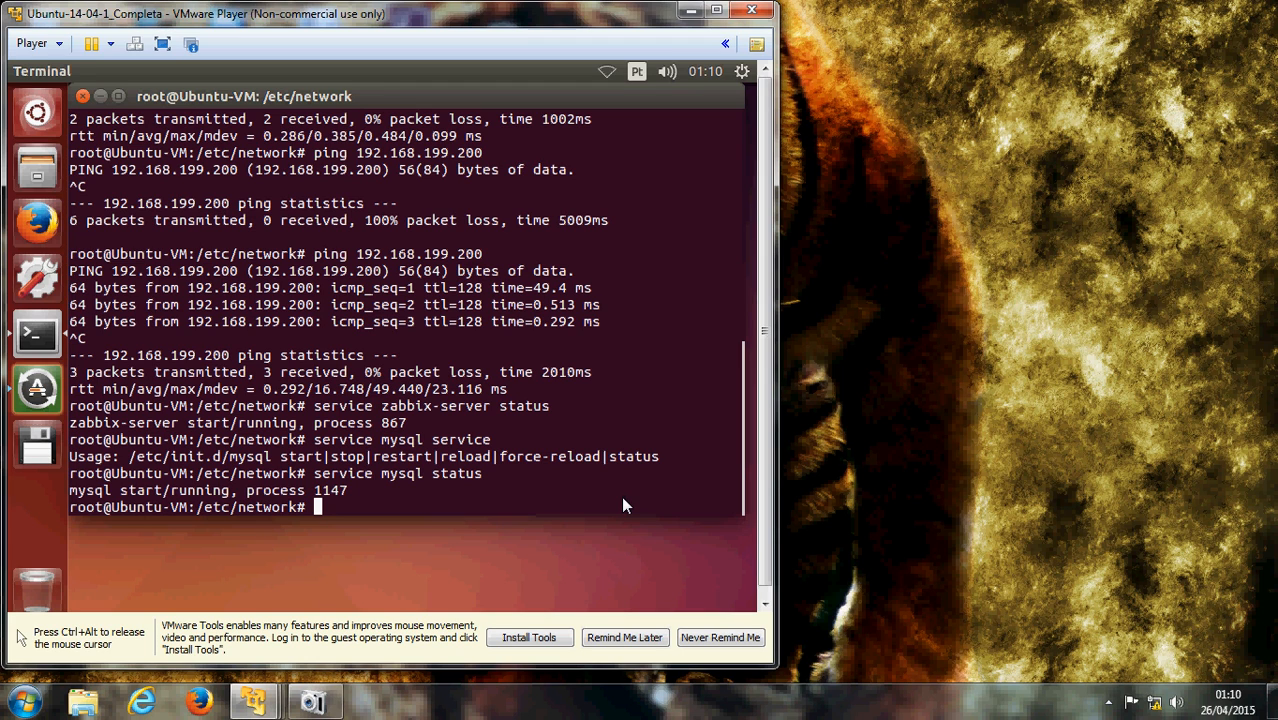
Check the zabbix-agent service status in the Ubuntu terminal with "service zabbix-agent status"
{"action": "key", "text": "Up"}
{"action": "key", "text": "Up"}
{"action": "key", "text": "Up"}
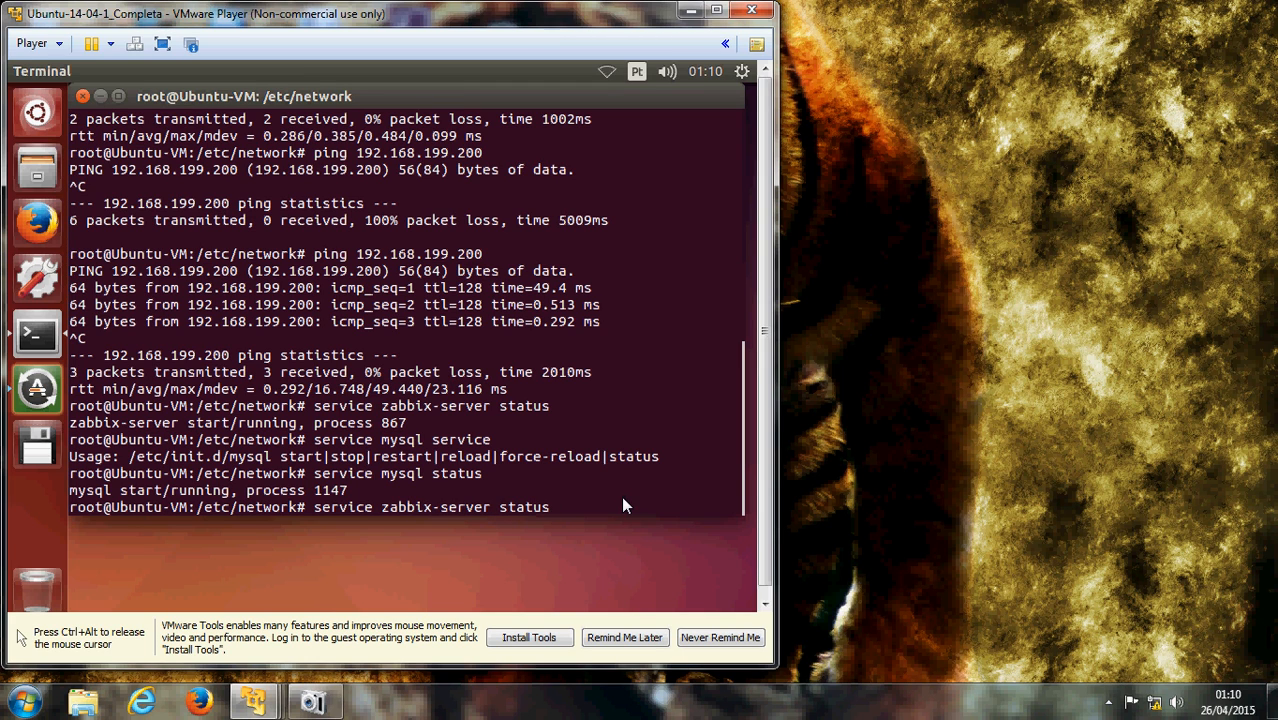
{"action": "key", "text": "Left"}
{"action": "key", "text": "Left"}
{"action": "key", "text": "Left"}
{"action": "key", "text": "Left"}
{"action": "key", "text": "Left"}
{"action": "key", "text": "Left"}
{"action": "key", "text": "Left"}
{"action": "key", "text": "Left"}
{"action": "key", "text": "Left"}
{"action": "key", "text": "Left"}
{"action": "key", "text": "Left"}
{"action": "key", "text": "Left"}
{"action": "key", "text": "Left"}
{"action": "key", "text": "Left"}
{"action": "key", "text": "Left"}
{"action": "key", "text": "Delete"}
{"action": "key", "text": "BackSpace"}
{"action": "key", "text": "BackSpace"}
{"action": "key", "text": "BackSpace"}
{"action": "key", "text": "BackSpace"}
{"action": "key", "text": "BackSpace"}
{"action": "type", "text": "agent"}
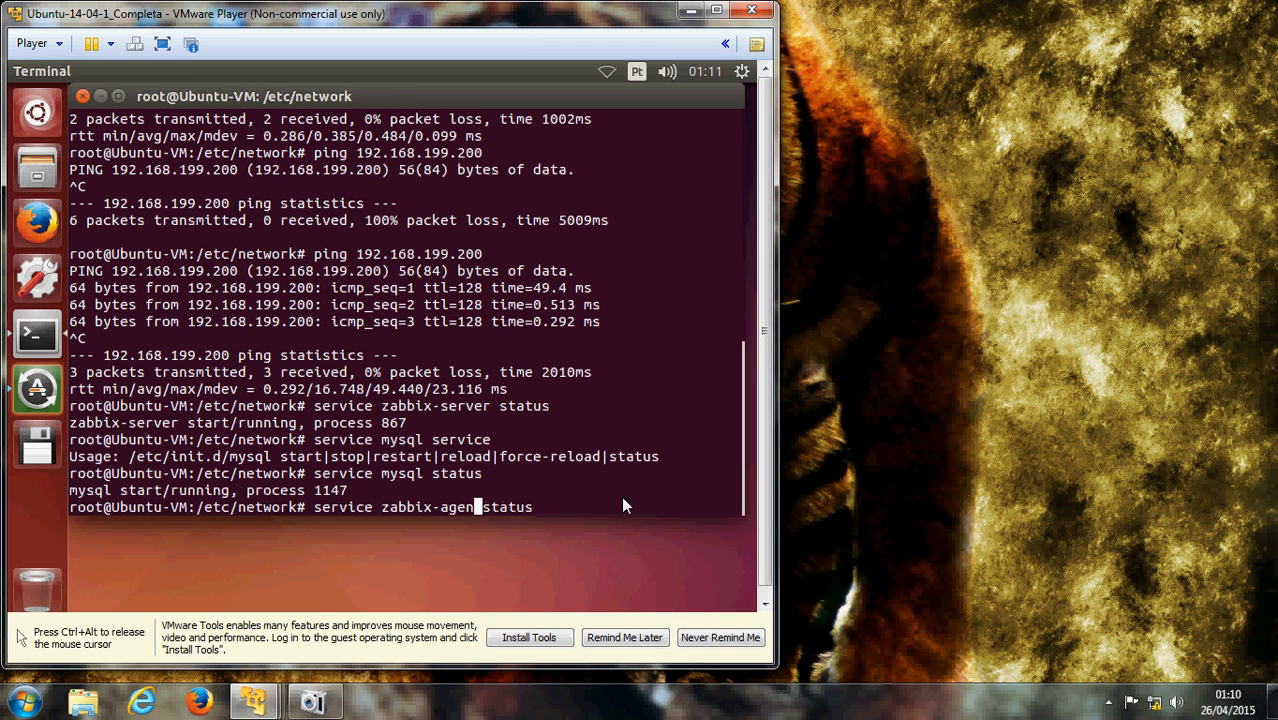
{"action": "key", "text": "Return"}
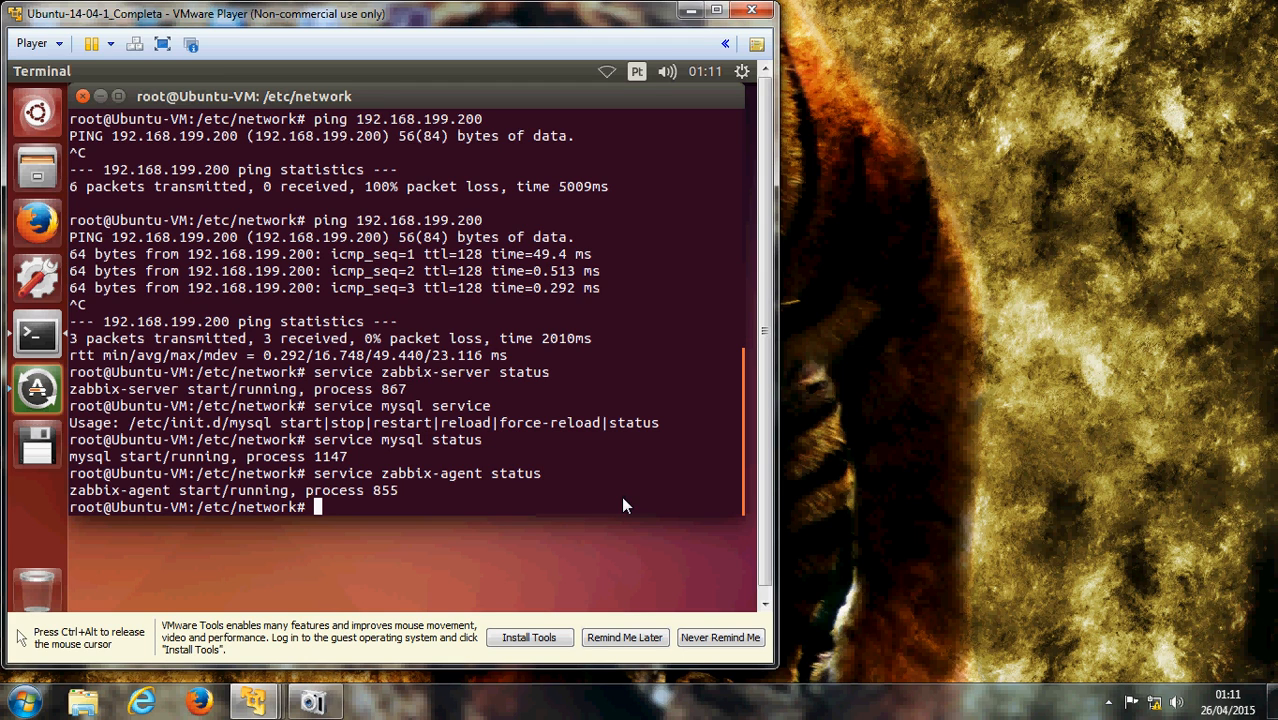
Change to the /etc/zabbix directory, list its contents, and point out the zabbix_agentd.conf and zabbix_server.conf files
{"action": "type", "text": "cd /etc/zabbix"}
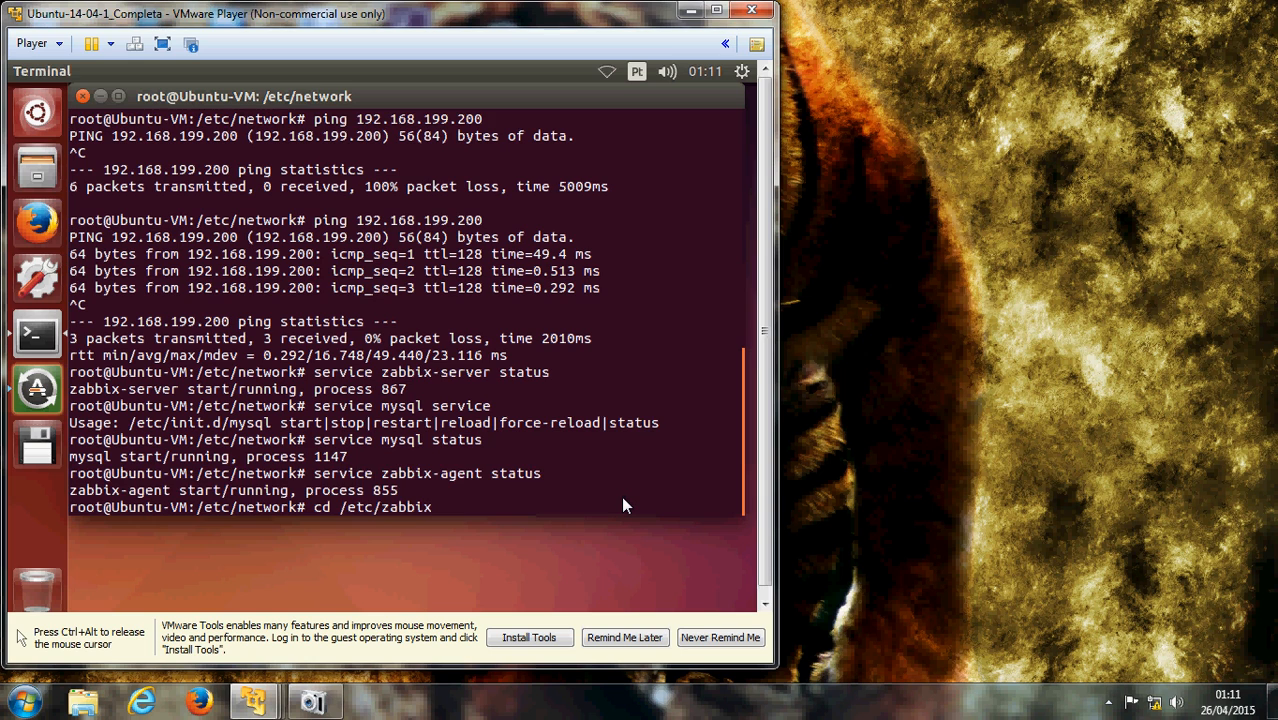
{"action": "key", "text": "Return"}
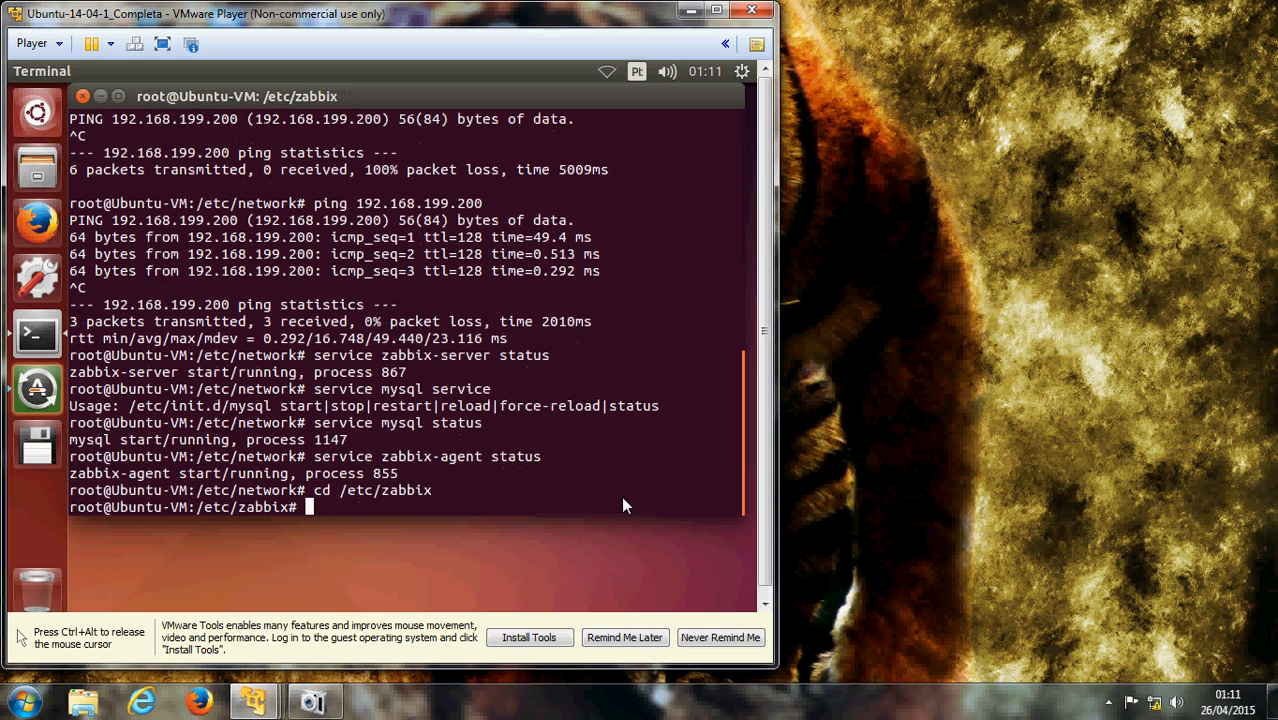
{"action": "type", "text": "ls"}
{"action": "key", "text": "Return"}
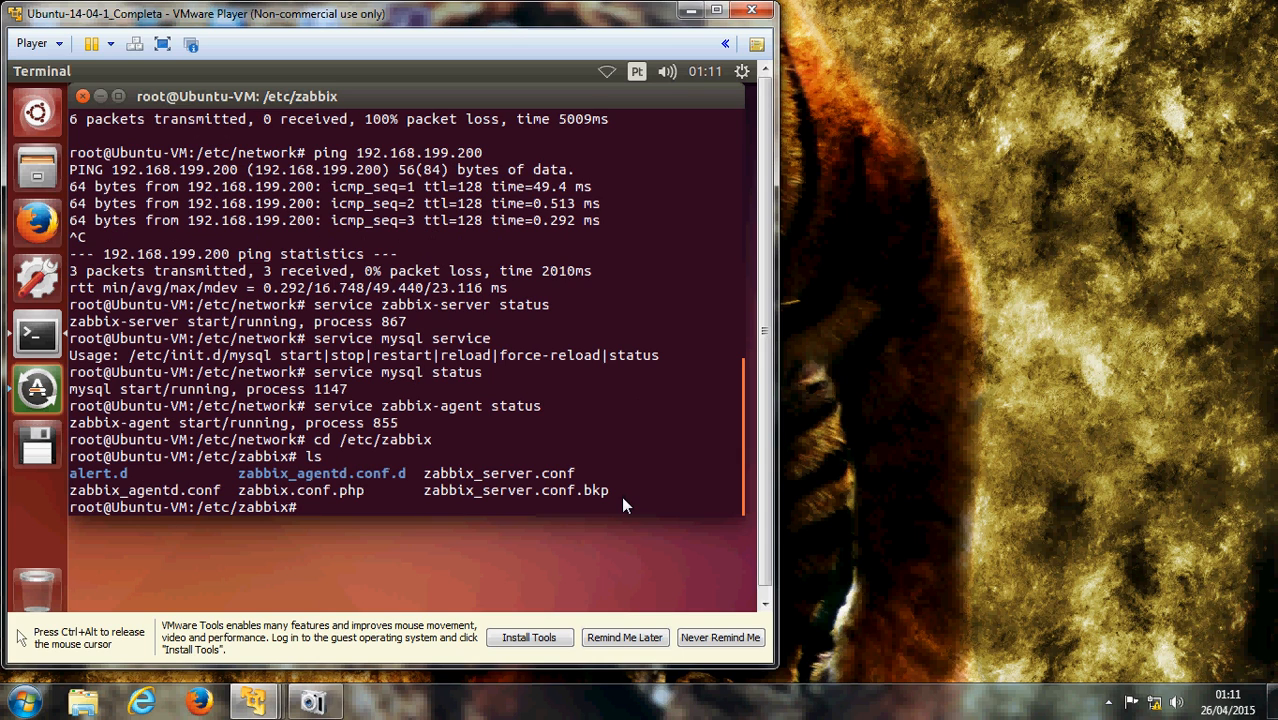
{"action": "left_click_drag", "start_coordinate": [70, 490], "coordinate": [222, 492]}
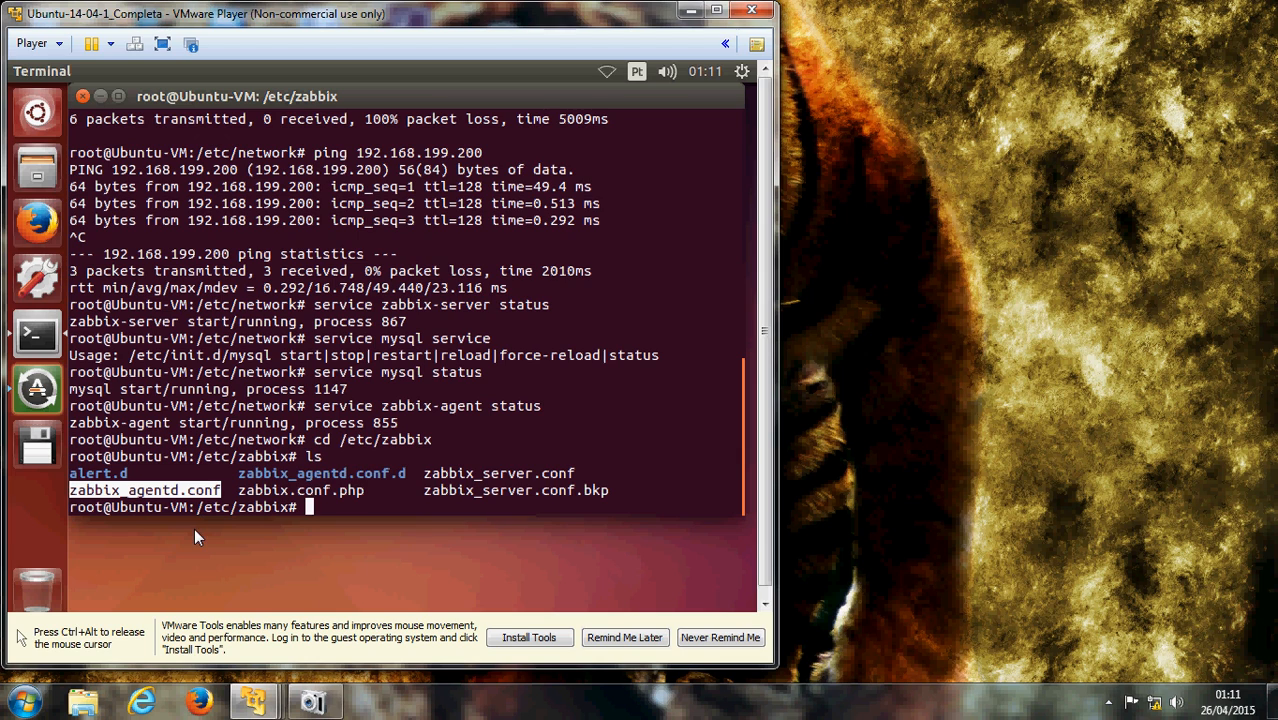
{"action": "left_click_drag", "start_coordinate": [424, 473], "coordinate": [577, 478]}
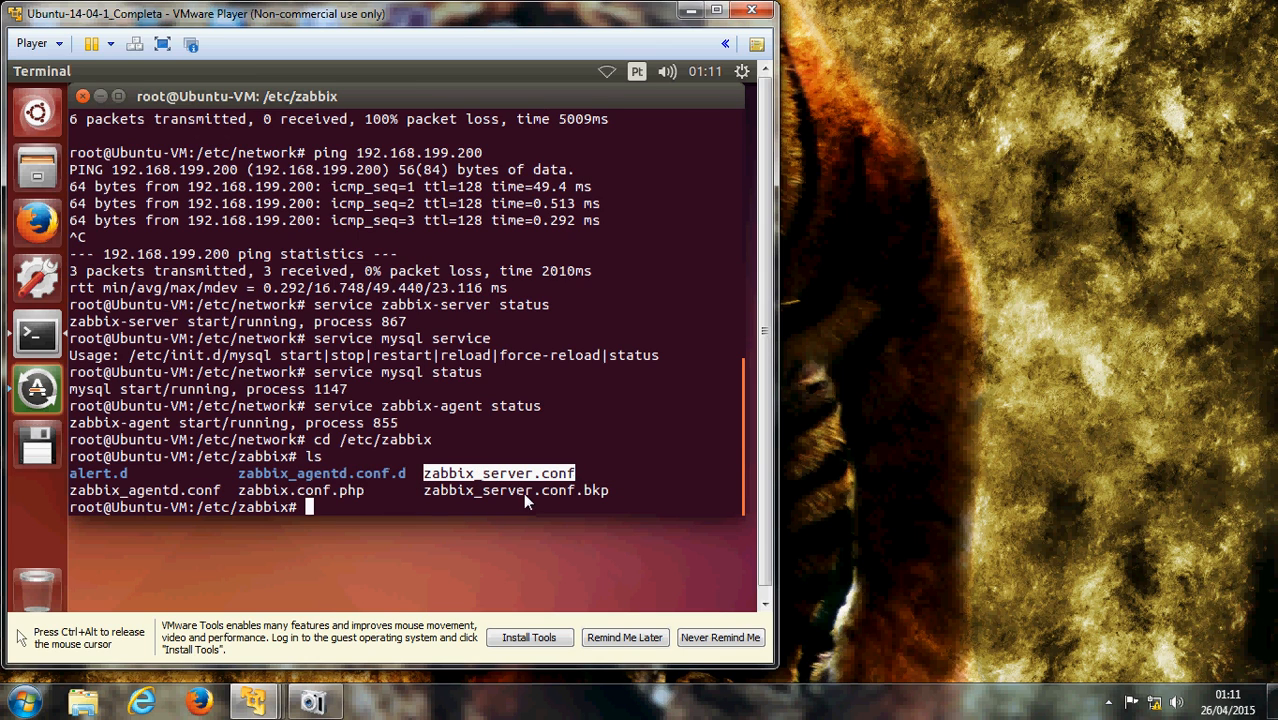
{"action": "left_click", "coordinate": [408, 483]}
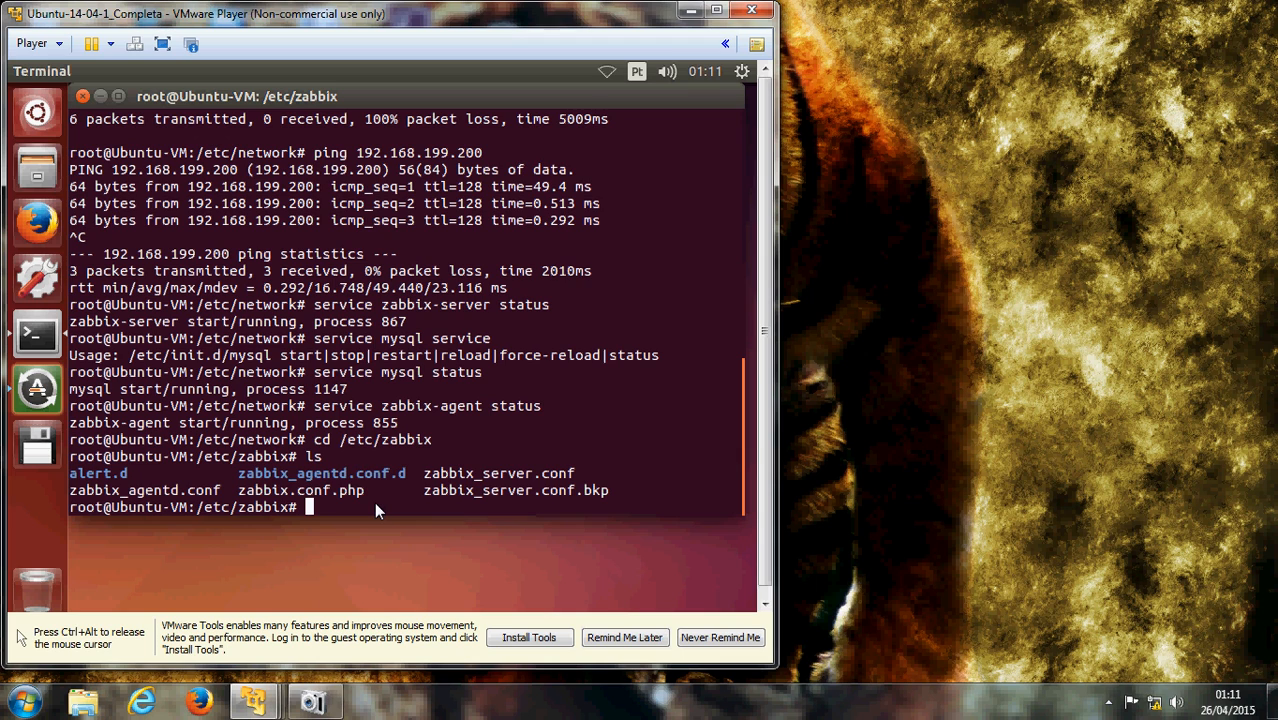
Open zabbix_agentd.conf in vi and point out the Unix note in its header
{"action": "type", "text": "vi zabbix_a"}
{"action": "key", "text": "Tab"}
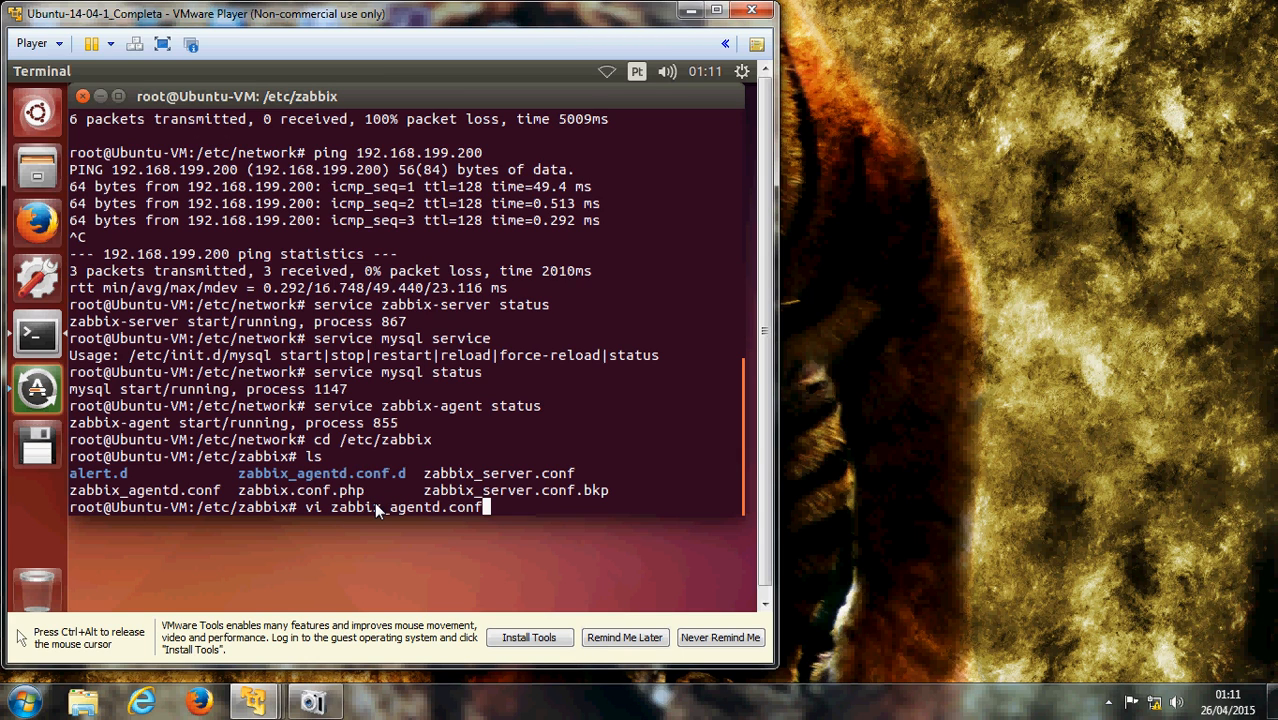
{"action": "key", "text": "Return"}
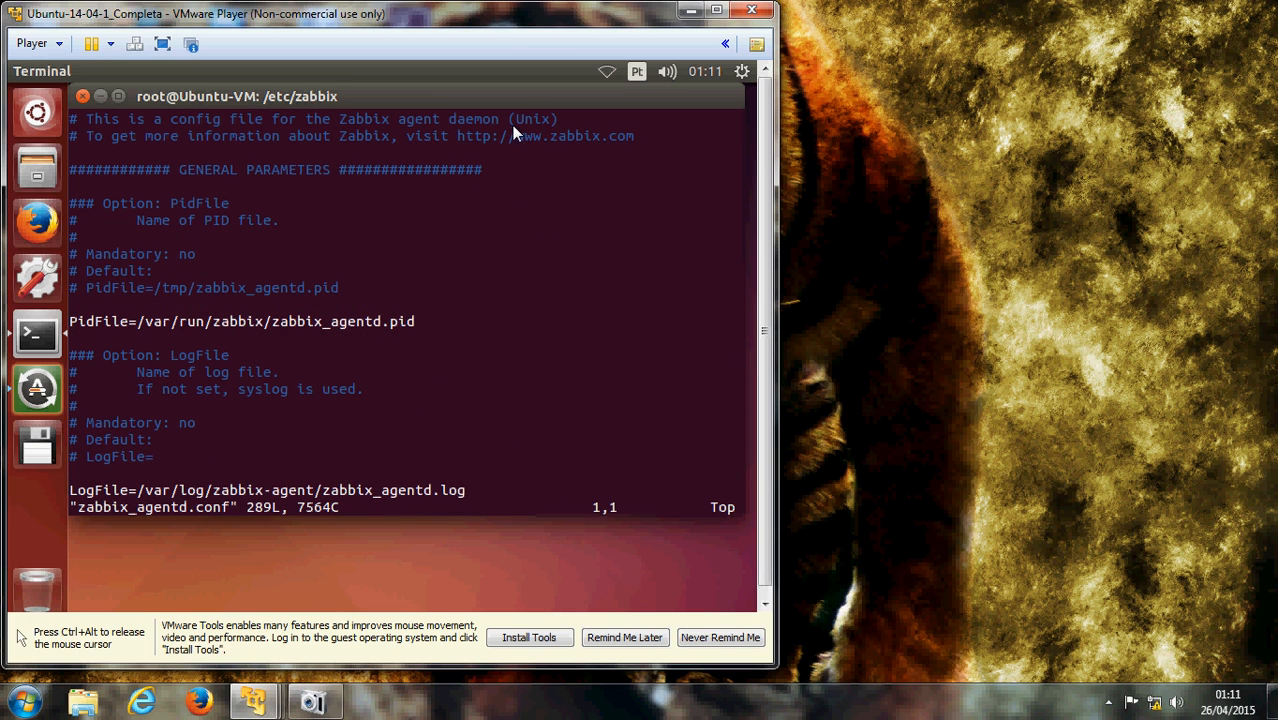
{"action": "left_click_drag", "start_coordinate": [515, 121], "coordinate": [540, 118]}
{"action": "left_click", "coordinate": [262, 243]}
Review the general parameters in the agent configuration, from PidFile and LogFile down to LogFileSize and DebugLevel
{"action": "key", "text": "Down"}
{"action": "key", "text": "Down"}
{"action": "key", "text": "Down"}
{"action": "key", "text": "Down"}
{"action": "key", "text": "Down"}
{"action": "key", "text": "Down"}
{"action": "key", "text": "Down"}
{"action": "key", "text": "Down"}
{"action": "key", "text": "Down"}
{"action": "key", "text": "Down"}
{"action": "key", "text": "Down"}
{"action": "key", "text": "Down"}
{"action": "key", "text": "Down"}
{"action": "key", "text": "Down"}
{"action": "key", "text": "Down"}
{"action": "key", "text": "Down"}
{"action": "key", "text": "Down"}
{"action": "key", "text": "Down"}
{"action": "key", "text": "Down"}
{"action": "key", "text": "Down"}
{"action": "key", "text": "Down"}
{"action": "key", "text": "Down"}
{"action": "key", "text": "Up"}
{"action": "key", "text": "Up"}
{"action": "key", "text": "Up"}
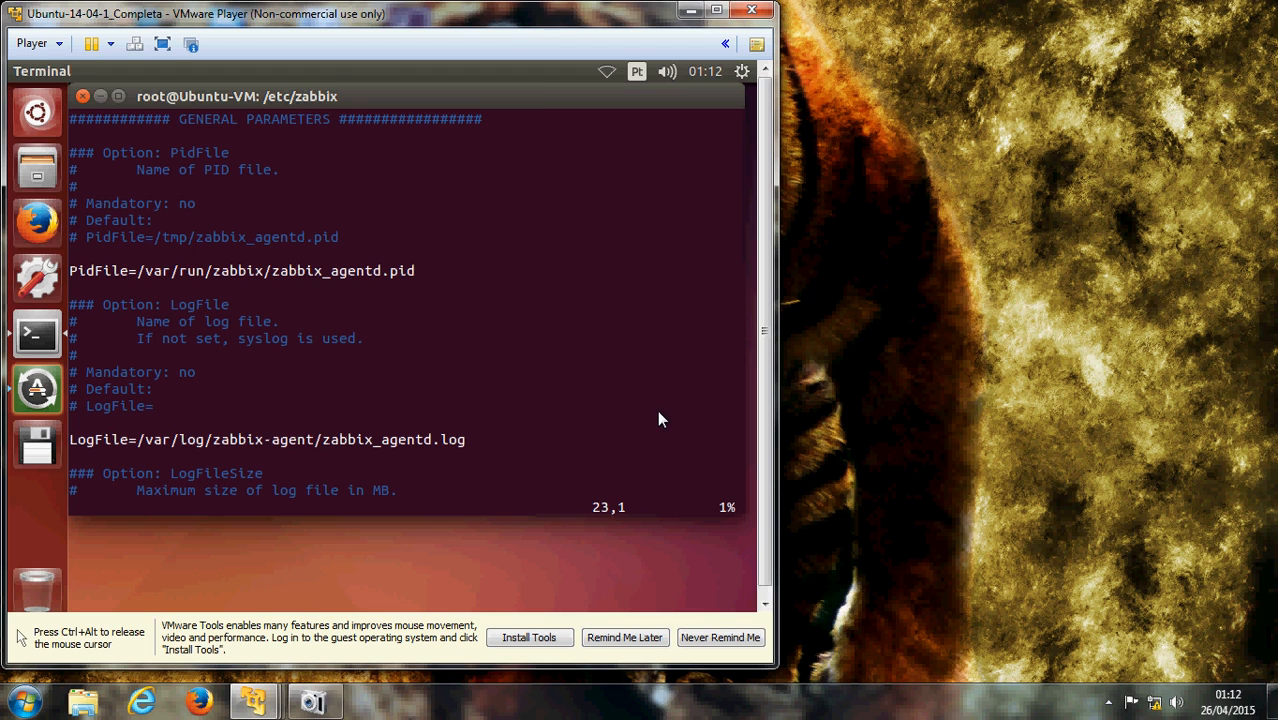
{"action": "key", "text": "Right"}
{"action": "key", "text": "Right"}
{"action": "key", "text": "Right"}
{"action": "key", "text": "Right"}
{"action": "key", "text": "Right"}
{"action": "key", "text": "Right"}
{"action": "key", "text": "Right"}
{"action": "key", "text": "Right"}
{"action": "key", "text": "Right"}
{"action": "key", "text": "Home"}
{"action": "key", "text": "Down"}
{"action": "key", "text": "Down"}
{"action": "key", "text": "Down"}
{"action": "key", "text": "Down"}
{"action": "key", "text": "Down"}
{"action": "key", "text": "Down"}
{"action": "key", "text": "Down"}
{"action": "key", "text": "Down"}
{"action": "key", "text": "Down"}
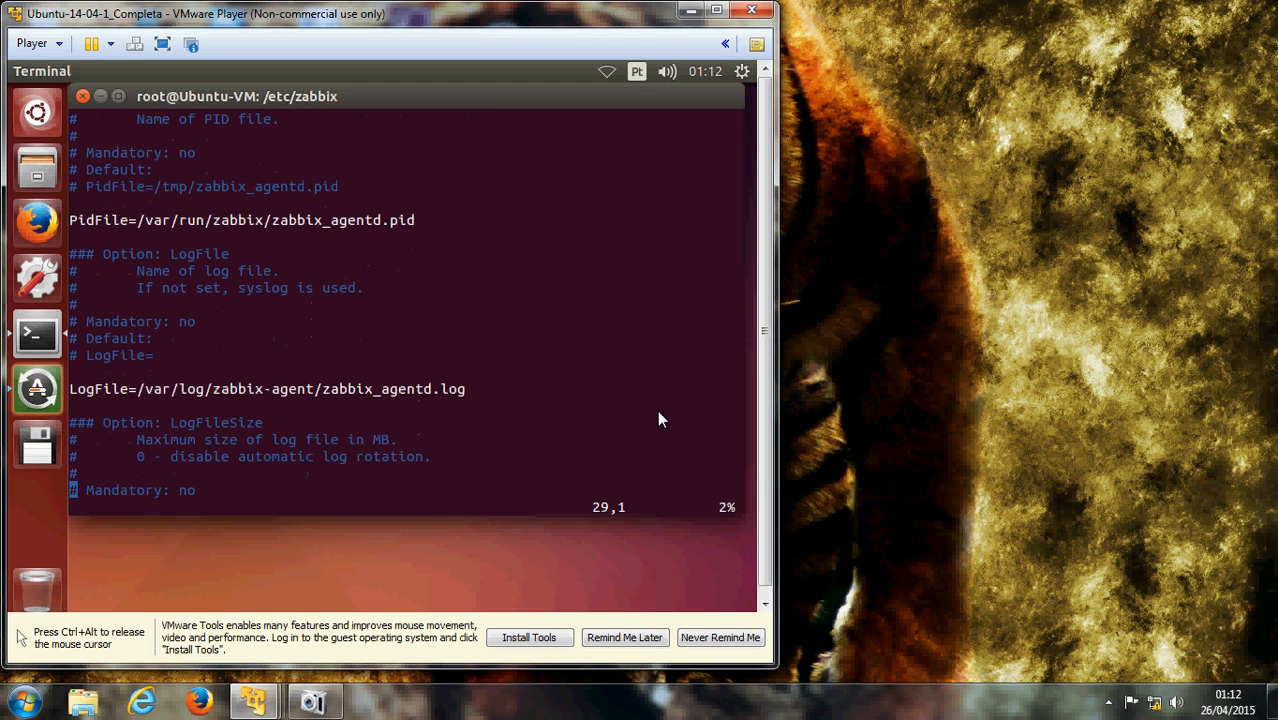
{"action": "key", "text": "Down"}
{"action": "key", "text": "Down"}
{"action": "key", "text": "Down"}
{"action": "key", "text": "Down"}
{"action": "key", "text": "Down"}
{"action": "key", "text": "Down"}
{"action": "key", "text": "Down"}
{"action": "key", "text": "Down"}
{"action": "key", "text": "Down"}
{"action": "key", "text": "Down"}
{"action": "key", "text": "Down"}
{"action": "key", "text": "Down"}
{"action": "key", "text": "Down"}
{"action": "key", "text": "Down"}
{"action": "key", "text": "Down"}
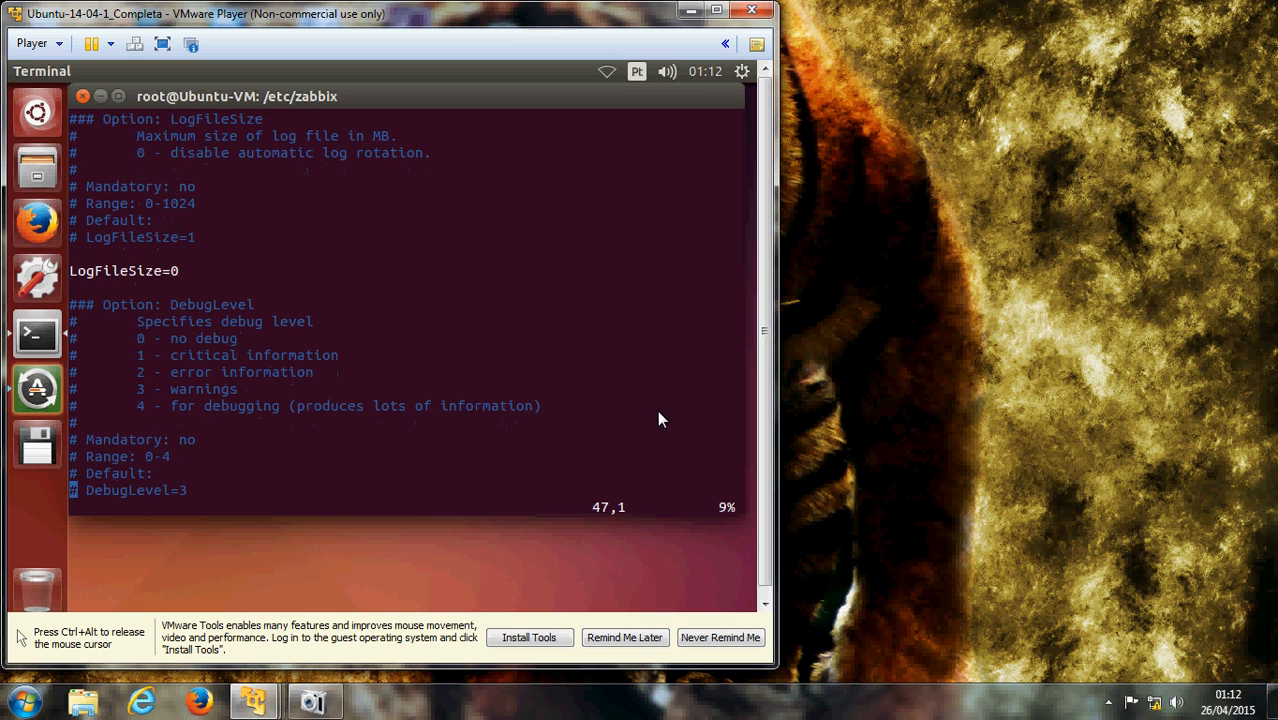
Locate the passive checks section and examine its Server and ListenPort entries
{"action": "key", "text": "Down"}
{"action": "key", "text": "Down"}
{"action": "key", "text": "Down"}
{"action": "key", "text": "Down"}
{"action": "key", "text": "Down"}
{"action": "key", "text": "Down"}
{"action": "key", "text": "Down"}
{"action": "key", "text": "Down"}
{"action": "key", "text": "Down"}
{"action": "key", "text": "Down"}
{"action": "key", "text": "Down"}
{"action": "key", "text": "Down"}
{"action": "key", "text": "Down"}
{"action": "key", "text": "Down"}
{"action": "key", "text": "Down"}
{"action": "key", "text": "Down"}
{"action": "key", "text": "Down"}
{"action": "key", "text": "Down"}
{"action": "key", "text": "Down"}
{"action": "key", "text": "Down"}
{"action": "key", "text": "Down"}
{"action": "key", "text": "Down"}
{"action": "key", "text": "Down"}
{"action": "key", "text": "Down"}
{"action": "key", "text": "Down"}
{"action": "key", "text": "Down"}
{"action": "key", "text": "Down"}
{"action": "key", "text": "Down"}
{"action": "key", "text": "Down"}
{"action": "key", "text": "Down"}
{"action": "key", "text": "Down"}
{"action": "key", "text": "Down"}
{"action": "key", "text": "Up"}
{"action": "key", "text": "Up"}
{"action": "key", "text": "Up"}
{"action": "key", "text": "Up"}
{"action": "key", "text": "Up"}
{"action": "key", "text": "Up"}
{"action": "key", "text": "Up"}
{"action": "key", "text": "Up"}
{"action": "key", "text": "Up"}
{"action": "key", "text": "Up"}
{"action": "key", "text": "Down"}
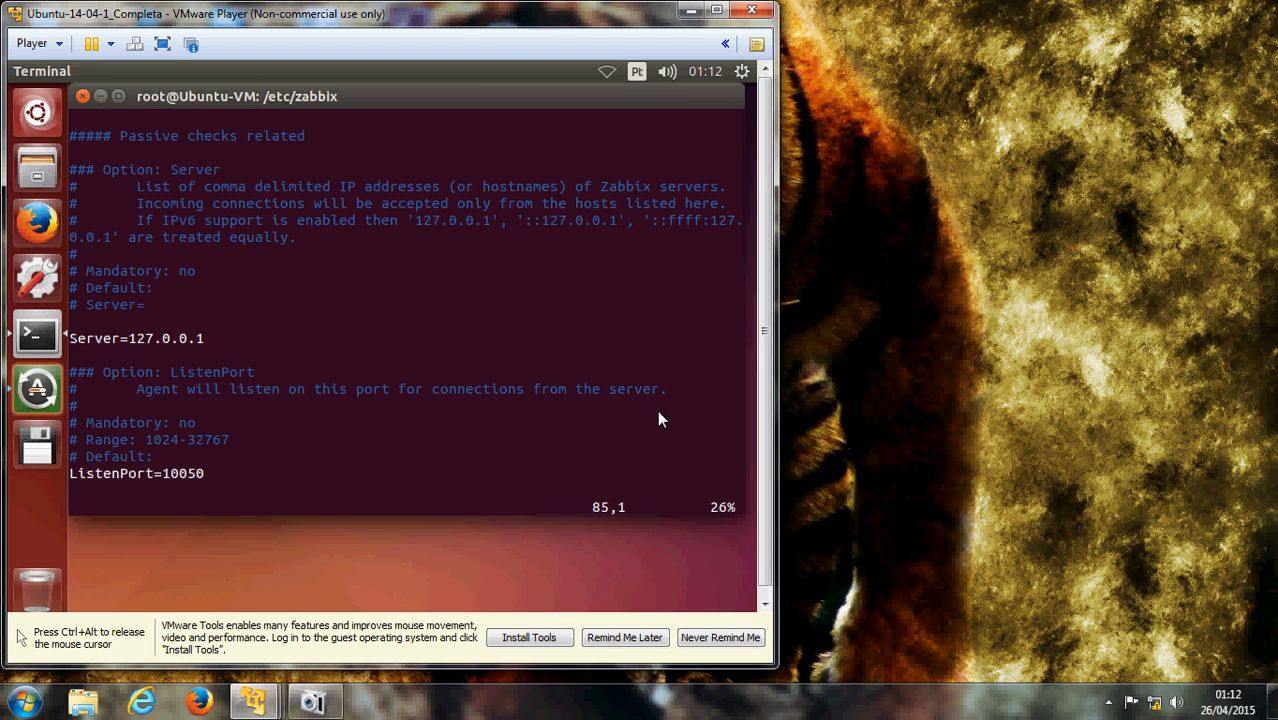
Review the rest of the passive checks section, covering the ListenIP and StartAgents options
{"action": "key", "text": "Down"}
{"action": "key", "text": "Down"}
{"action": "key", "text": "Down"}
{"action": "key", "text": "Down"}
{"action": "key", "text": "Down"}
{"action": "key", "text": "Down"}
{"action": "key", "text": "Down"}
{"action": "key", "text": "Down"}
{"action": "key", "text": "Down"}
{"action": "key", "text": "Down"}
{"action": "key", "text": "Down"}
{"action": "key", "text": "Down"}
{"action": "key", "text": "Down"}
{"action": "key", "text": "Down"}
{"action": "key", "text": "Down"}
{"action": "key", "text": "Down"}
{"action": "key", "text": "Down"}
{"action": "key", "text": "Down"}
{"action": "key", "text": "Down"}
{"action": "key", "text": "Down"}
{"action": "key", "text": "Down"}
{"action": "key", "text": "Down"}
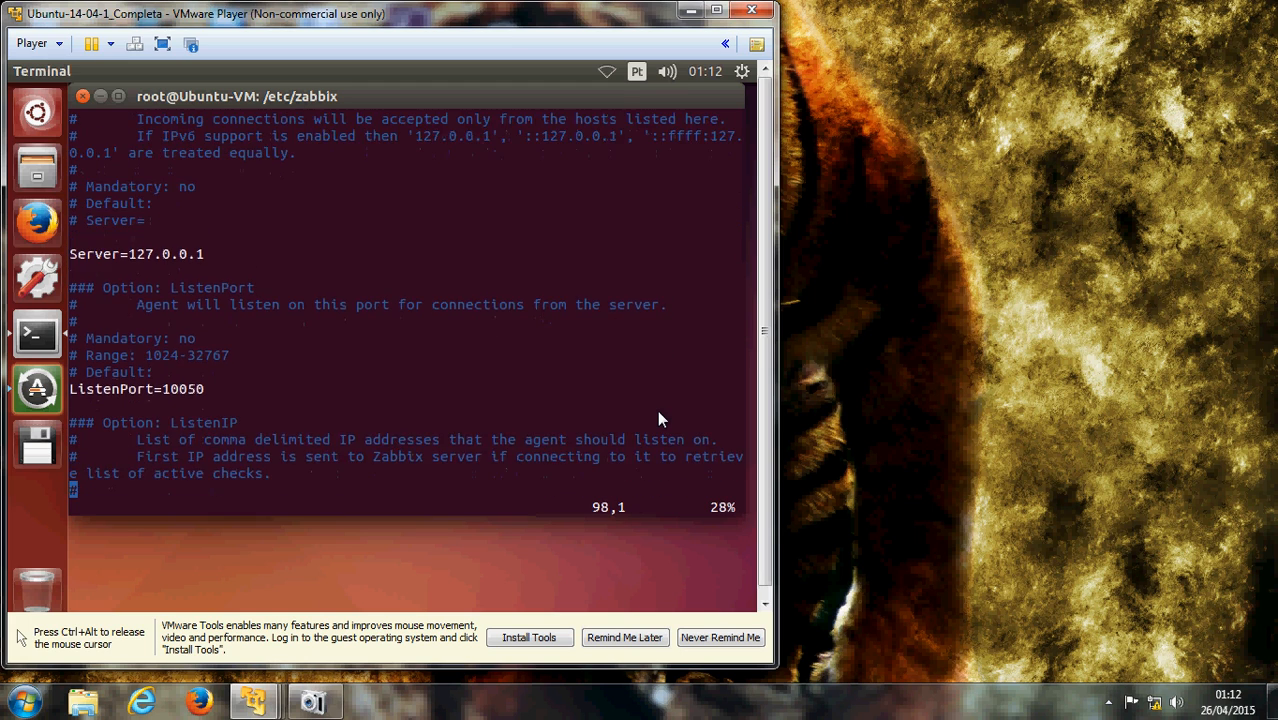
{"action": "key", "text": "Down"}
{"action": "key", "text": "Down"}
{"action": "key", "text": "Down"}
{"action": "key", "text": "Down"}
{"action": "key", "text": "Down"}
{"action": "key", "text": "Down"}
{"action": "key", "text": "Down"}
{"action": "key", "text": "Down"}
{"action": "key", "text": "Down"}
{"action": "key", "text": "Down"}
{"action": "key", "text": "Down"}
{"action": "key", "text": "Down"}
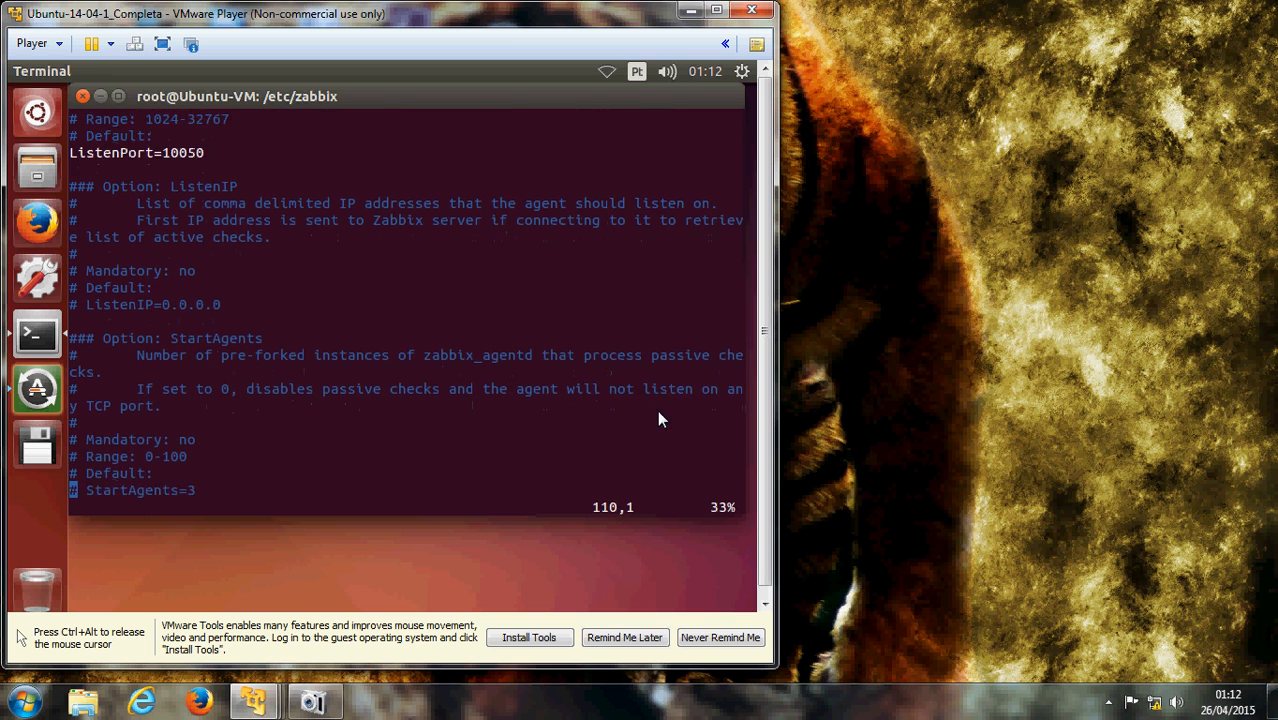
Locate the active checks section and examine its ServerActive entry
{"action": "key", "text": "Down"}
{"action": "key", "text": "Down"}
{"action": "key", "text": "Down"}
{"action": "key", "text": "Down"}
{"action": "key", "text": "Down"}
{"action": "key", "text": "Down"}
{"action": "key", "text": "Down"}
{"action": "key", "text": "Down"}
{"action": "key", "text": "Down"}
{"action": "key", "text": "Down"}
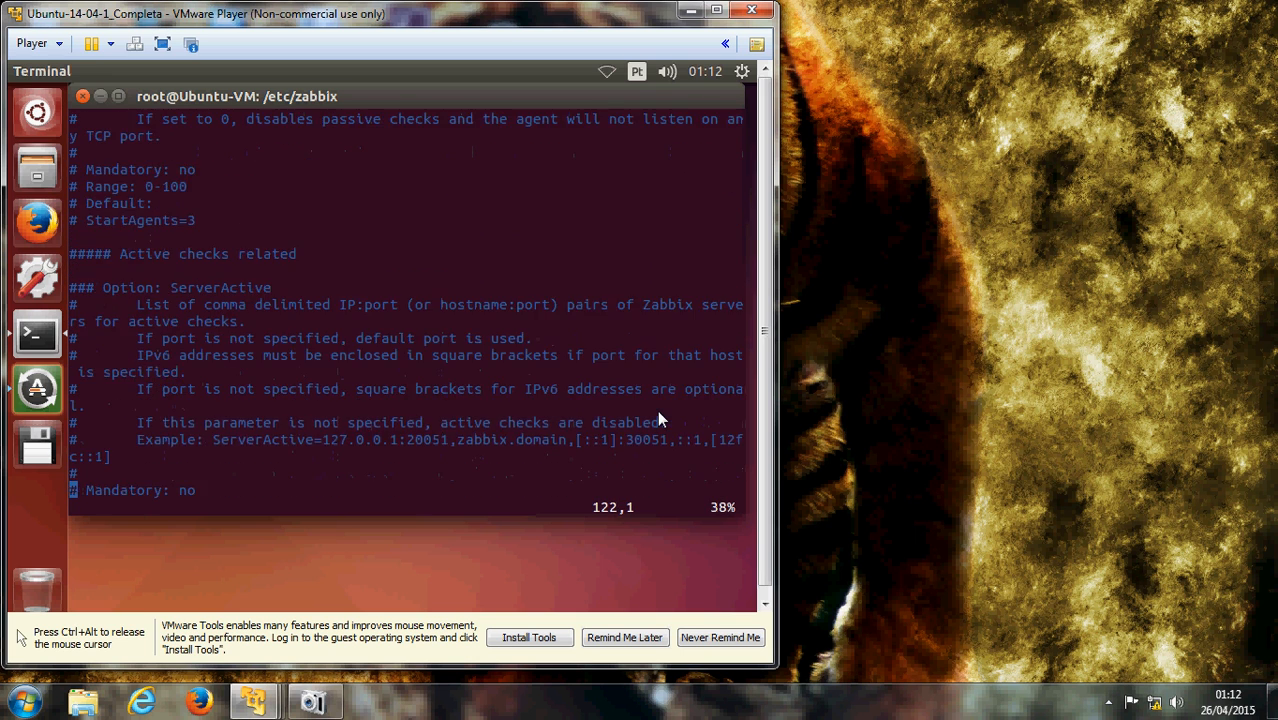
{"action": "key", "text": "Up"}
{"action": "key", "text": "Up"}
{"action": "key", "text": "Up"}
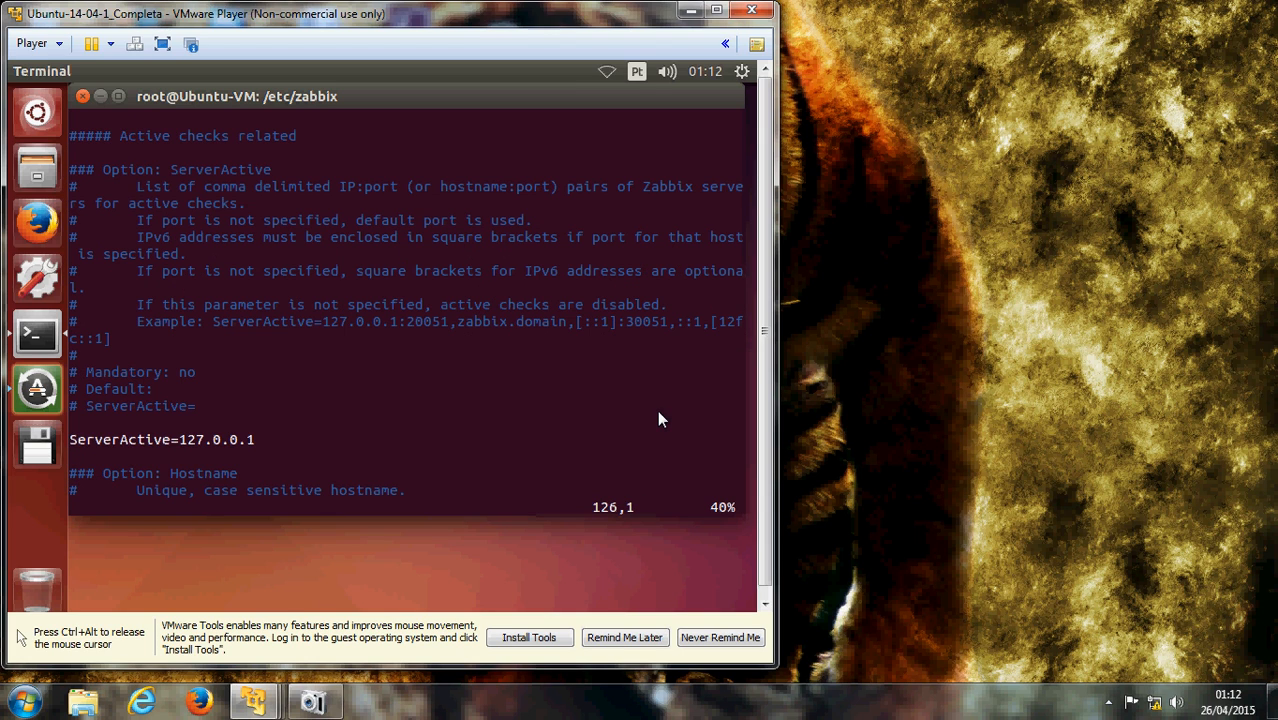
Examine the Hostname option and the hostname assigned to the agent
{"action": "key", "text": "Down"}
{"action": "key", "text": "Down"}
{"action": "key", "text": "Down"}
{"action": "key", "text": "Down"}
{"action": "key", "text": "Down"}
{"action": "key", "text": "Down"}
{"action": "key", "text": "Down"}
{"action": "key", "text": "Down"}
{"action": "key", "text": "Down"}
{"action": "key", "text": "Down"}
{"action": "key", "text": "Down"}
{"action": "key", "text": "Down"}
{"action": "key", "text": "Down"}
{"action": "key", "text": "Up"}
{"action": "key", "text": "Up"}
{"action": "key", "text": "i"}
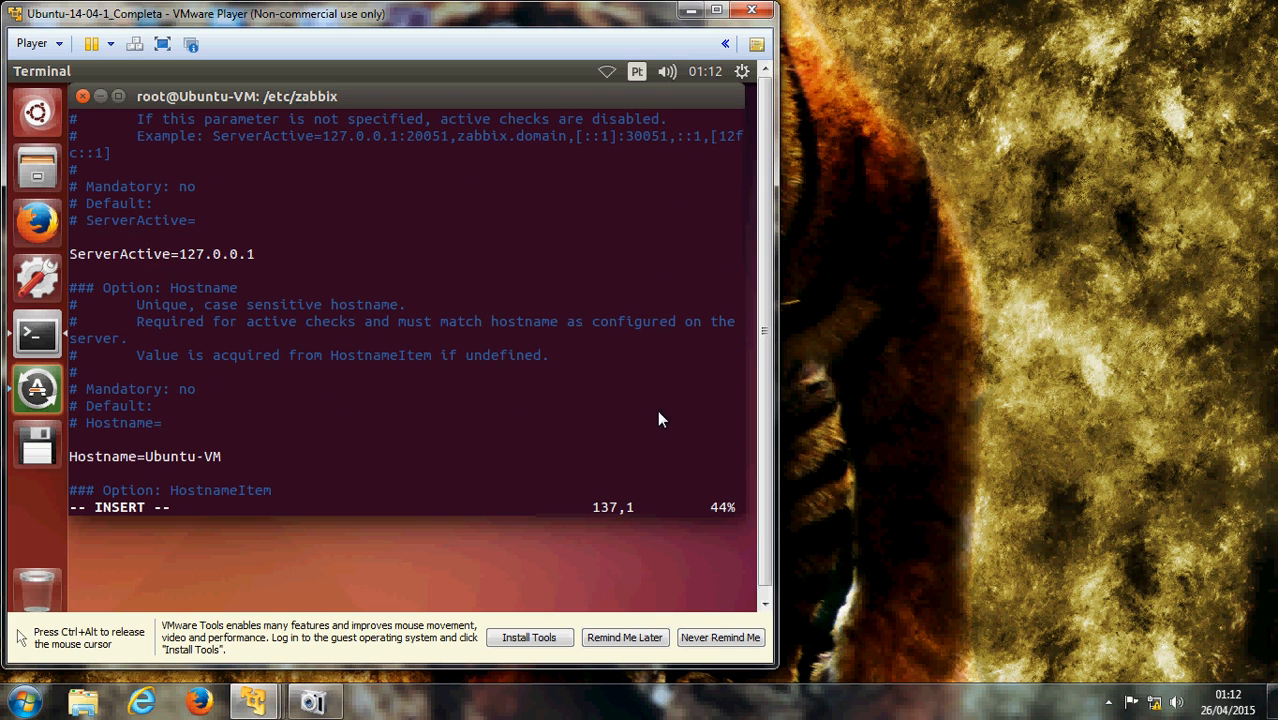
{"action": "key", "text": "Down"}
{"action": "key", "text": "Escape"}
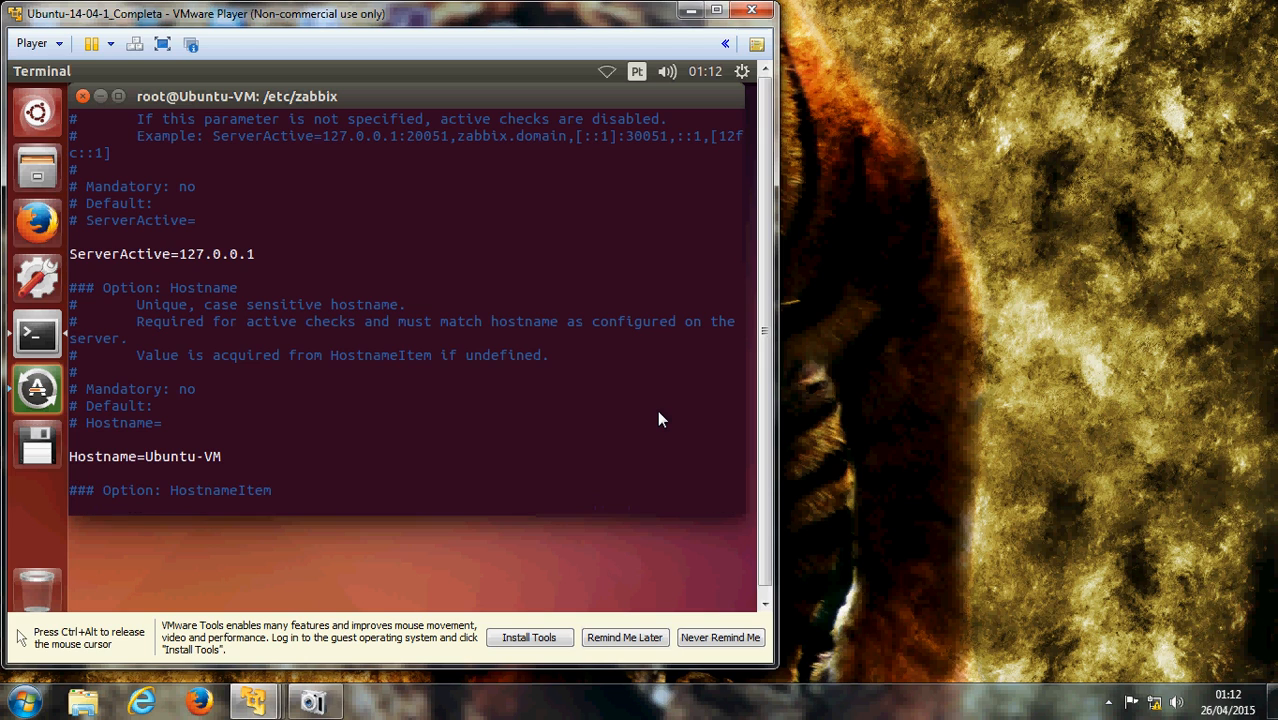
Quit vi without saving zabbix_agentd.conf and return to the shell prompt
{"action": "key", "text": "Up"}
{"action": "type", "text": ":q"}
{"action": "key", "text": "Return"}
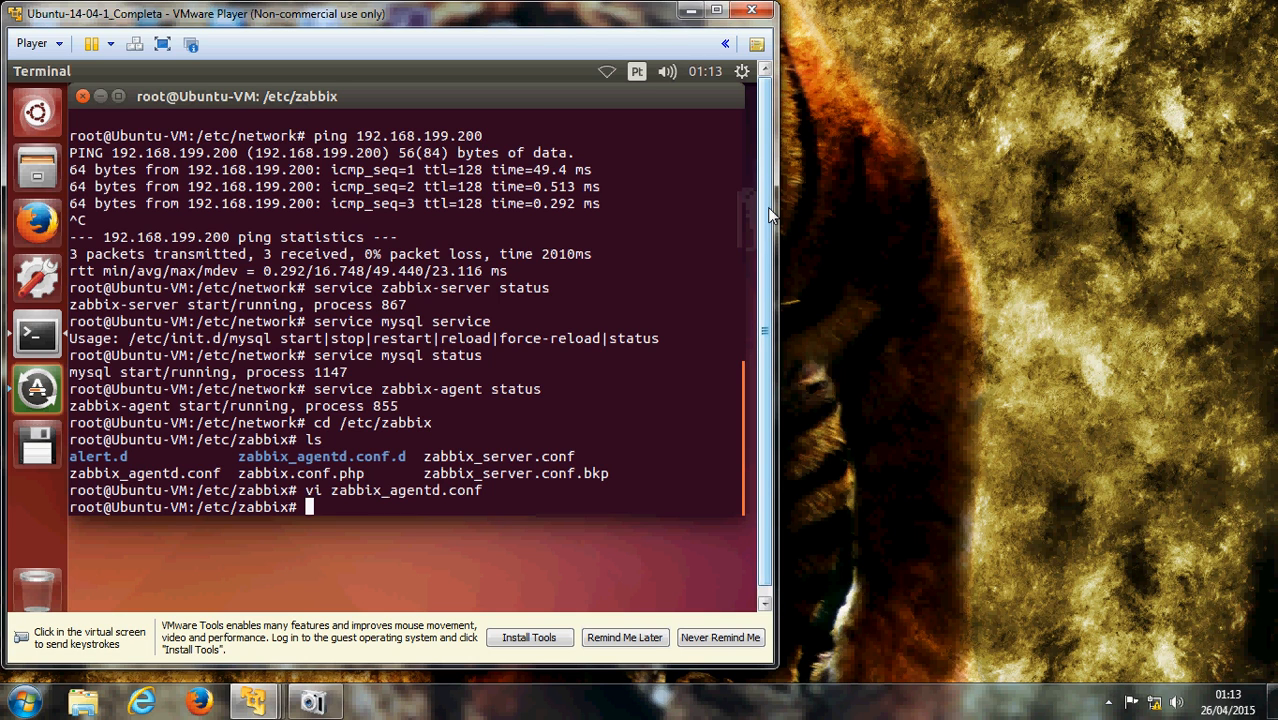
{"action": "left_click_drag", "start_coordinate": [768, 207], "coordinate": [770, 221]}
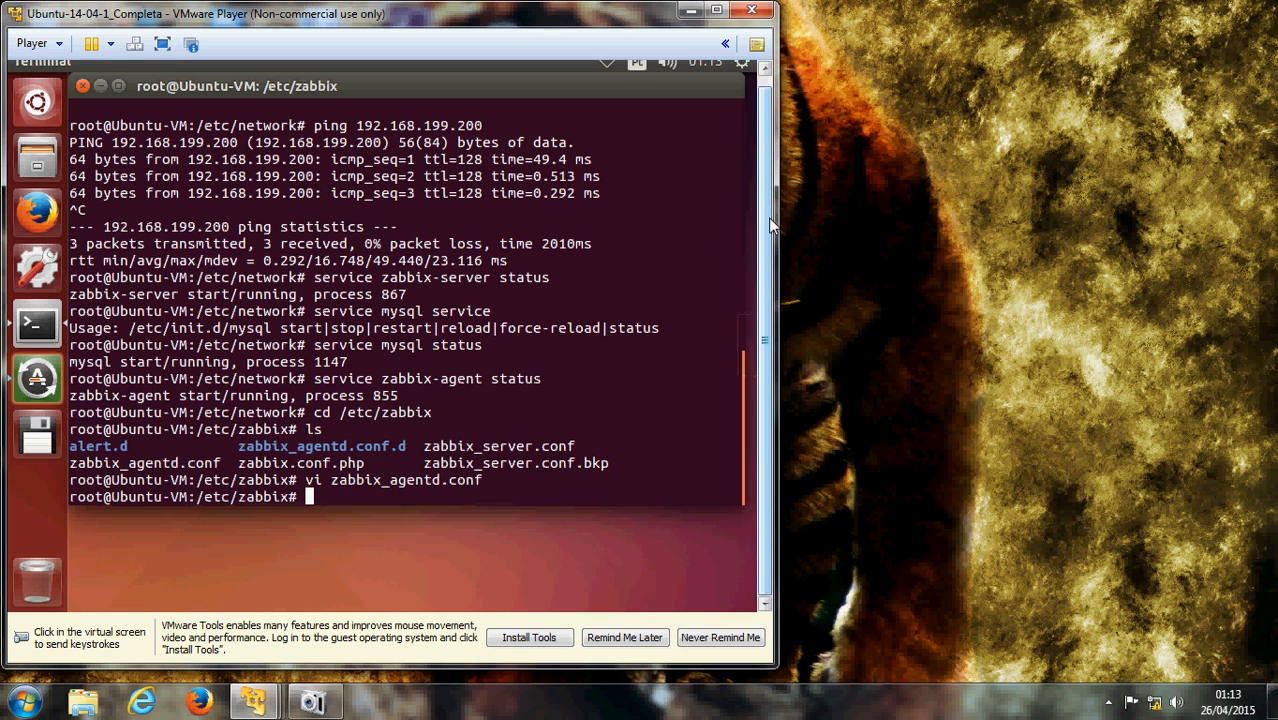
{"action": "left_click_drag", "start_coordinate": [768, 217], "coordinate": [768, 200]}
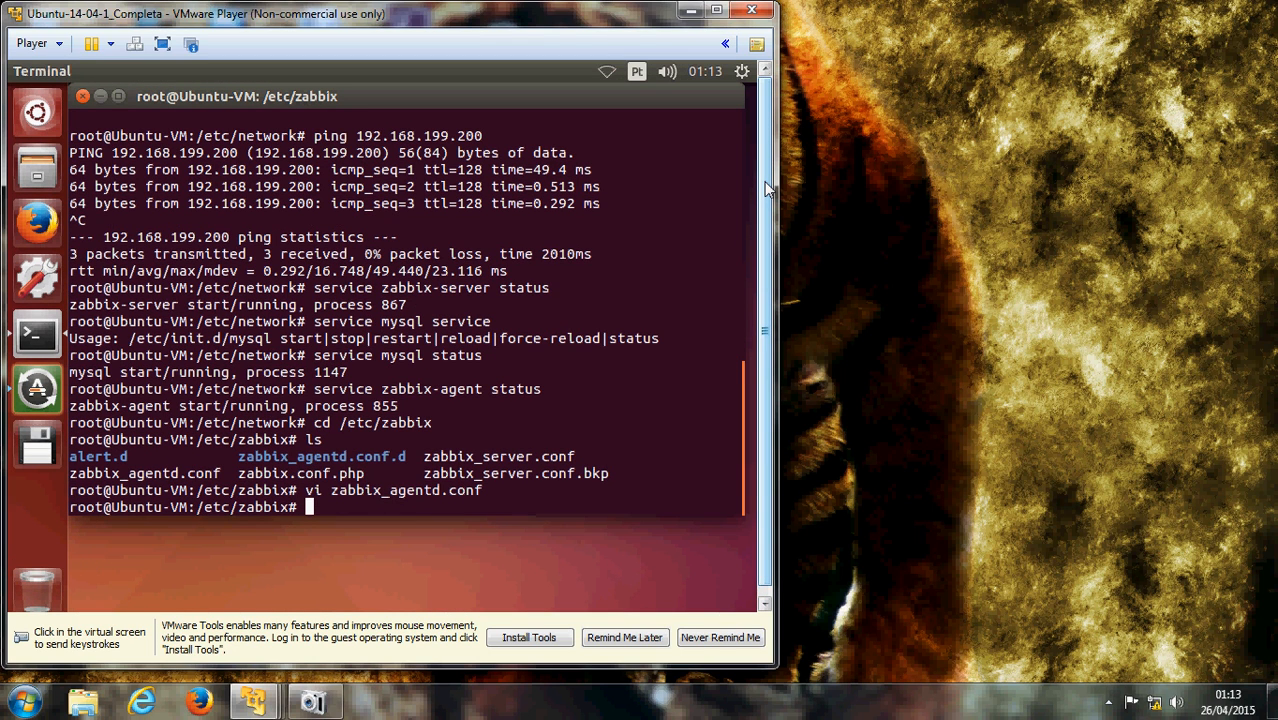
{"action": "left_click", "coordinate": [745, 220]}
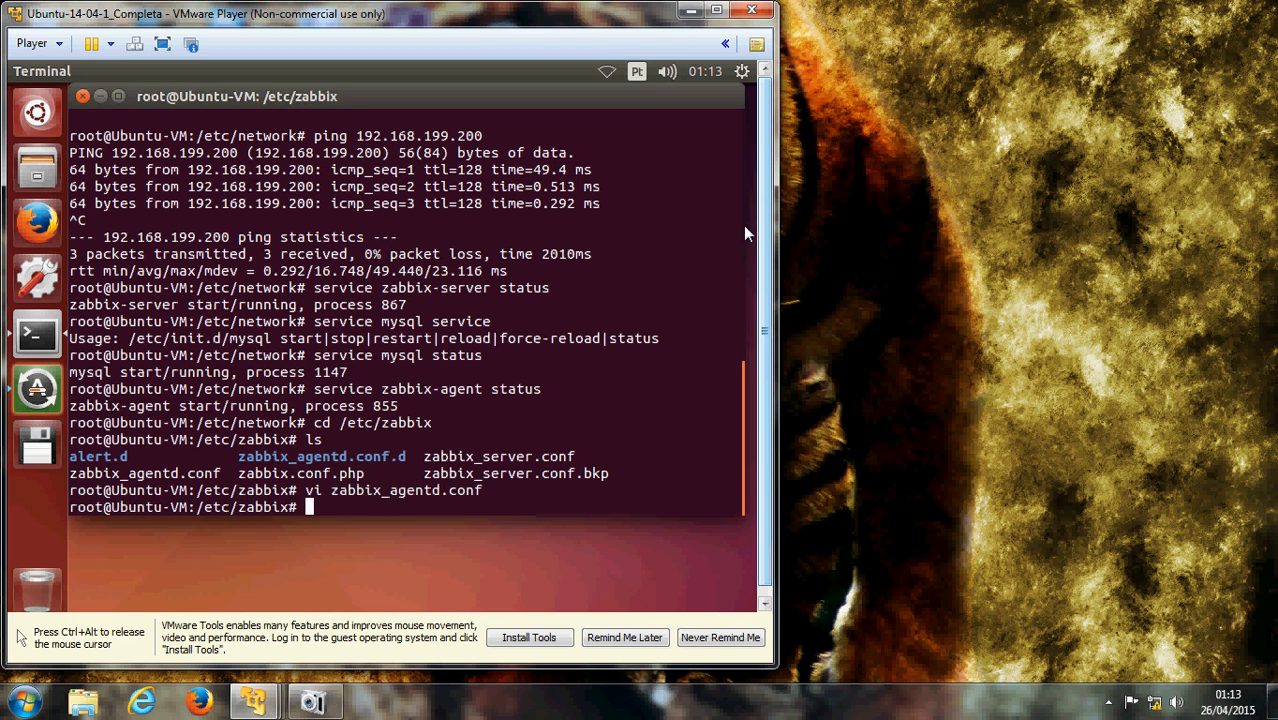
{"action": "key", "text": "ctrl+alt"}
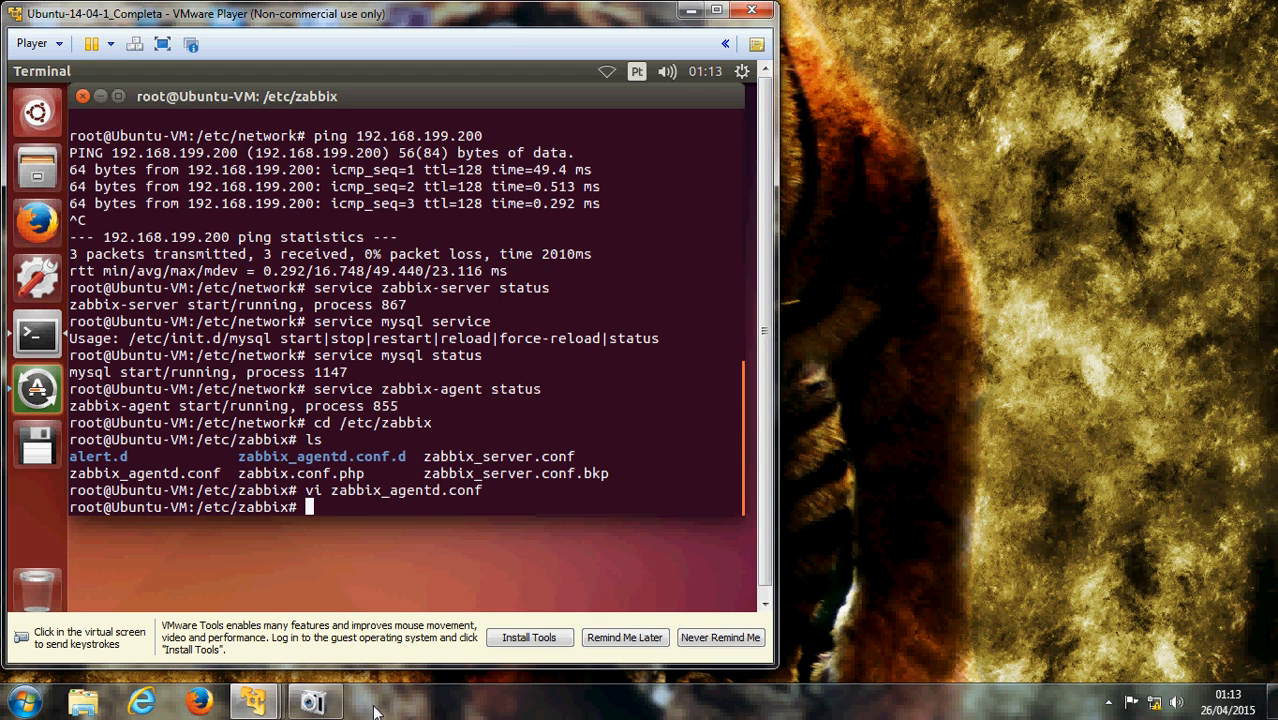
{"action": "left_click", "coordinate": [336, 706]}
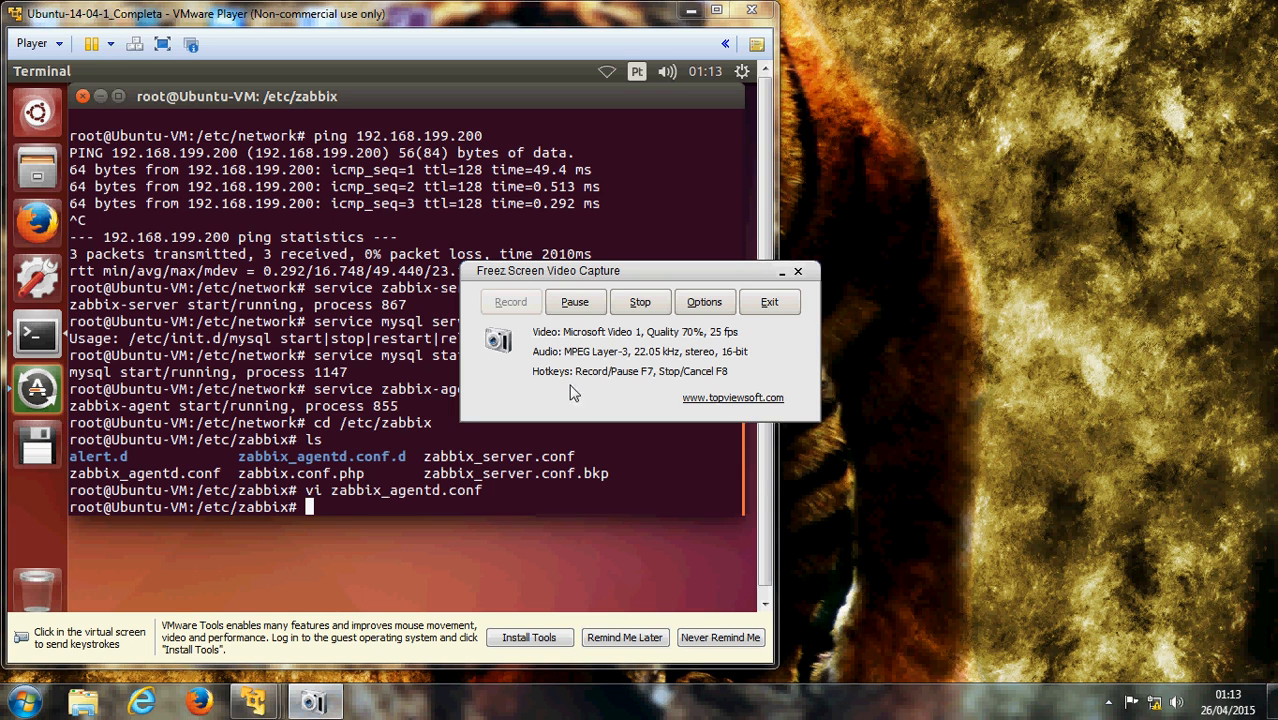
{"action": "left_click_drag", "start_coordinate": [587, 274], "coordinate": [800, 285]}
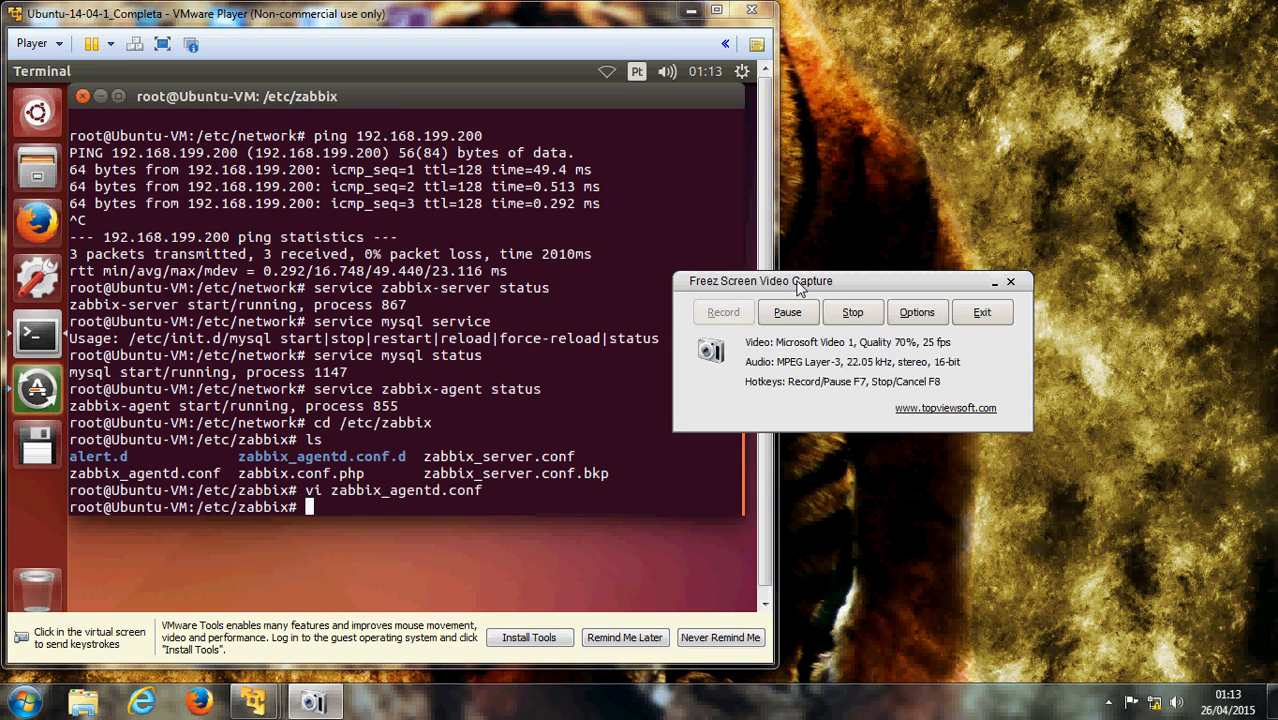